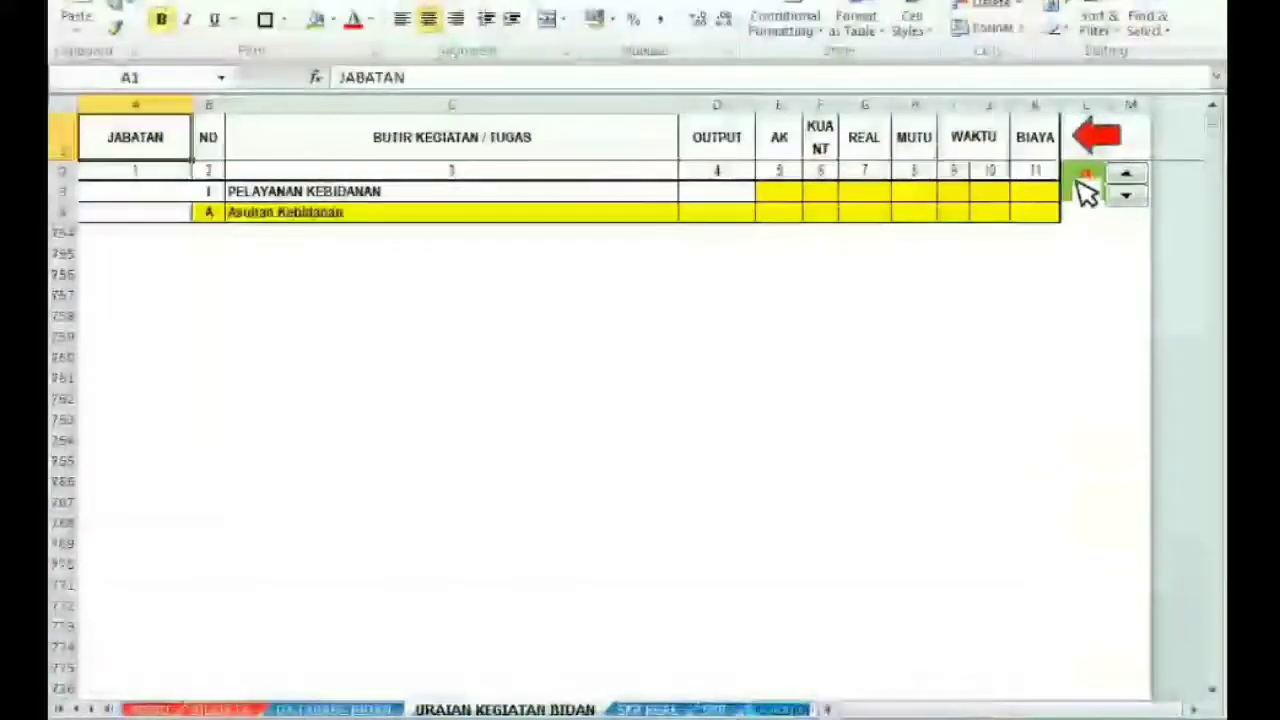
# View the SKP REAL, SKP and KALENDER sheets one after another and return to the MENU sheet
pyautogui.click(1105, 140)
pyautogui.click(848, 167)
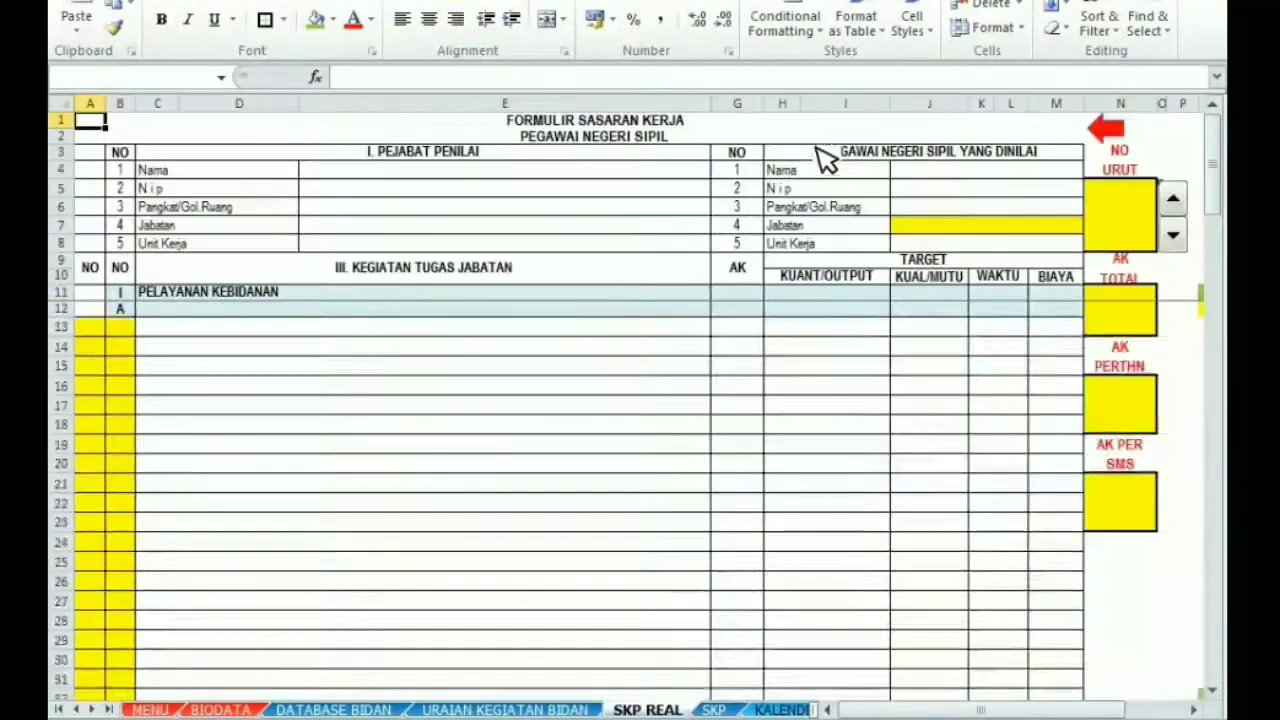
pyautogui.click(1110, 140)
pyautogui.click(1002, 163)
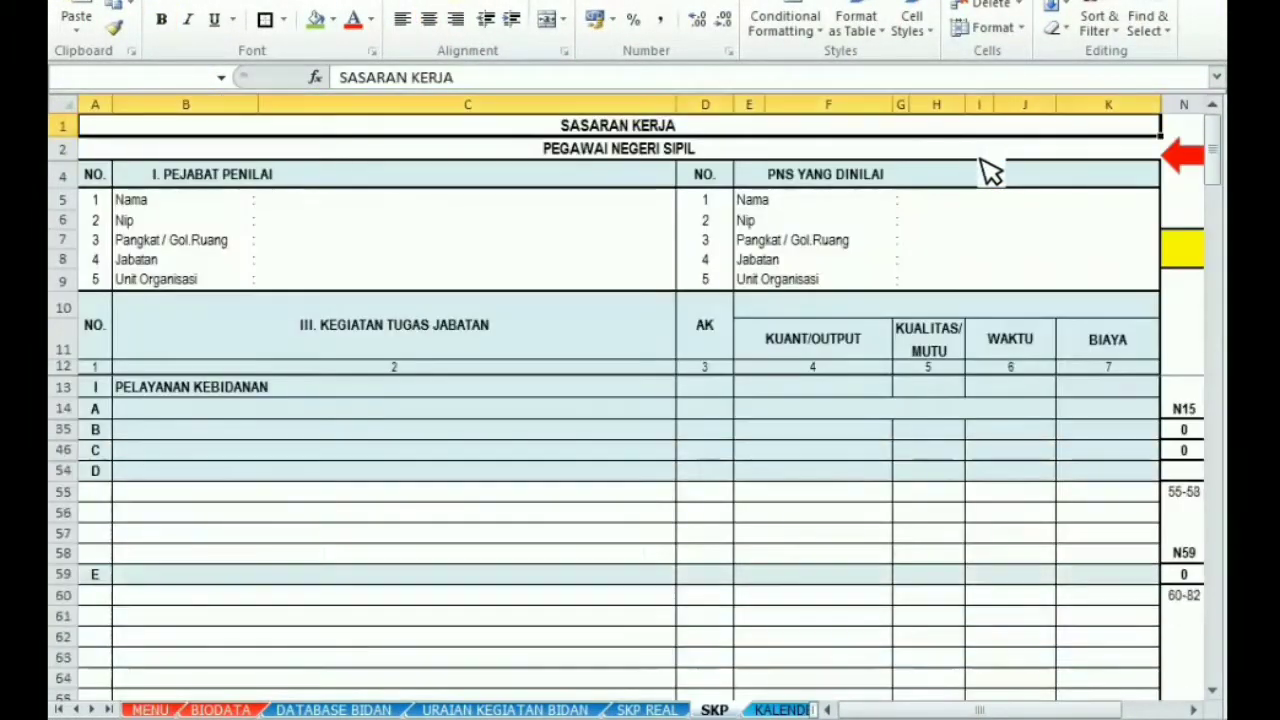
pyautogui.click(1175, 157)
pyautogui.click(1133, 163)
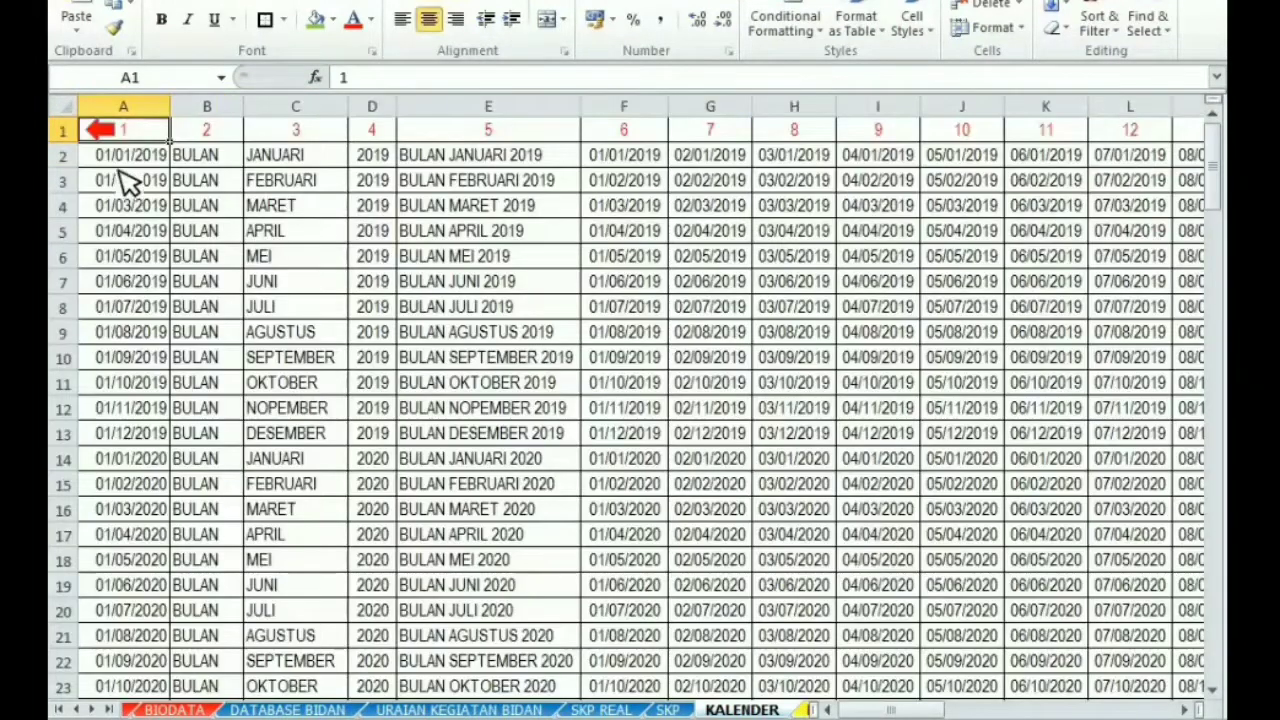
pyautogui.click(105, 130)
# View the January–July activity sheets BCP, REKAP BCP and B1, returning to the MENU sheet after each
pyautogui.click(295, 205)
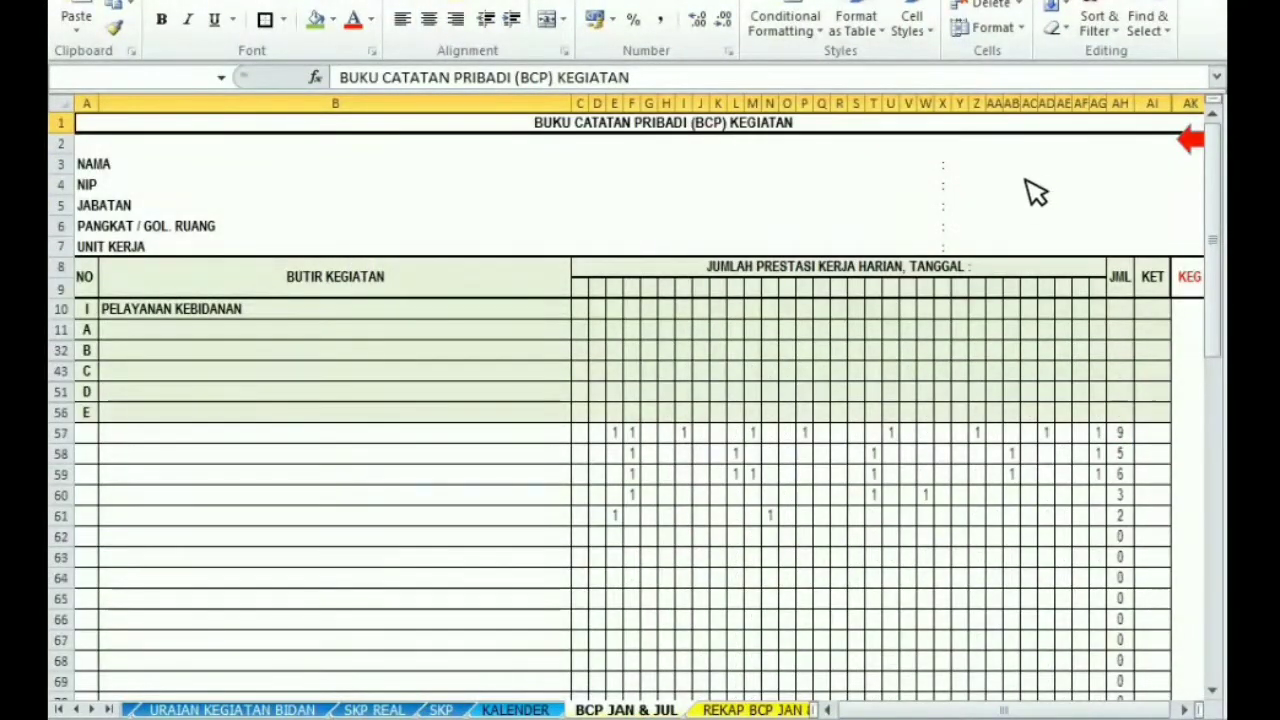
pyautogui.click(1200, 150)
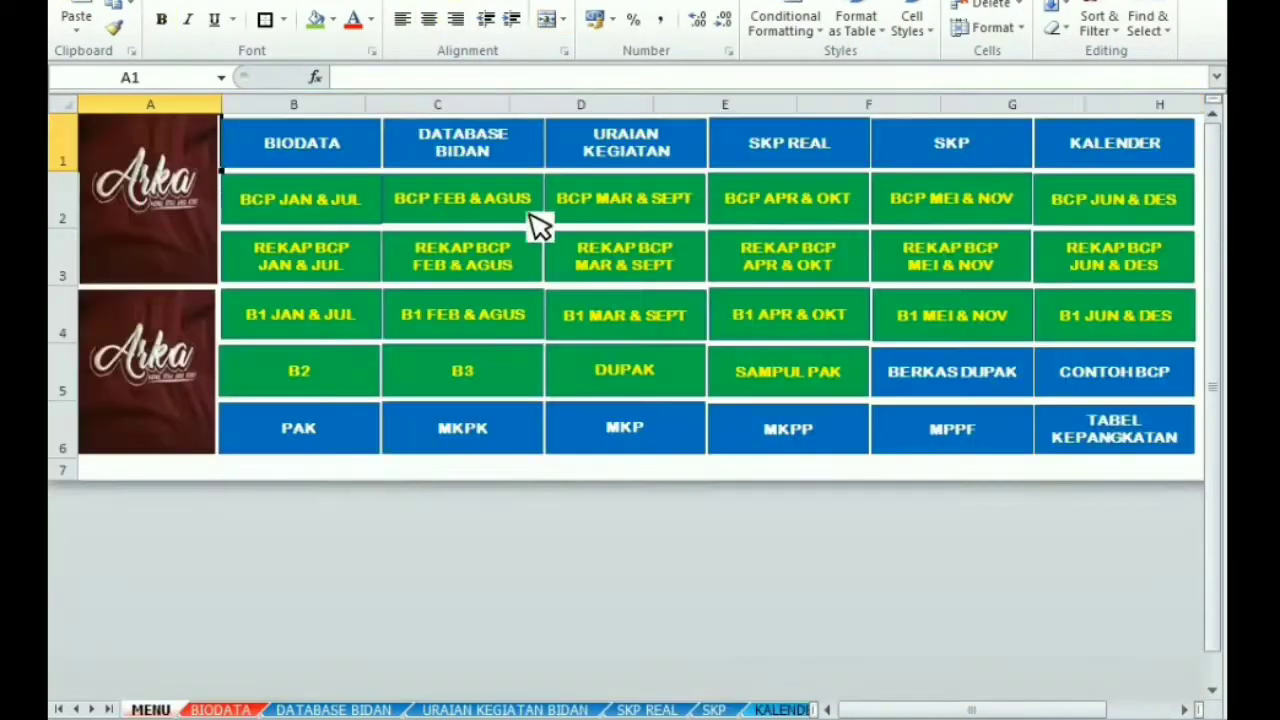
pyautogui.click(330, 263)
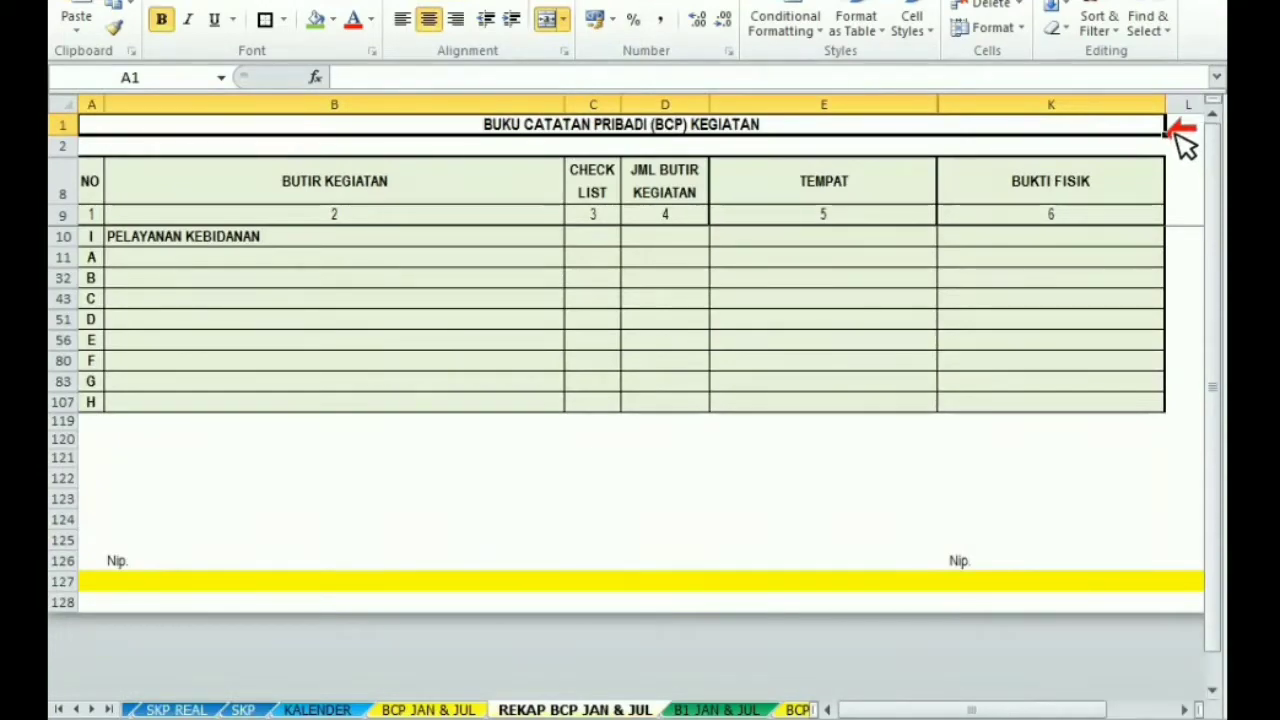
pyautogui.click(1183, 140)
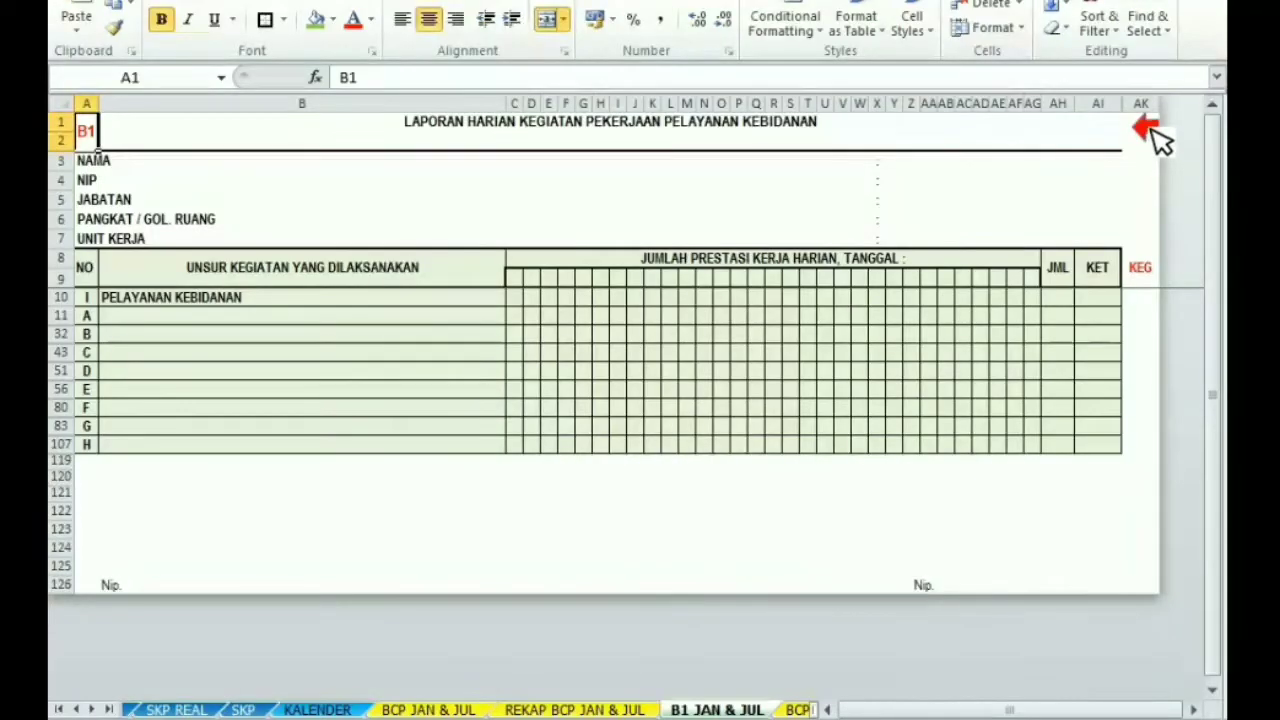
pyautogui.click(1150, 126)
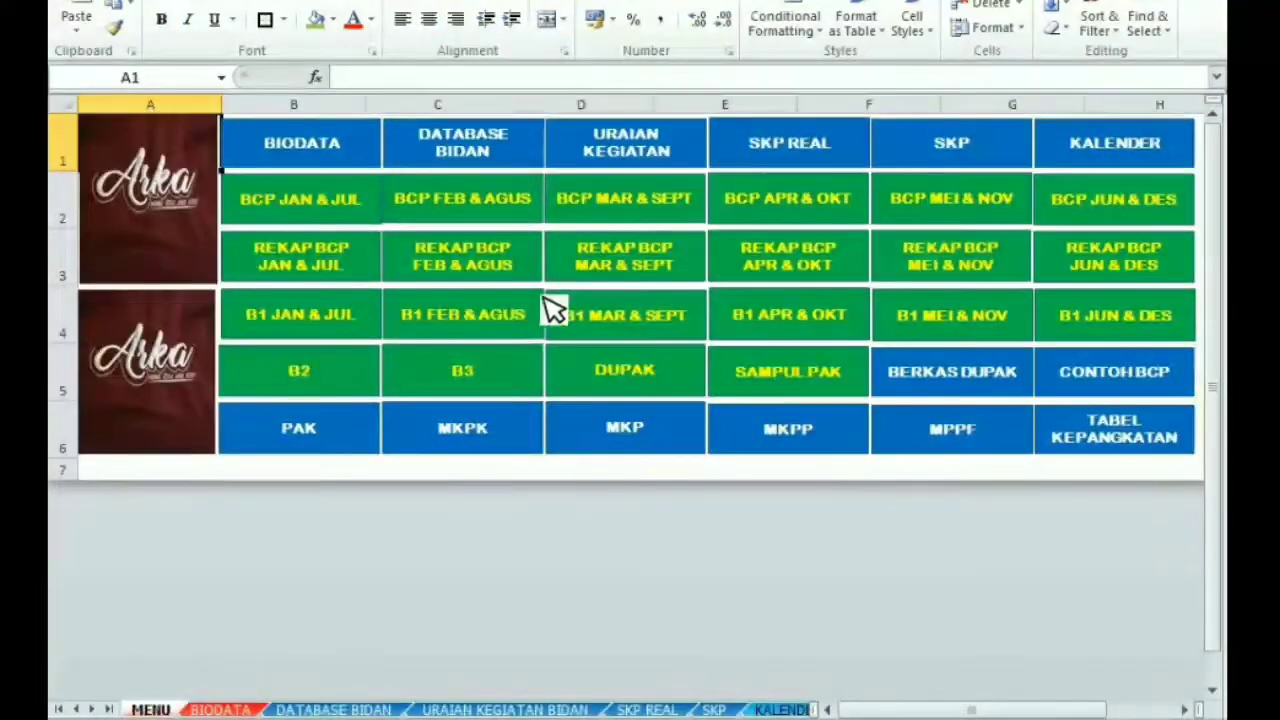
# View the B2, B3 and DUPAK report sheets from the MENU sheet
pyautogui.click(300, 386)
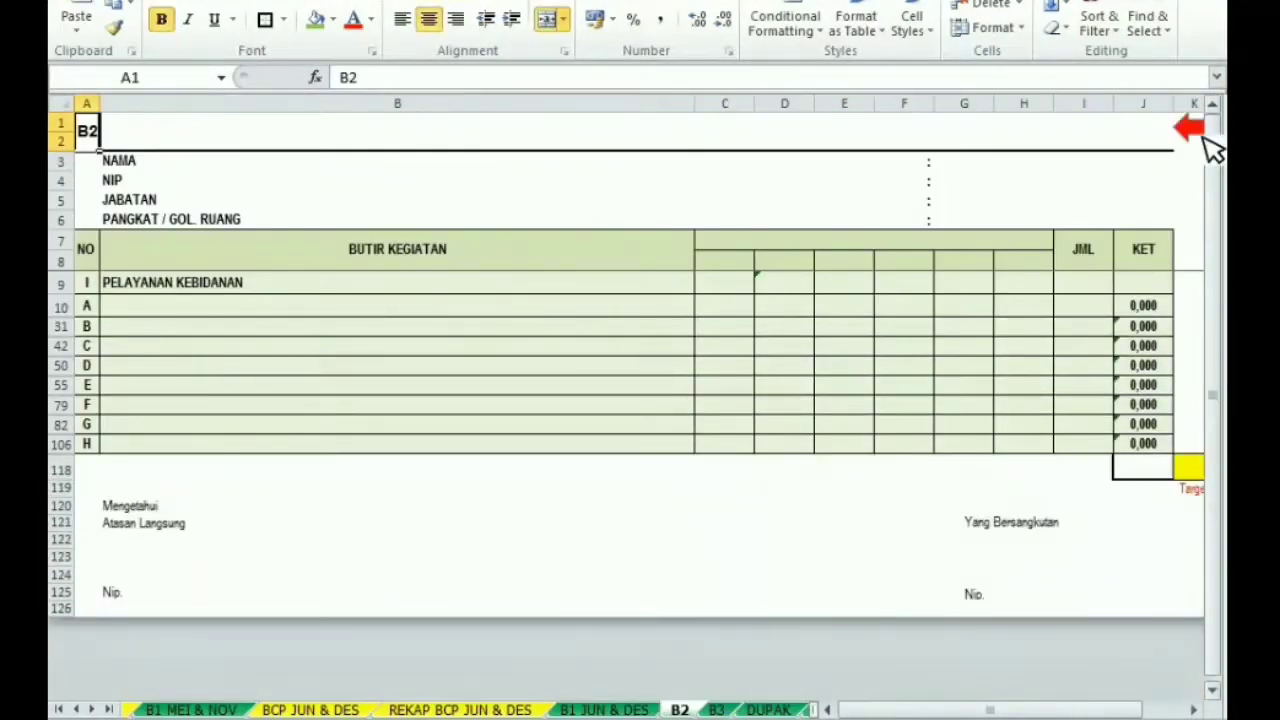
pyautogui.click(1205, 138)
pyautogui.click(475, 372)
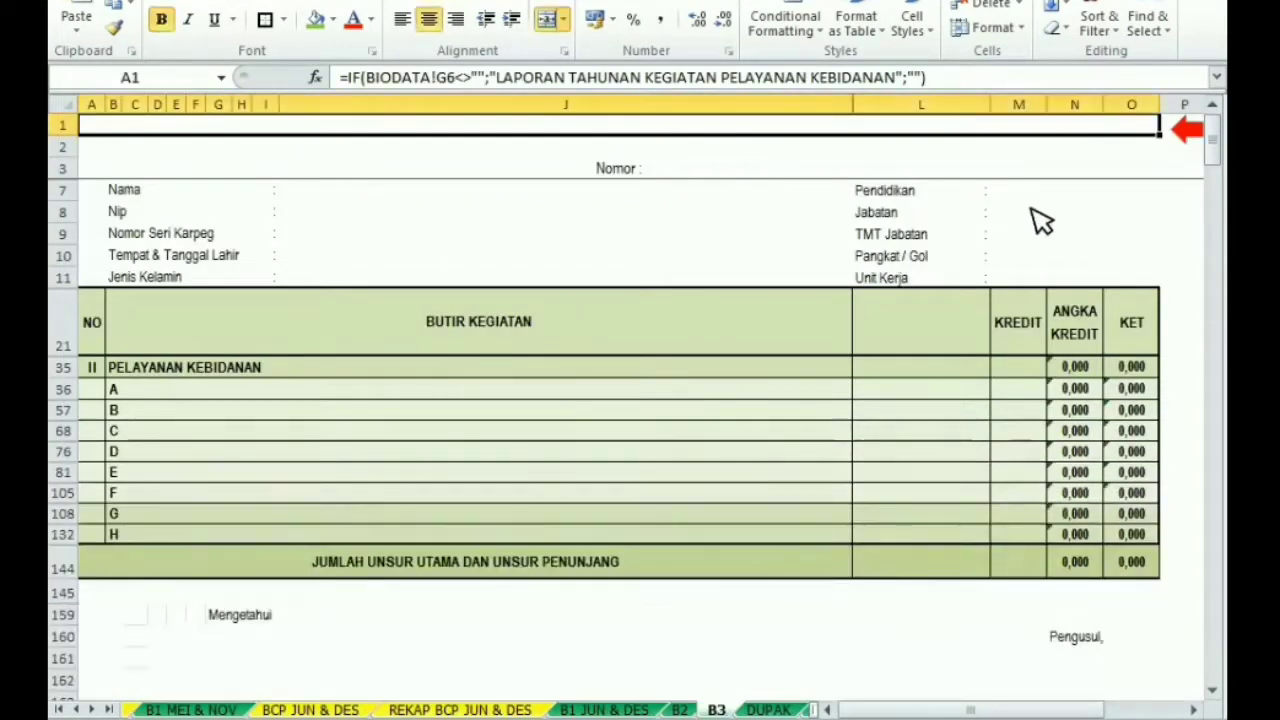
pyautogui.click(1200, 132)
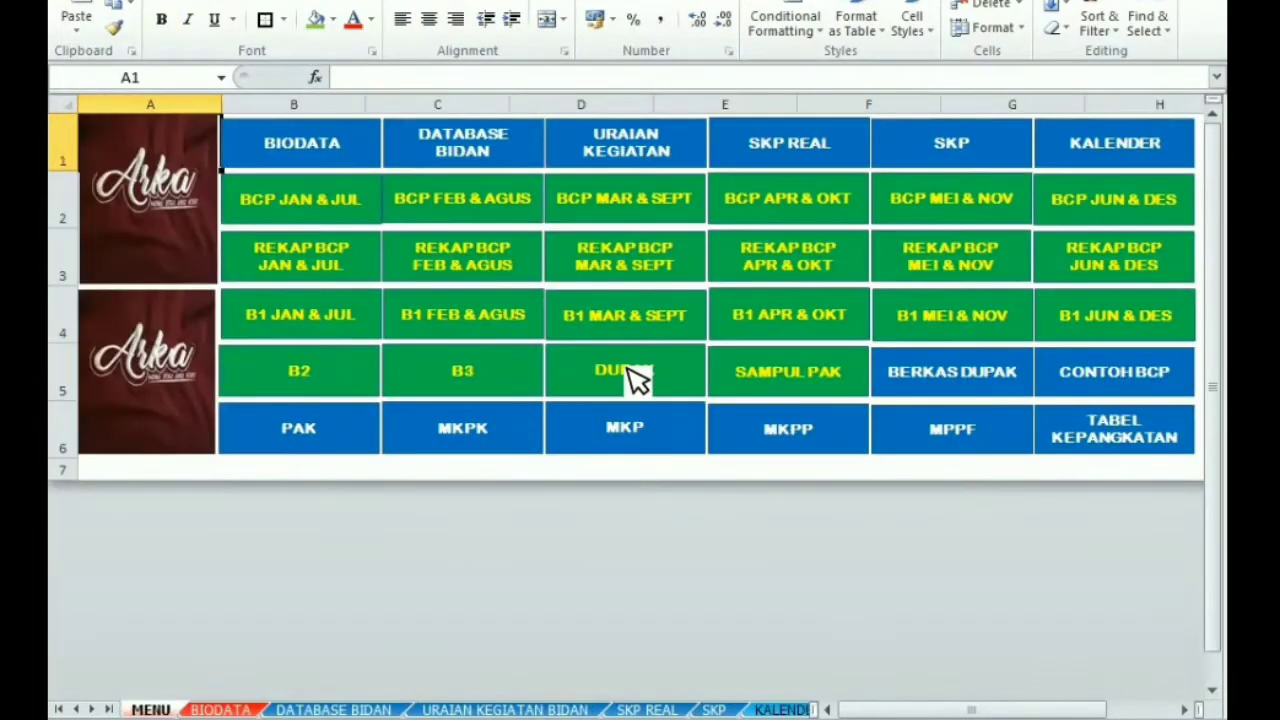
pyautogui.click(630, 372)
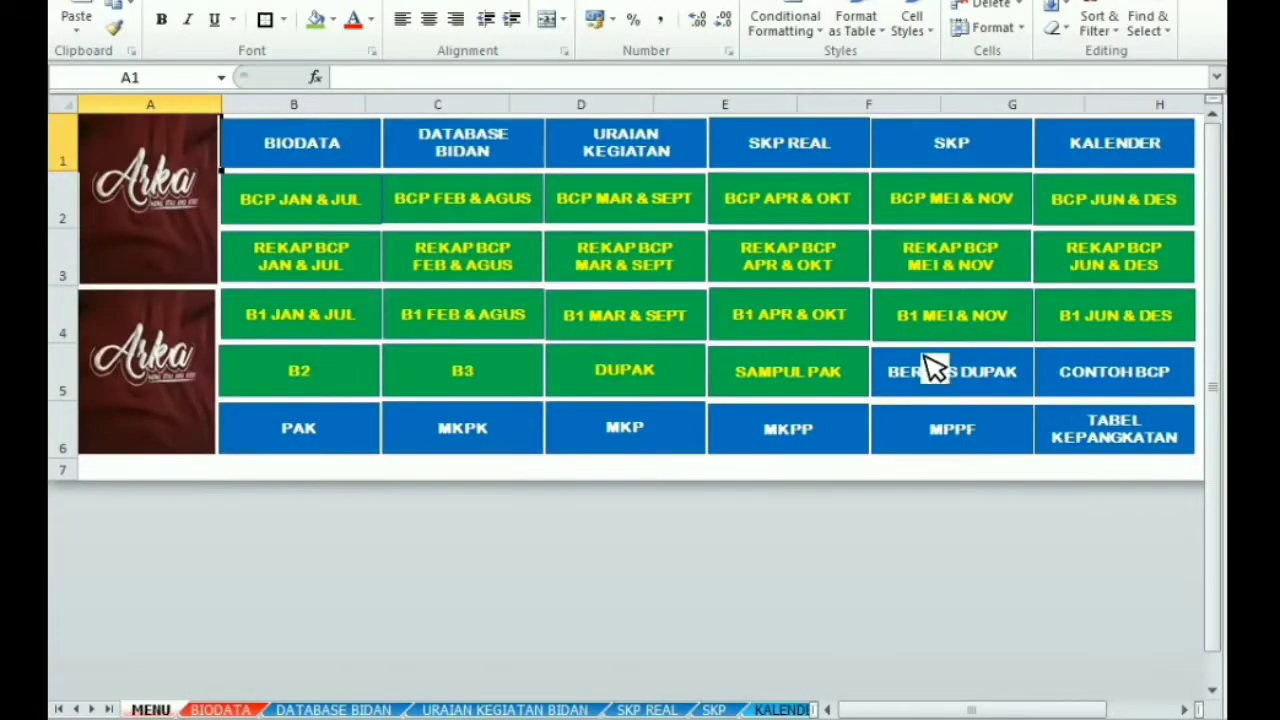
# View the BERKAS DUPAK requirements sheet and the CONTOH BCP example sheet, returning to the MENU sheet after each
pyautogui.click(930, 368)
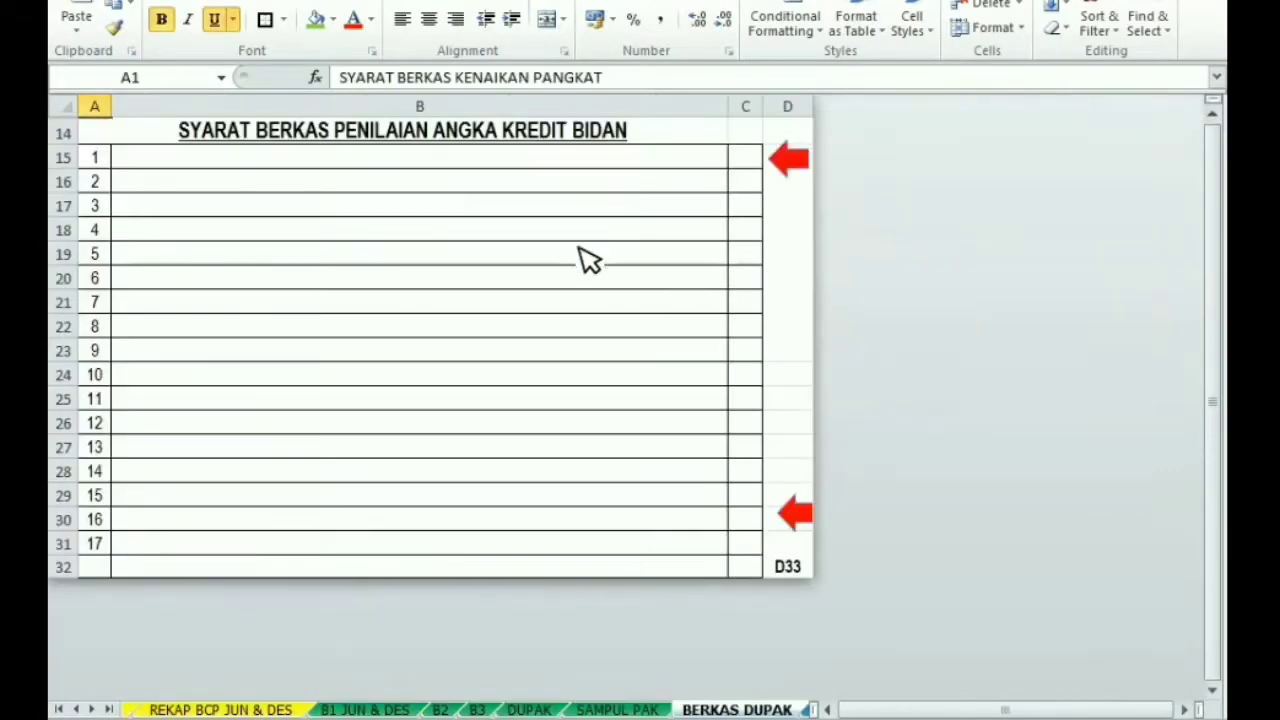
pyautogui.click(778, 168)
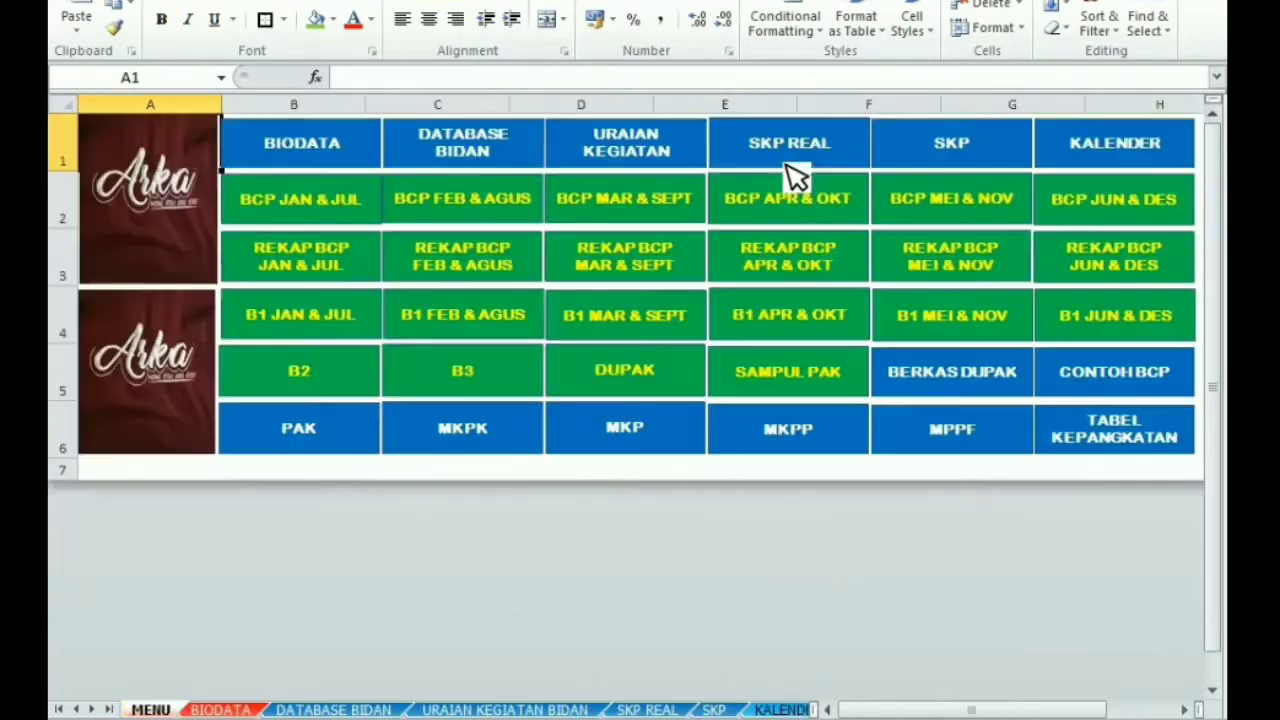
pyautogui.click(1095, 380)
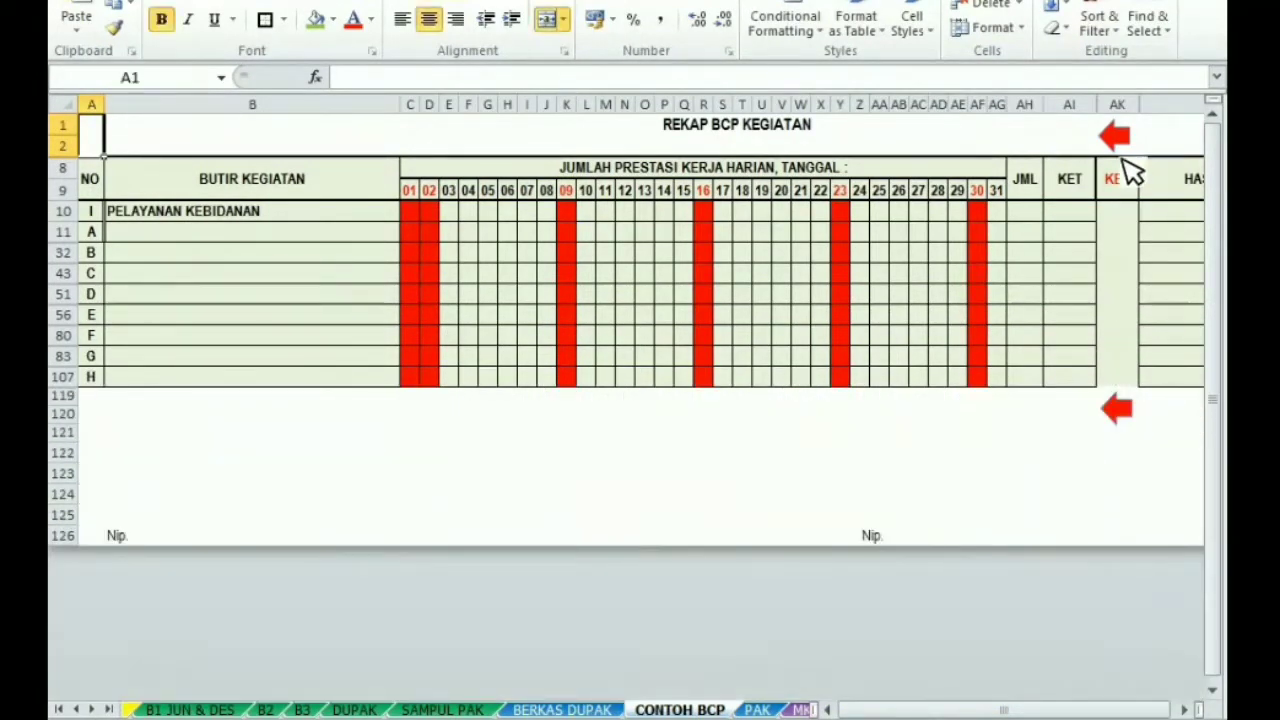
pyautogui.click(1120, 140)
# View the PAK sheet and the statement letter sheets MKPK, MKP, MKPP and MPPF, finishing on the MENU sheet
pyautogui.click(295, 438)
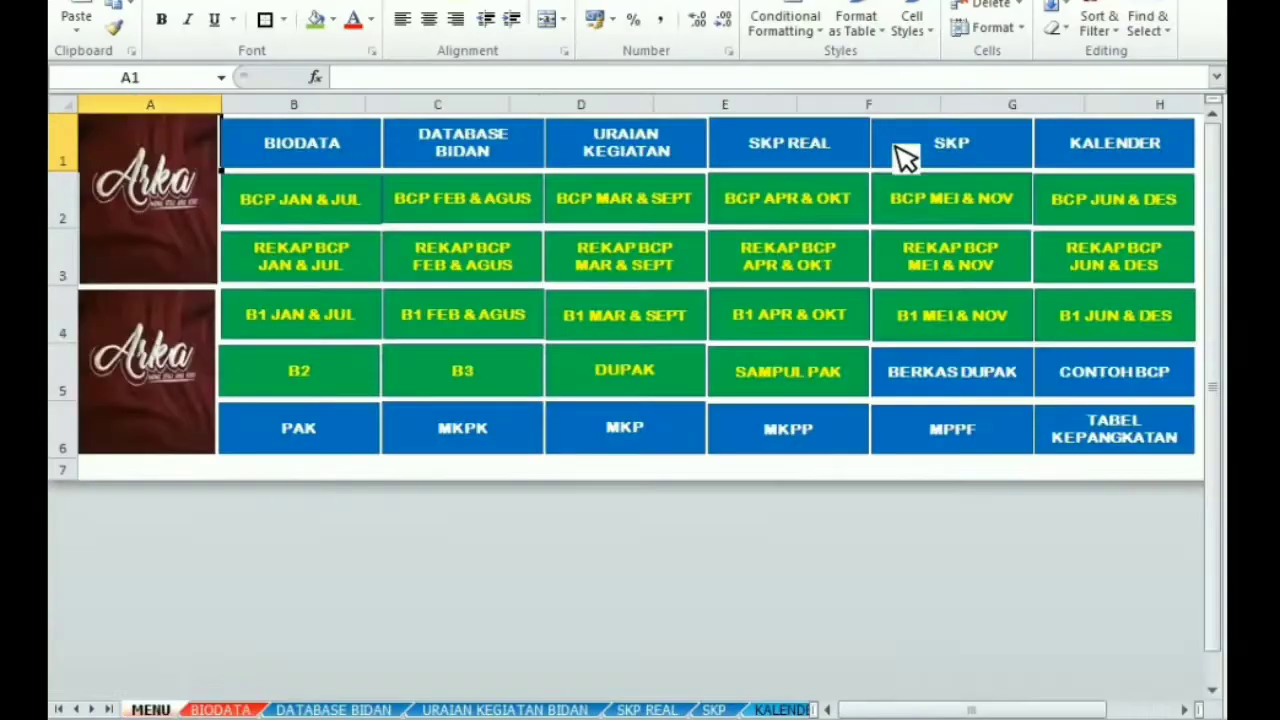
pyautogui.click(495, 433)
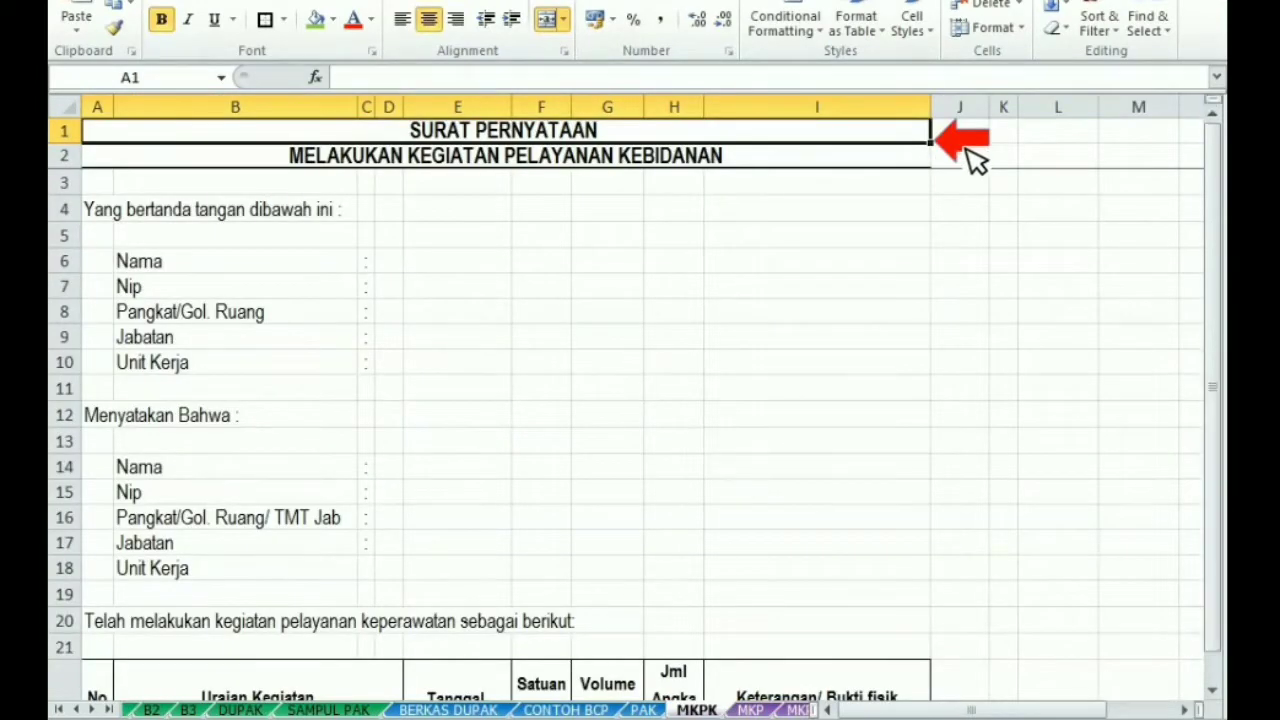
pyautogui.click(968, 150)
pyautogui.click(614, 434)
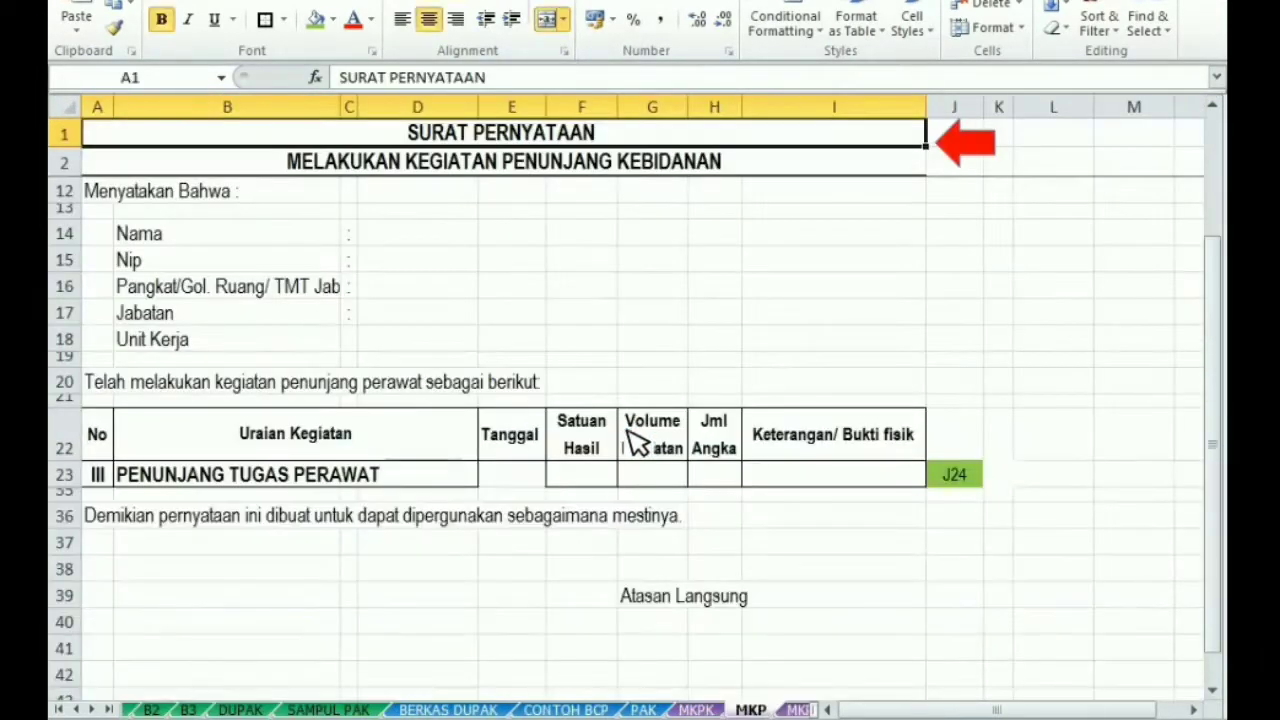
pyautogui.click(968, 158)
pyautogui.click(789, 434)
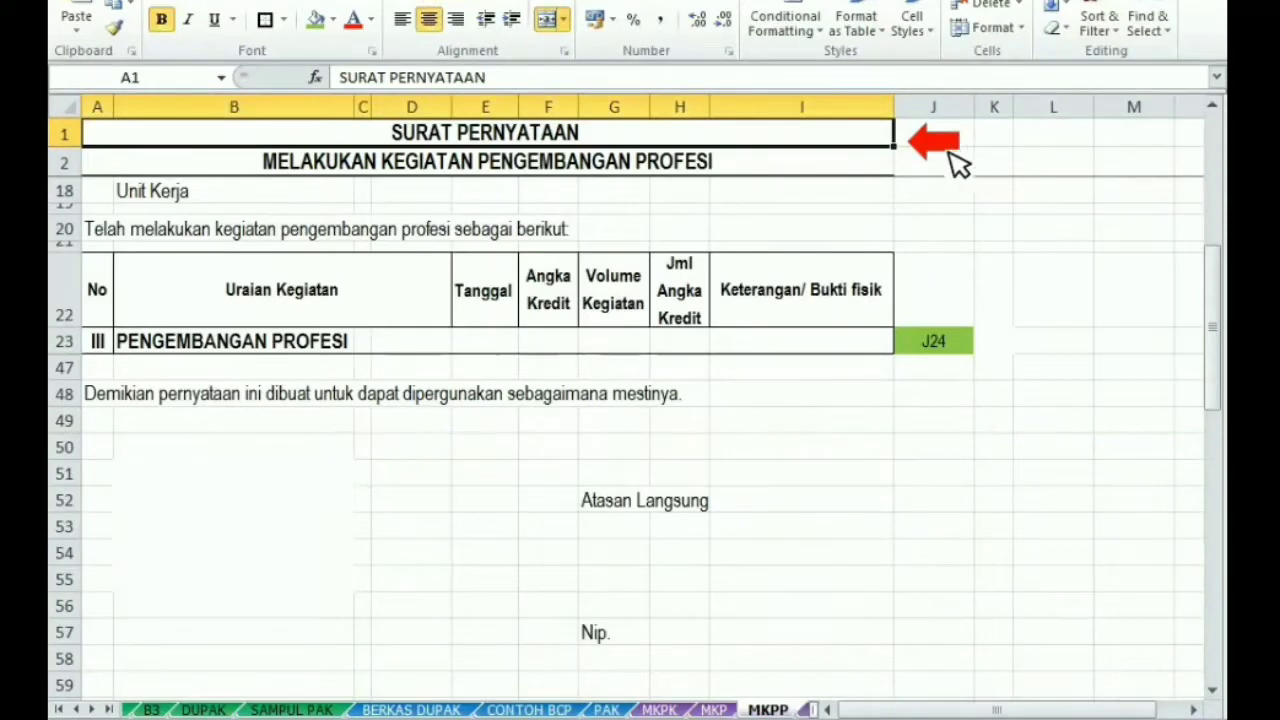
pyautogui.click(948, 158)
pyautogui.click(958, 438)
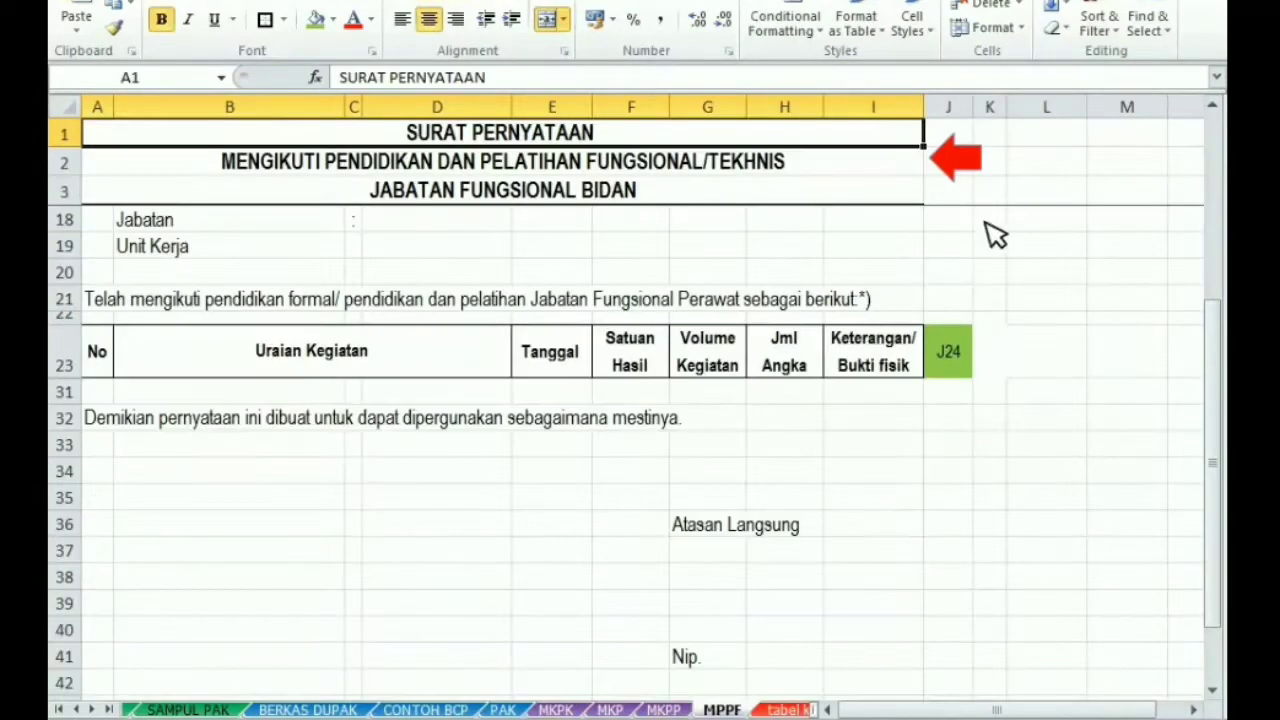
pyautogui.click(962, 168)
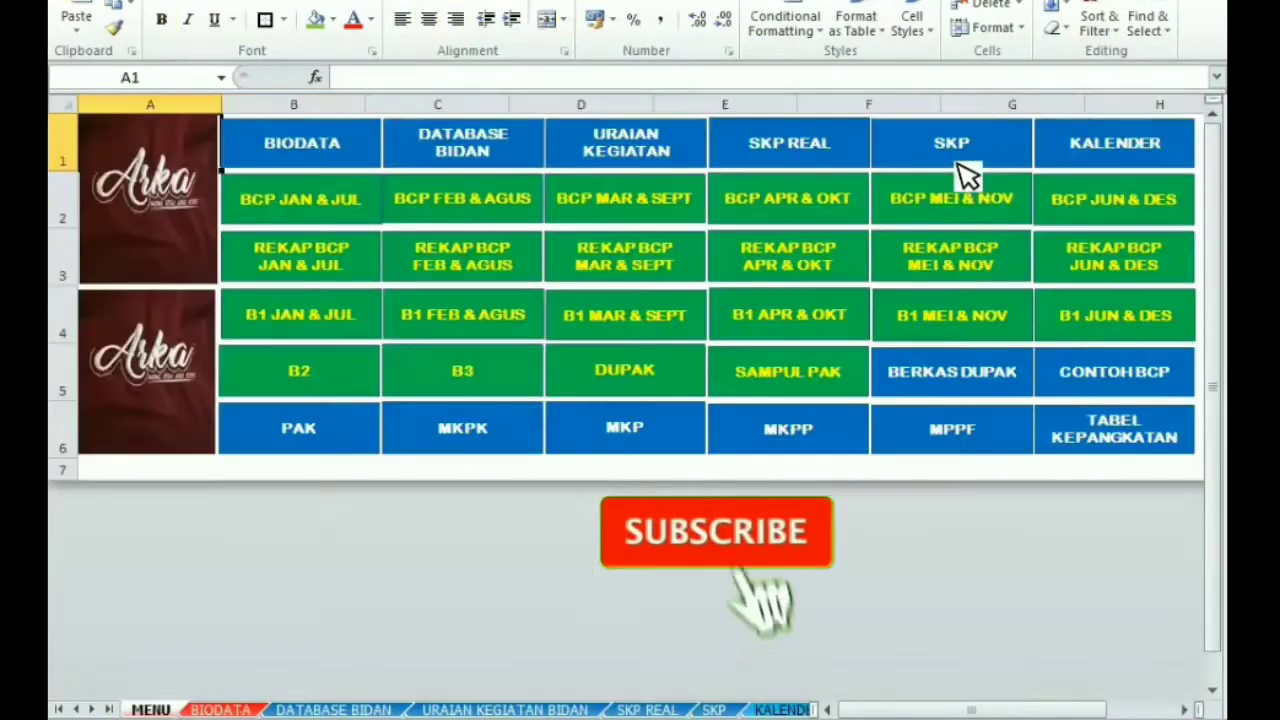
# View the TABEL KEPANGKATAN rank table and examine the yearly credit target tables on Sheet3
pyautogui.click(1116, 448)
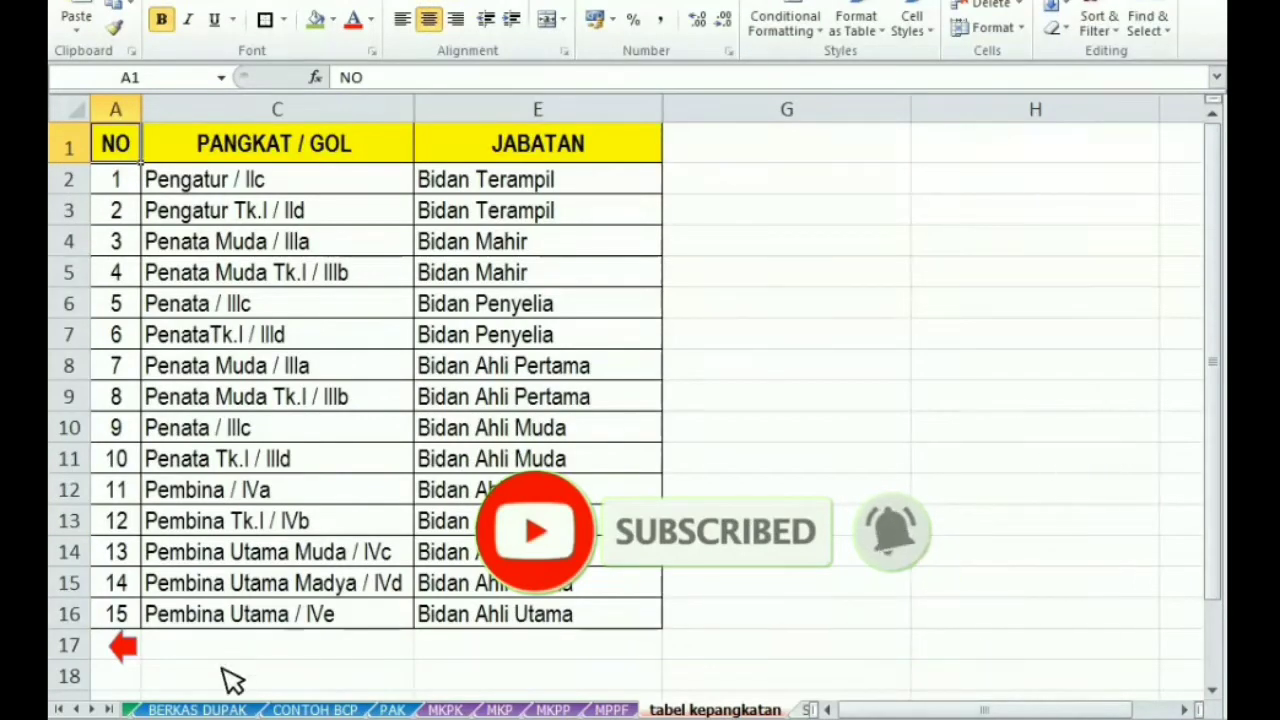
pyautogui.click(128, 650)
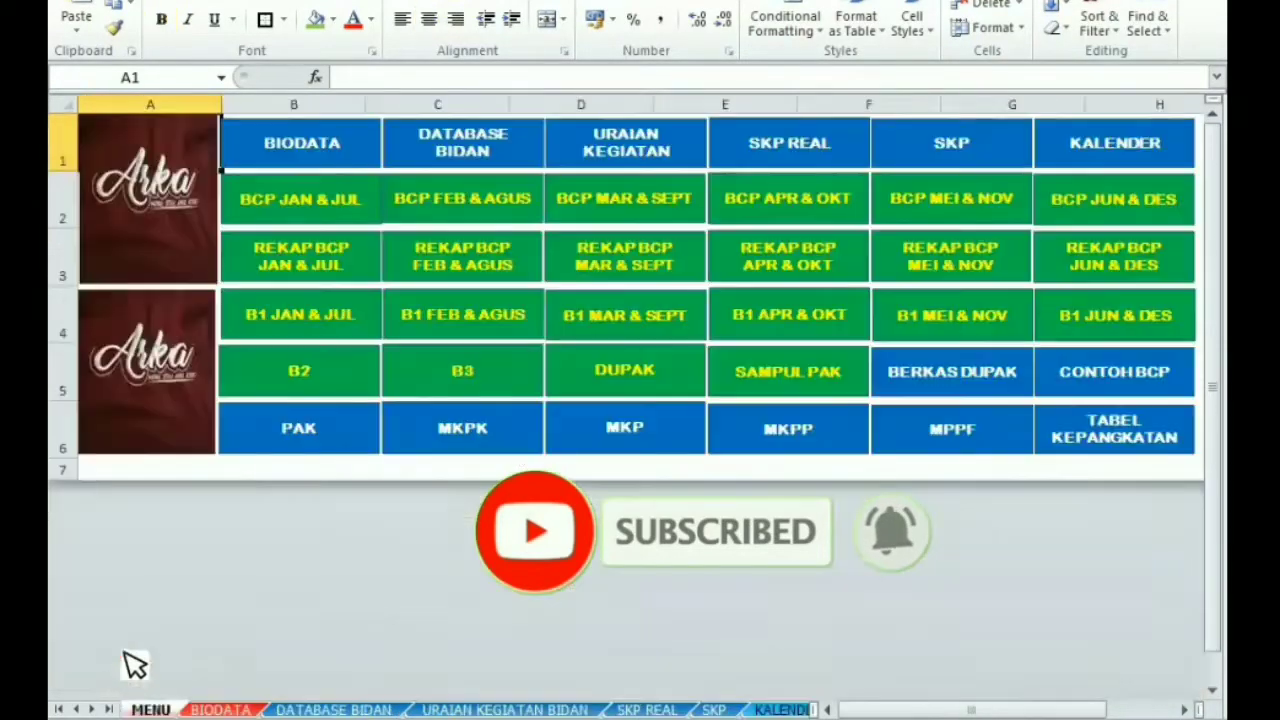
pyautogui.click(108, 709)
pyautogui.click(697, 709)
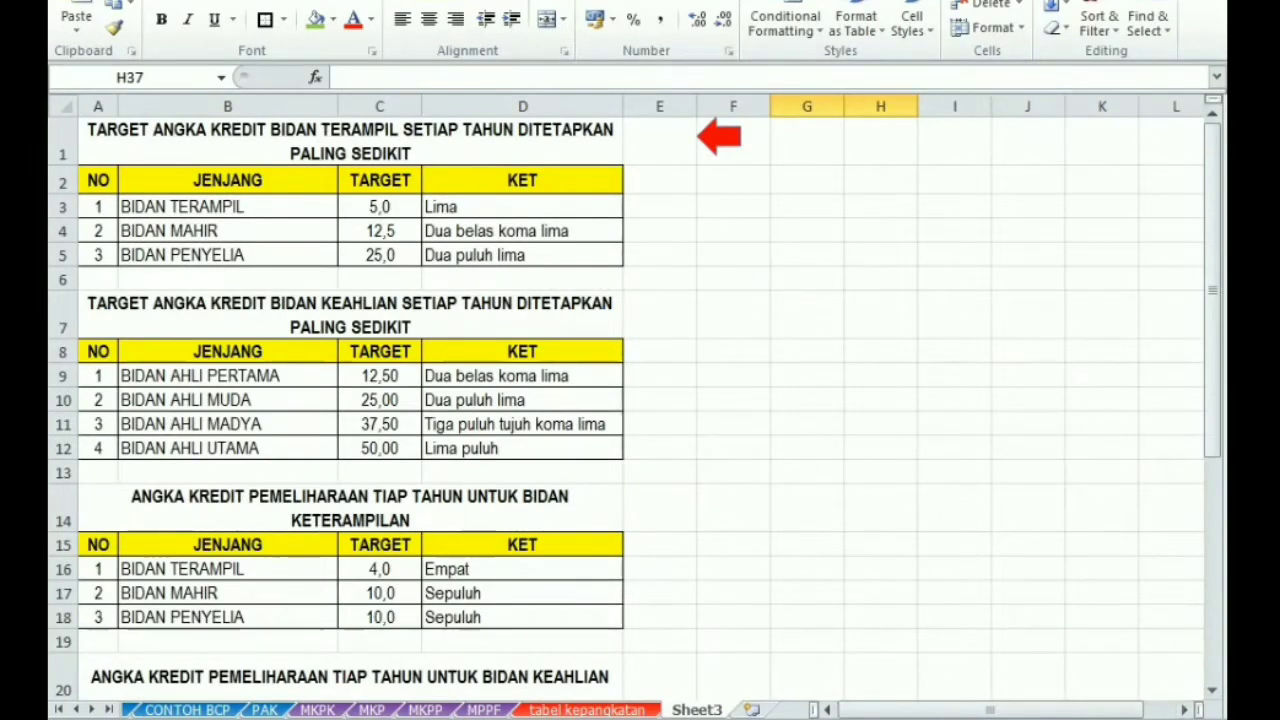
pyautogui.scroll(2, 1218, 462)
pyautogui.moveTo(1220, 385); pyautogui.dragTo(1212, 372)
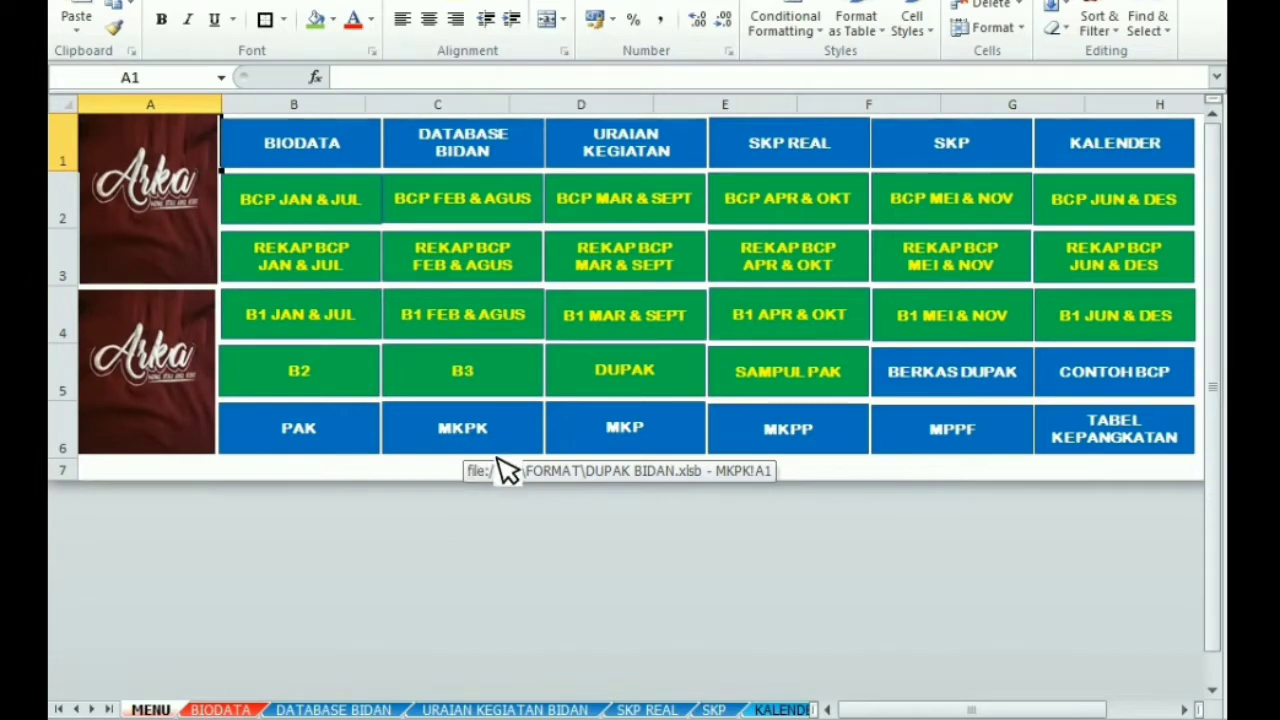
# Reopen the MKPK statement letter for midwifery service activities and return to the MENU sheet
pyautogui.click(470, 440)
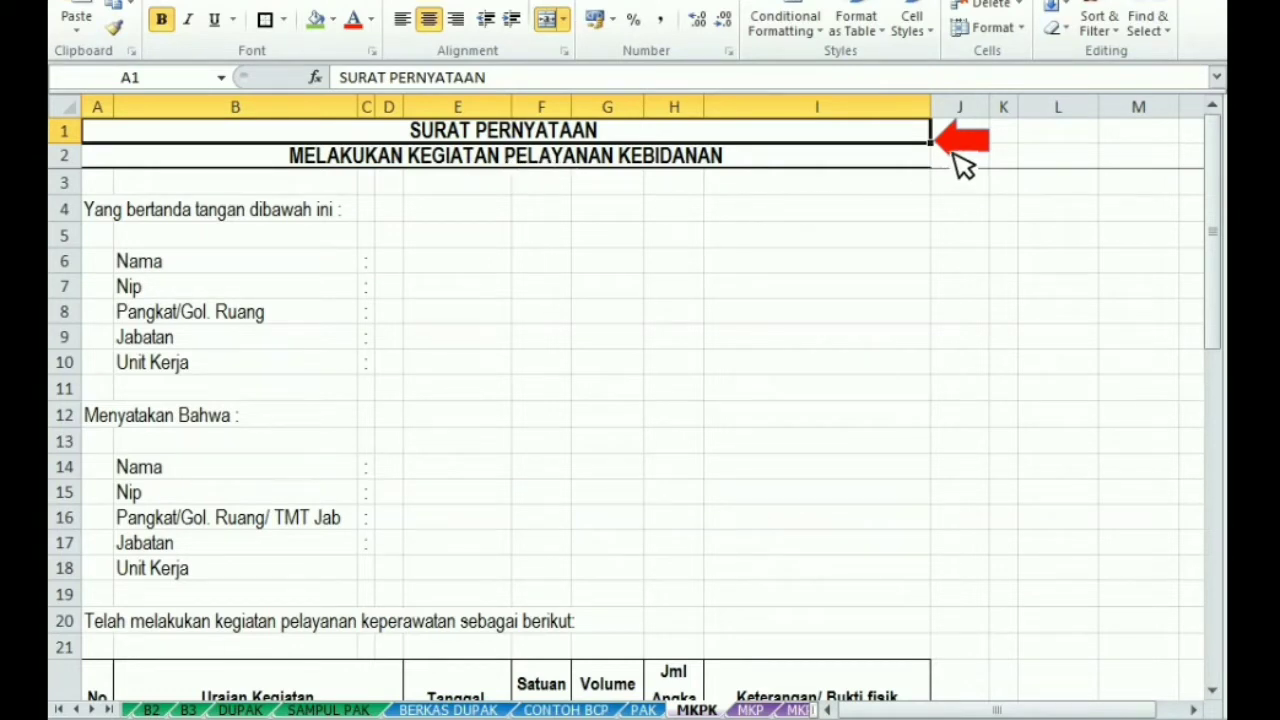
pyautogui.click(970, 150)
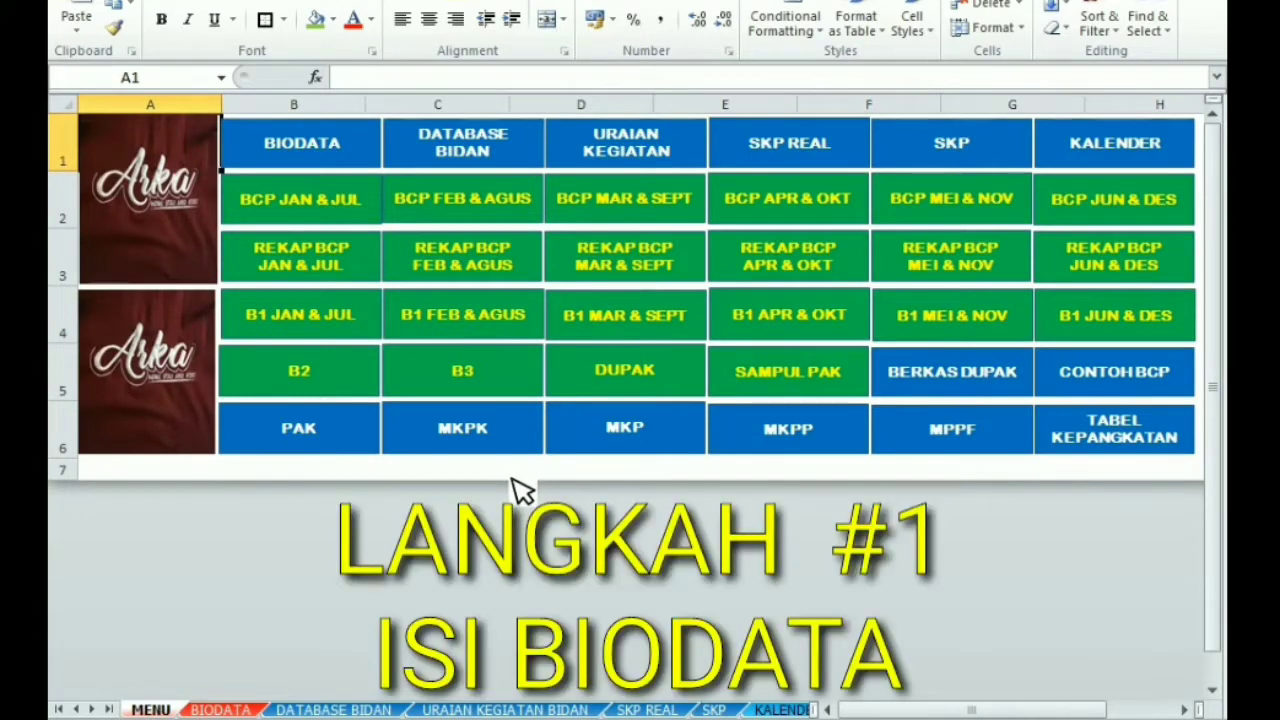
# Open the BIODATA sheet, examine the NO URUT, TAHUN and SEMESTER input cells, and return to the MENU sheet
pyautogui.click(308, 160)
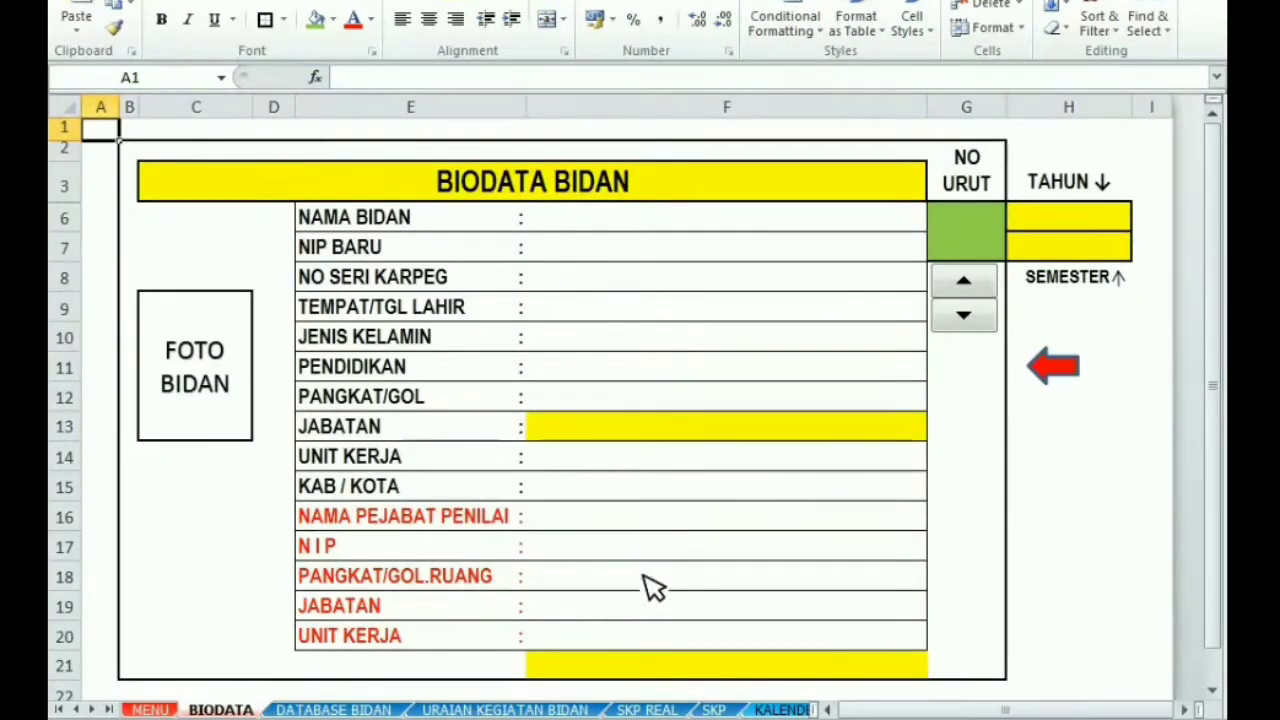
pyautogui.click(980, 234)
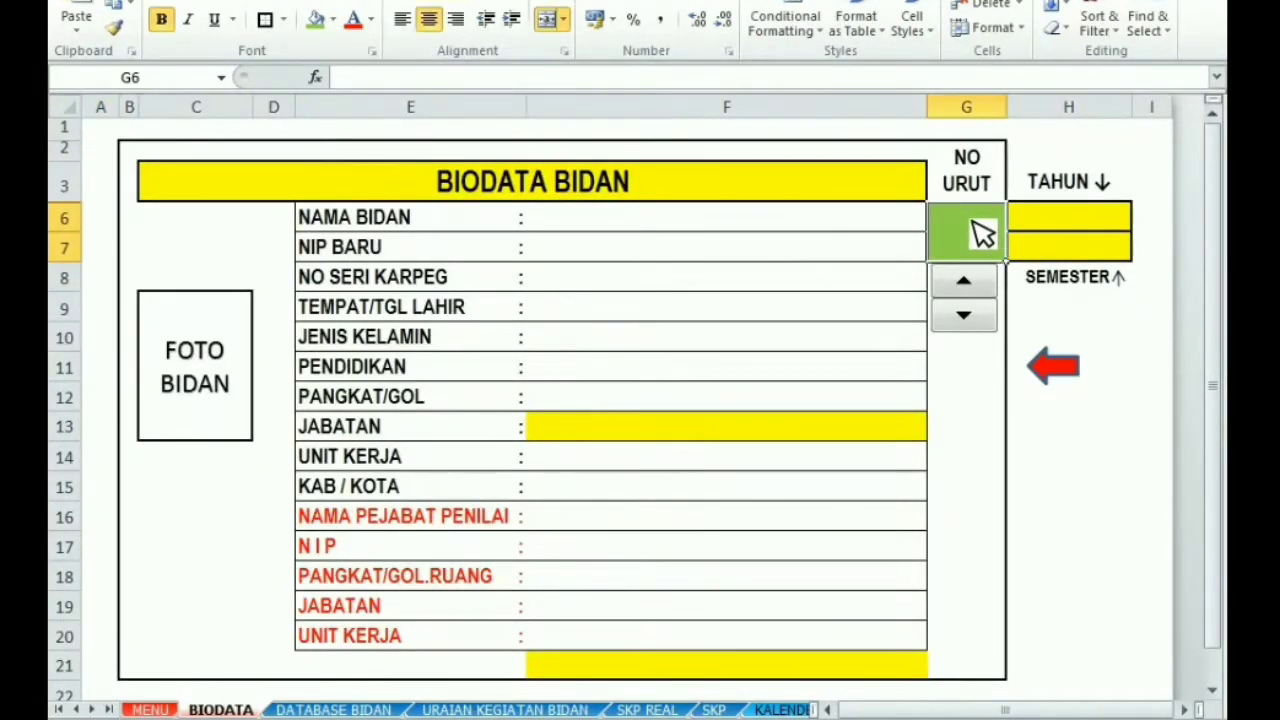
pyautogui.click(1073, 220)
pyautogui.click(1075, 244)
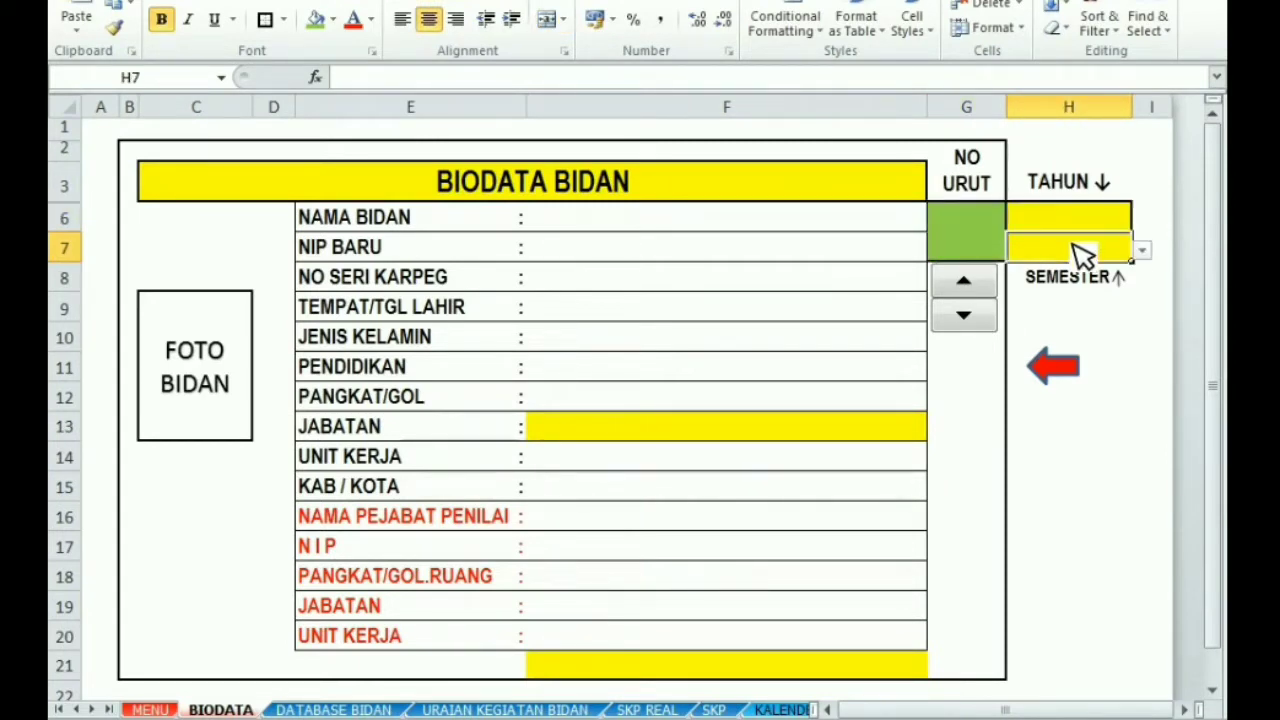
pyautogui.click(1062, 375)
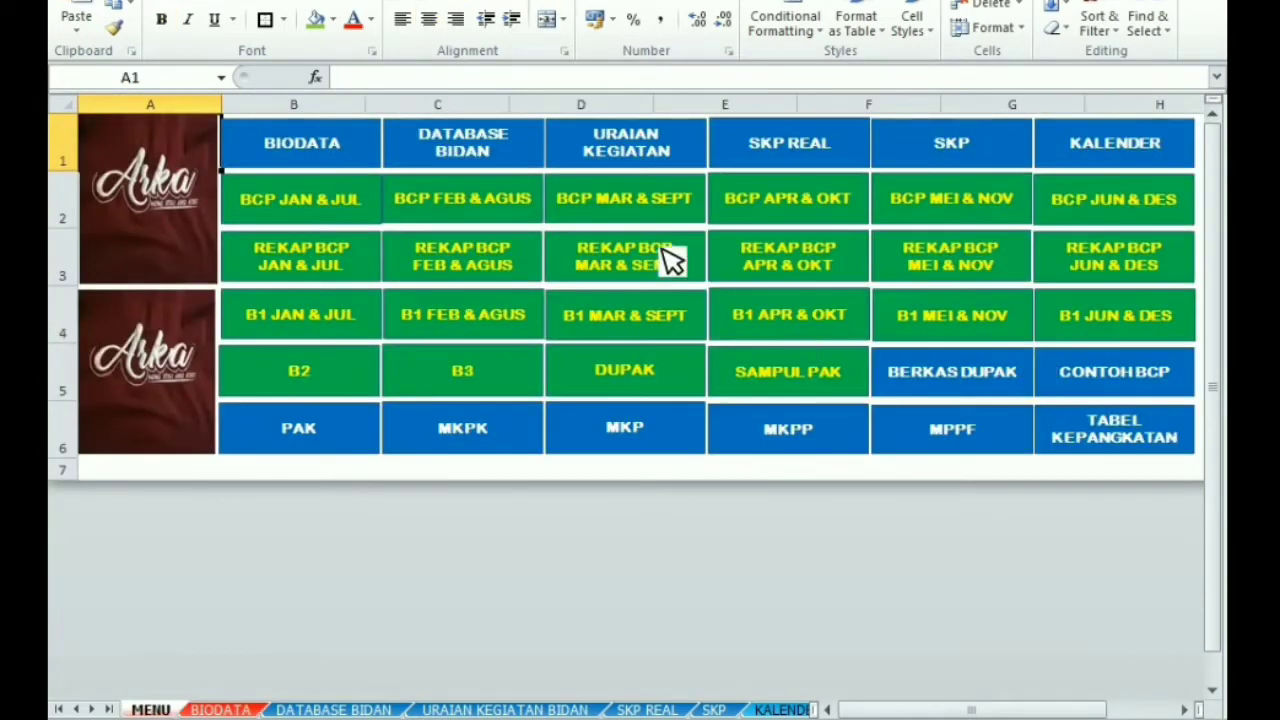
# Open the DATABASE BIDAN sheet and examine the blank yellow entry row 19, from NIP BARU across to PENDIDIKAN
pyautogui.click(470, 155)
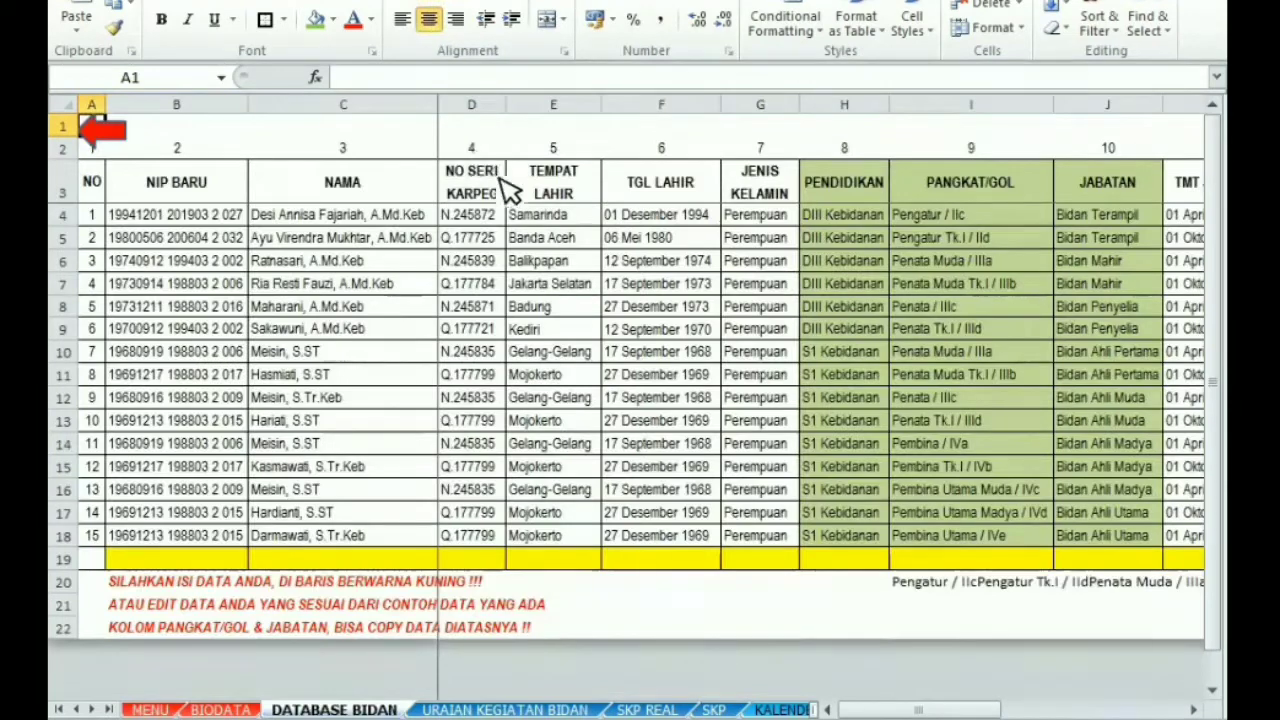
pyautogui.click(585, 384)
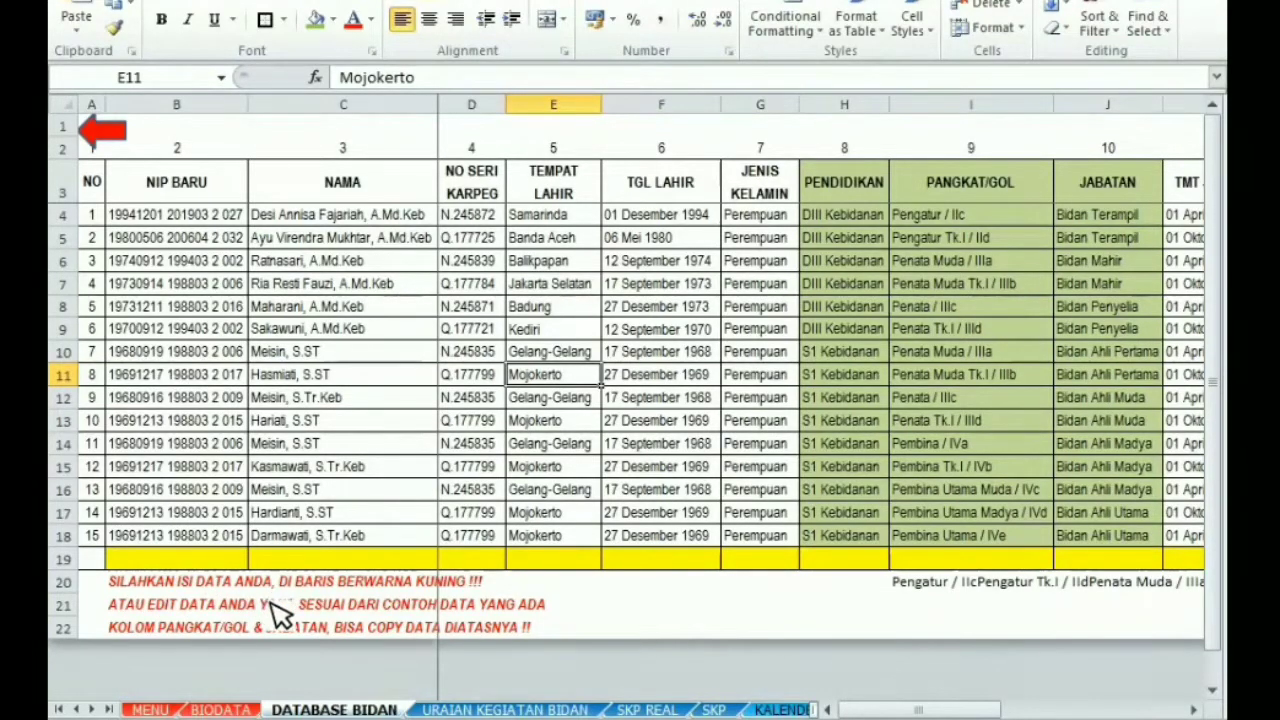
pyautogui.click(63, 562)
pyautogui.click(208, 562)
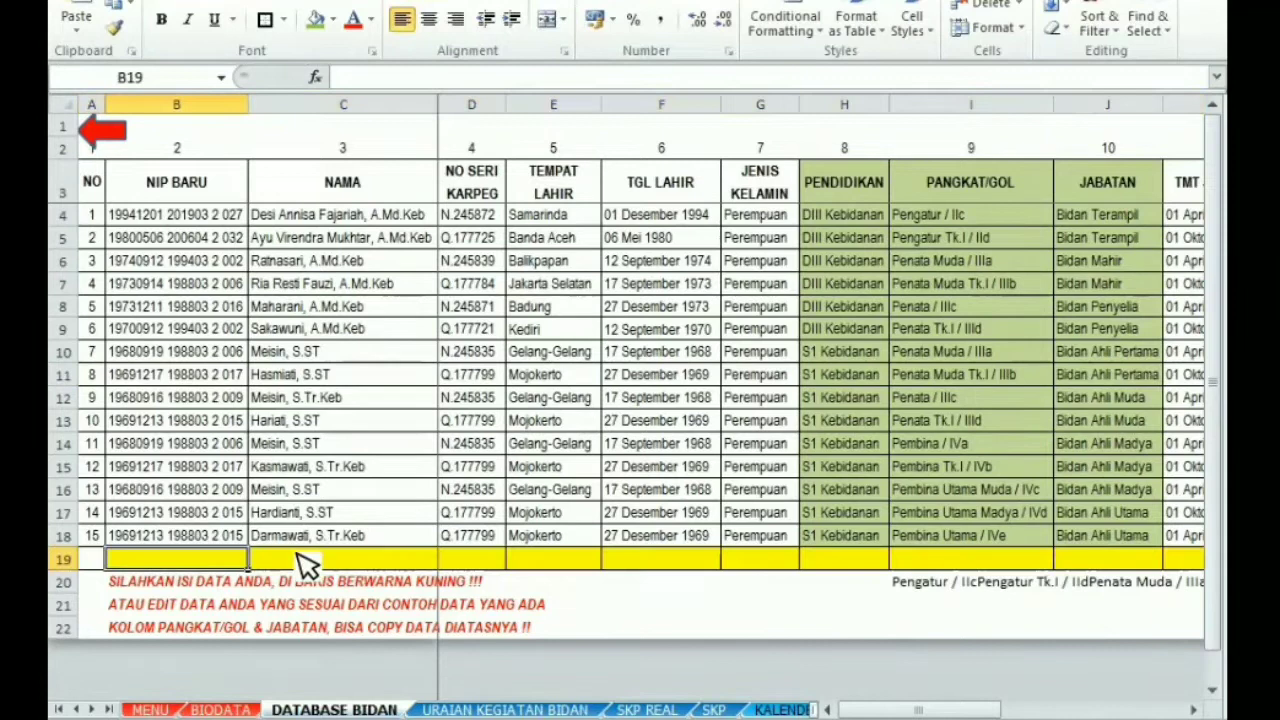
pyautogui.click(400, 566)
pyautogui.click(495, 565)
pyautogui.click(552, 563)
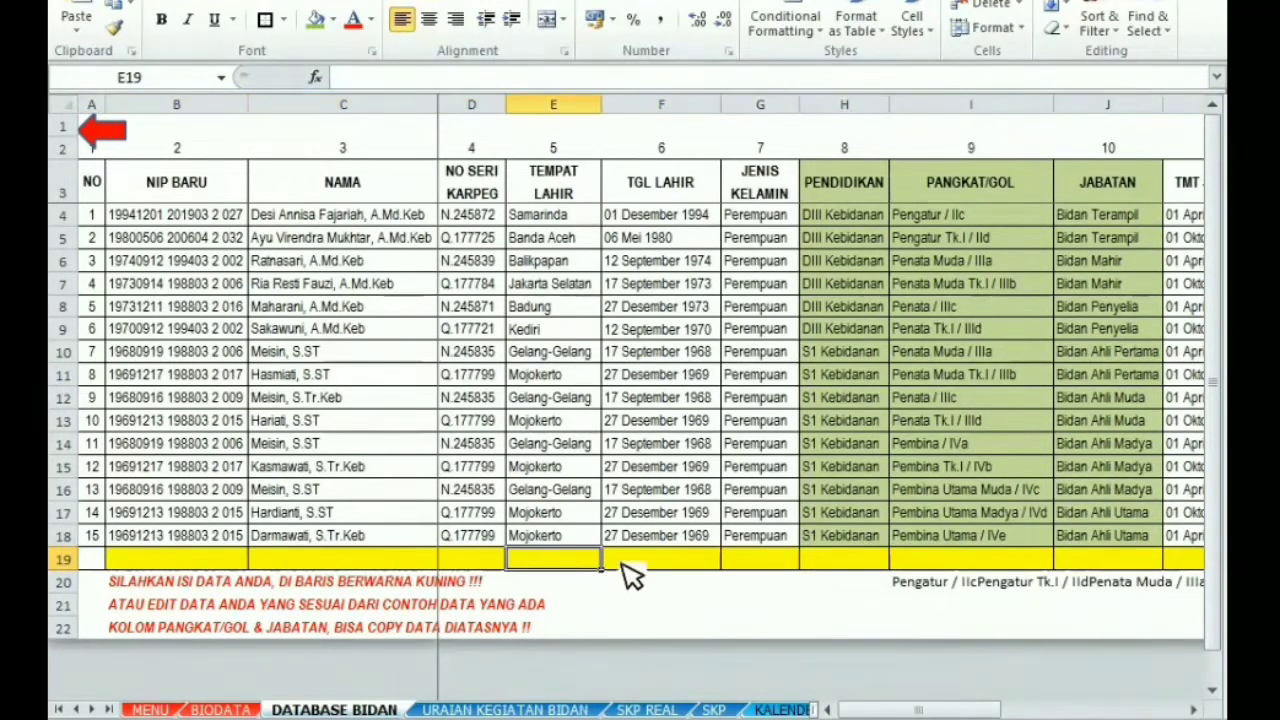
pyautogui.click(655, 568)
pyautogui.click(776, 570)
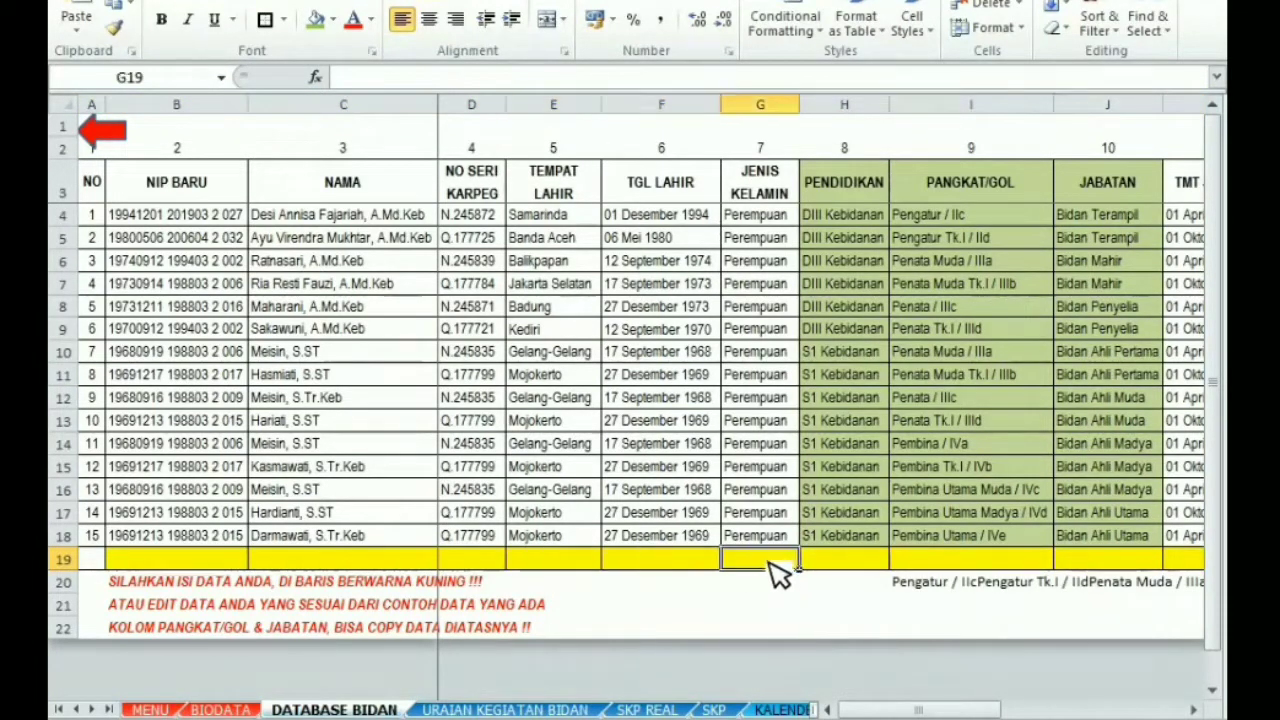
pyautogui.click(827, 565)
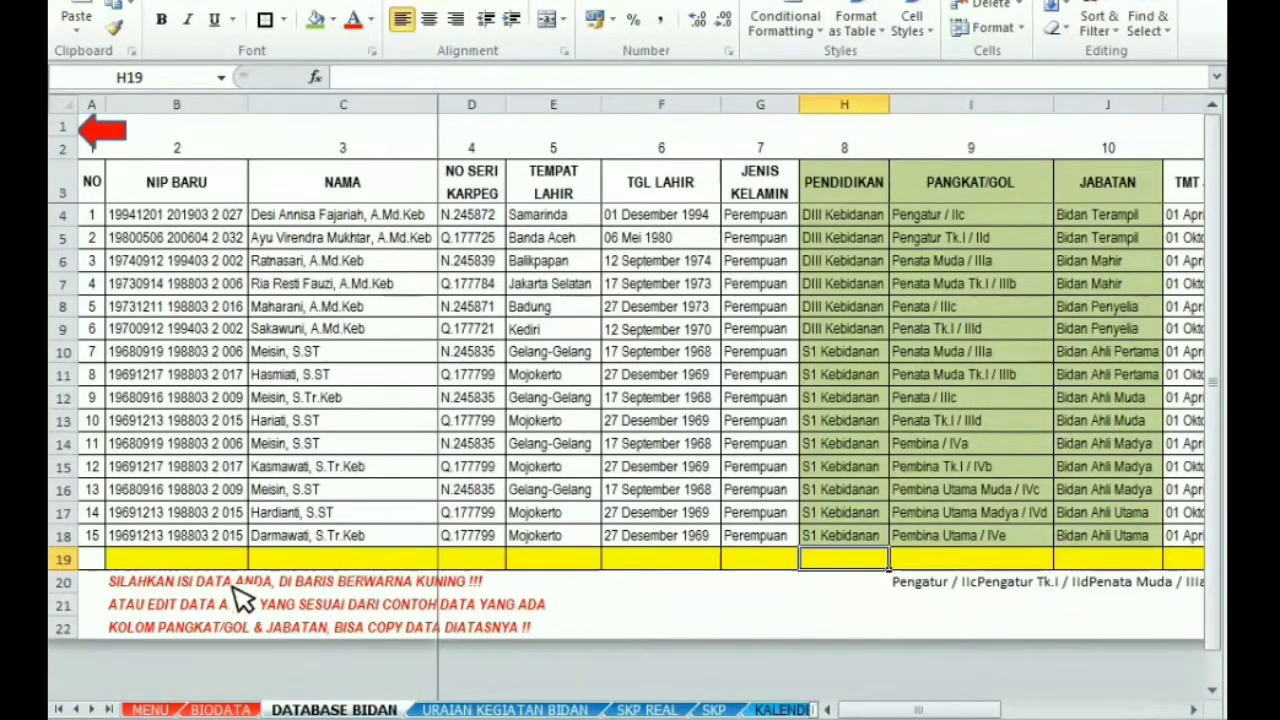
pyautogui.moveTo(178, 571); pyautogui.dragTo(633, 570)
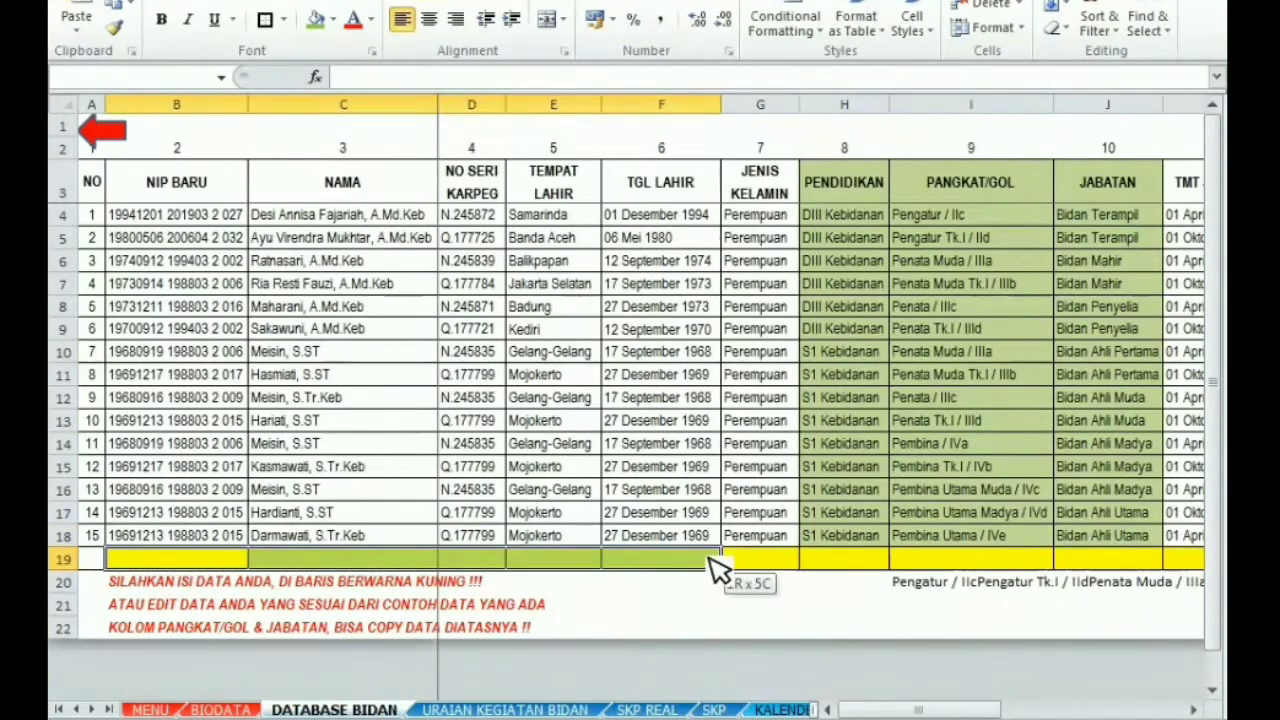
pyautogui.moveTo(712, 570); pyautogui.dragTo(712, 570)
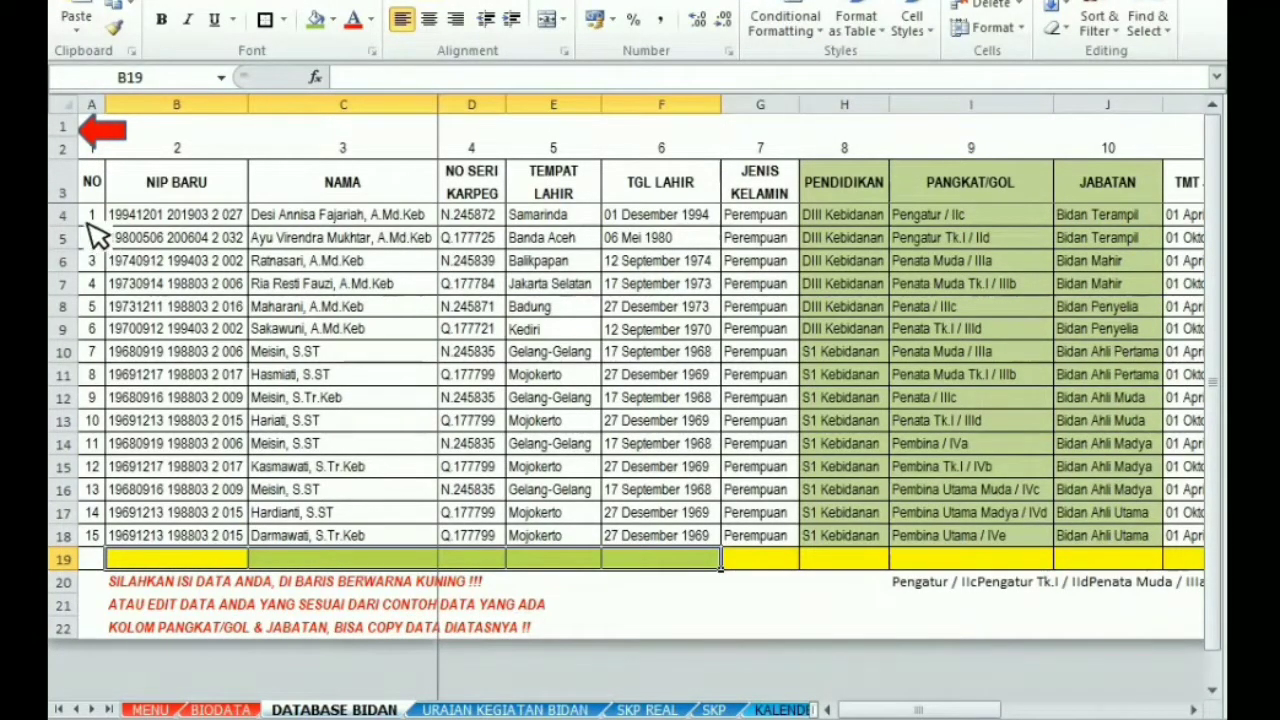
# Examine the sample entries in the NO, PENDIDIKAN, PANGKAT/GOL and JABATAN columns of the midwife database
pyautogui.moveTo(88, 218); pyautogui.dragTo(109, 534)
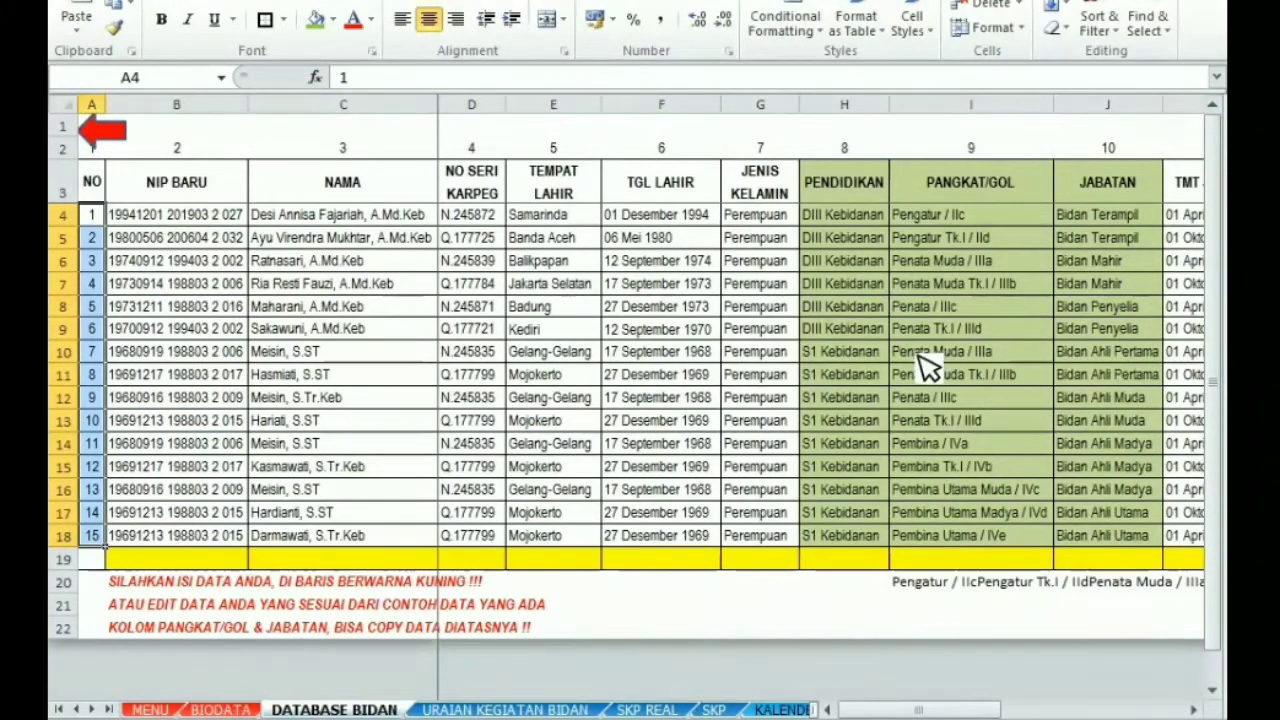
pyautogui.moveTo(845, 216); pyautogui.dragTo(845, 512)
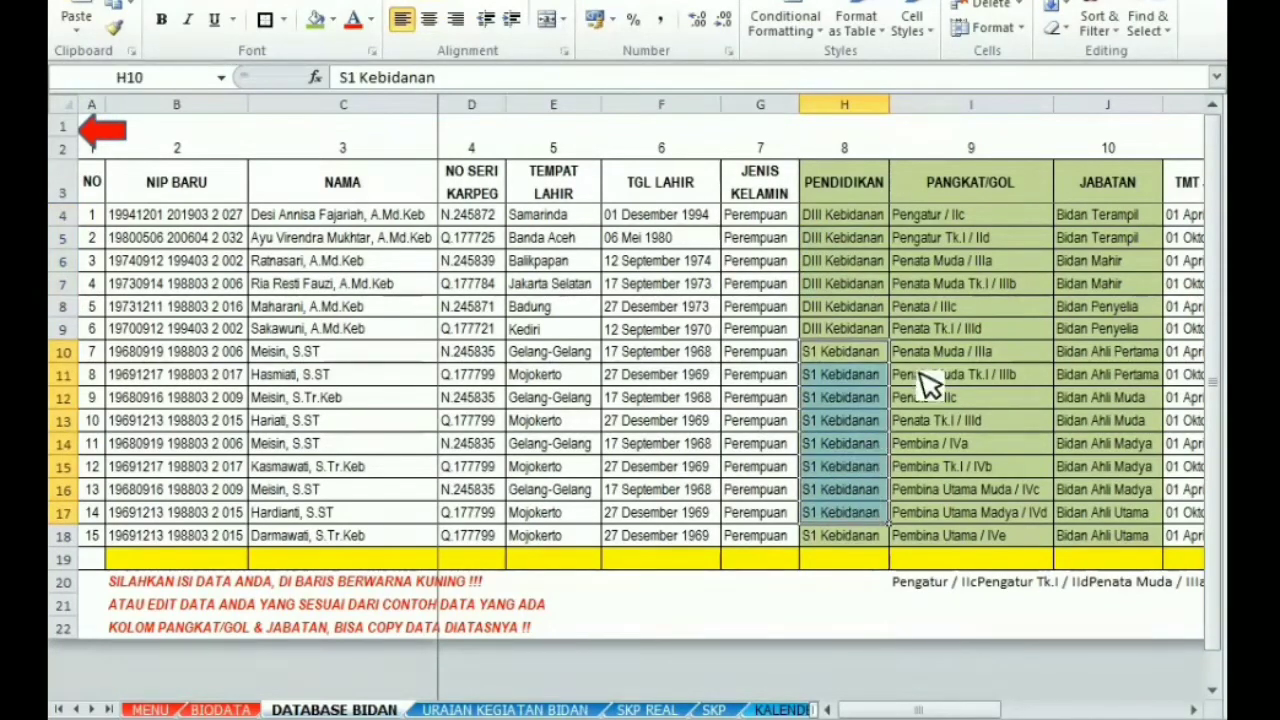
pyautogui.click(940, 214)
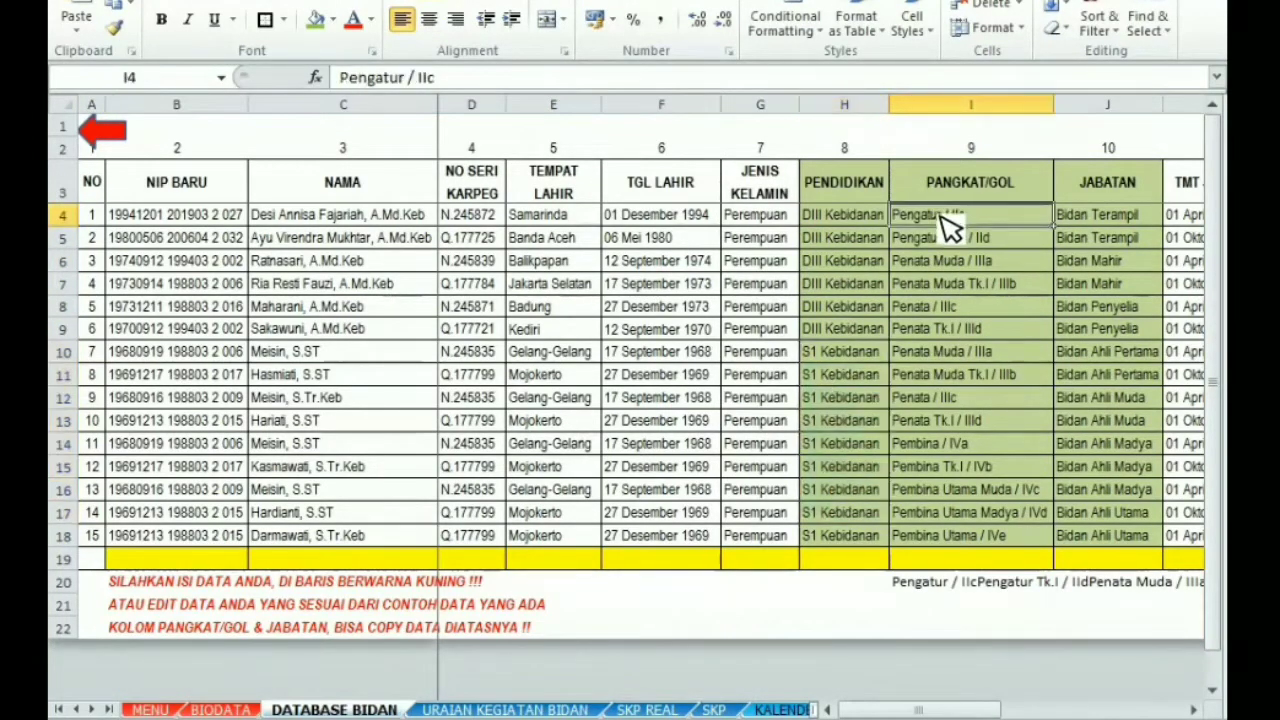
pyautogui.click(1018, 533)
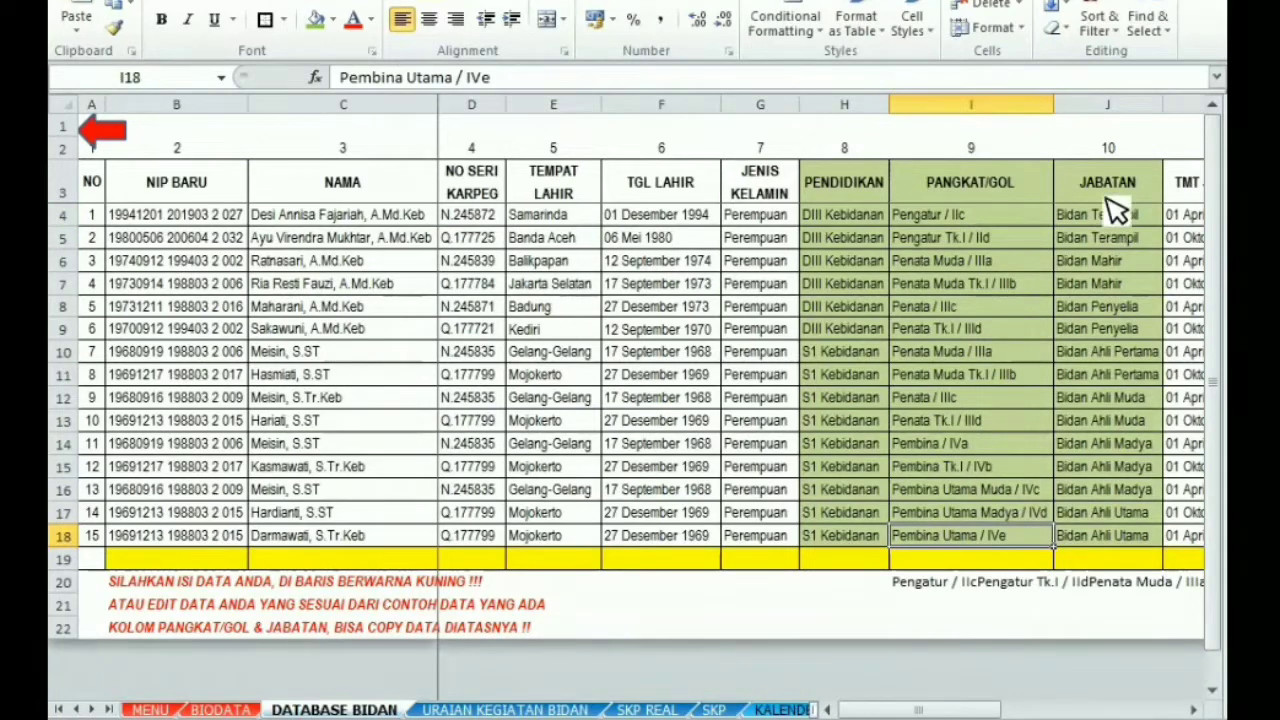
pyautogui.moveTo(1100, 215); pyautogui.dragTo(1100, 283)
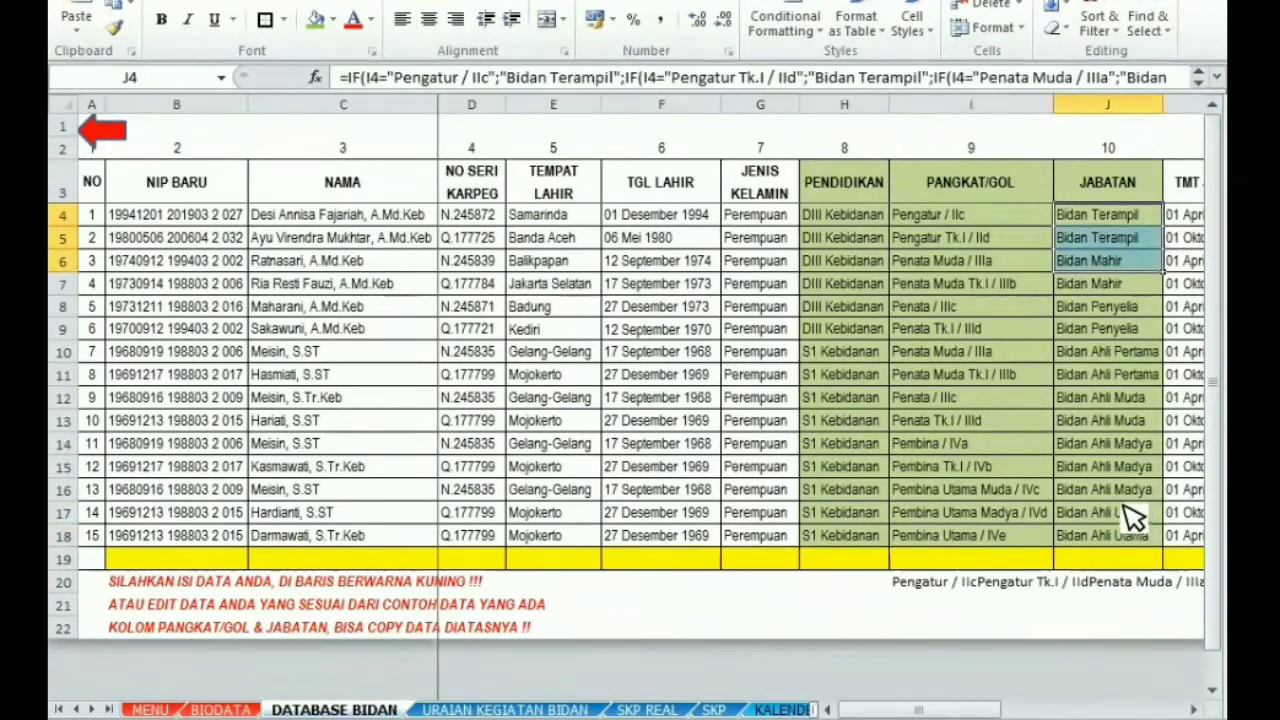
pyautogui.moveTo(1120, 512); pyautogui.dragTo(1120, 535)
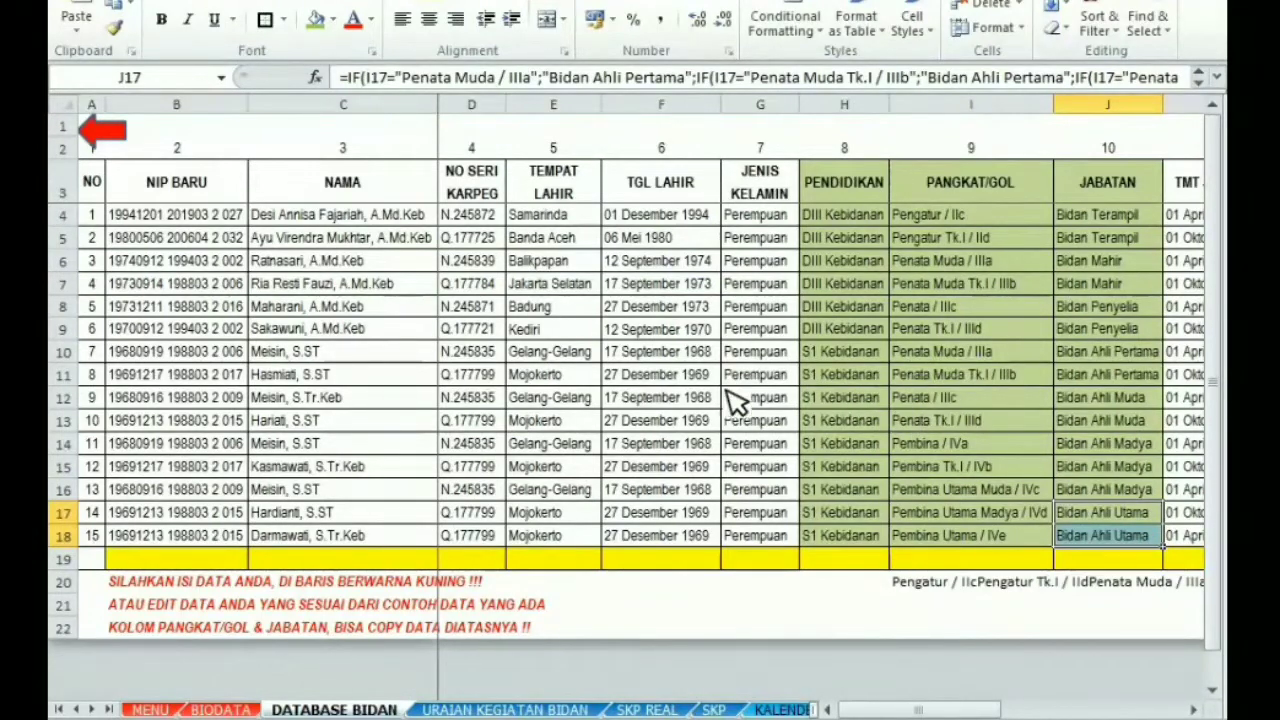
# Examine the sample midwife record with NO 6 across its columns, from NIP BARU through the TMT date
pyautogui.click(866, 330)
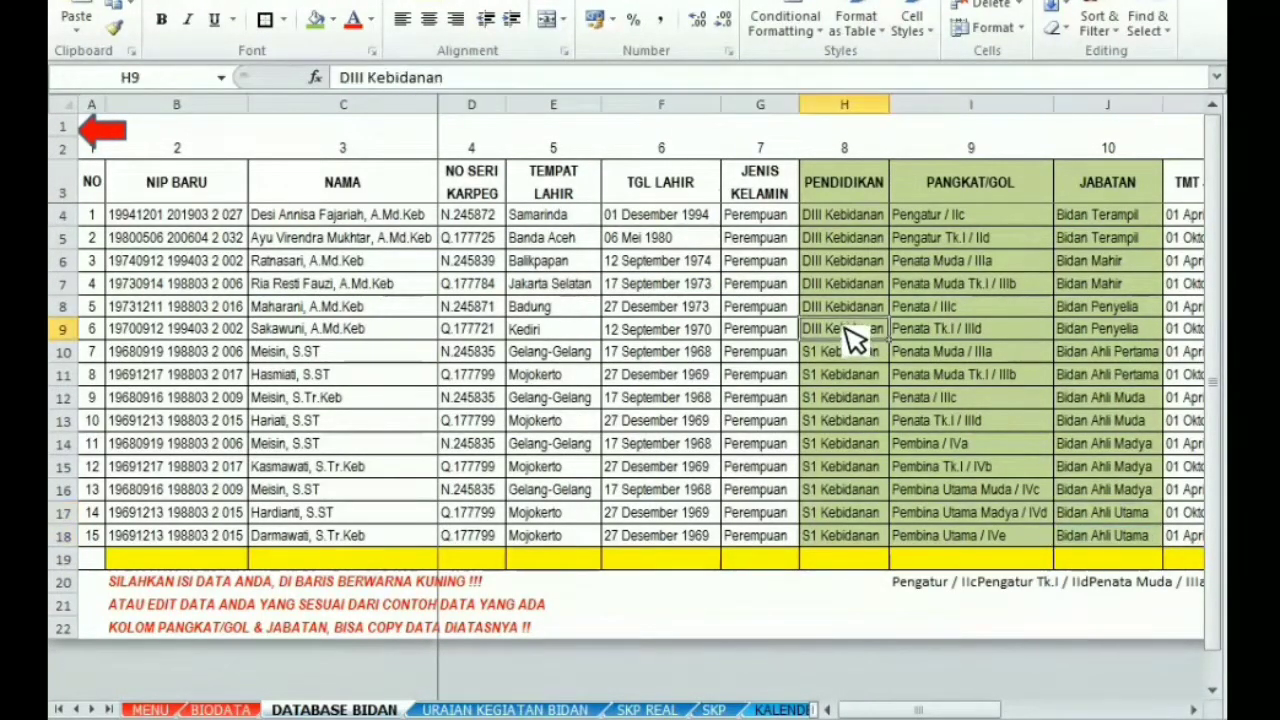
pyautogui.click(944, 336)
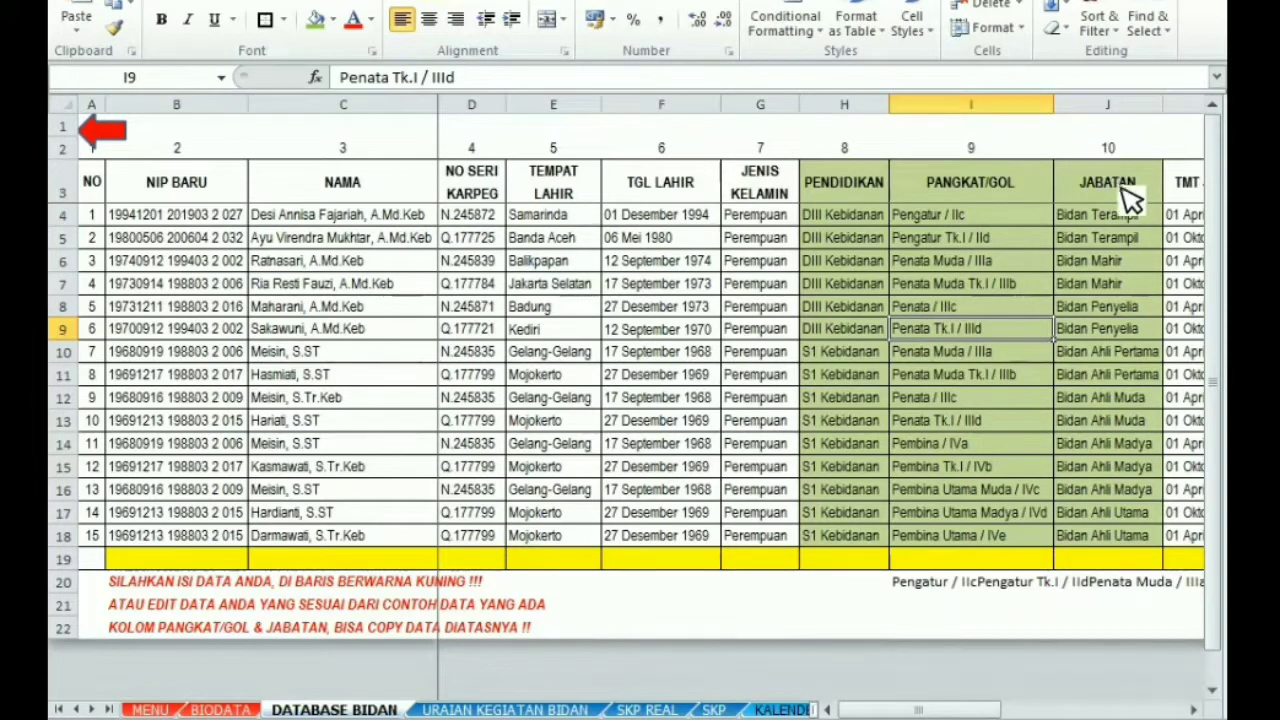
pyautogui.click(1134, 328)
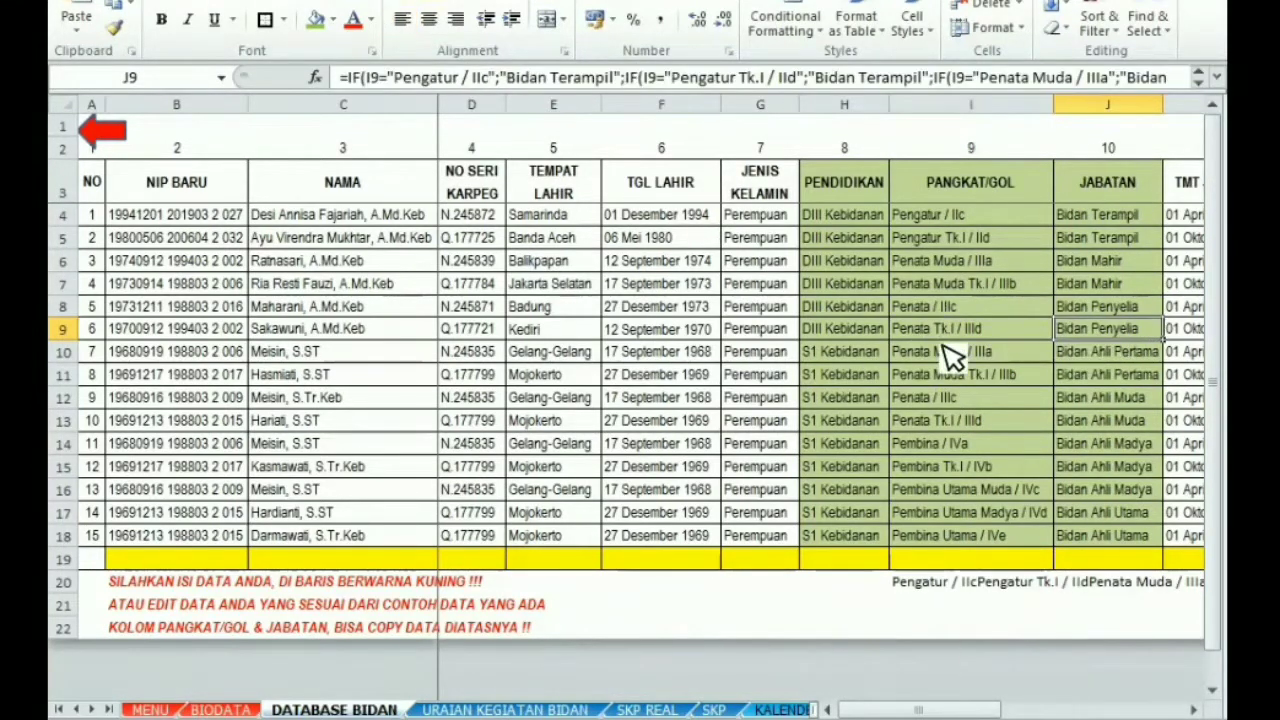
pyautogui.moveTo(785, 333); pyautogui.dragTo(190, 333)
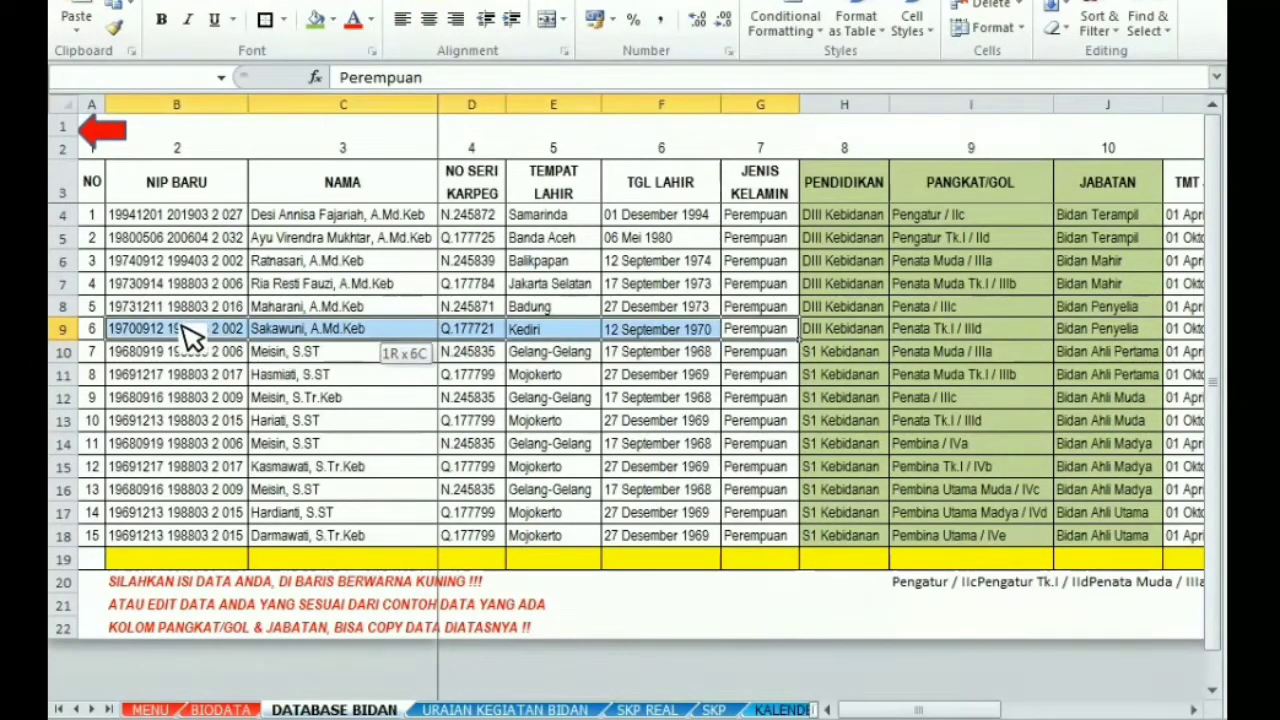
pyautogui.moveTo(968, 712); pyautogui.dragTo(1000, 712)
pyautogui.moveTo(845, 340); pyautogui.dragTo(1080, 345)
pyautogui.moveTo(992, 712); pyautogui.dragTo(908, 710)
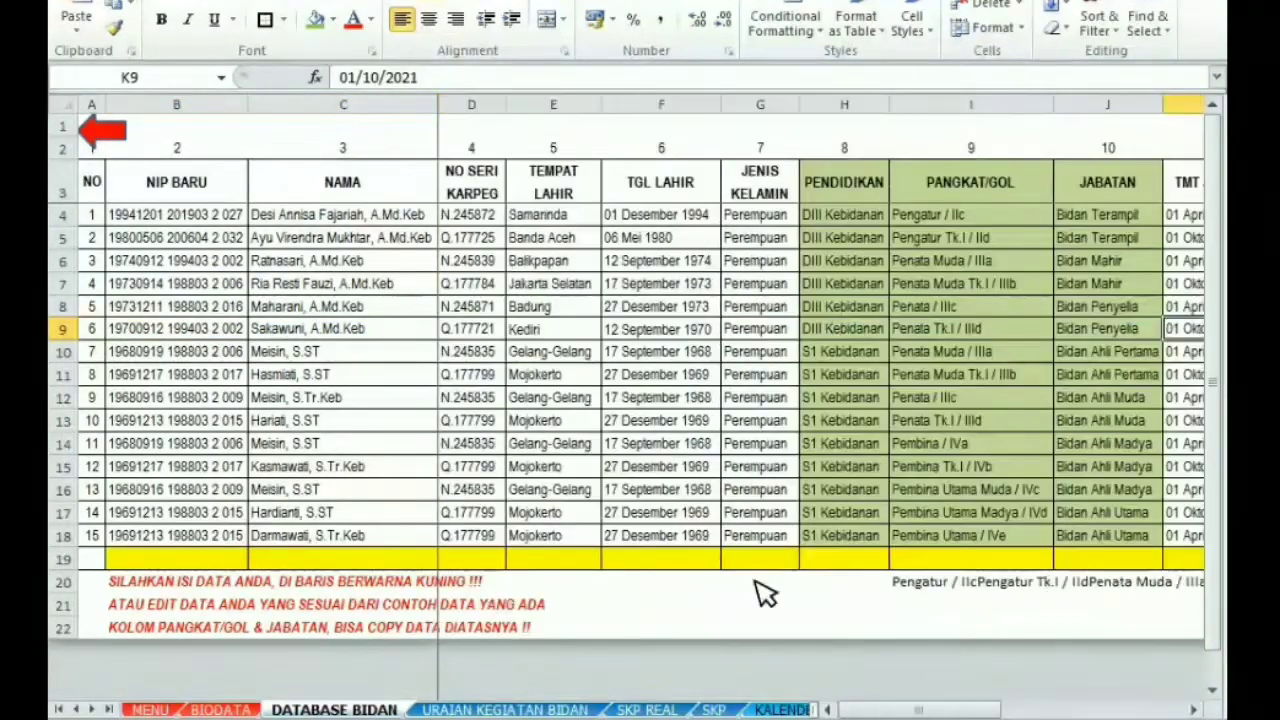
# Colour the text of row 9, the NO 6 record, red and return to the MENU sheet
pyautogui.click(64, 329)
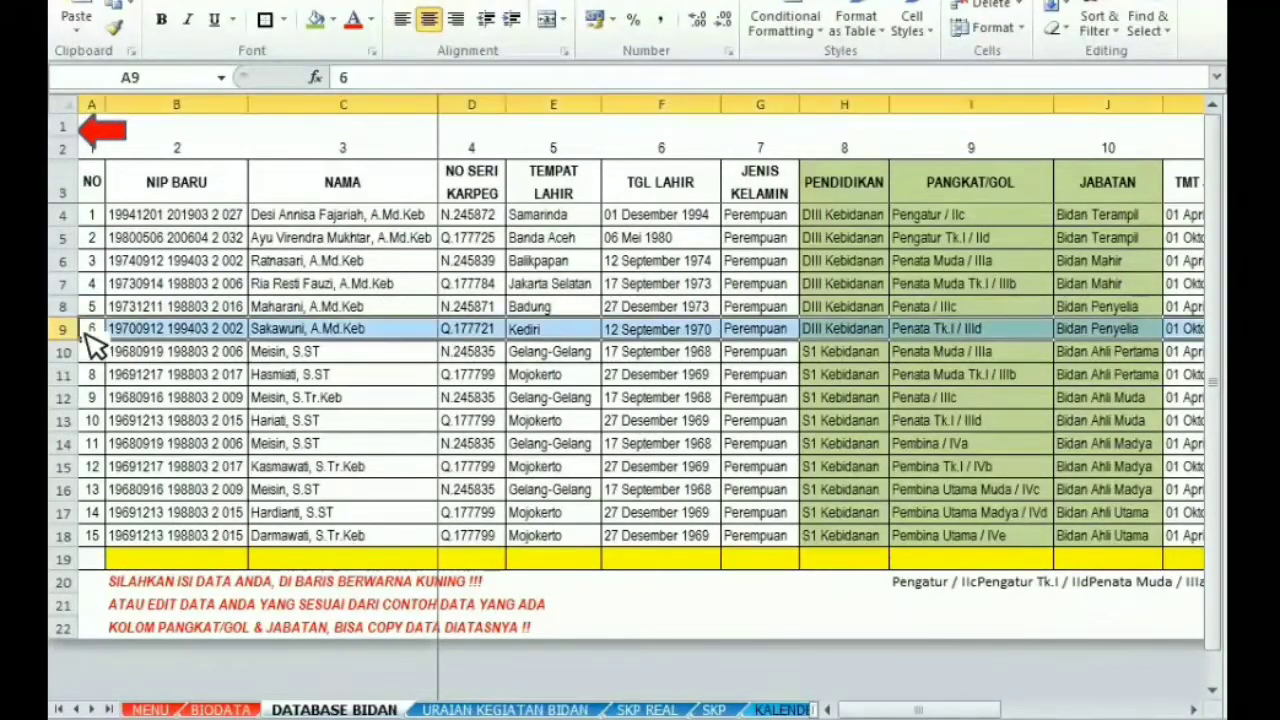
pyautogui.click(356, 21)
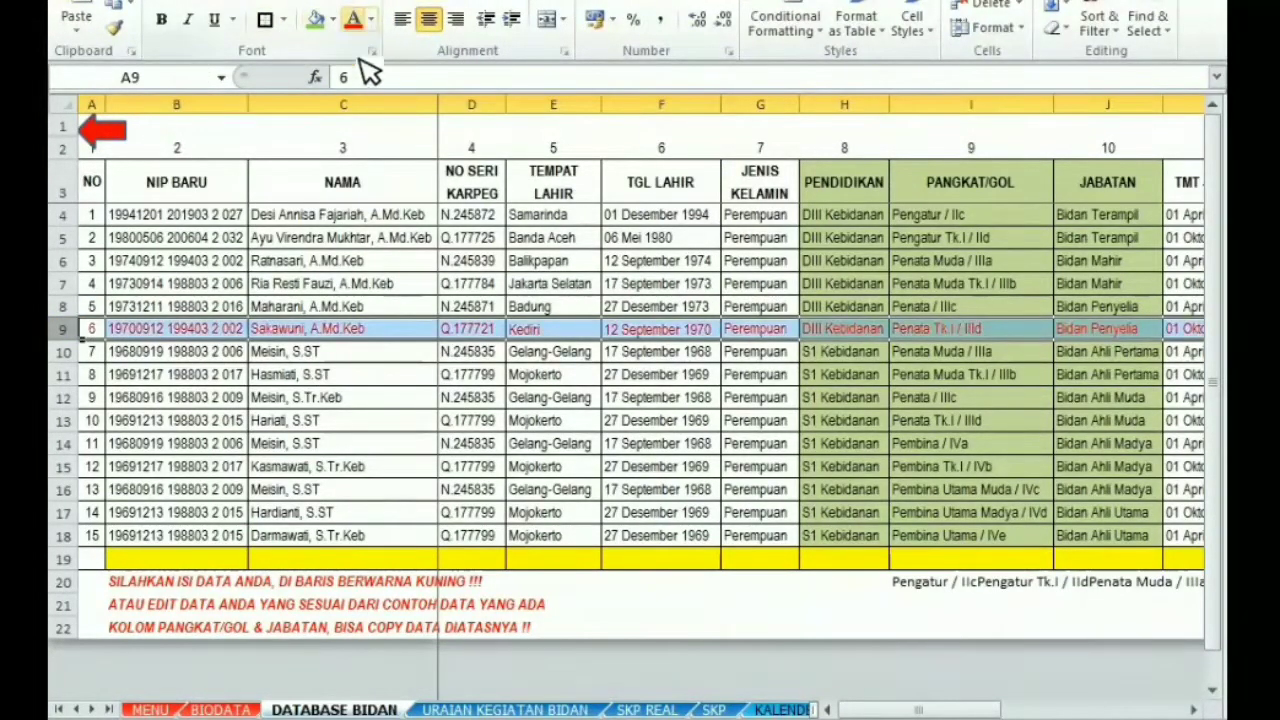
pyautogui.click(100, 328)
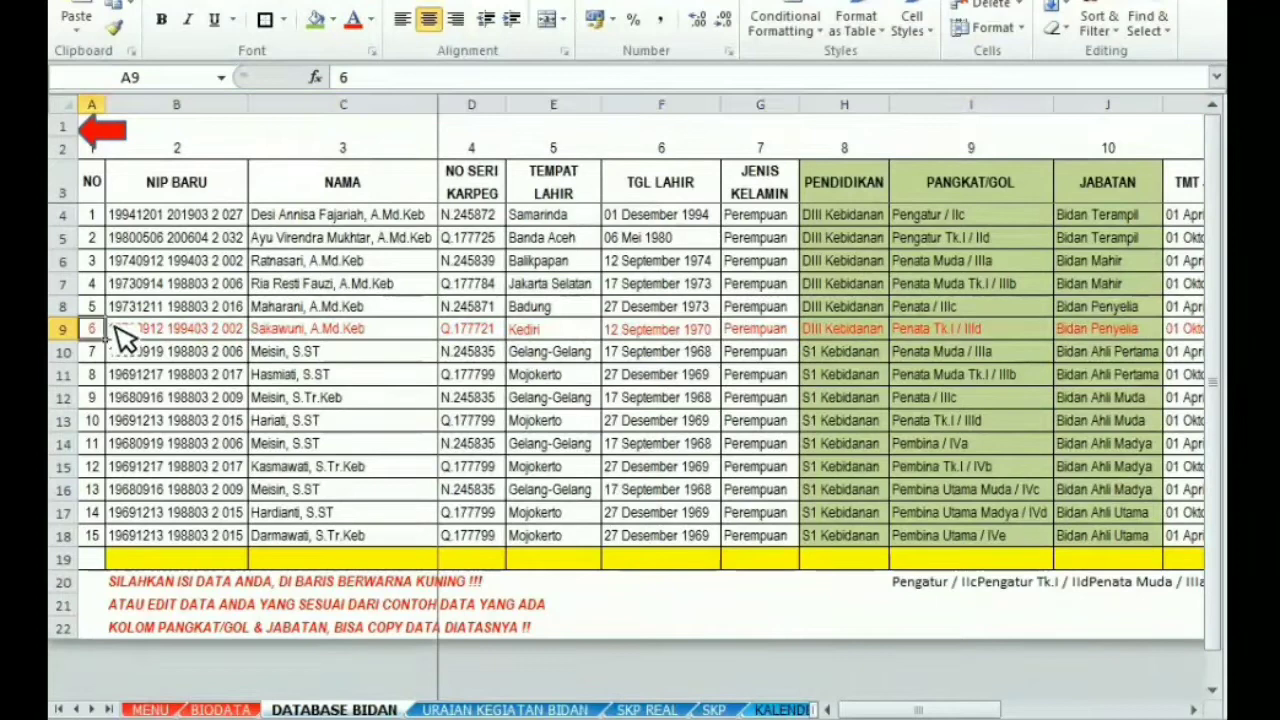
pyautogui.click(108, 146)
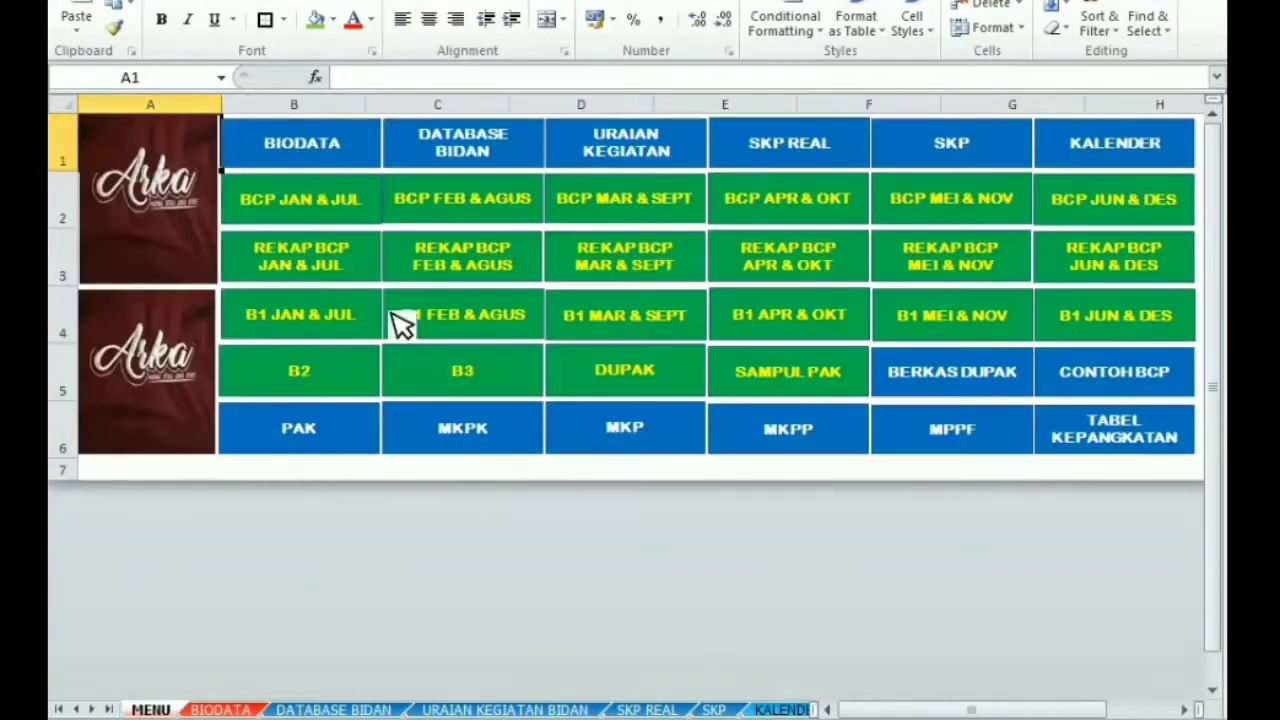
# Open the BIODATA sheet and set NO URUT to 6
pyautogui.click(314, 161)
pyautogui.click(985, 238)
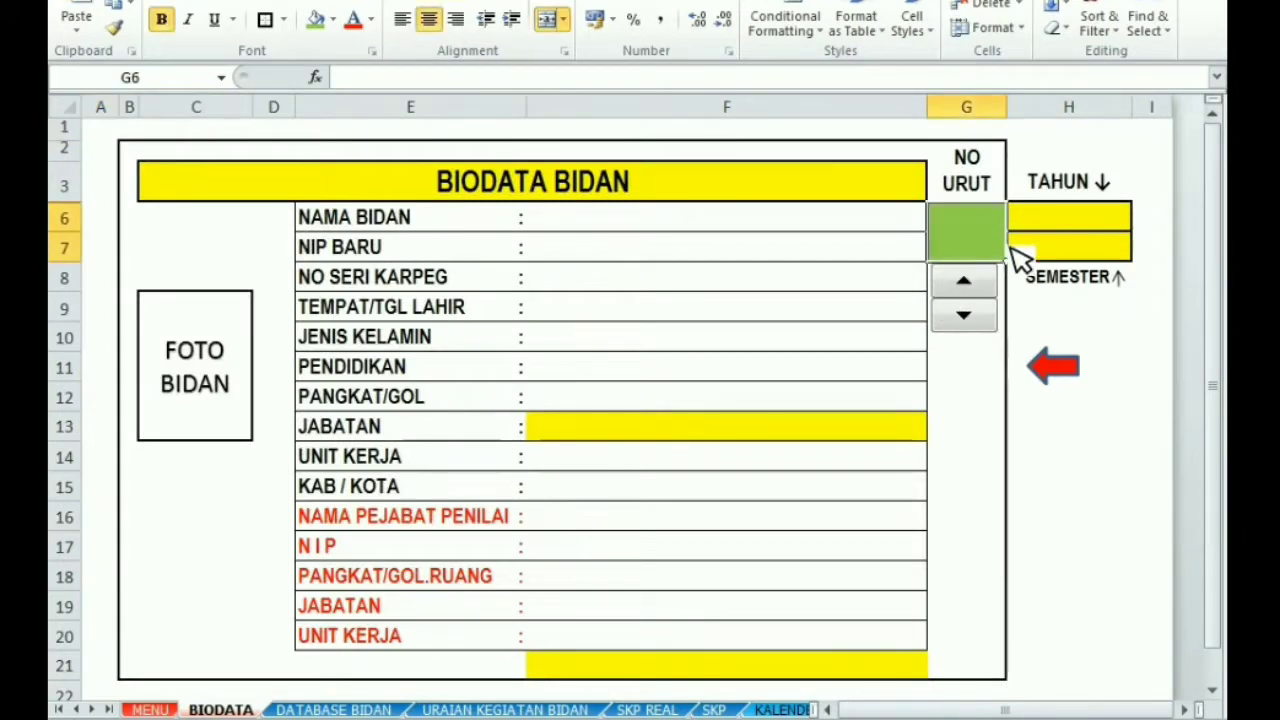
pyautogui.write('6')
pyautogui.press('Return')
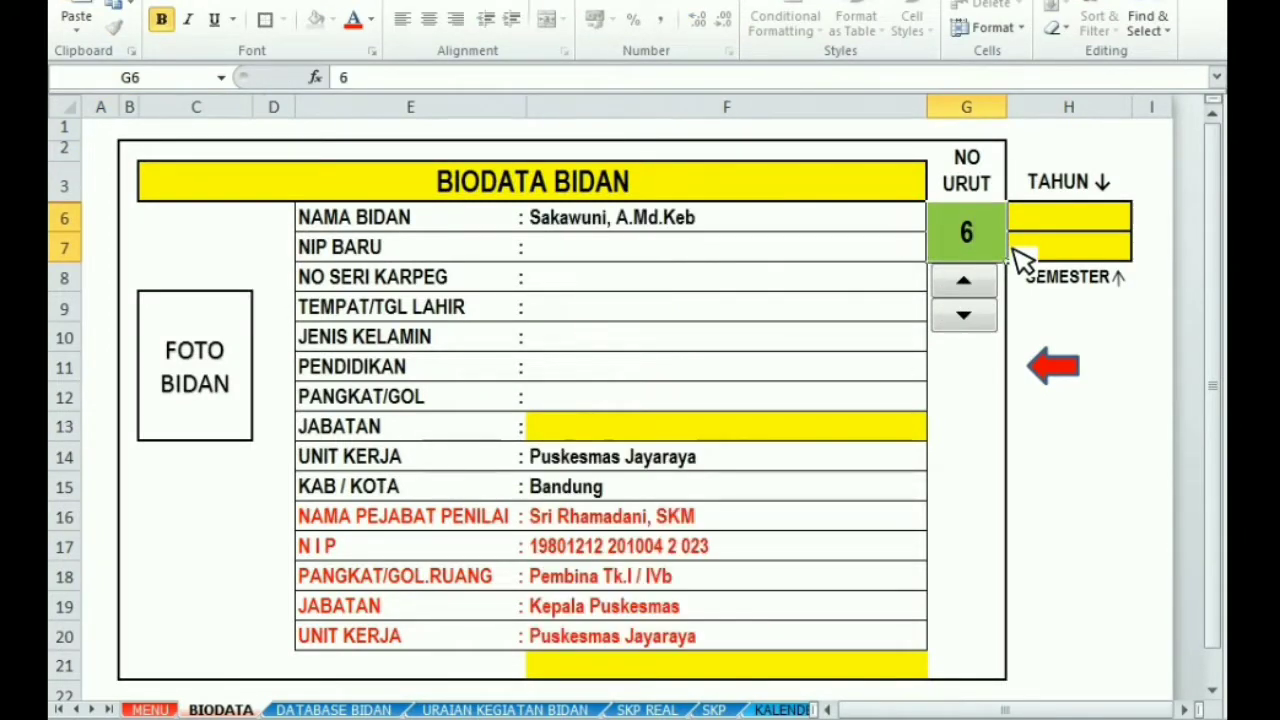
# Examine the filled-in biodata fields, including PENDIDIKAN, PANGKAT/GOL and JABATAN, and the NO URUT cell
pyautogui.moveTo(592, 215); pyautogui.dragTo(666, 608)
pyautogui.click(757, 451)
pyautogui.click(590, 370)
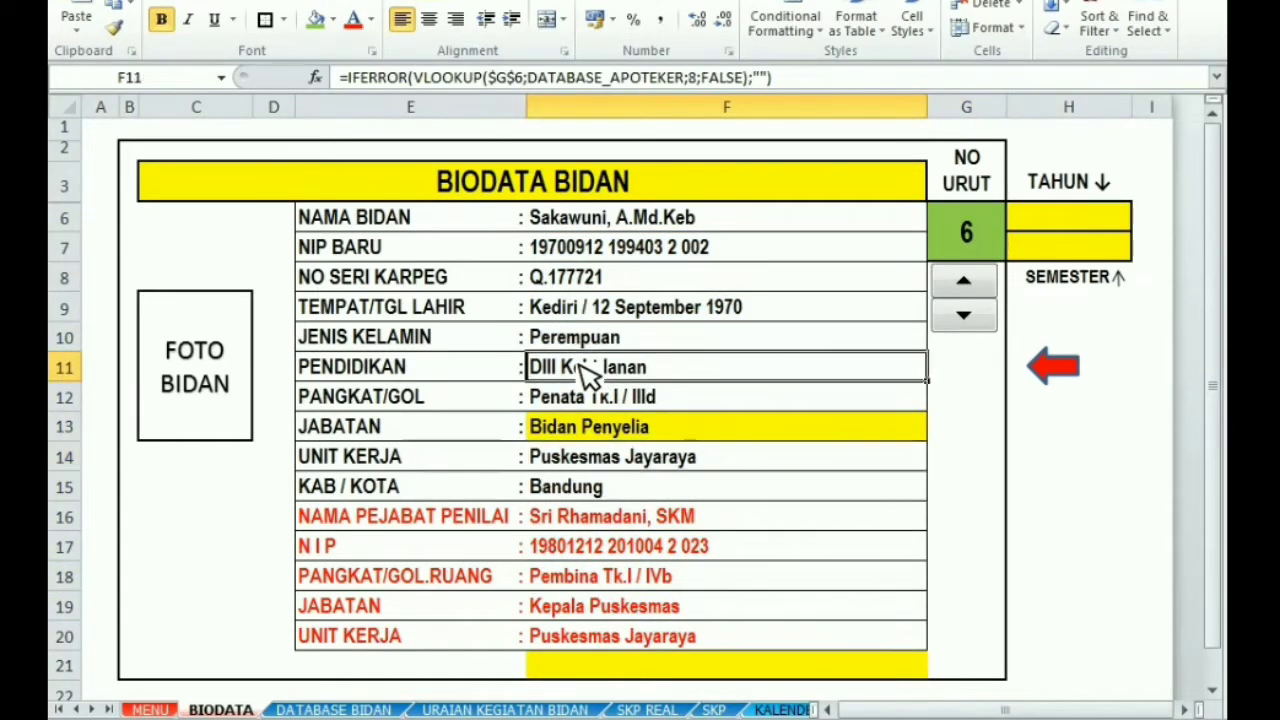
pyautogui.click(592, 405)
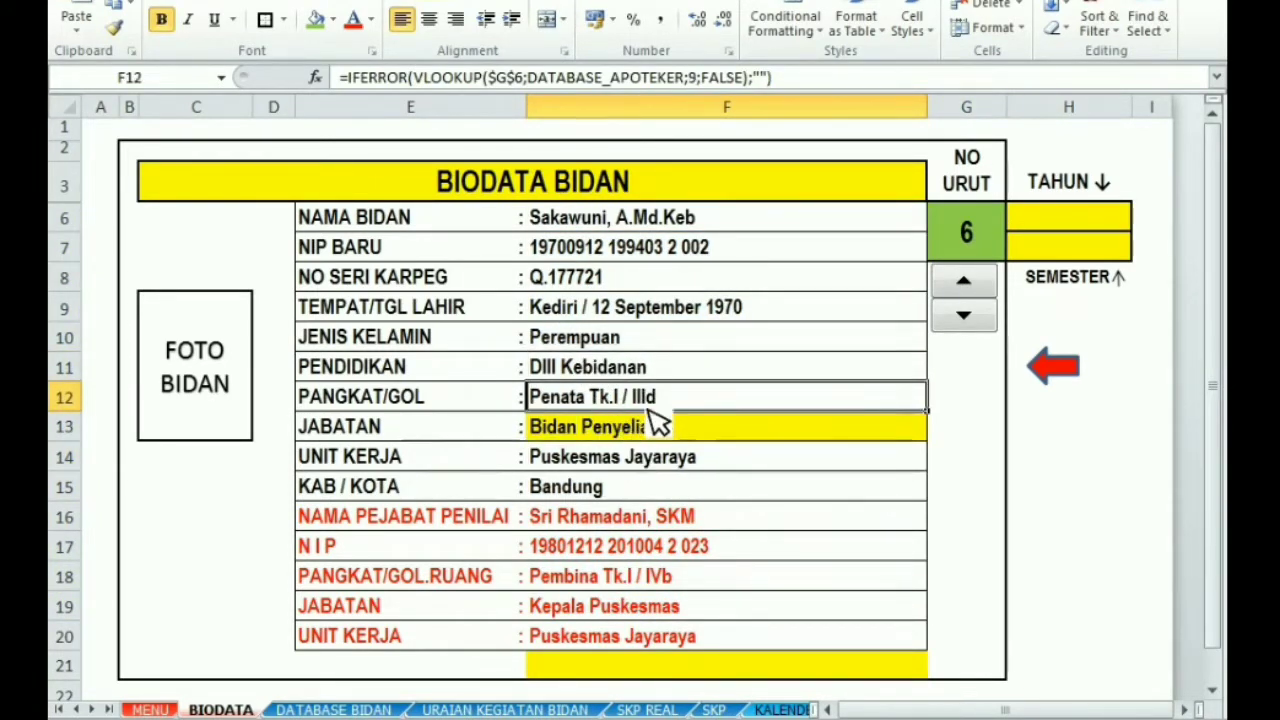
pyautogui.click(617, 436)
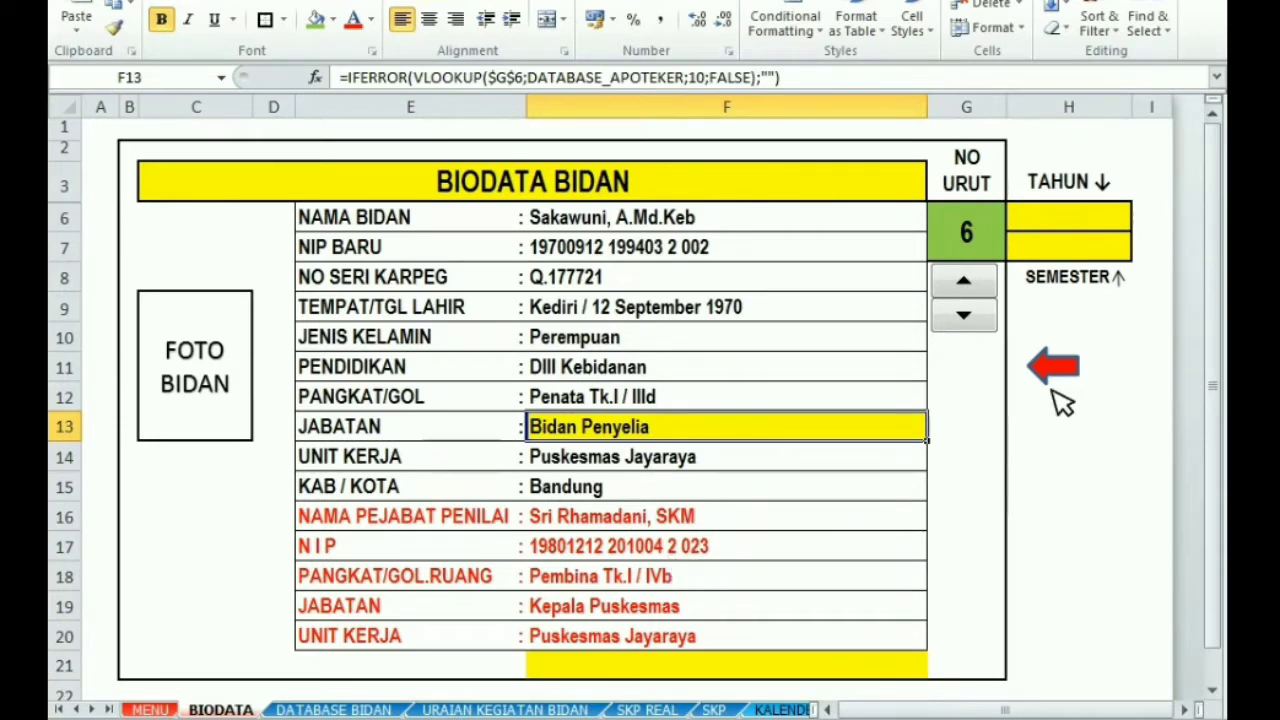
pyautogui.click(986, 255)
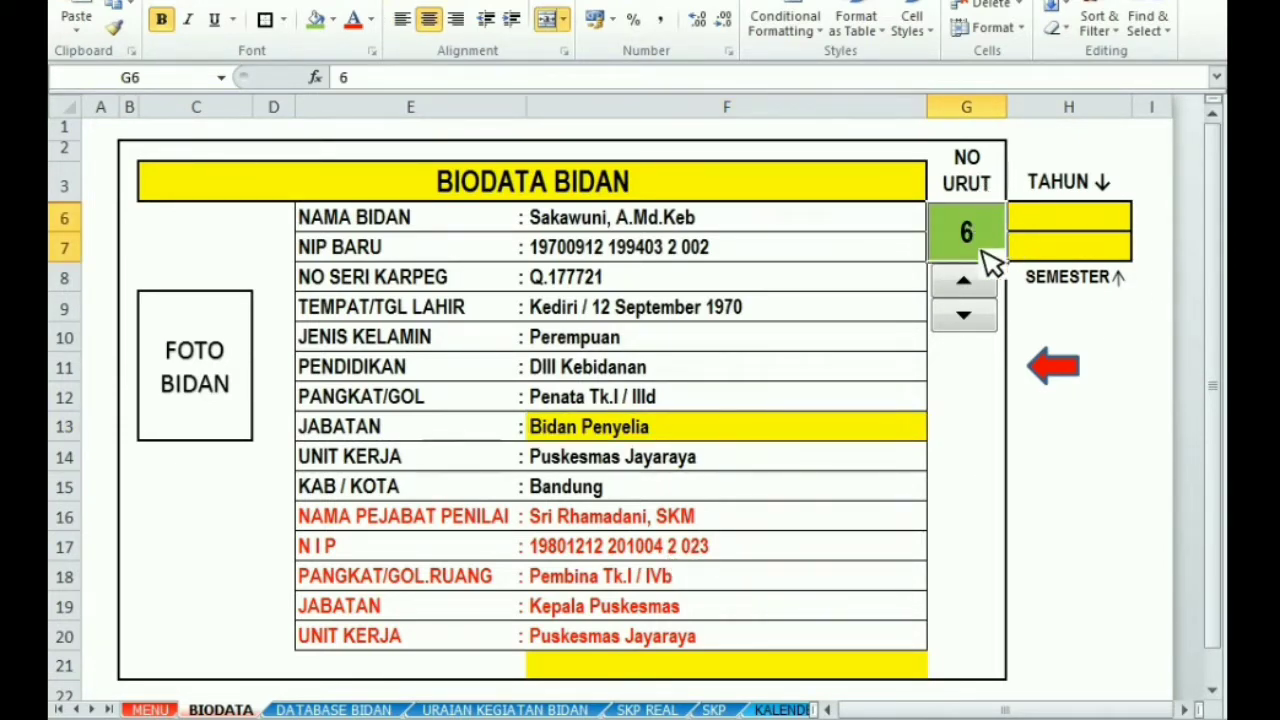
# Set TAHUN to 2022 and SEMESTER to SEMESTER 1, and return to the MENU sheet
pyautogui.click(1078, 220)
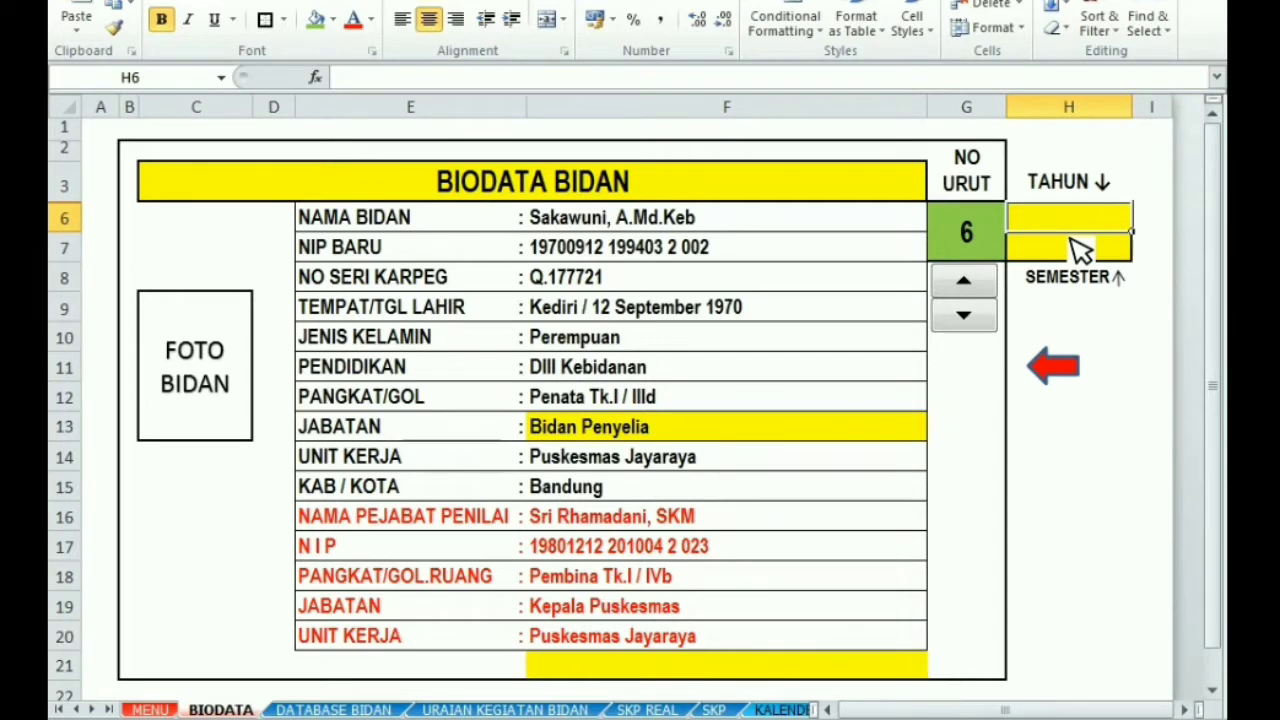
pyautogui.write('2022')
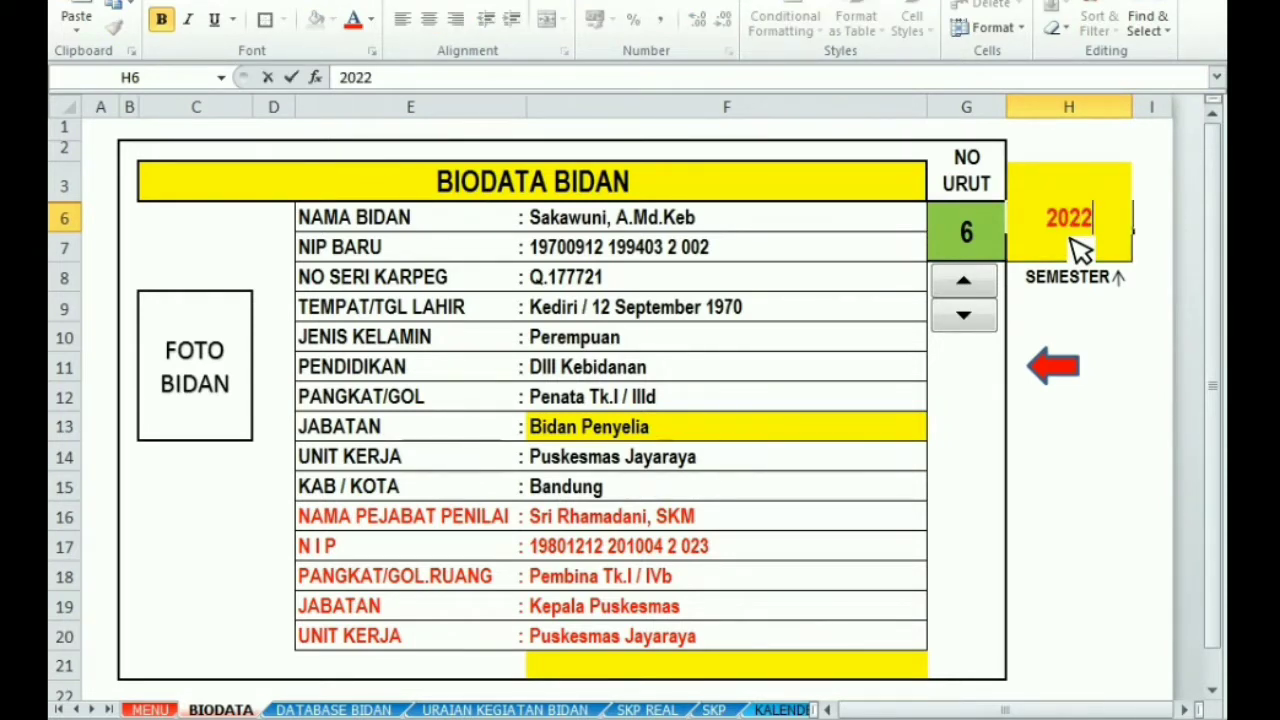
pyautogui.press('Return')
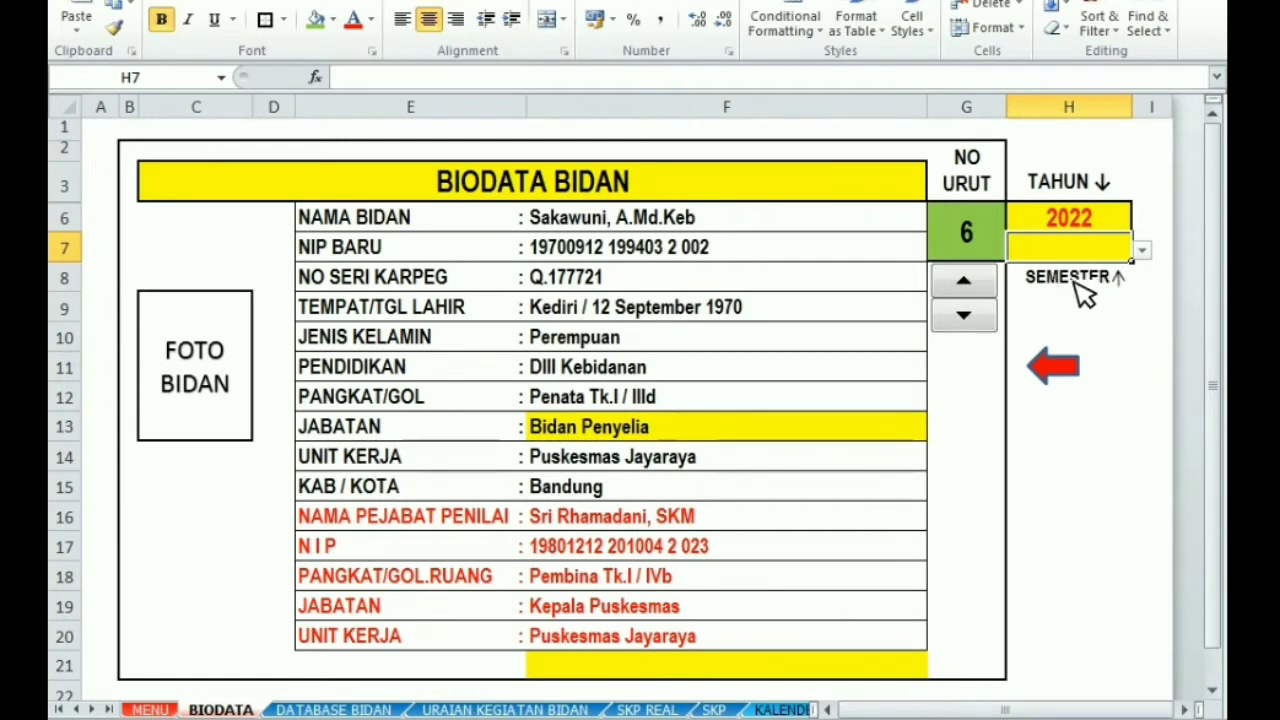
pyautogui.click(1143, 251)
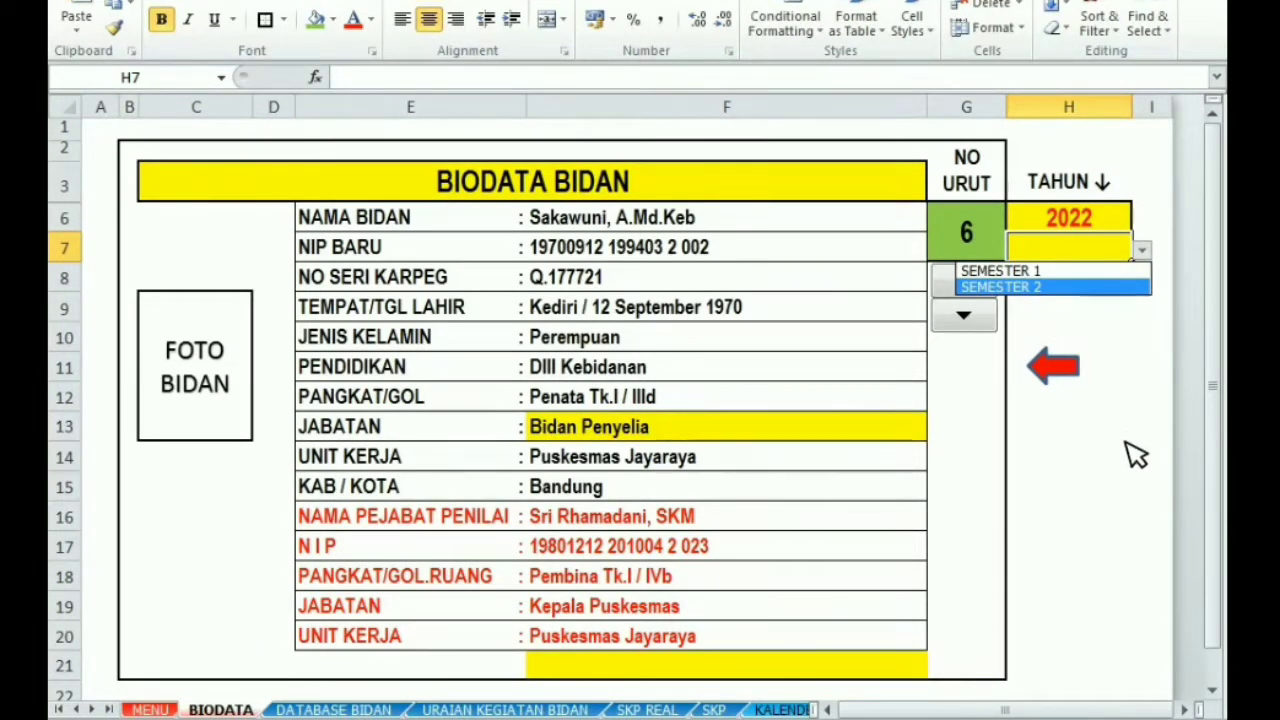
pyautogui.click(1003, 272)
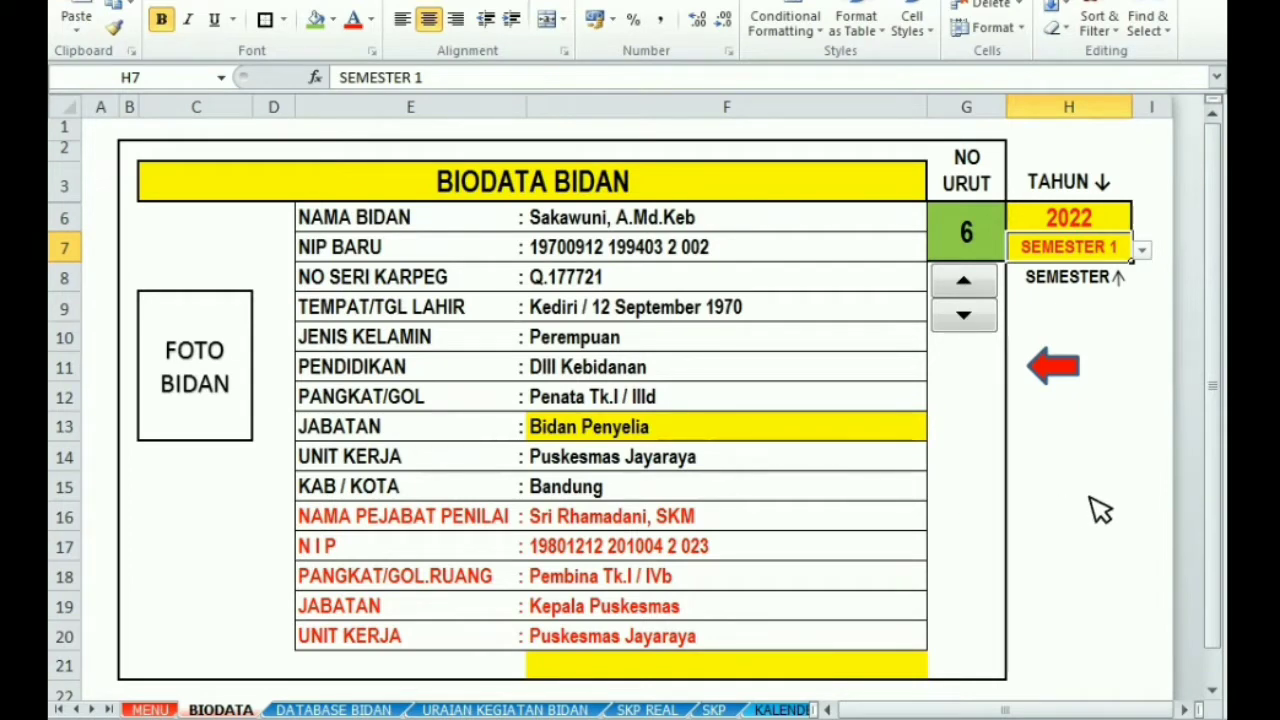
pyautogui.click(1064, 374)
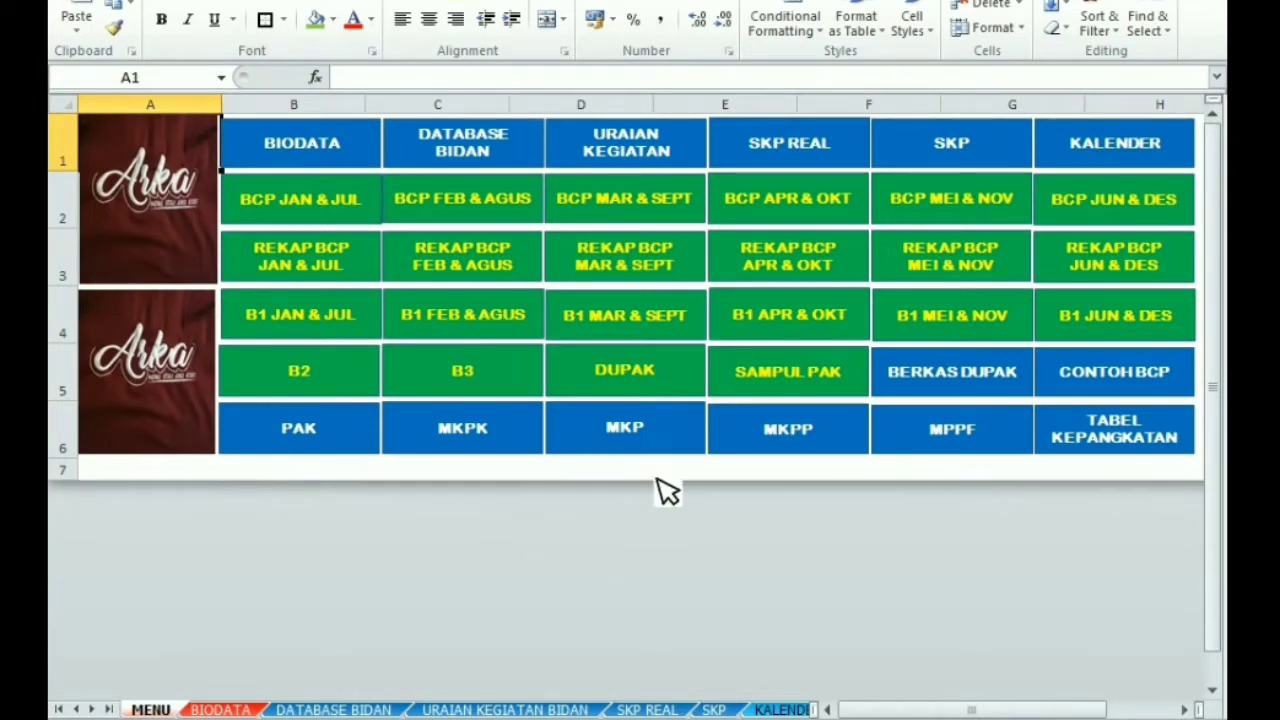
# Open the URAIAN KEGIATAN sheet and review its JABATAN and BUTIR KEGIATAN columns from section A through section H
pyautogui.click(632, 165)
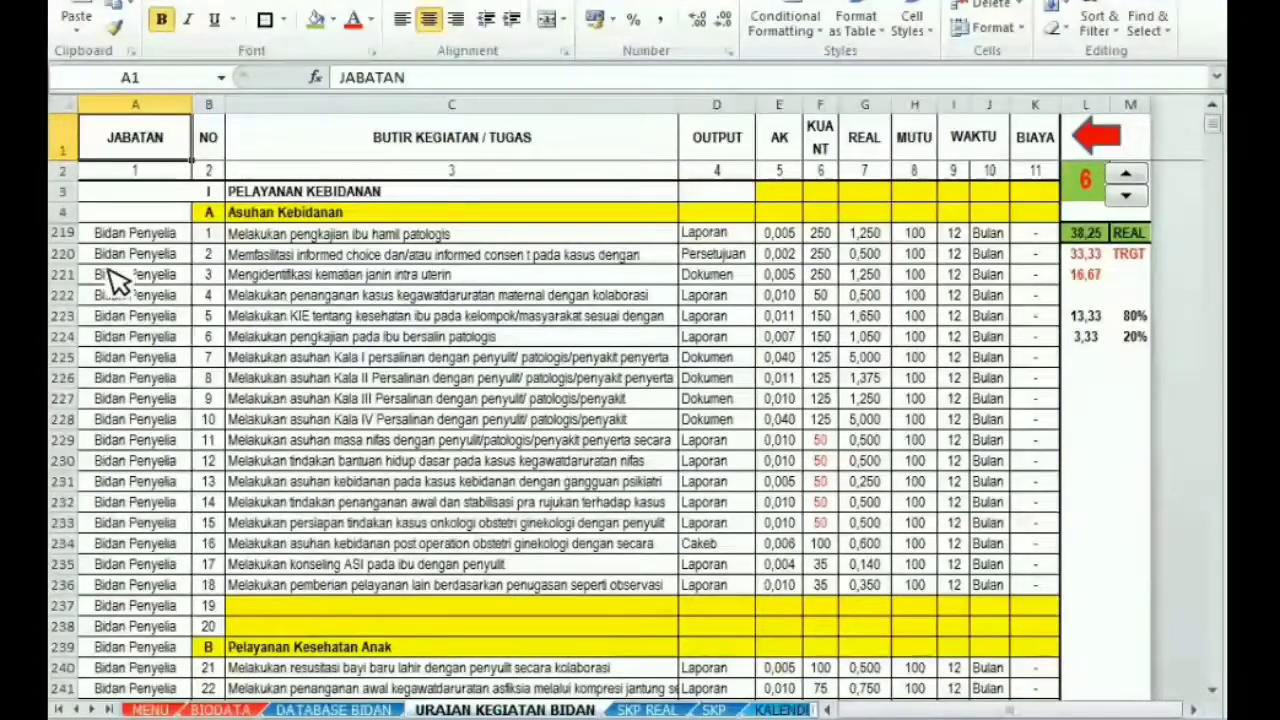
pyautogui.moveTo(265, 253); pyautogui.dragTo(308, 504)
pyautogui.moveTo(112, 233); pyautogui.dragTo(150, 565)
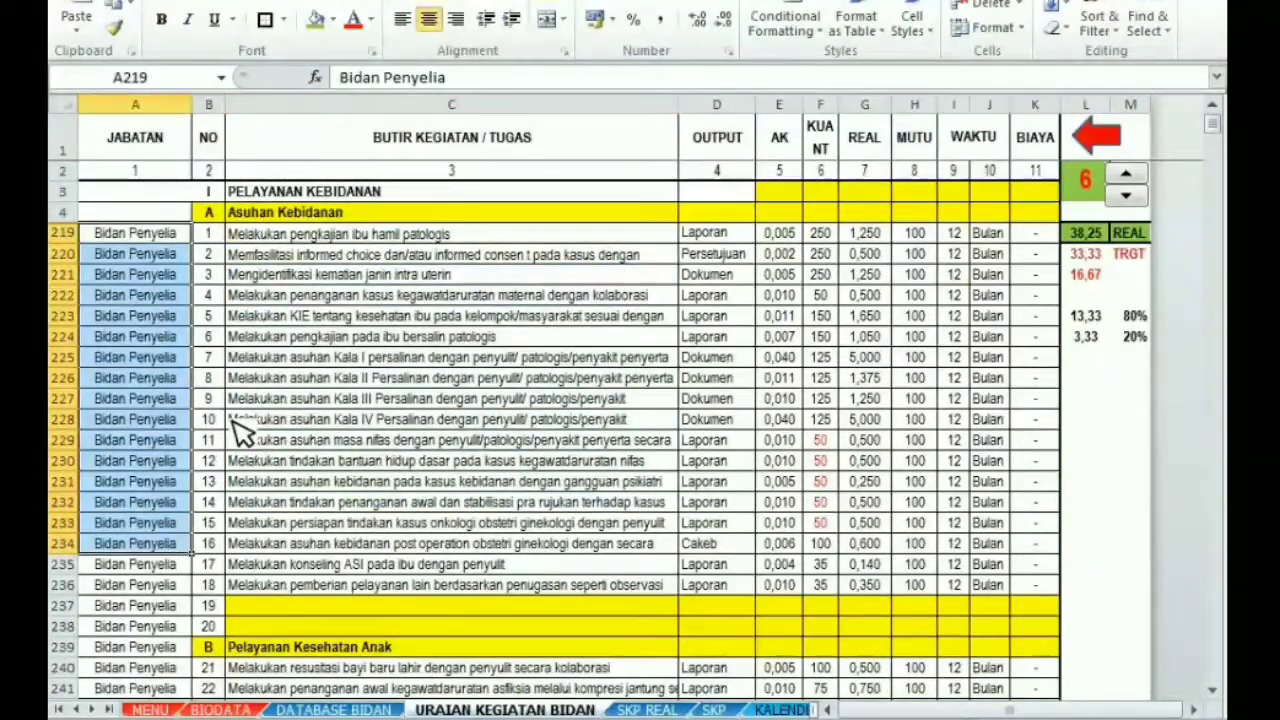
pyautogui.moveTo(266, 237); pyautogui.dragTo(352, 600)
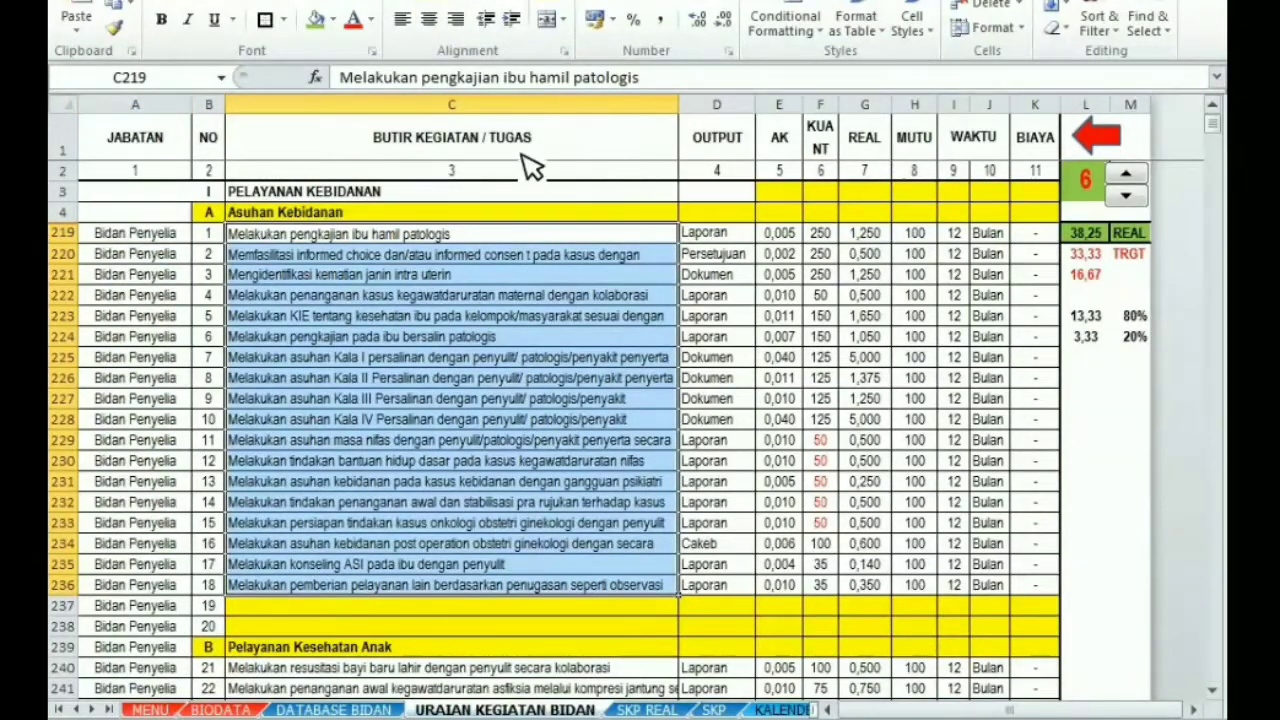
pyautogui.moveTo(281, 213); pyautogui.dragTo(325, 640)
pyautogui.moveTo(1213, 262); pyautogui.dragTo(1220, 287)
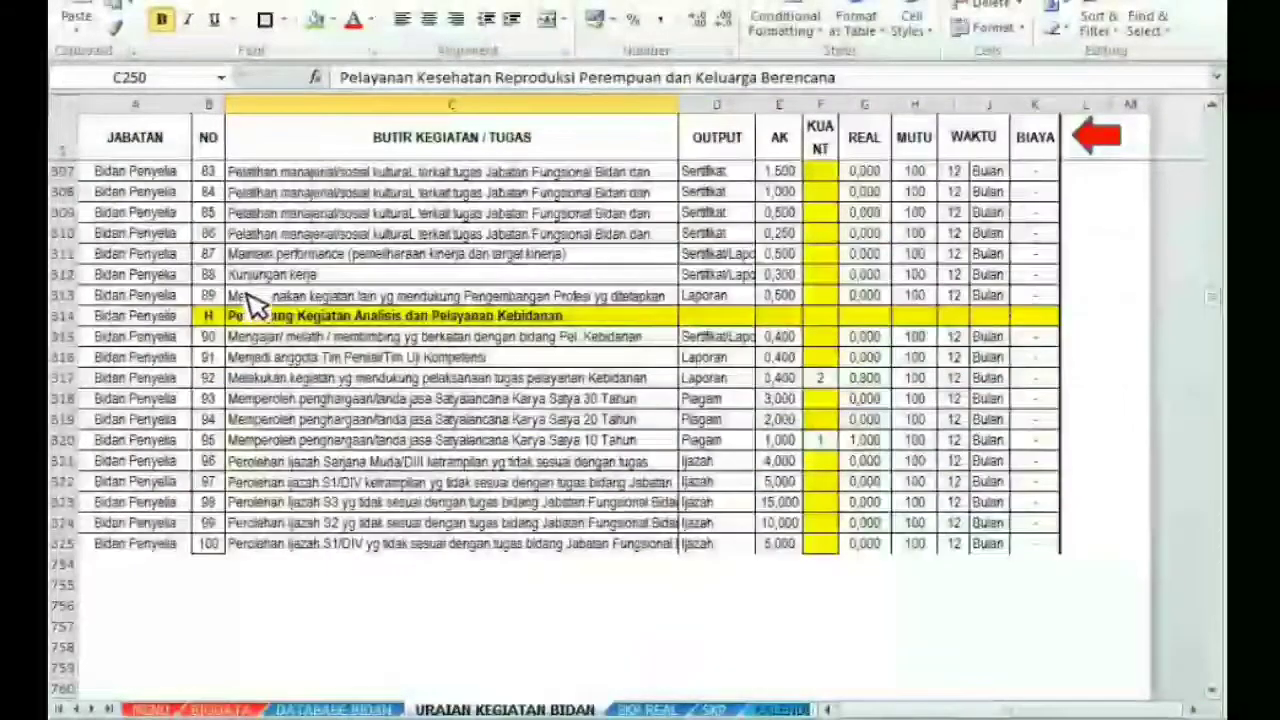
pyautogui.click(266, 318)
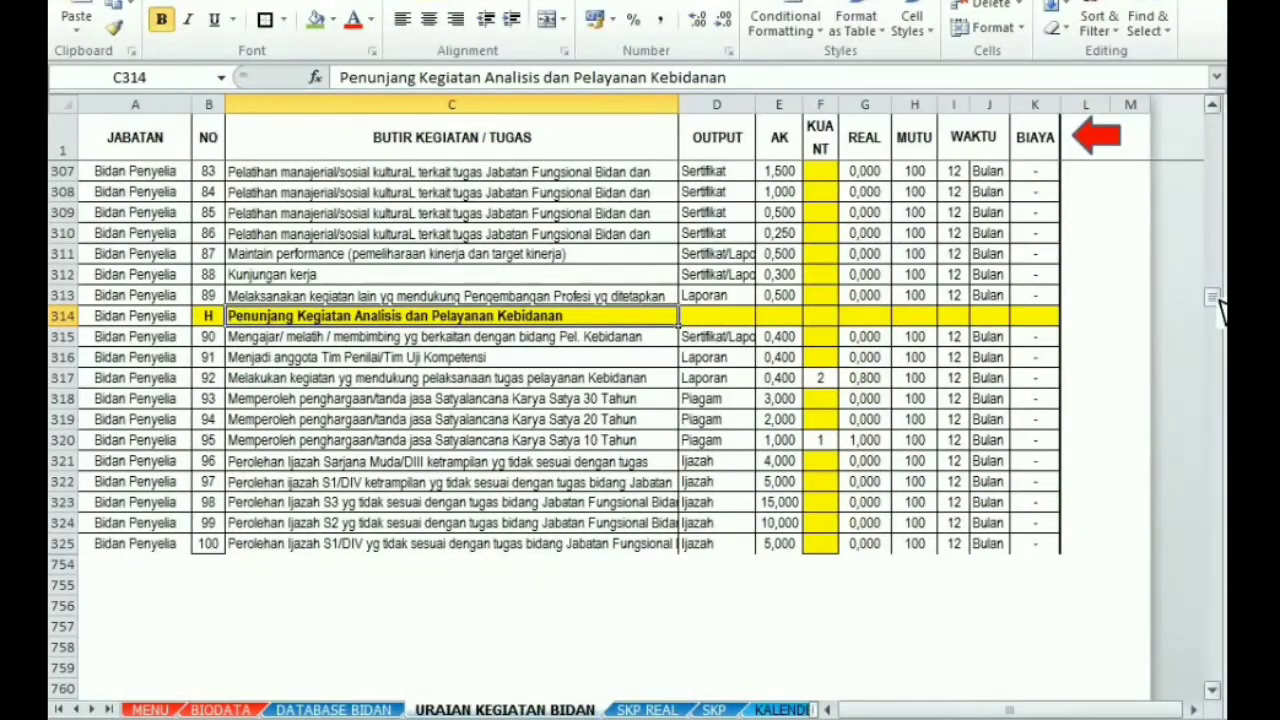
pyautogui.moveTo(1219, 299); pyautogui.dragTo(1220, 214)
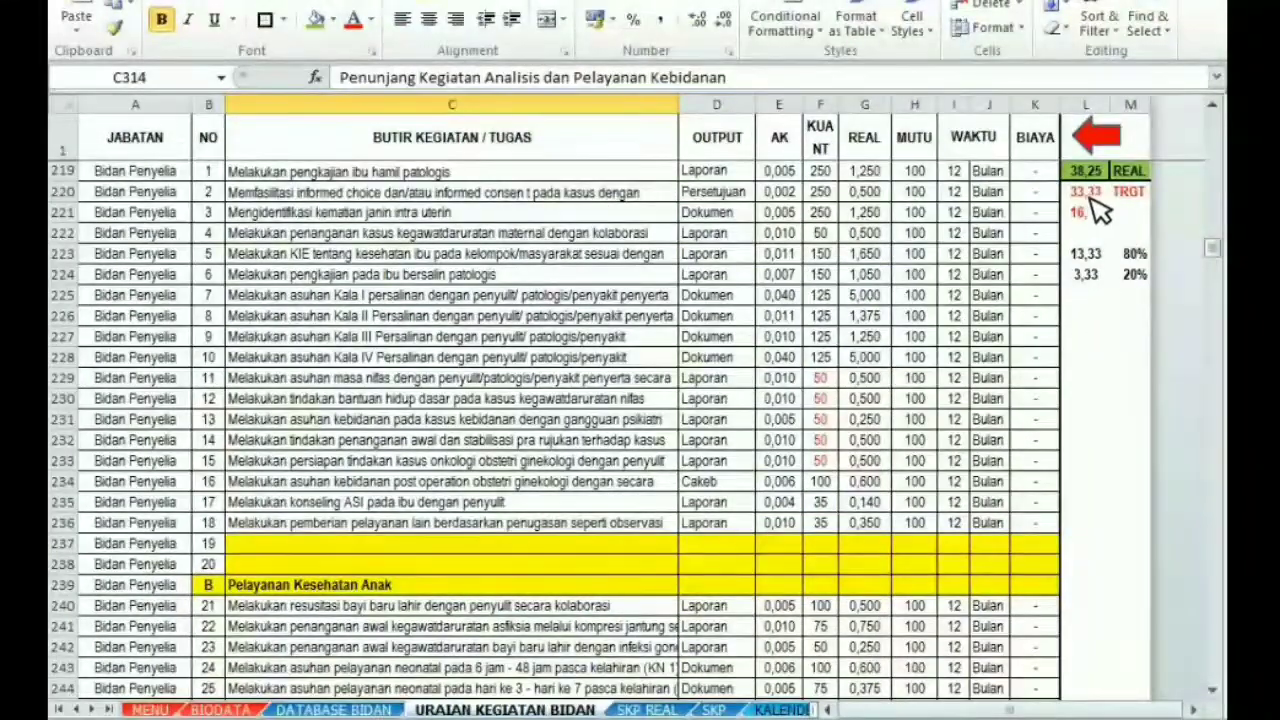
# Inspect the TRGT cell L220, the half-target cell L221 and the REAL total in L219
pyautogui.moveTo(1088, 193); pyautogui.dragTo(1130, 196)
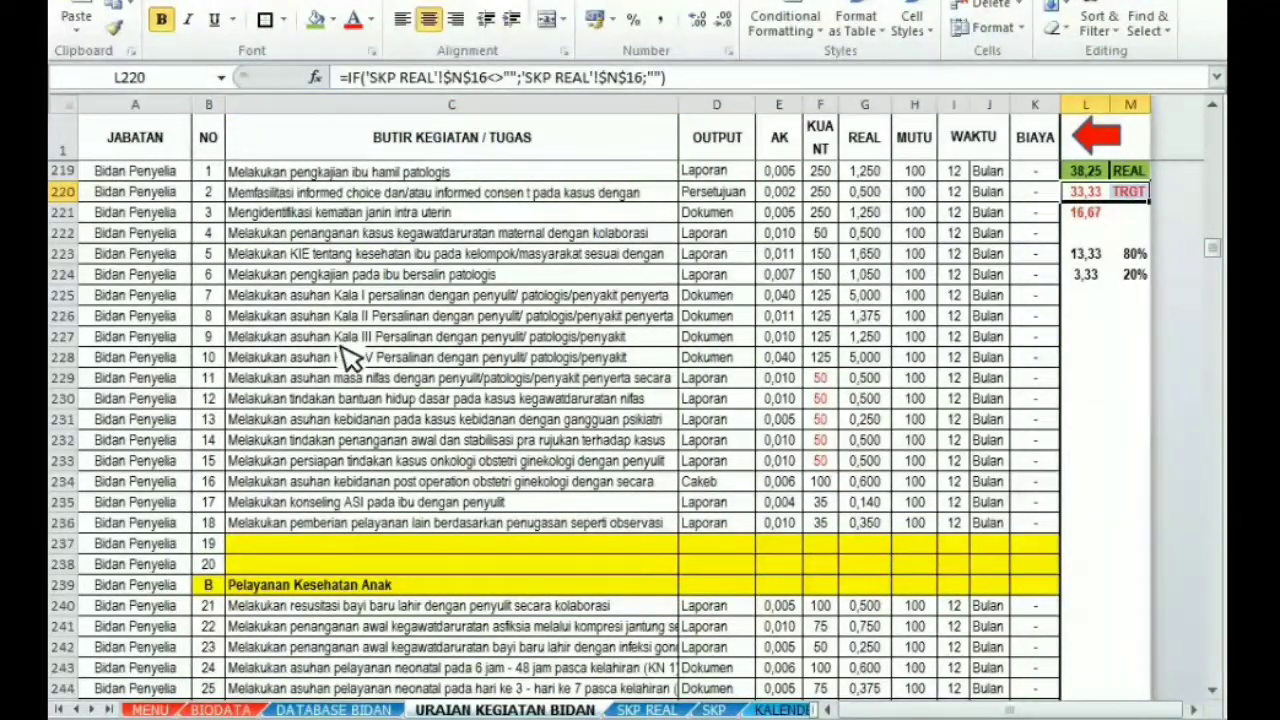
pyautogui.click(1055, 290)
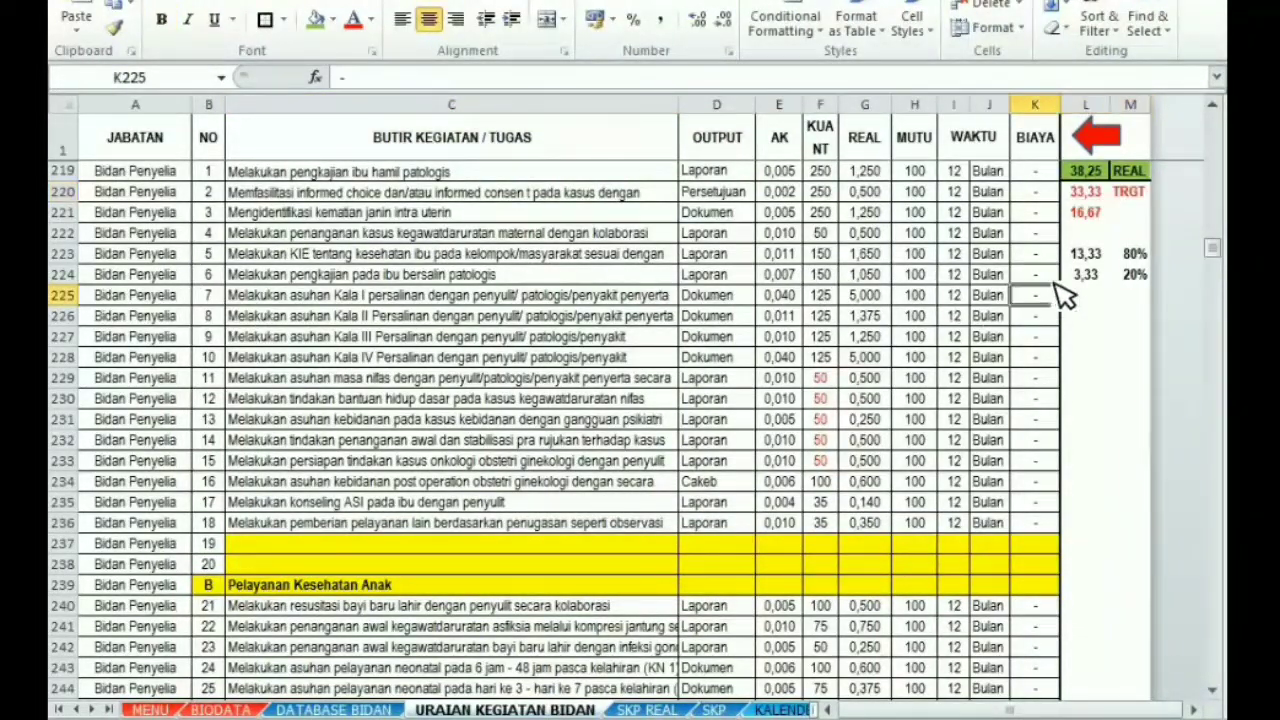
pyautogui.click(1092, 196)
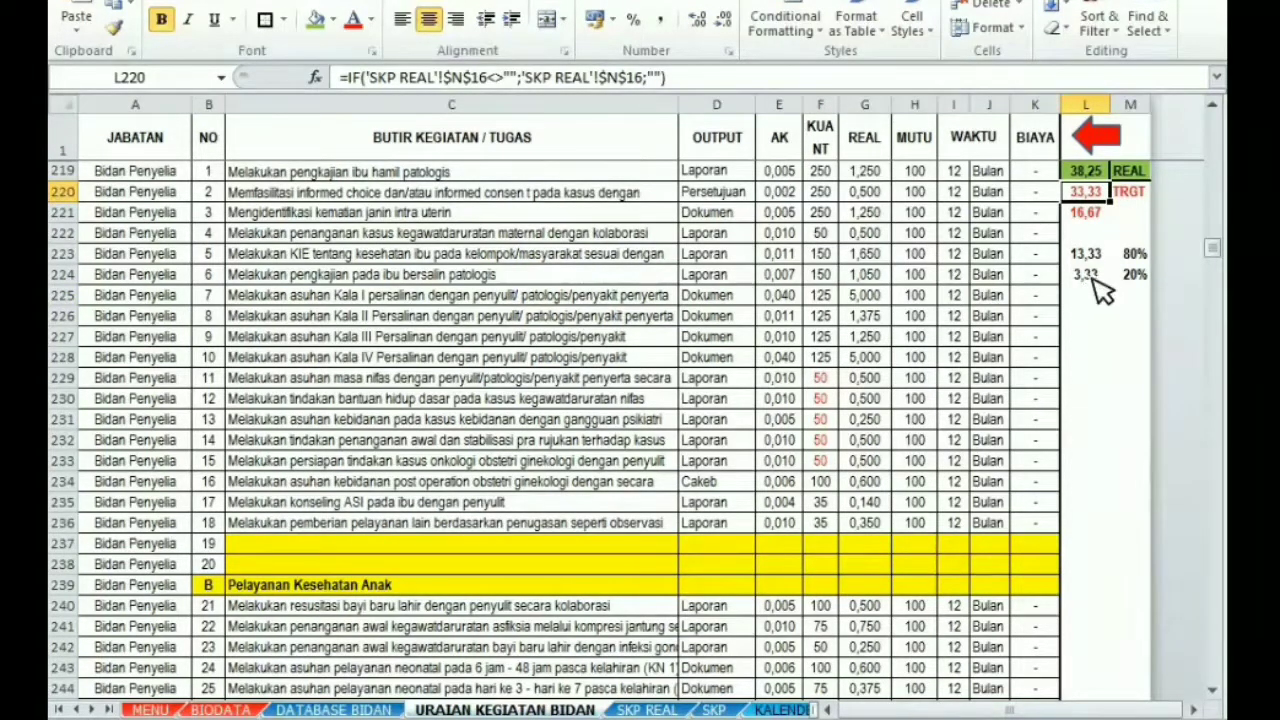
pyautogui.click(1134, 193)
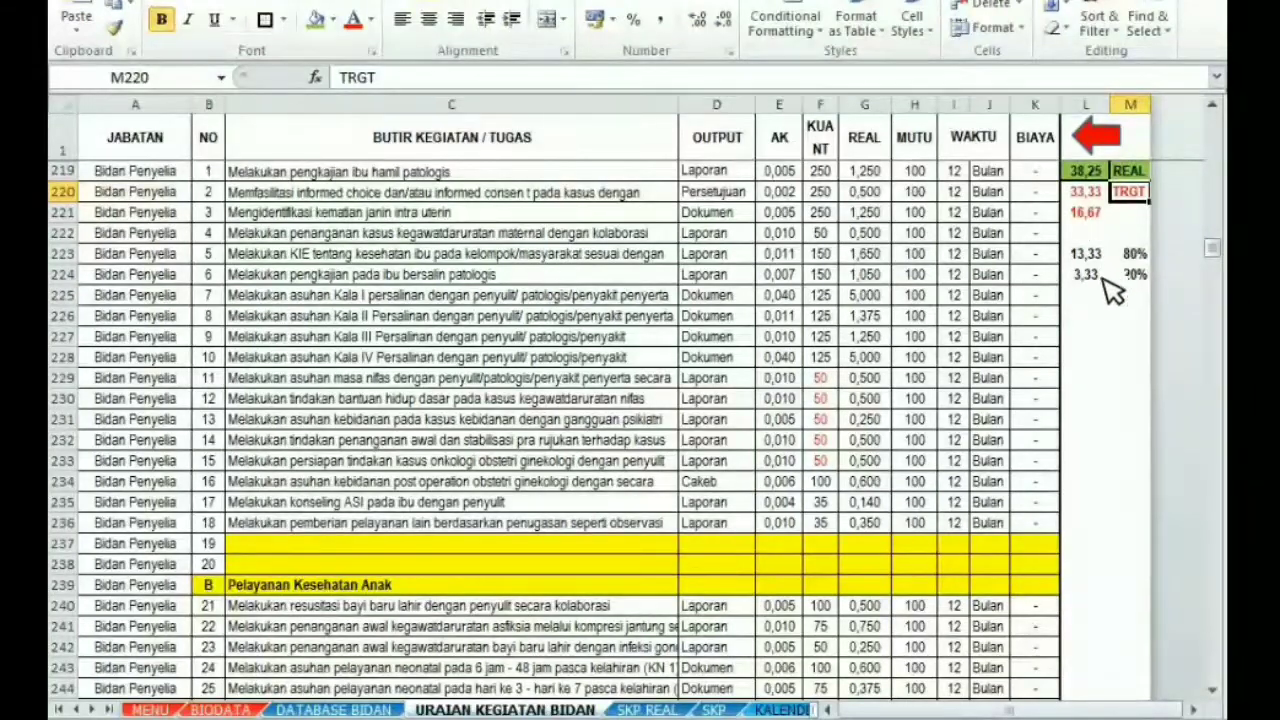
pyautogui.click(1094, 213)
pyautogui.click(1092, 200)
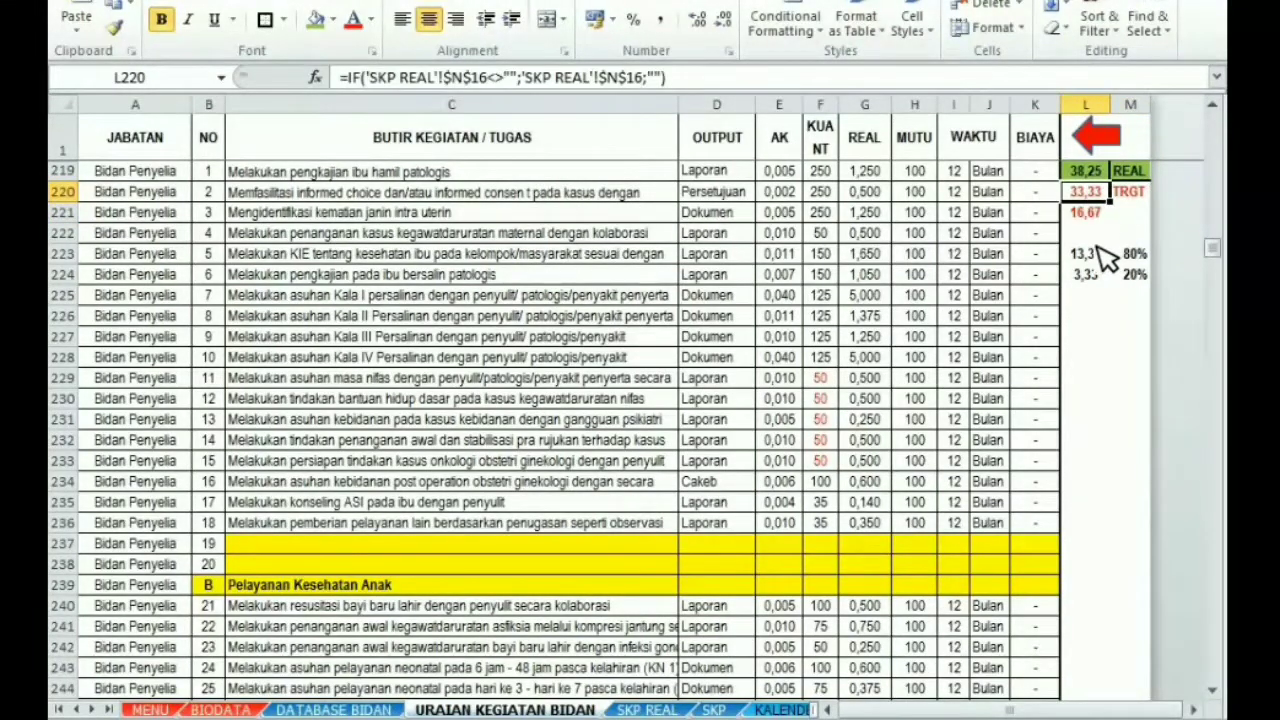
pyautogui.click(1088, 216)
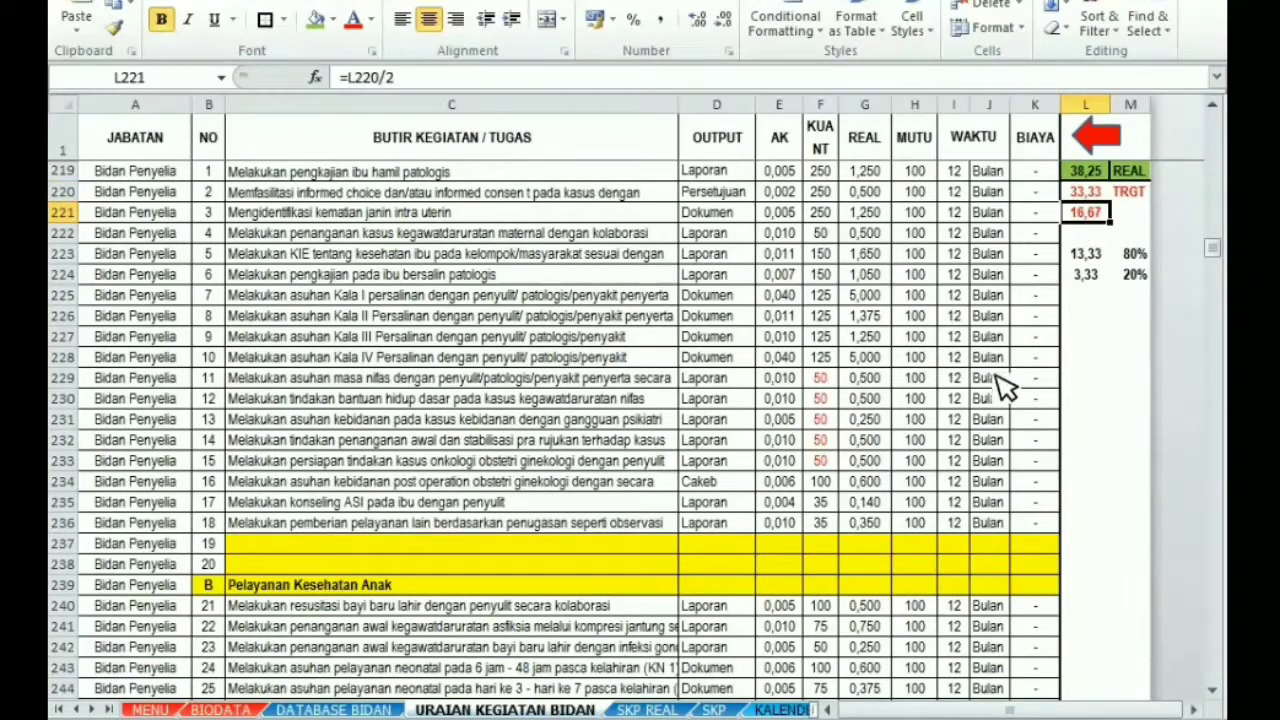
pyautogui.click(1100, 172)
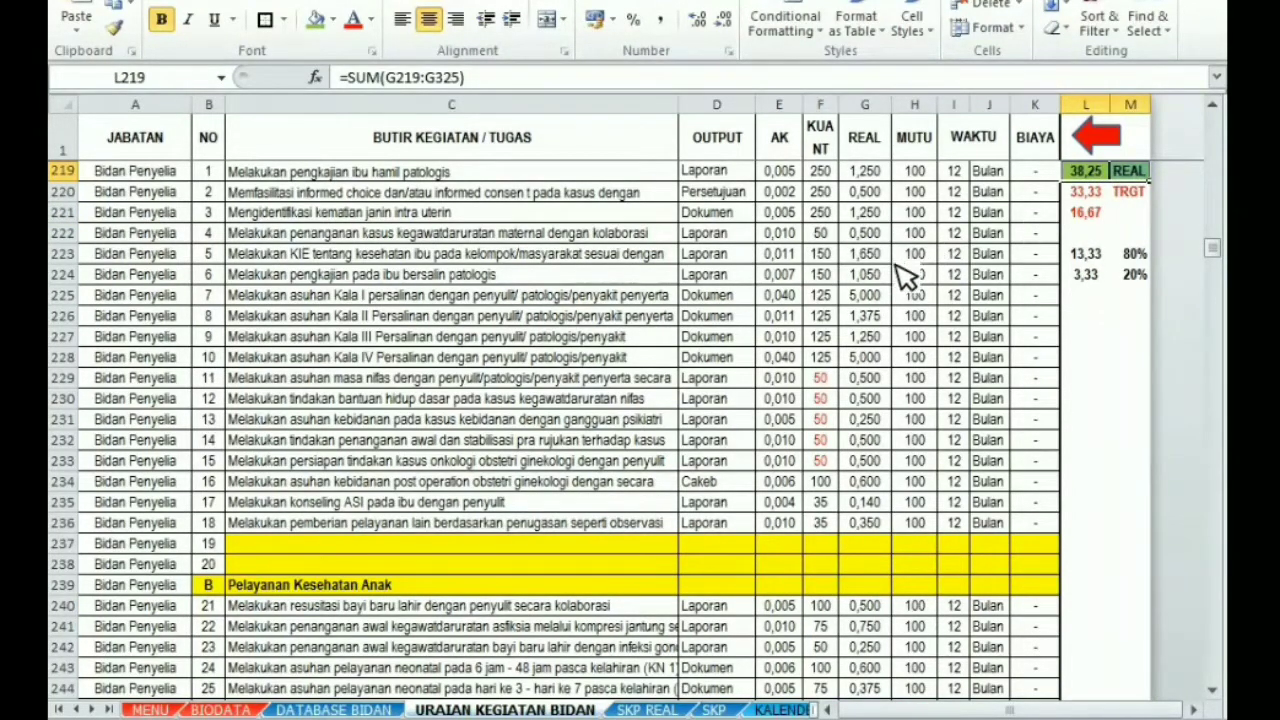
# Examine the AK, KUANT and REAL columns for the Asuhan Kebidanan activities and compare them with the REAL total
pyautogui.moveTo(257, 177); pyautogui.dragTo(337, 522)
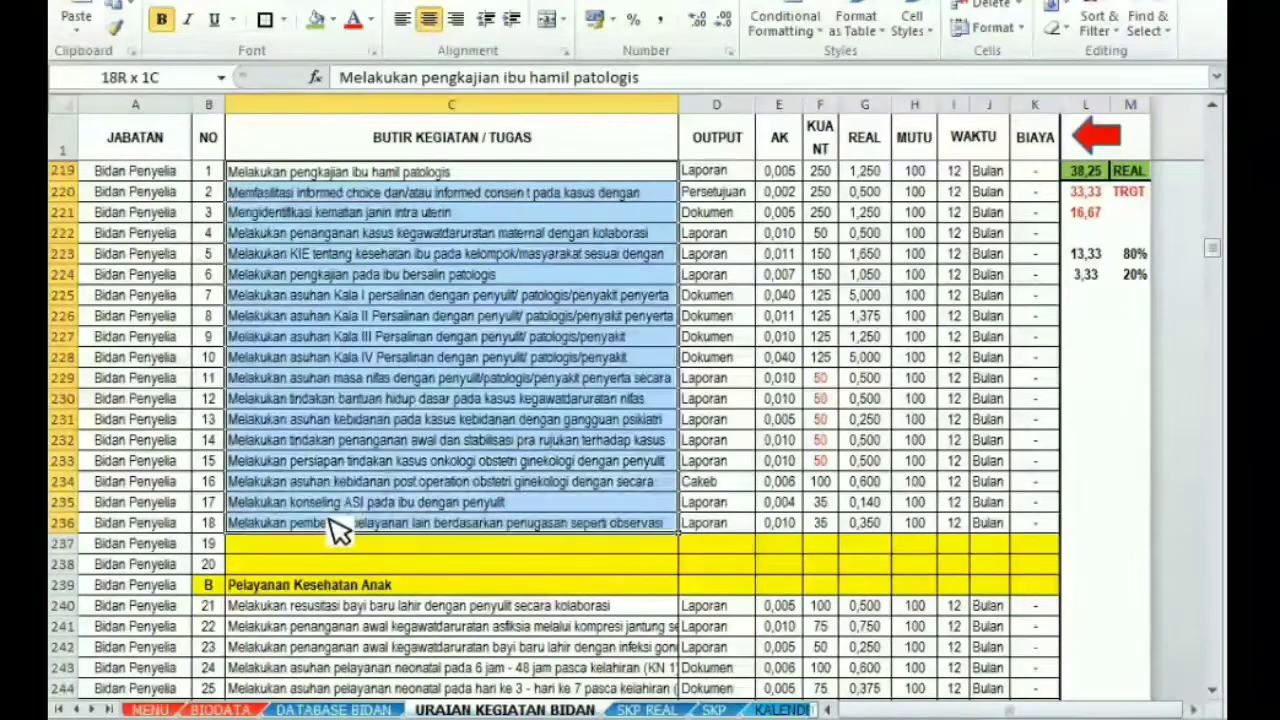
pyautogui.moveTo(780, 180); pyautogui.dragTo(785, 530)
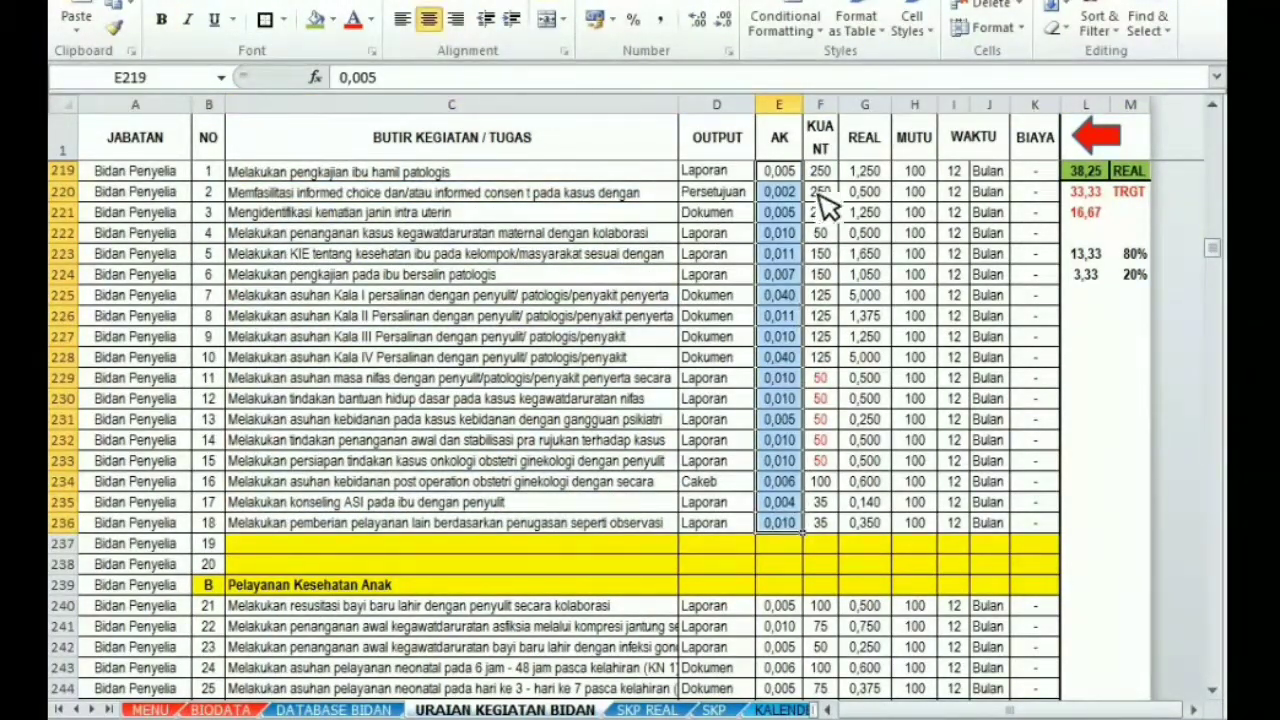
pyautogui.moveTo(819, 172); pyautogui.dragTo(832, 529)
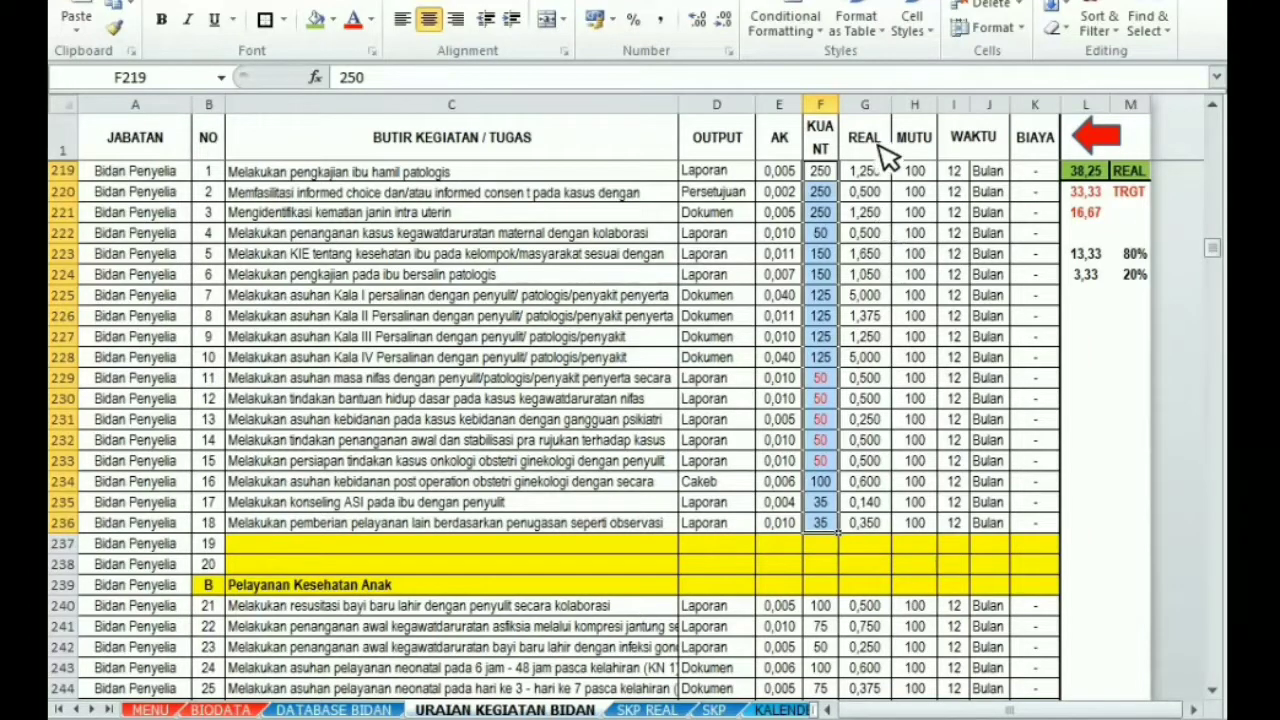
pyautogui.moveTo(865, 172); pyautogui.dragTo(868, 527)
pyautogui.click(1092, 174)
pyautogui.click(778, 300)
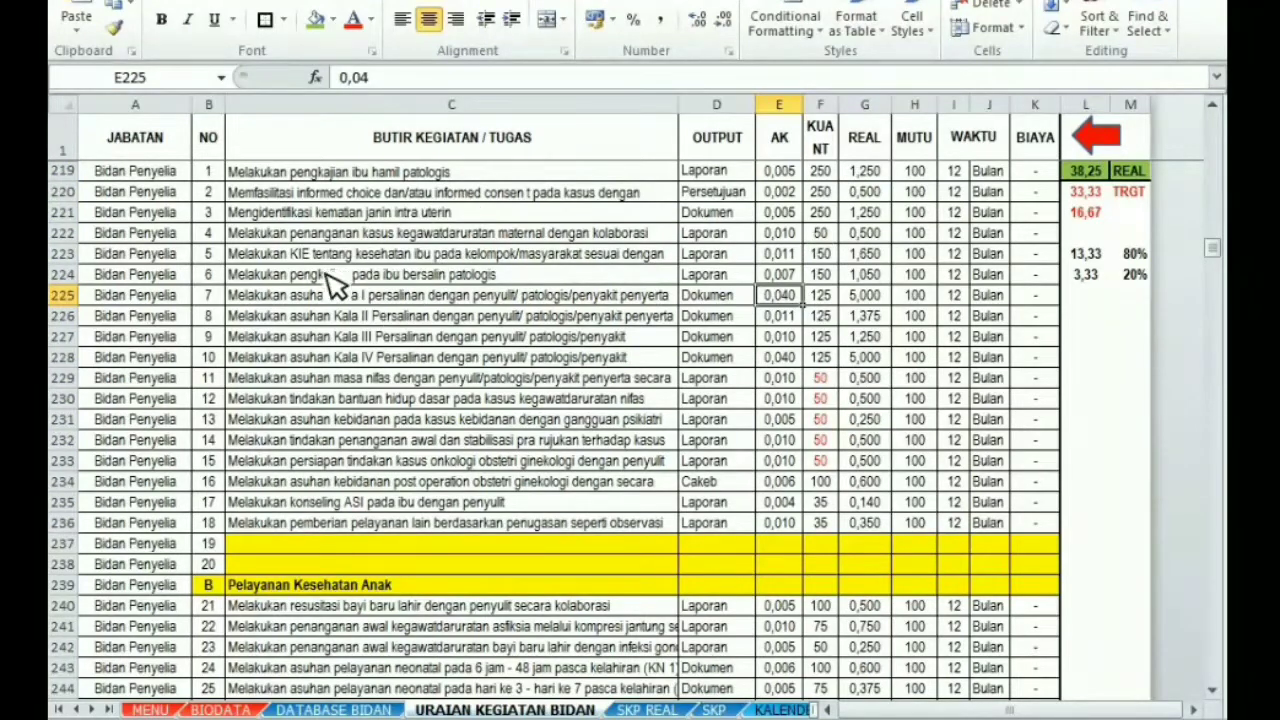
# Review the numbered Asuhan Kebidanan activities in rows 219 to 236 and the blank rows for numbers 19 and 20
pyautogui.click(260, 180)
pyautogui.moveTo(268, 195); pyautogui.dragTo(360, 535)
pyautogui.click(352, 336)
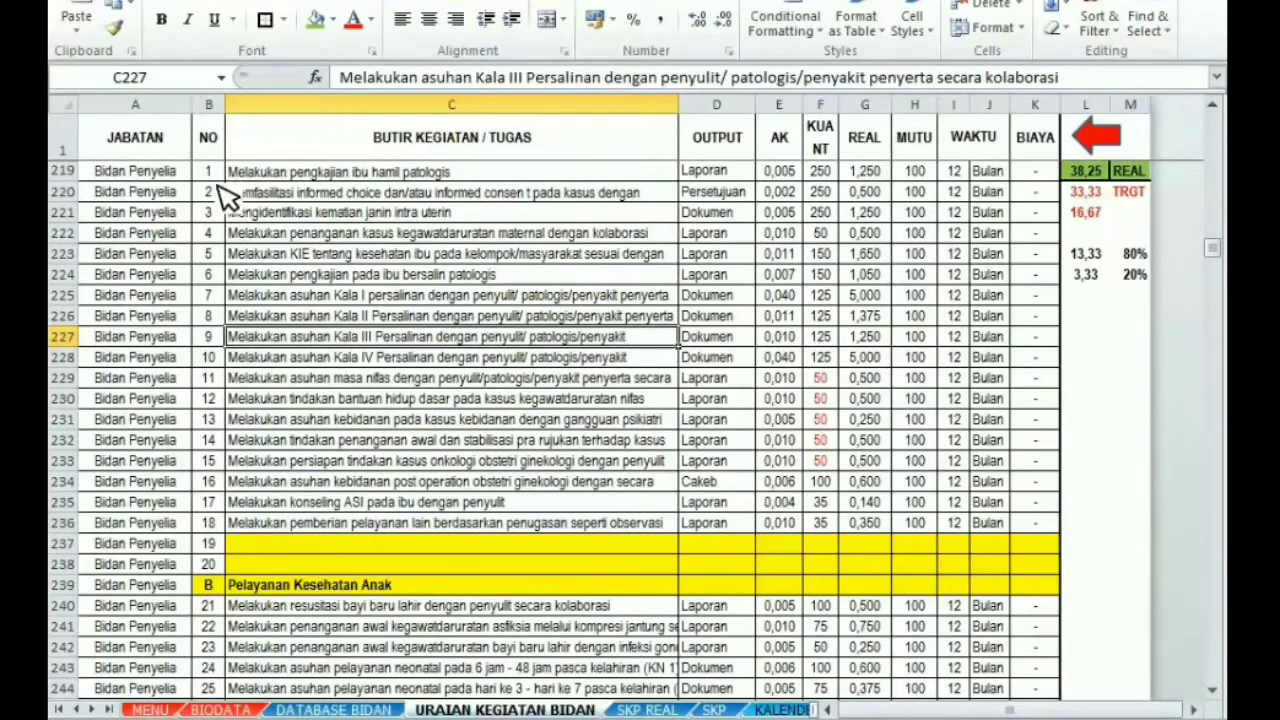
pyautogui.moveTo(214, 170); pyautogui.dragTo(246, 562)
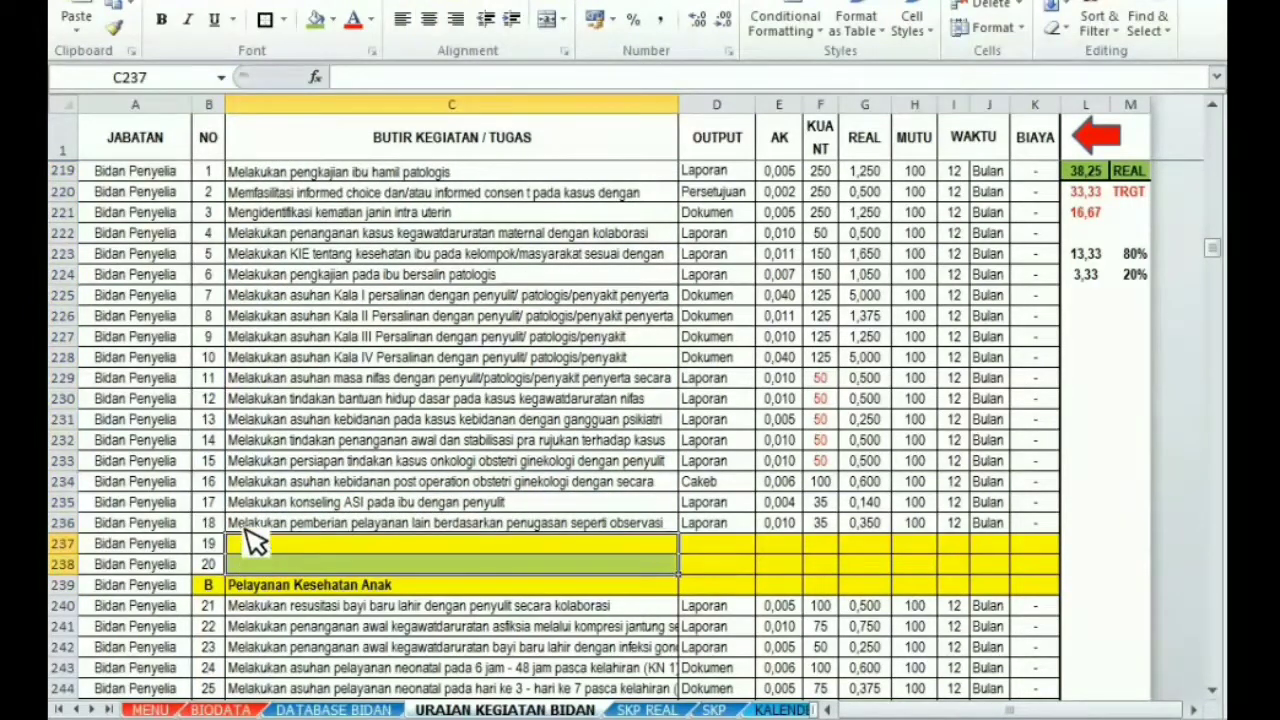
pyautogui.click(254, 525)
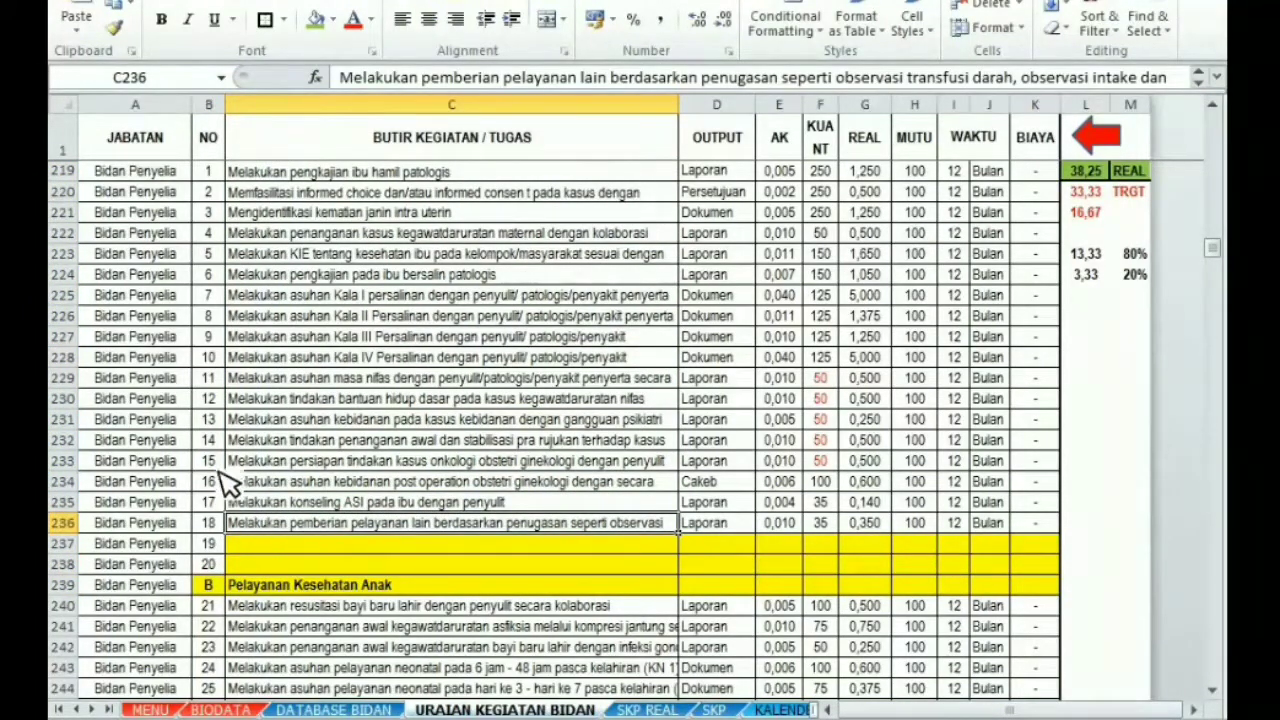
# Clear the red KUANT values of activities 11 to 15 and of activities 36 and 37
pyautogui.moveTo(822, 381); pyautogui.dragTo(830, 468)
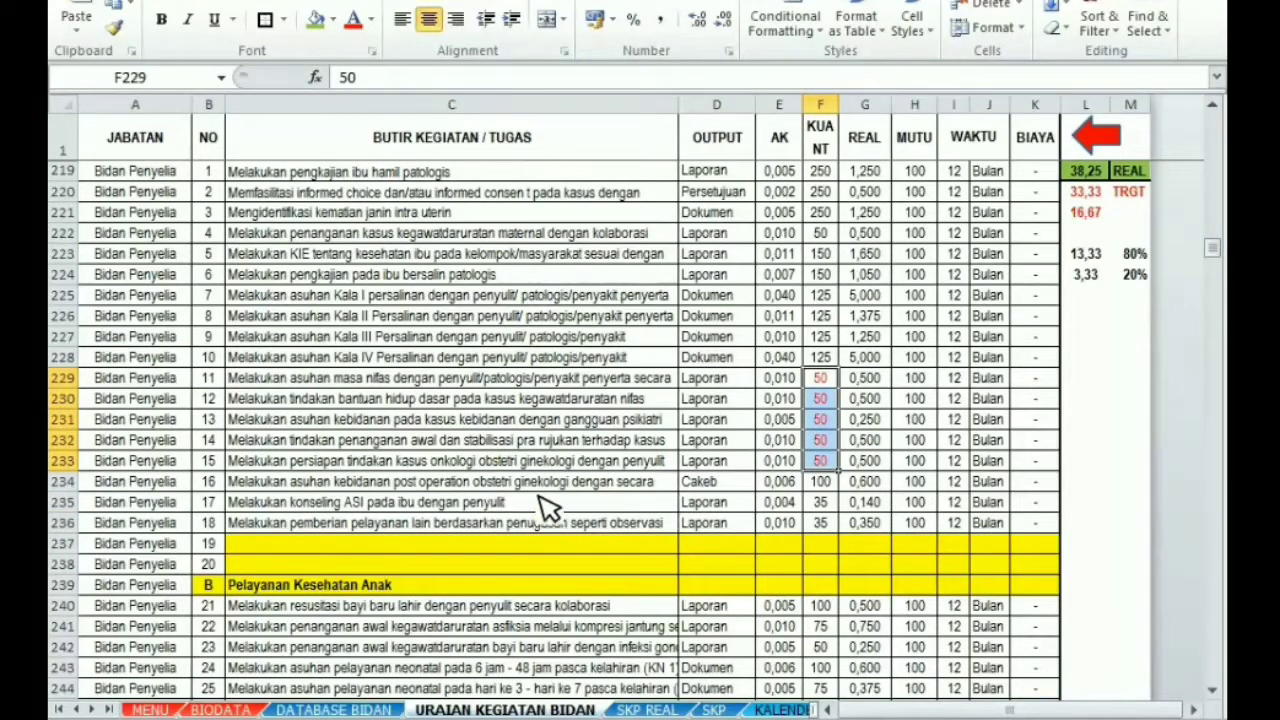
pyautogui.press('Delete')
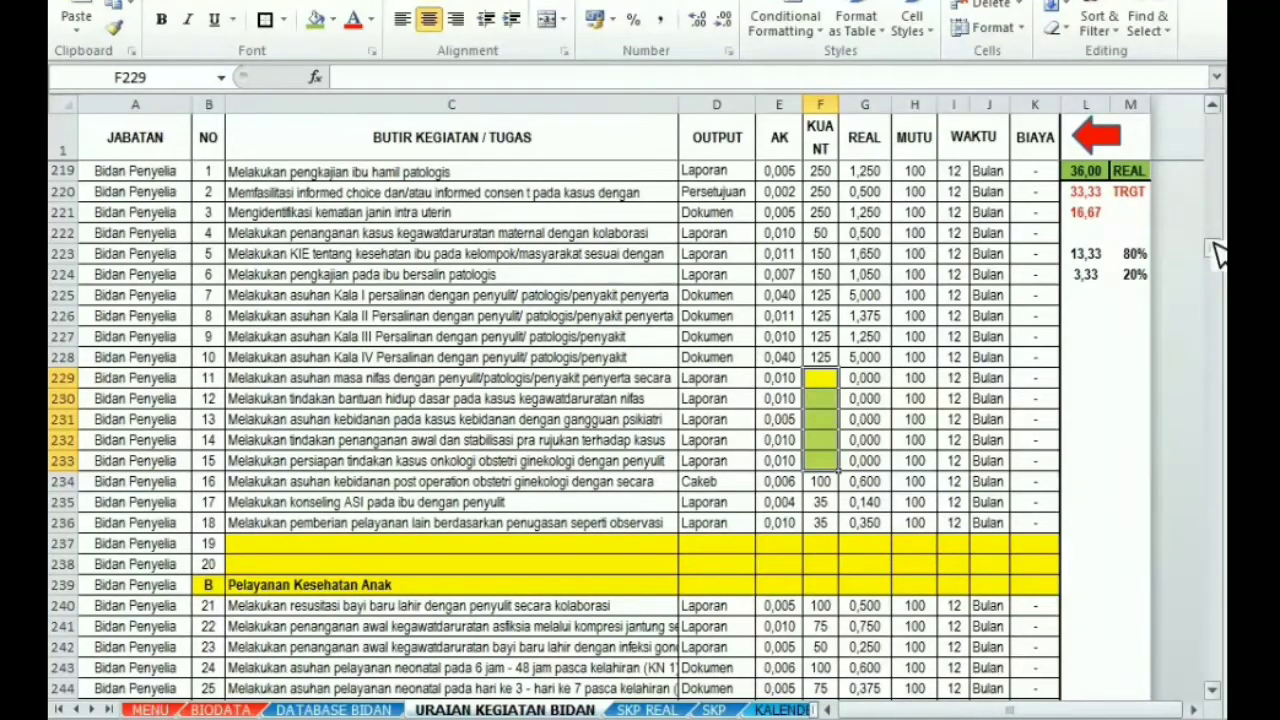
pyautogui.moveTo(1213, 247); pyautogui.dragTo(1219, 265)
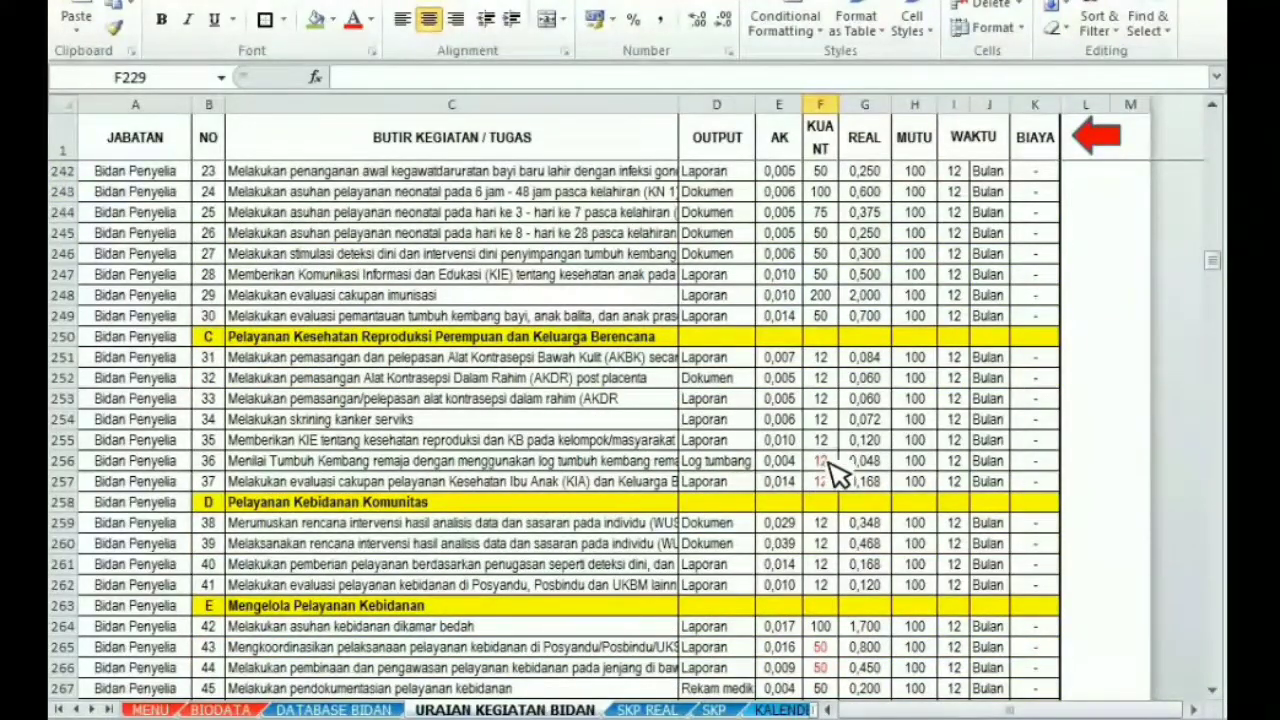
pyautogui.moveTo(828, 462); pyautogui.dragTo(836, 484)
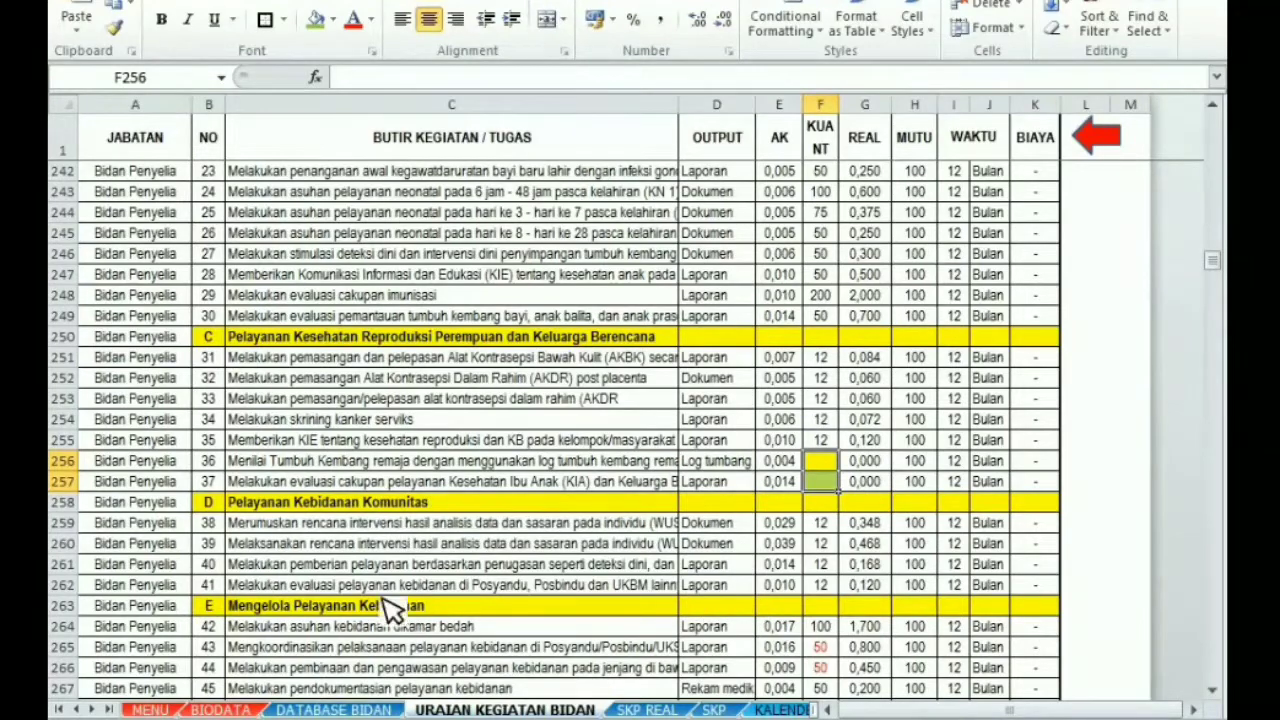
# Clear the red KUANT values of activities 43 and 44 under Mengelola Pelayanan Kebidanan
pyautogui.click(214, 524)
pyautogui.click(1213, 262)
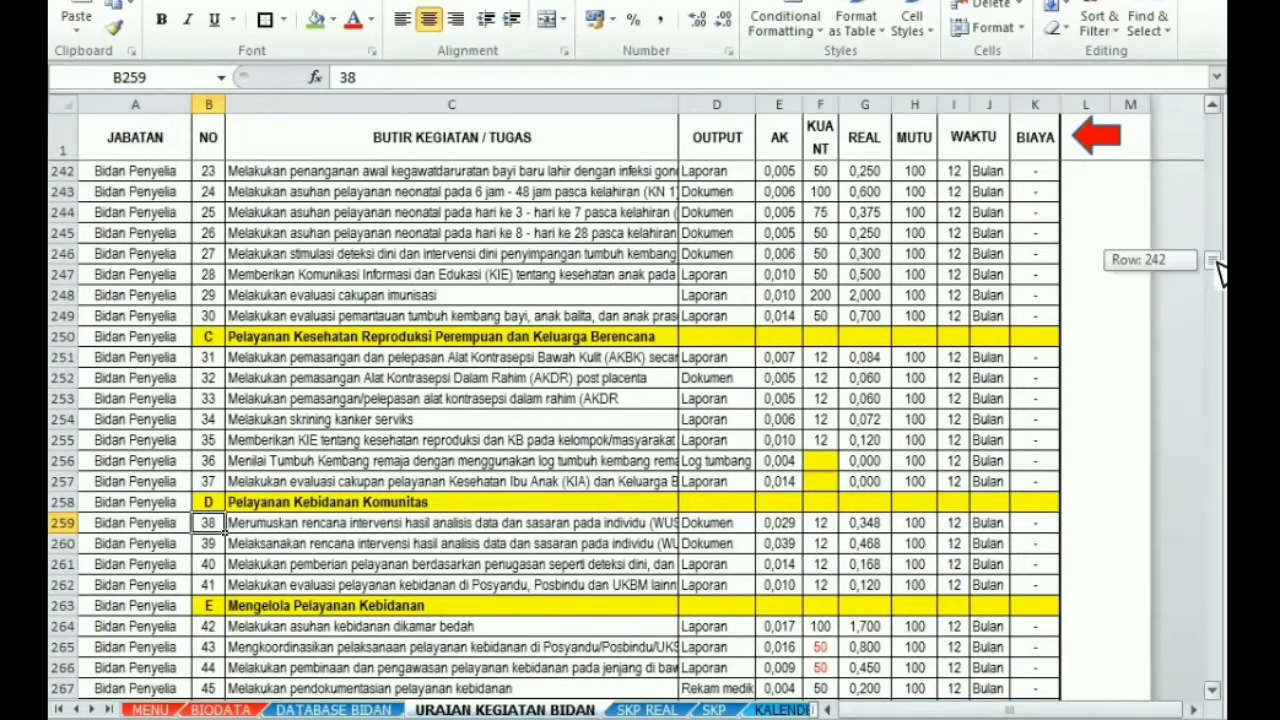
pyautogui.moveTo(1213, 262); pyautogui.dragTo(1213, 268)
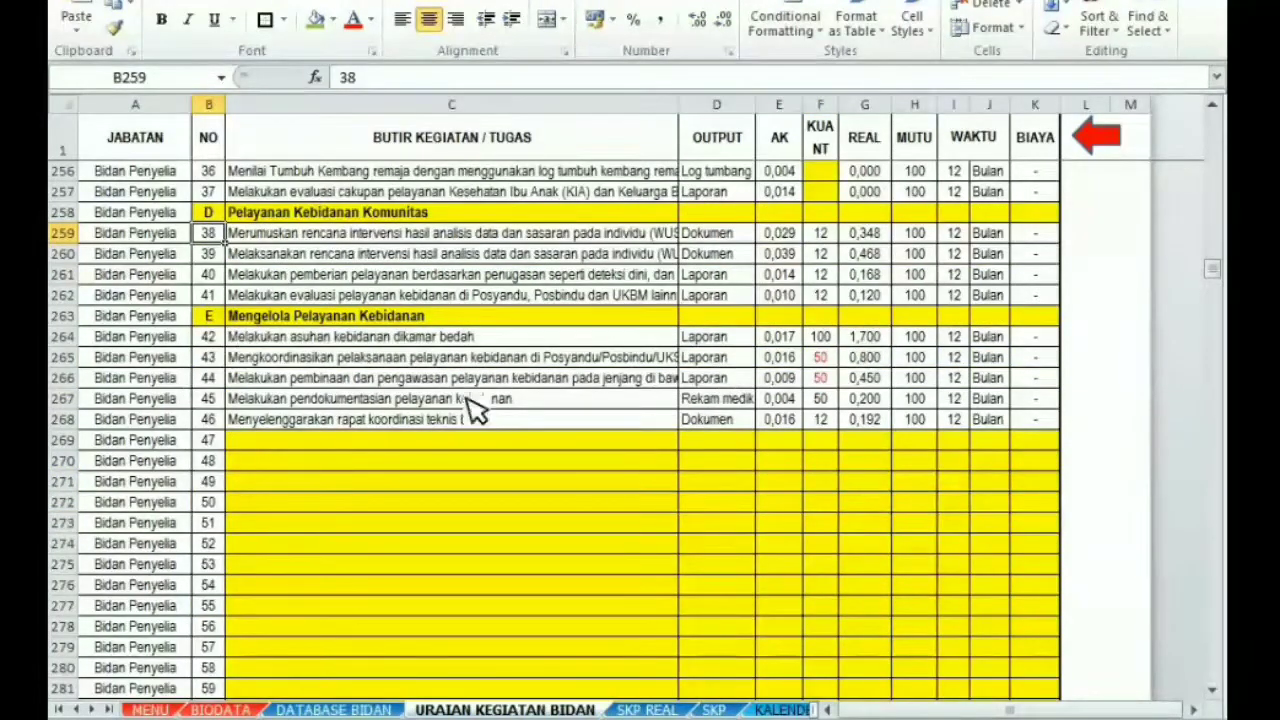
pyautogui.moveTo(823, 357); pyautogui.dragTo(820, 378)
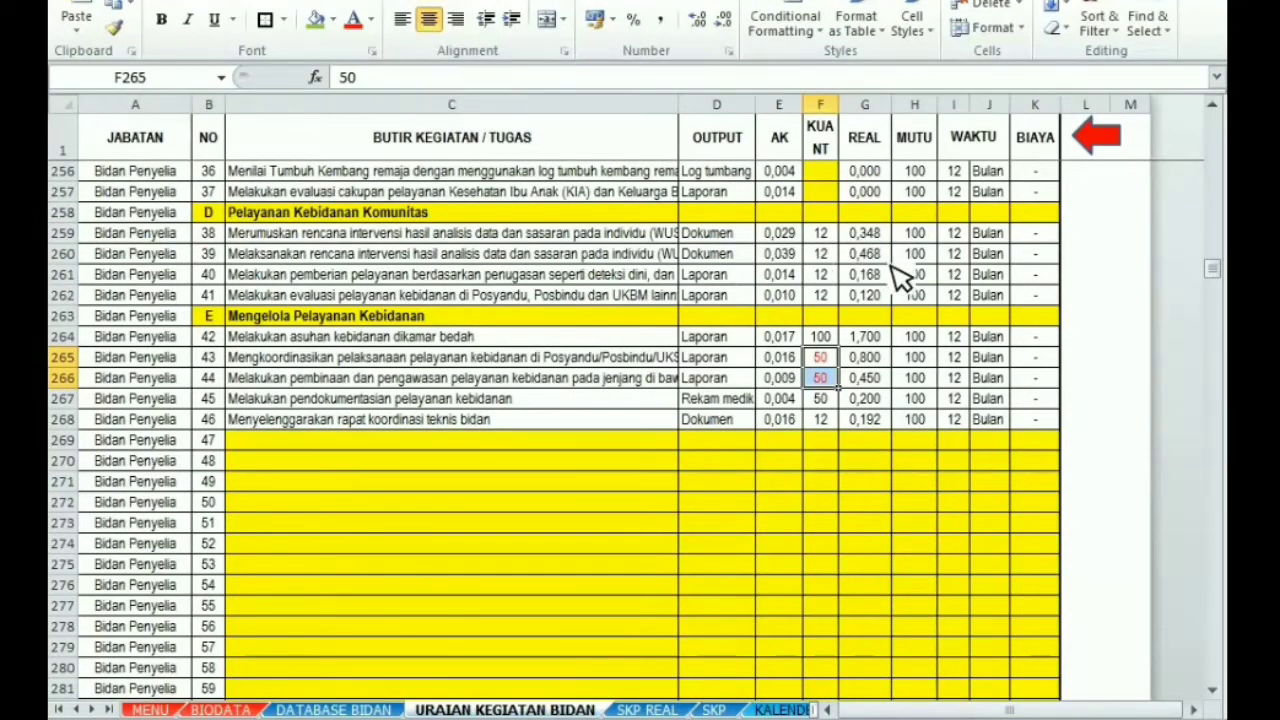
# Examine the Pengembangan Profesi activities in section G, including the KUANT of activity 72, Seminar/lokakarya
pyautogui.moveTo(1216, 271); pyautogui.dragTo(1221, 286)
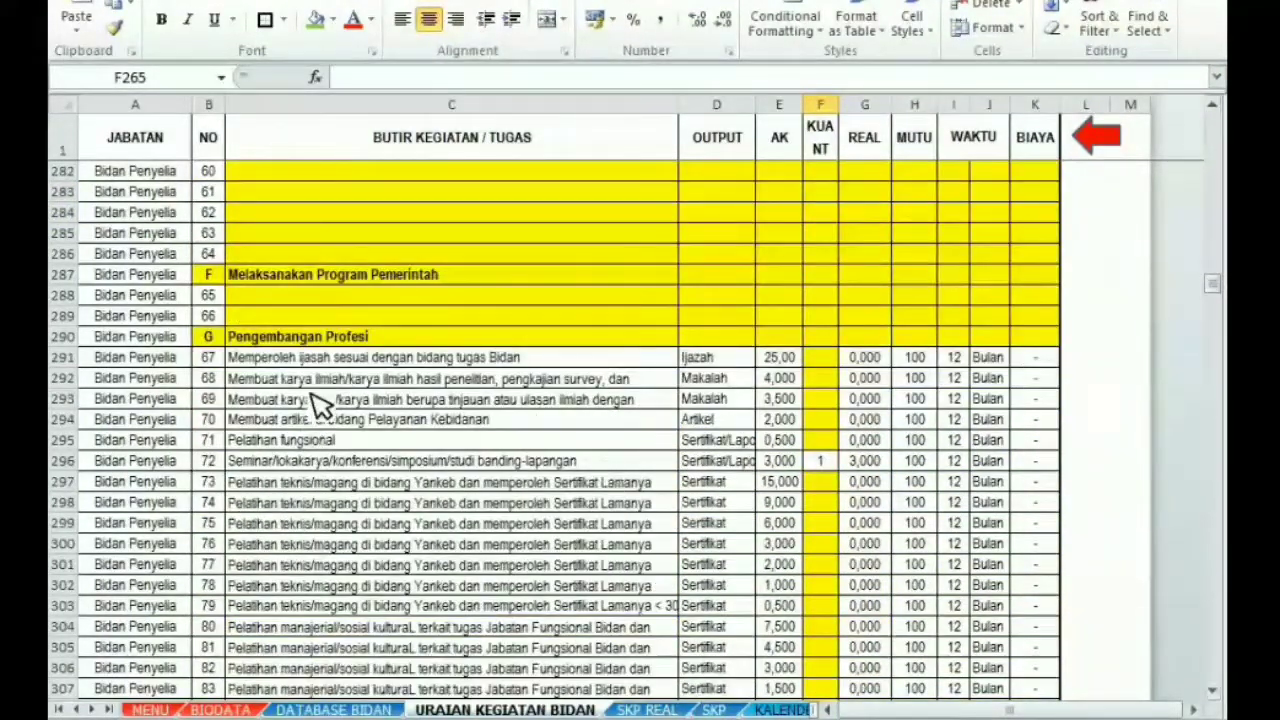
pyautogui.click(268, 357)
pyautogui.moveTo(250, 358); pyautogui.dragTo(335, 667)
pyautogui.click(822, 362)
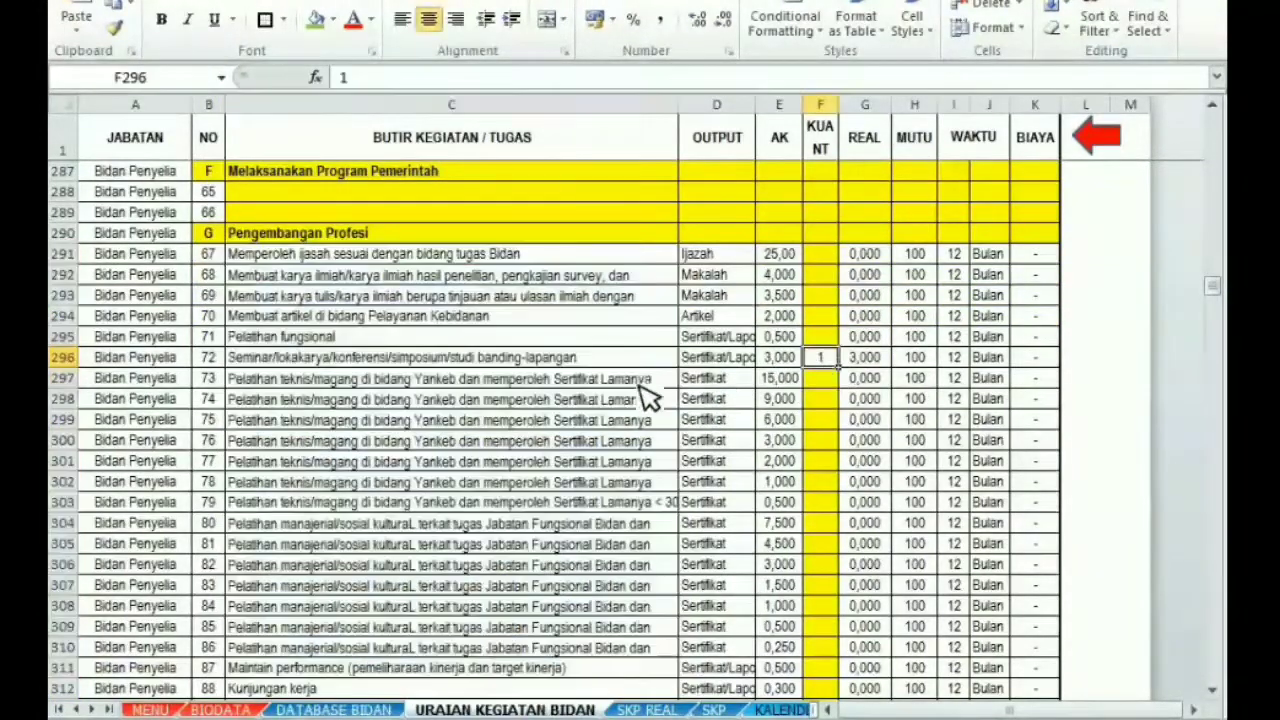
pyautogui.click(254, 362)
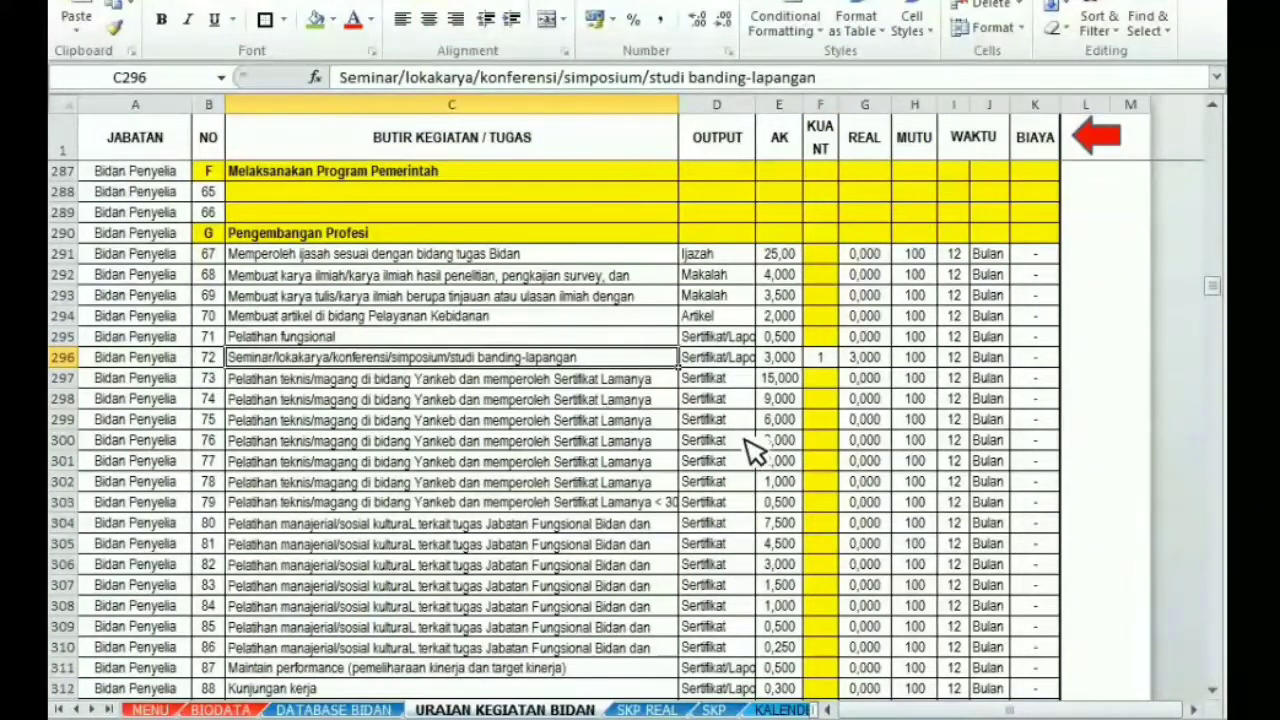
pyautogui.click(821, 364)
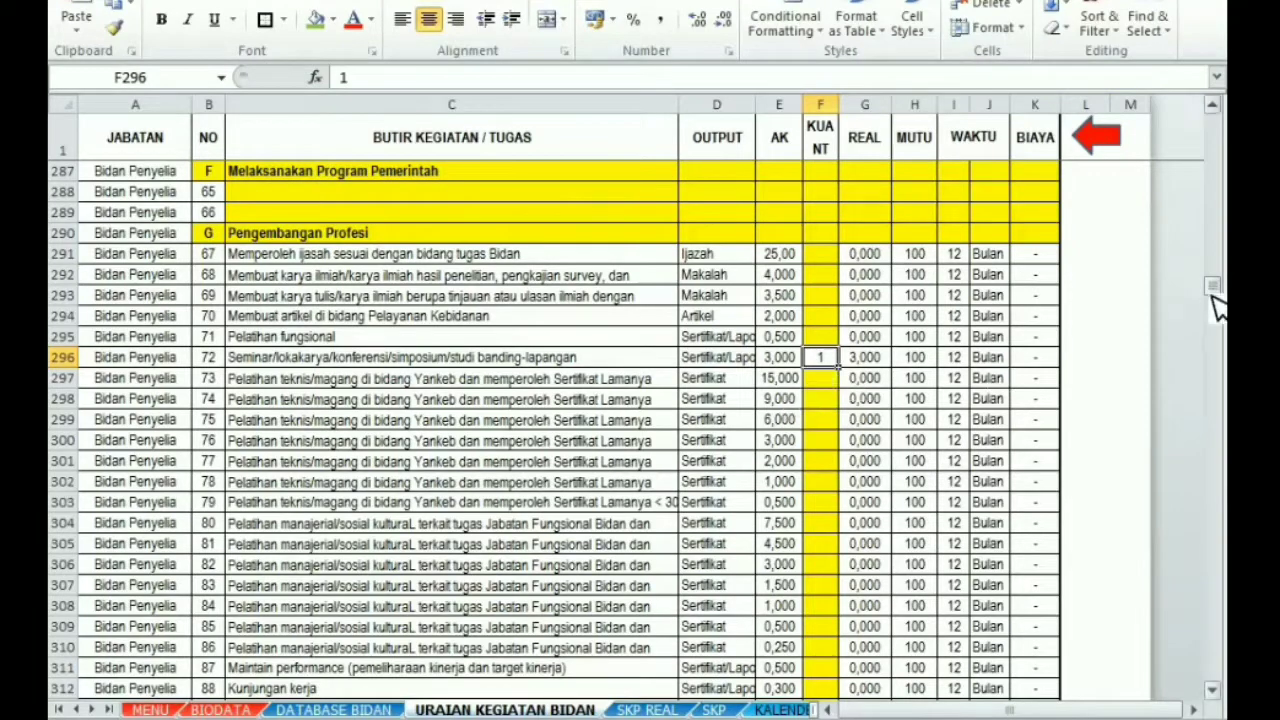
# Examine the section H supporting activities, checking the KUANT of activity 92 and the Satyalancana Karya Satya 10 Tahun award
pyautogui.moveTo(1212, 295); pyautogui.dragTo(1214, 303)
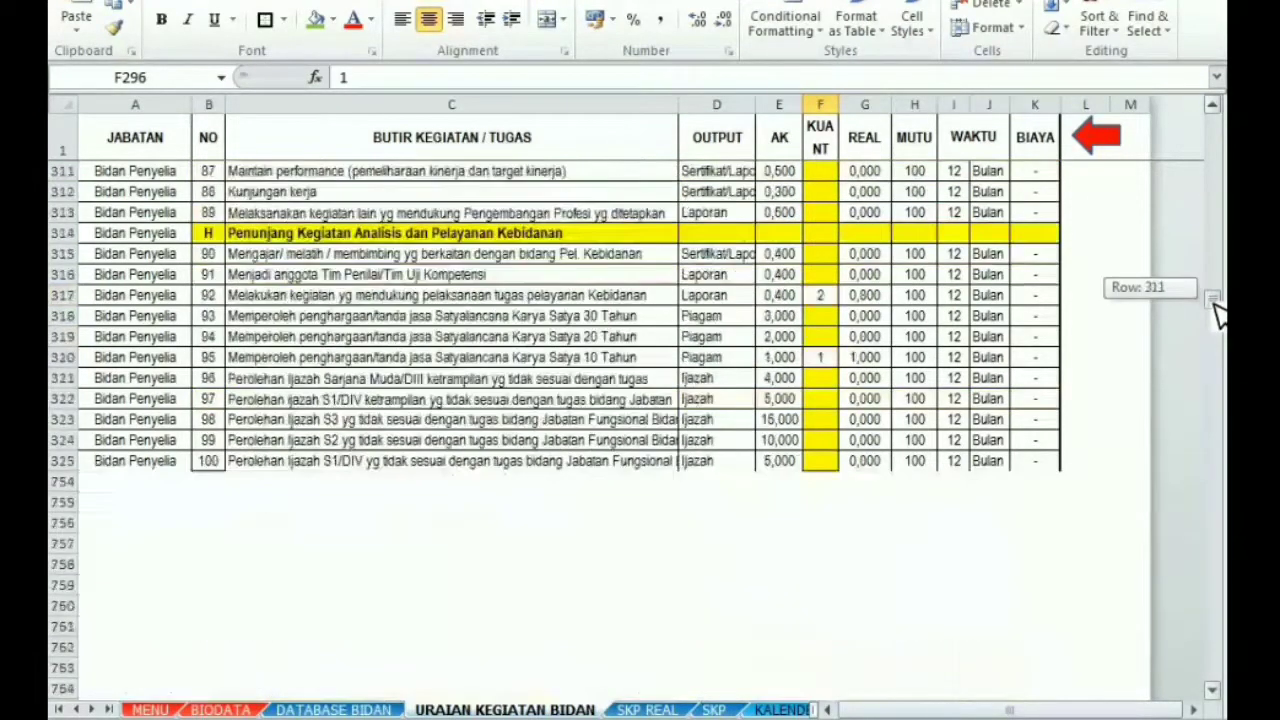
pyautogui.click(300, 232)
pyautogui.click(285, 298)
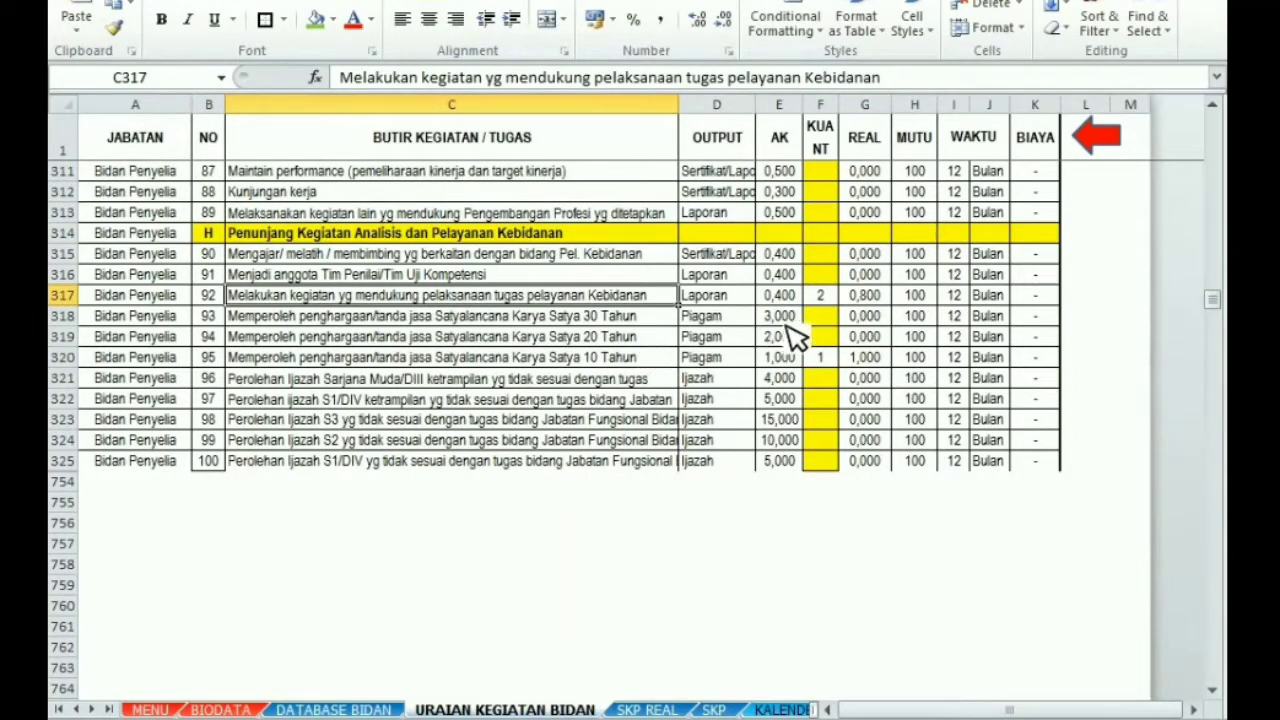
pyautogui.moveTo(820, 296); pyautogui.dragTo(820, 318)
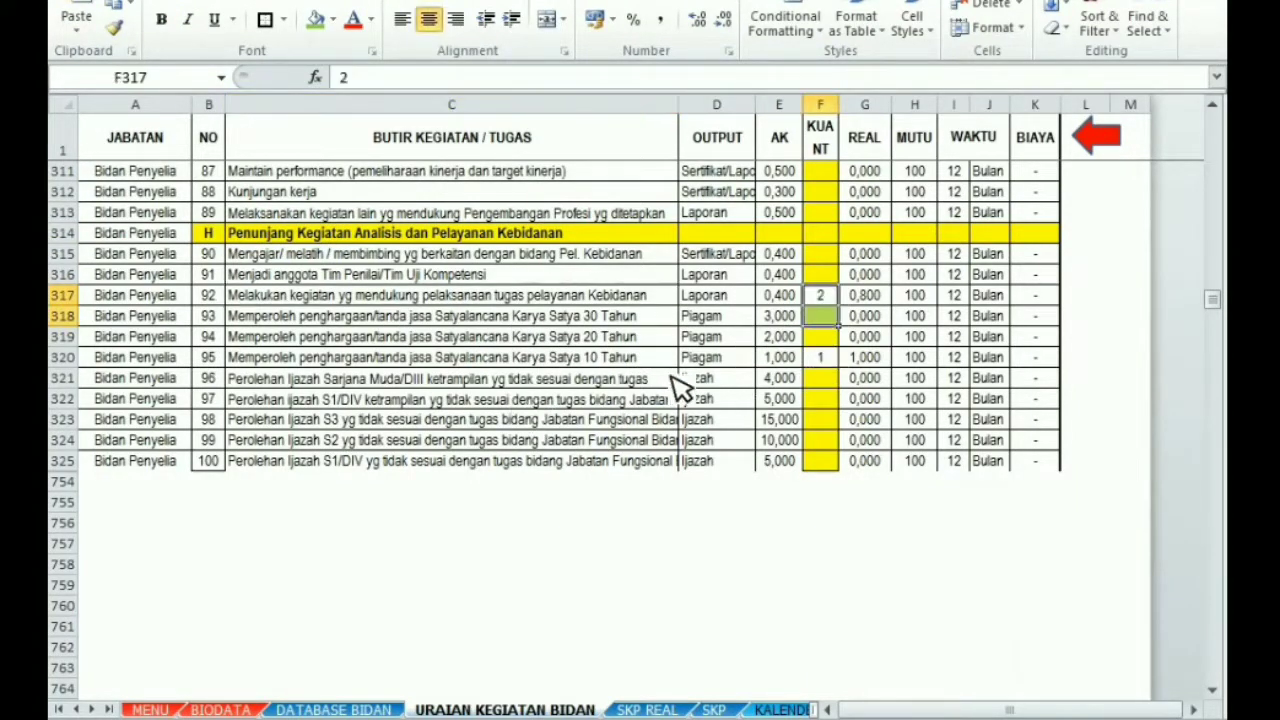
pyautogui.click(773, 357)
pyautogui.click(575, 338)
pyautogui.click(560, 358)
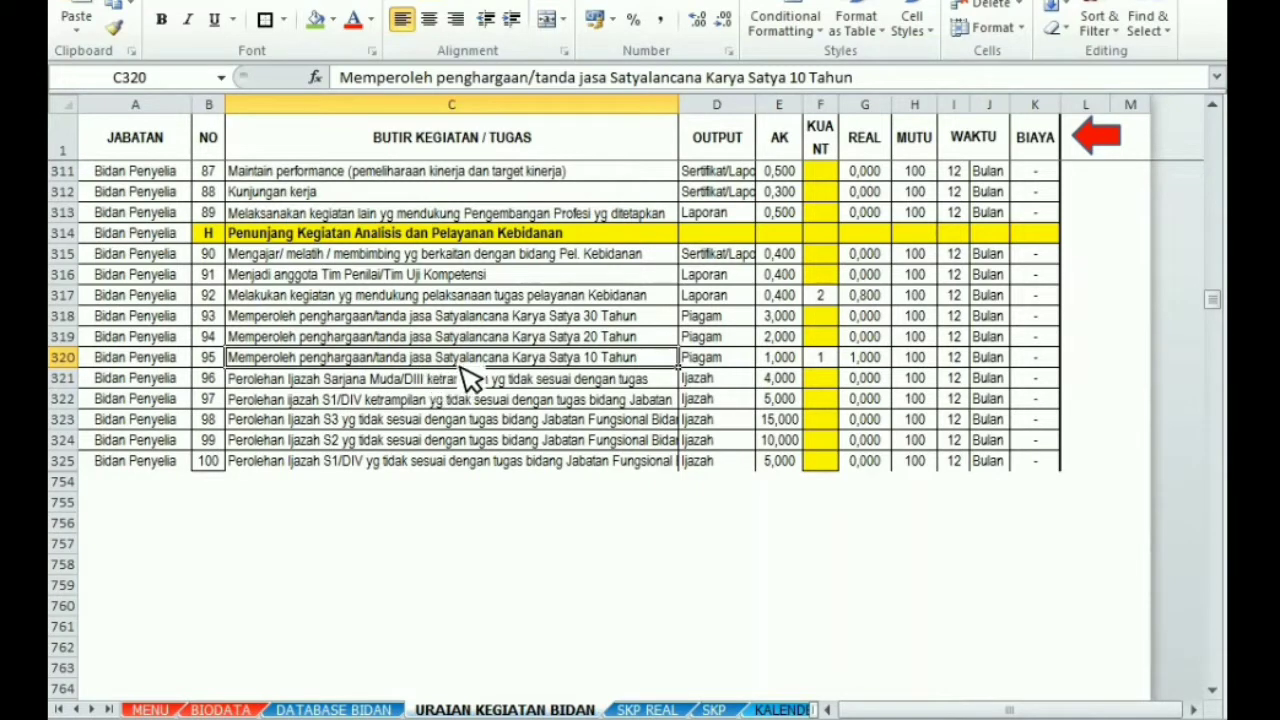
# Compare the KUANT cells of the Satyalancana Karya Satya 10 Tahun and 20 Tahun awards in section H
pyautogui.click(822, 360)
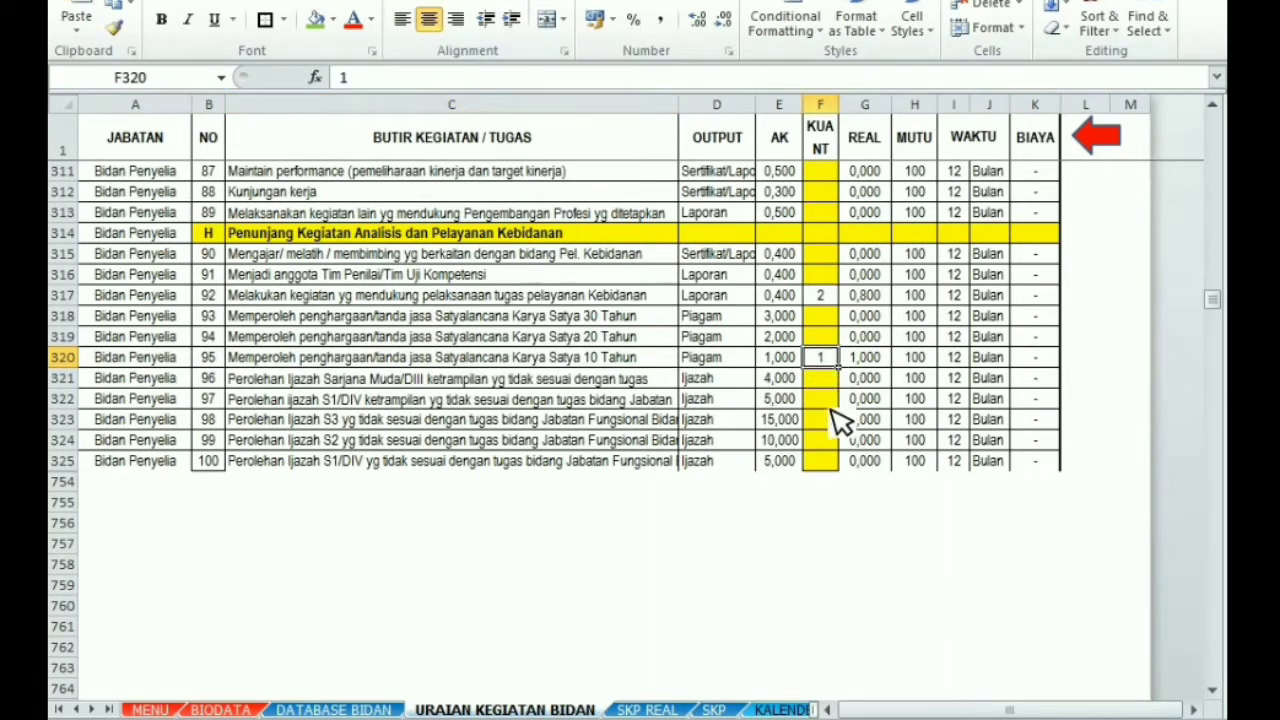
pyautogui.click(566, 342)
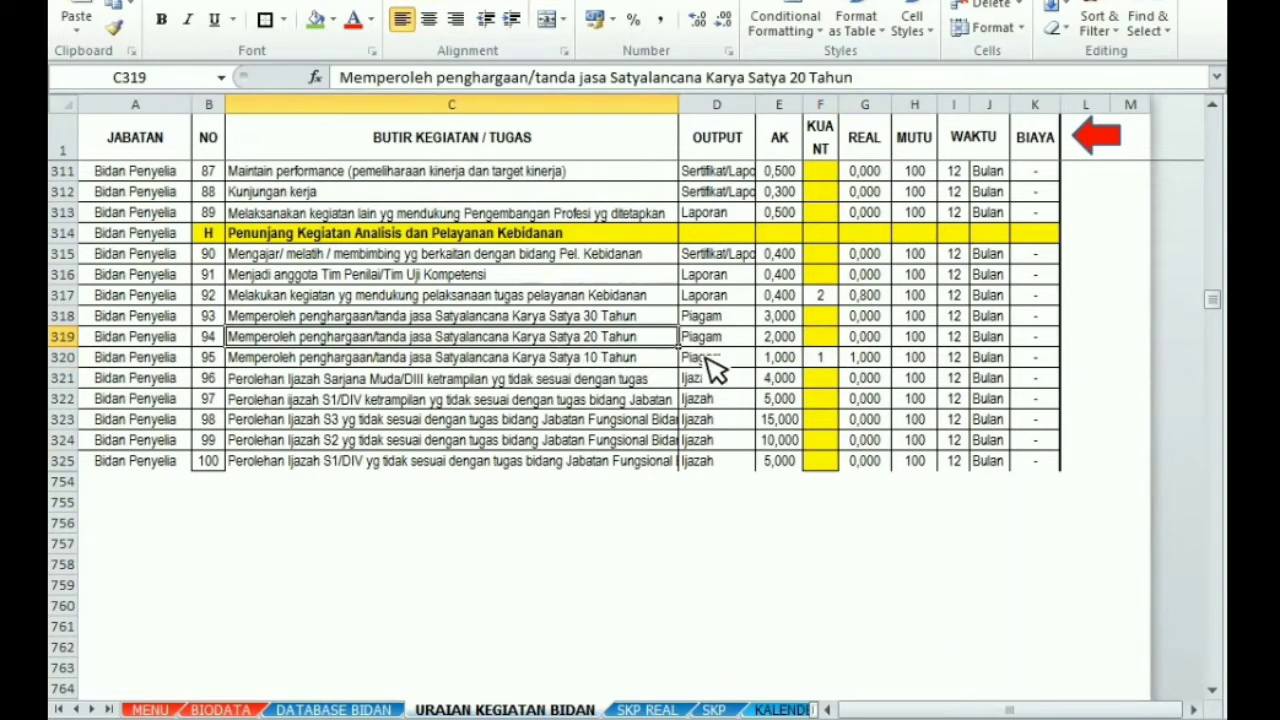
pyautogui.click(822, 338)
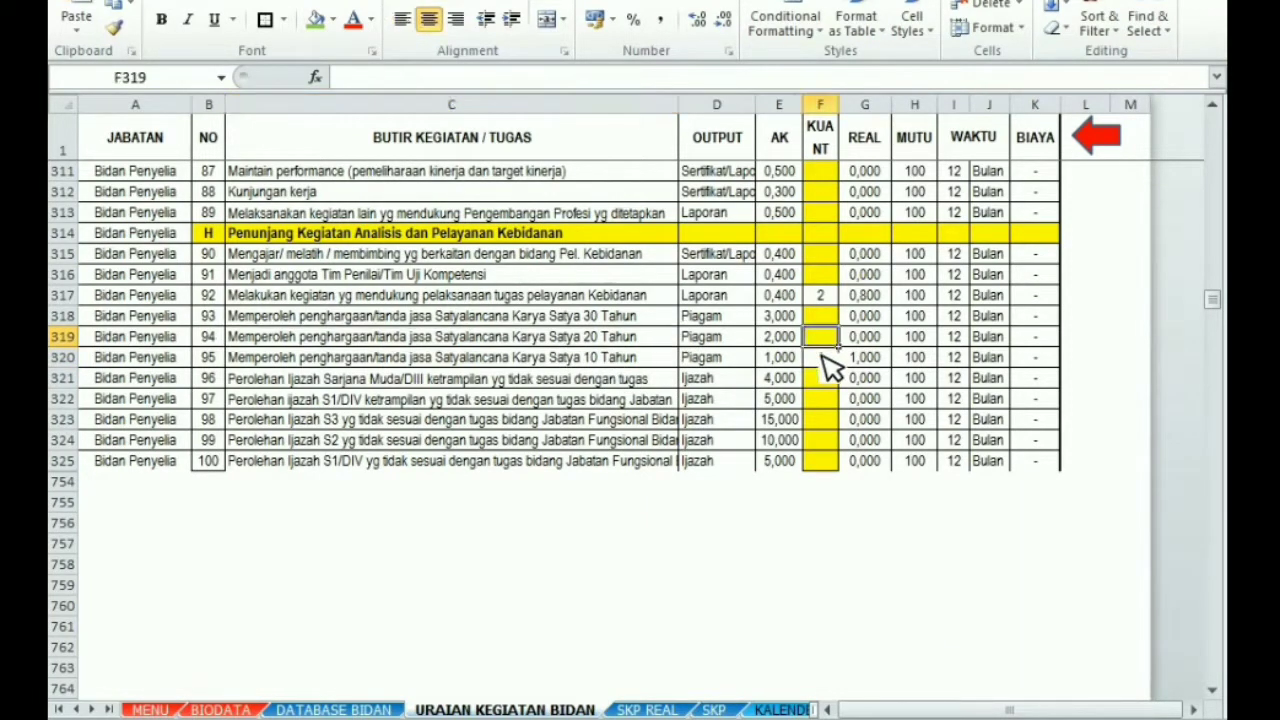
pyautogui.click(823, 360)
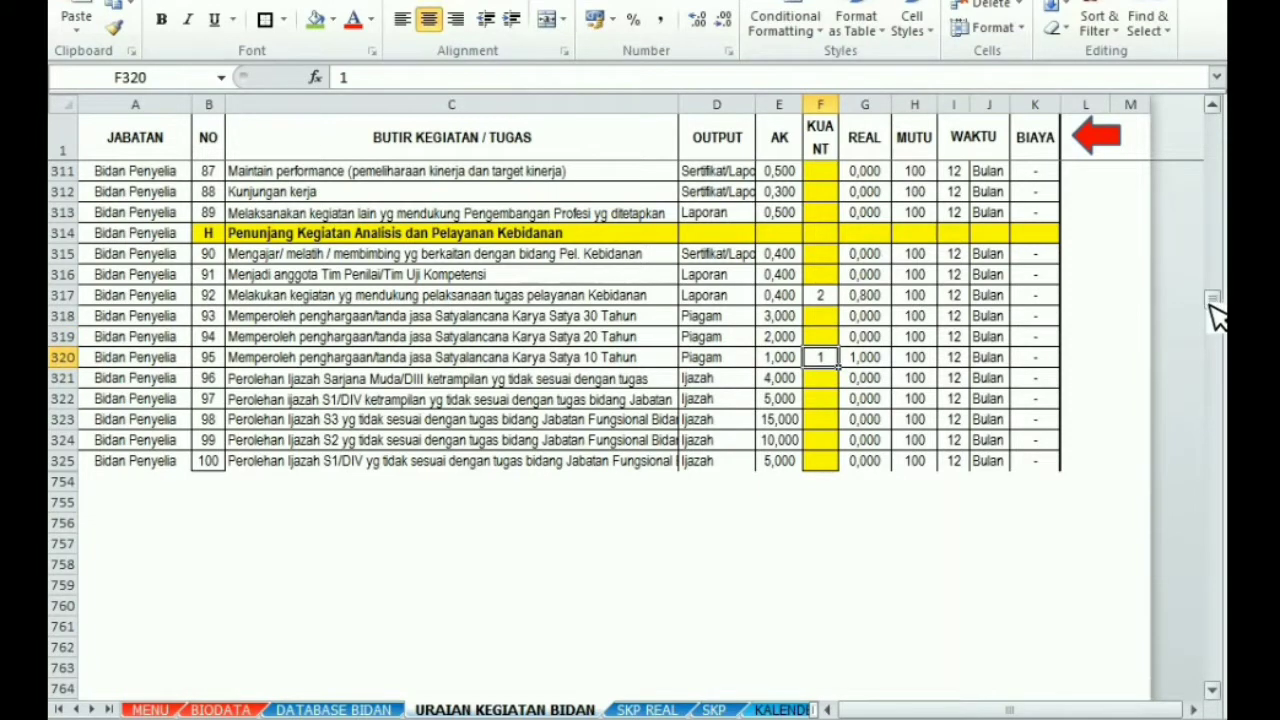
# Return to the start of the activity list and select the Asuhan Kebidanan heading through activity 14
pyautogui.moveTo(1215, 315); pyautogui.dragTo(1217, 297)
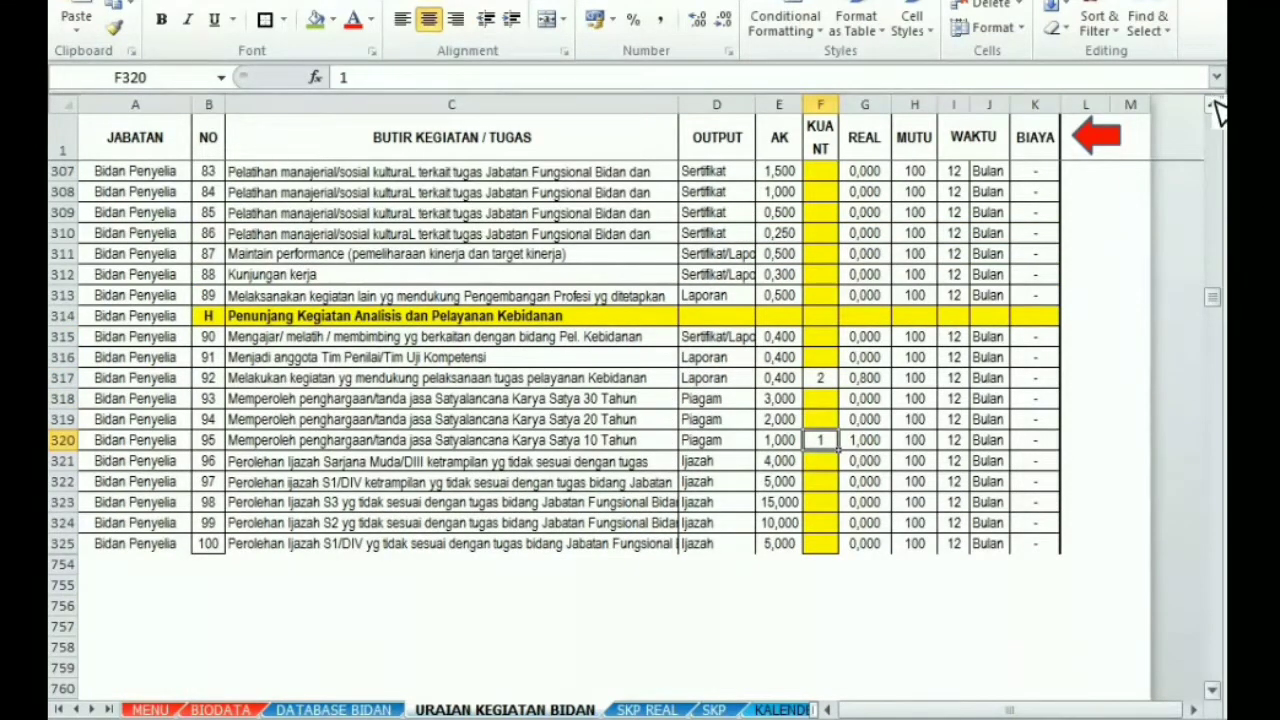
pyautogui.click(1211, 104)
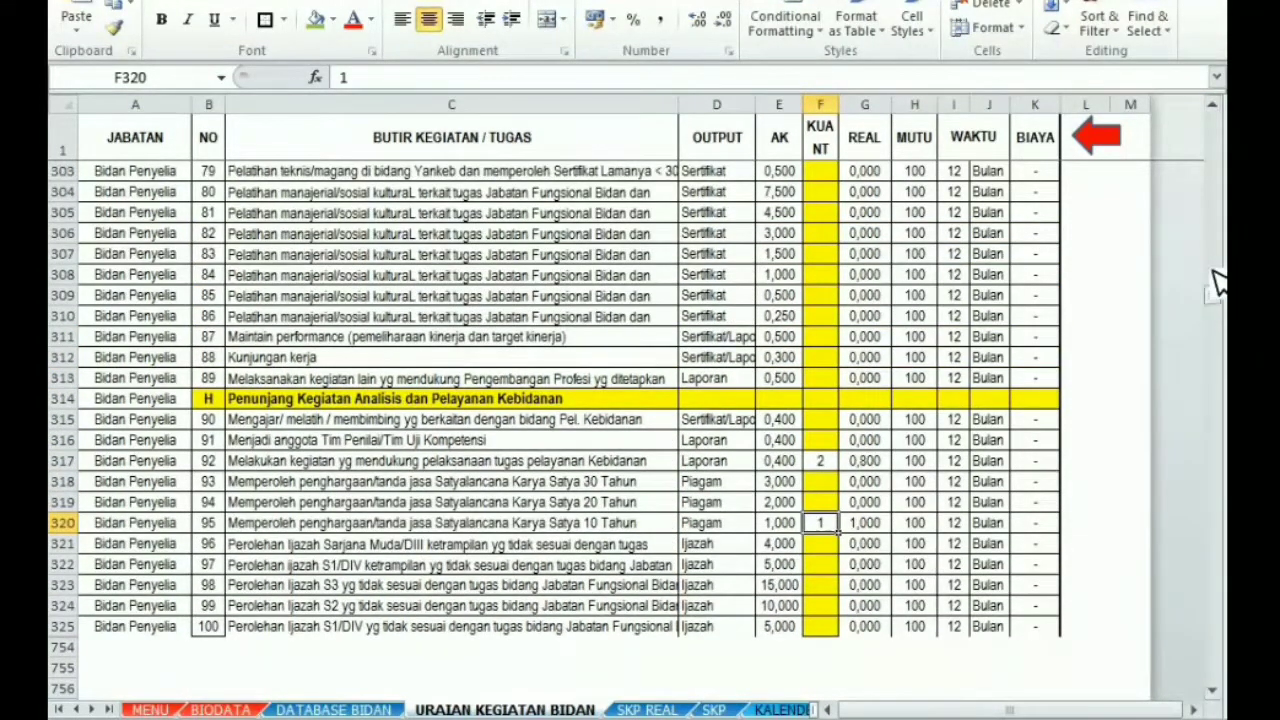
pyautogui.click(1211, 104)
pyautogui.click(1211, 104)
pyautogui.click(1214, 103)
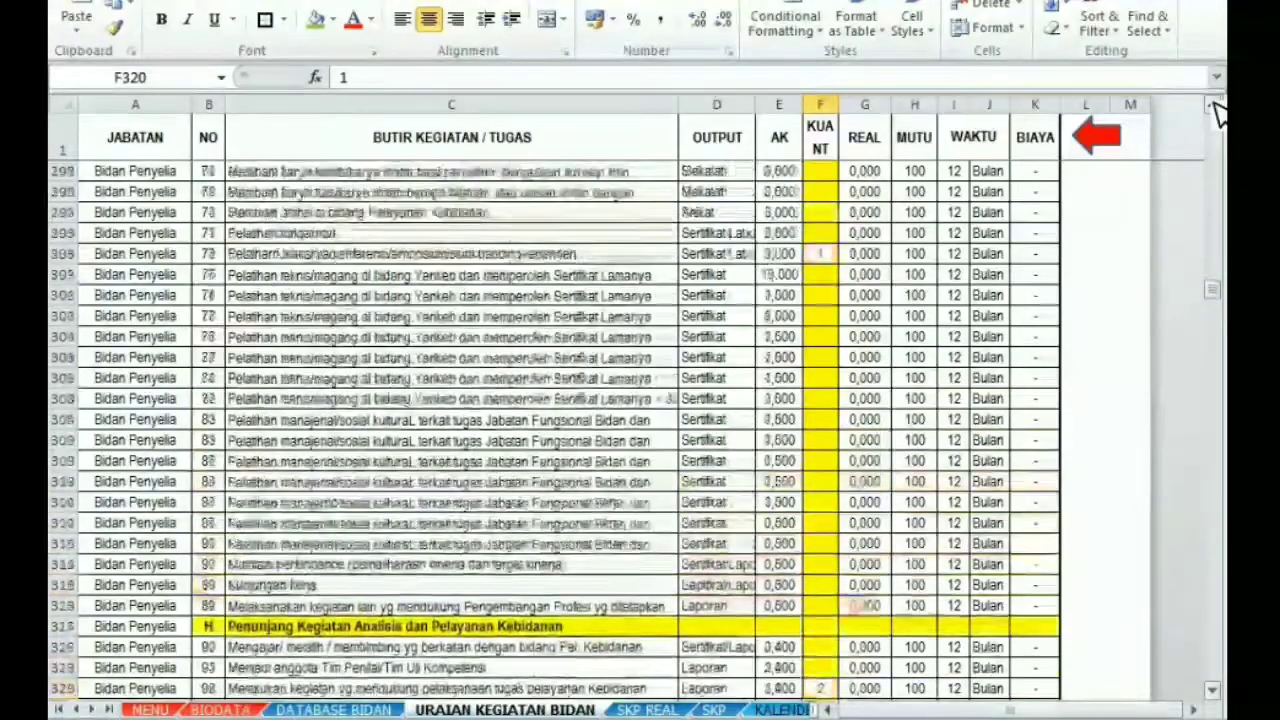
pyautogui.moveTo(1213, 284); pyautogui.dragTo(1208, 126)
pyautogui.click(294, 191)
pyautogui.moveTo(300, 212); pyautogui.dragTo(320, 502)
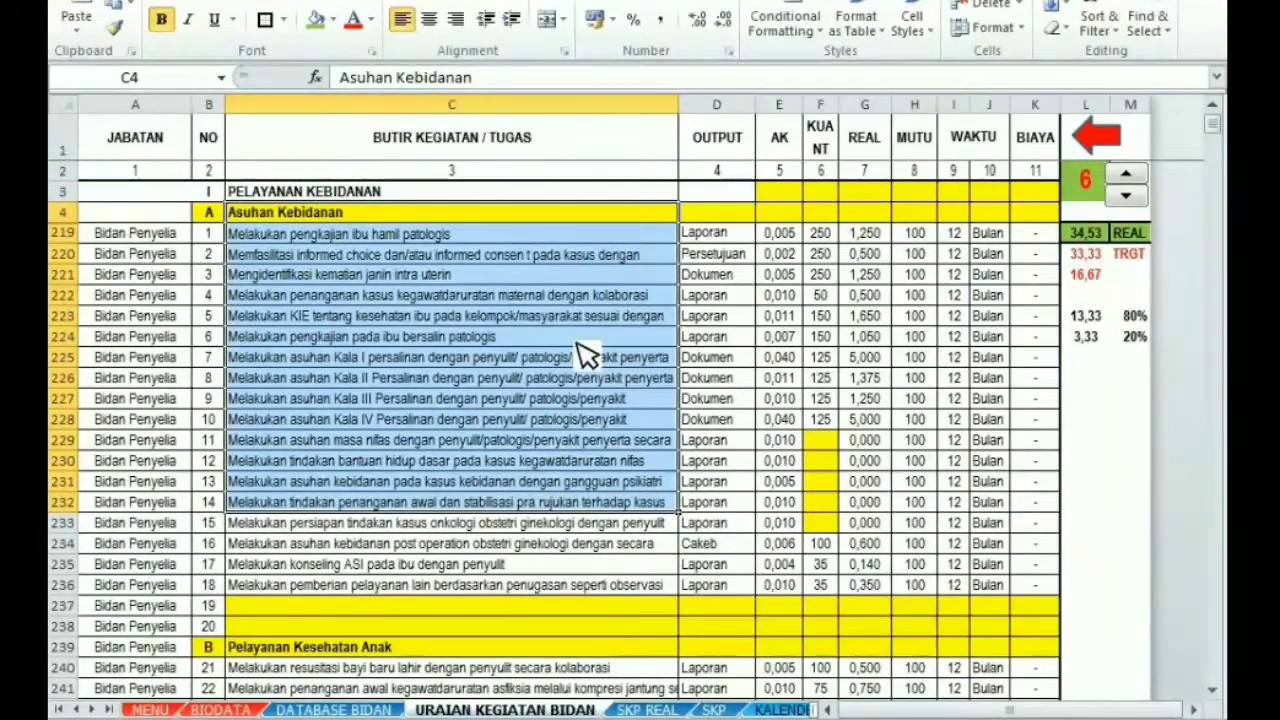
# Examine the 80% and 20% split of the semester credit target beside the Asuhan Kebidanan activities, including its formulas
pyautogui.moveTo(1220, 133); pyautogui.dragTo(1212, 314)
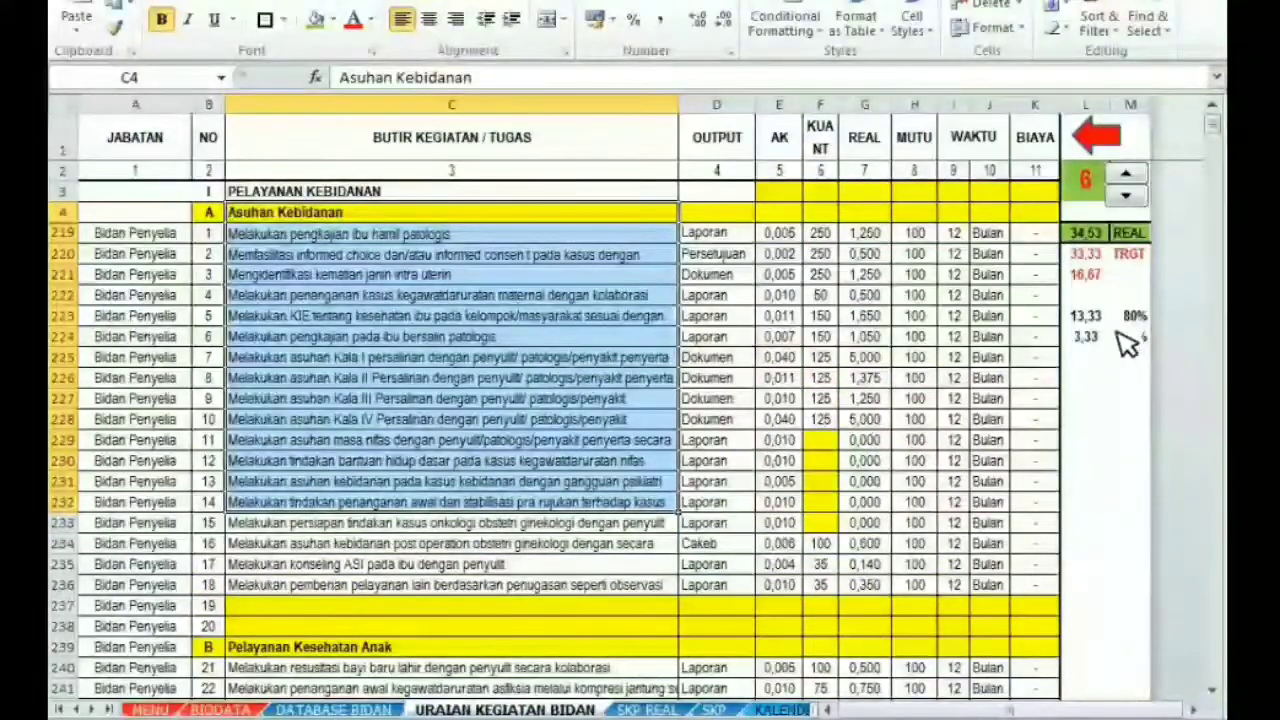
pyautogui.click(1128, 316)
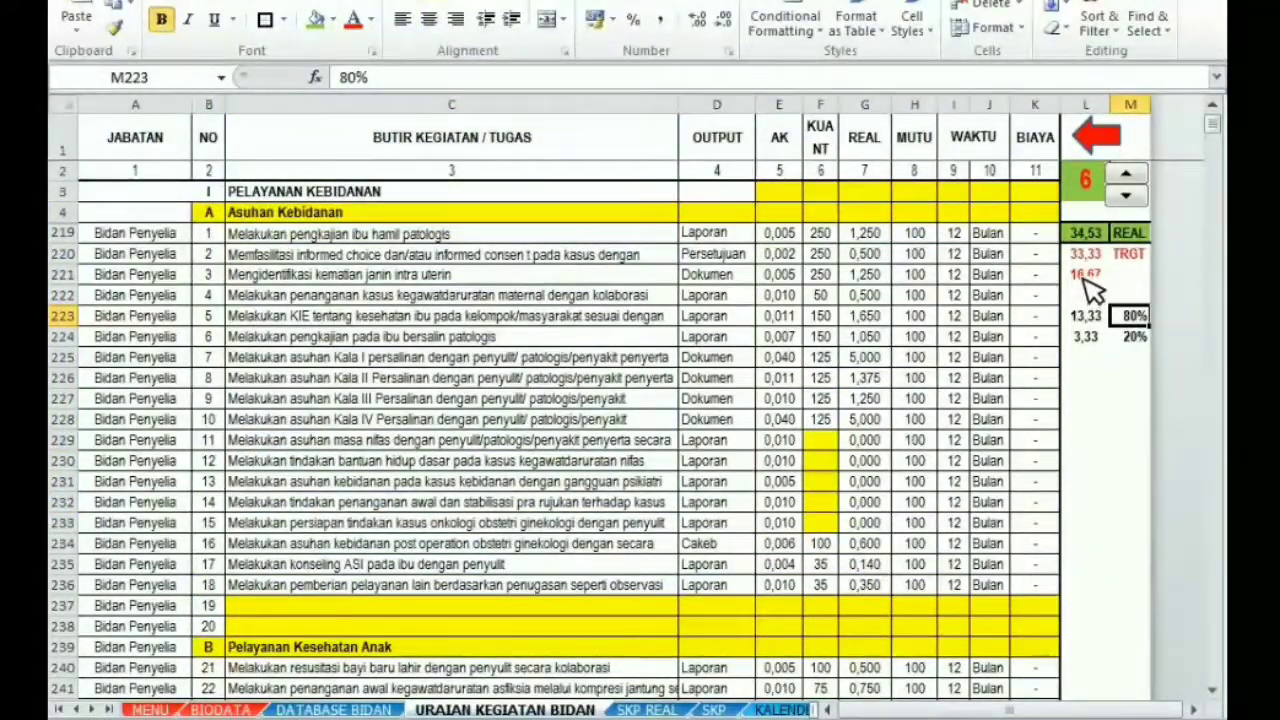
pyautogui.click(1085, 278)
pyautogui.click(1097, 316)
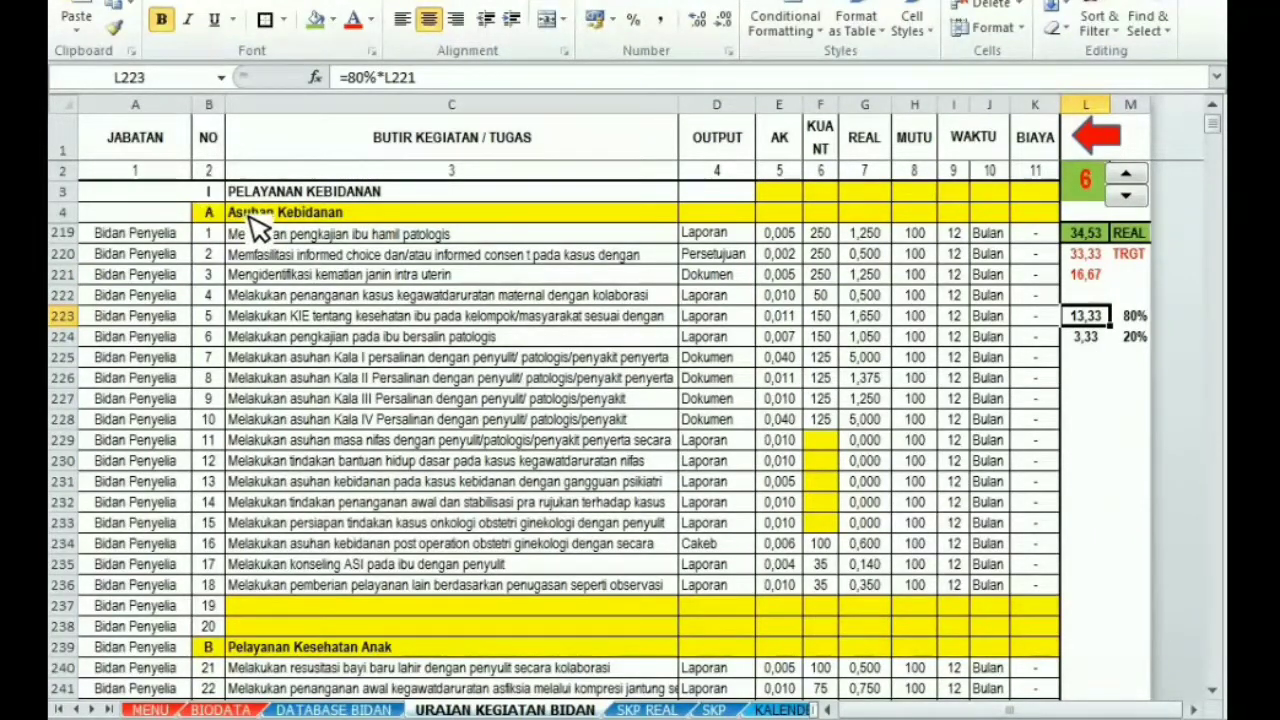
pyautogui.moveTo(258, 214); pyautogui.dragTo(285, 505)
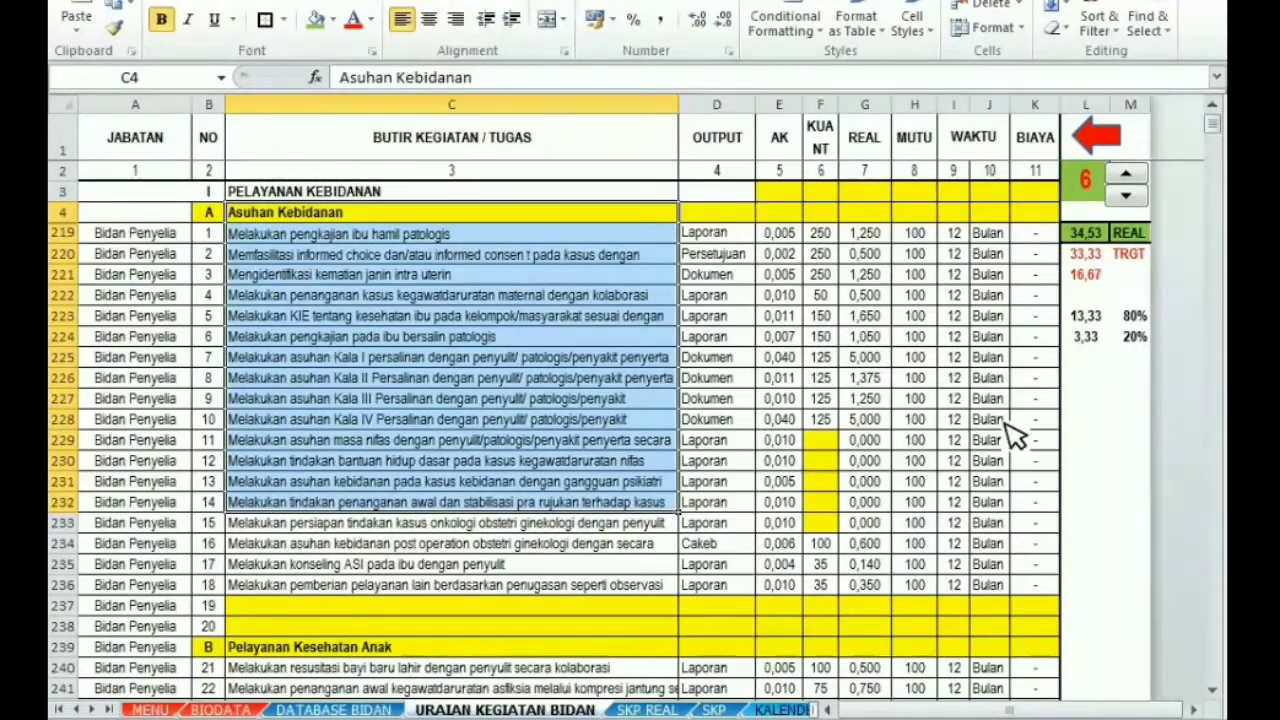
pyautogui.click(1135, 340)
pyautogui.click(1088, 338)
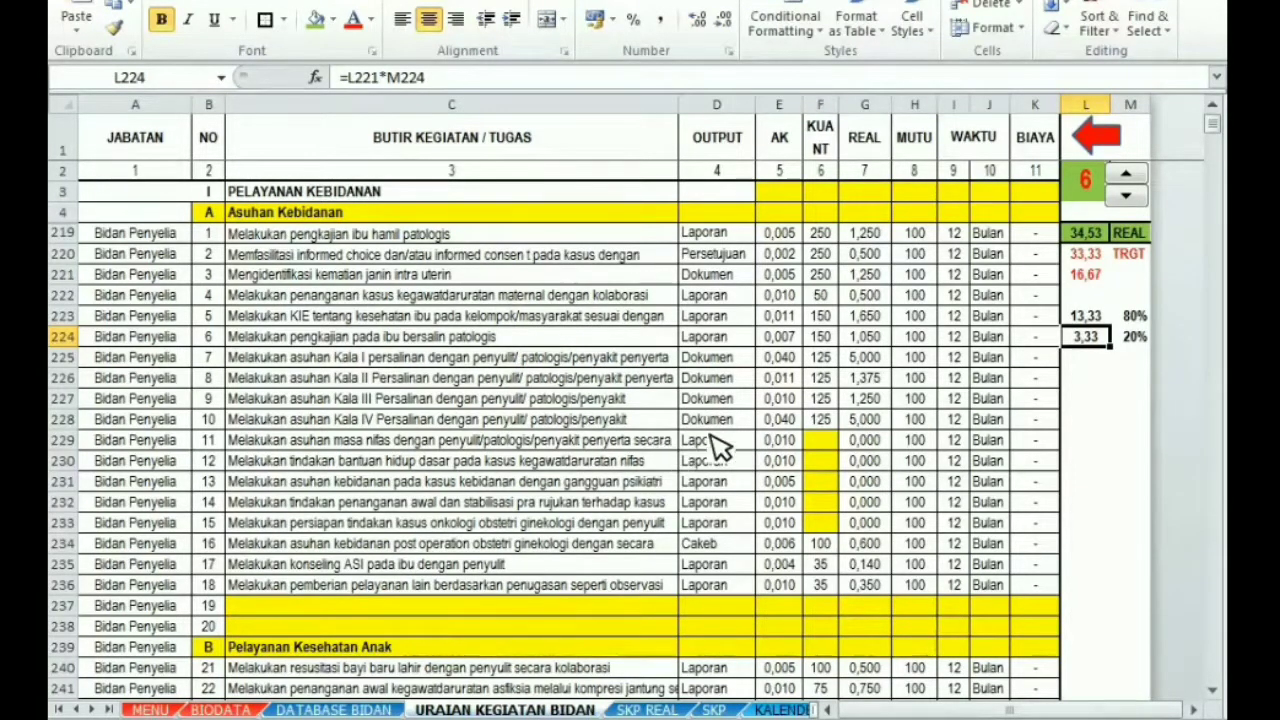
# Review the Pengembangan Profesi activities in section G, from activity 67, Memperoleh ijasah, to activity 73, Pelatihan teknis/magang
pyautogui.moveTo(1222, 138); pyautogui.dragTo(1103, 291)
pyautogui.click(380, 275)
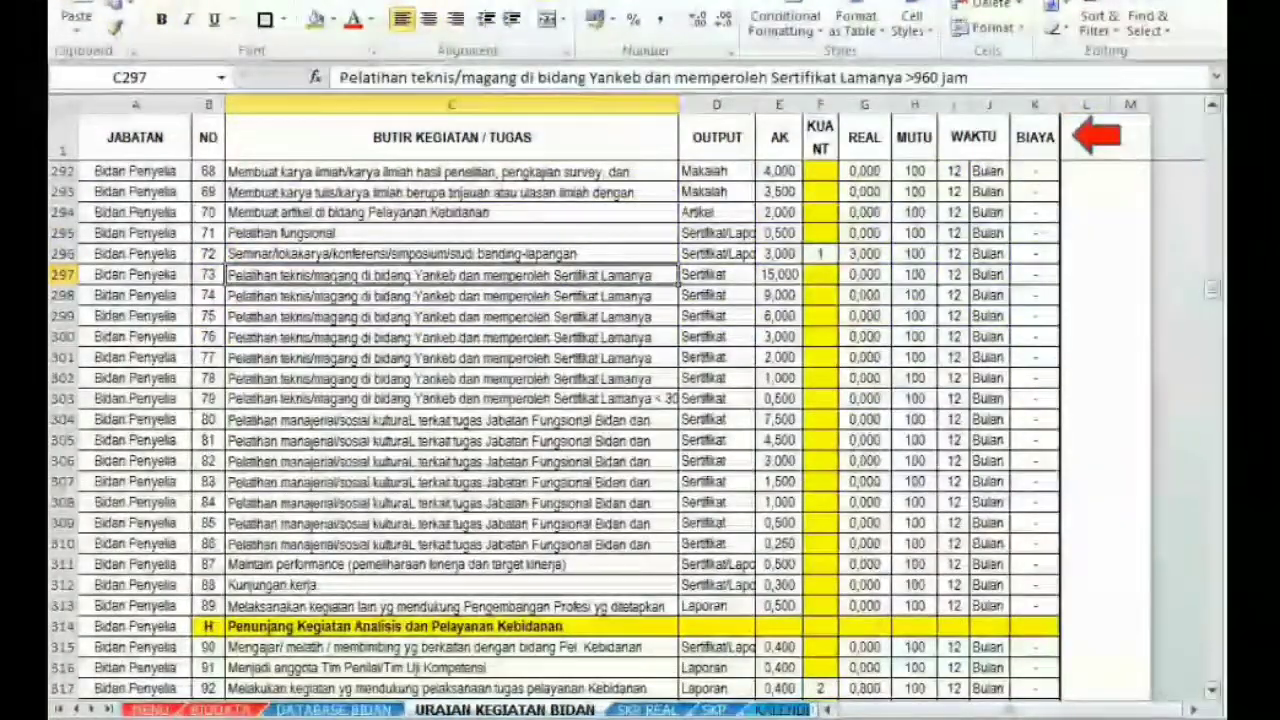
pyautogui.click(1214, 105)
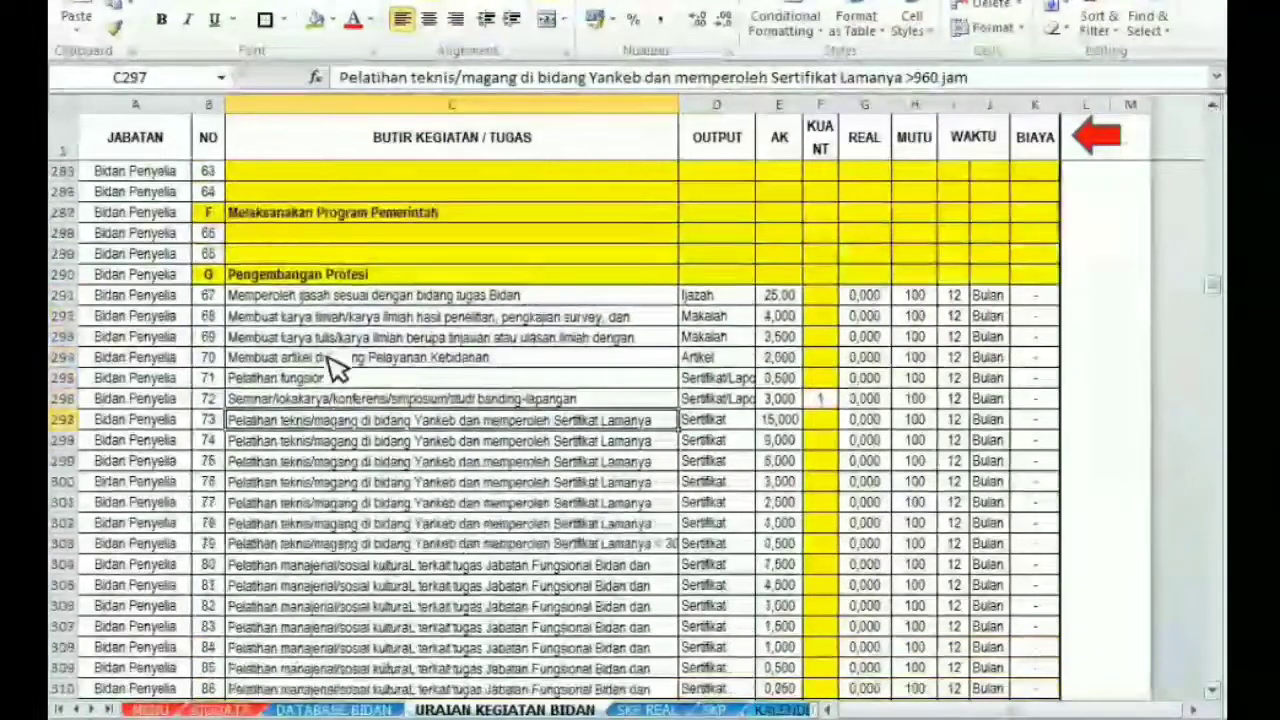
pyautogui.click(270, 296)
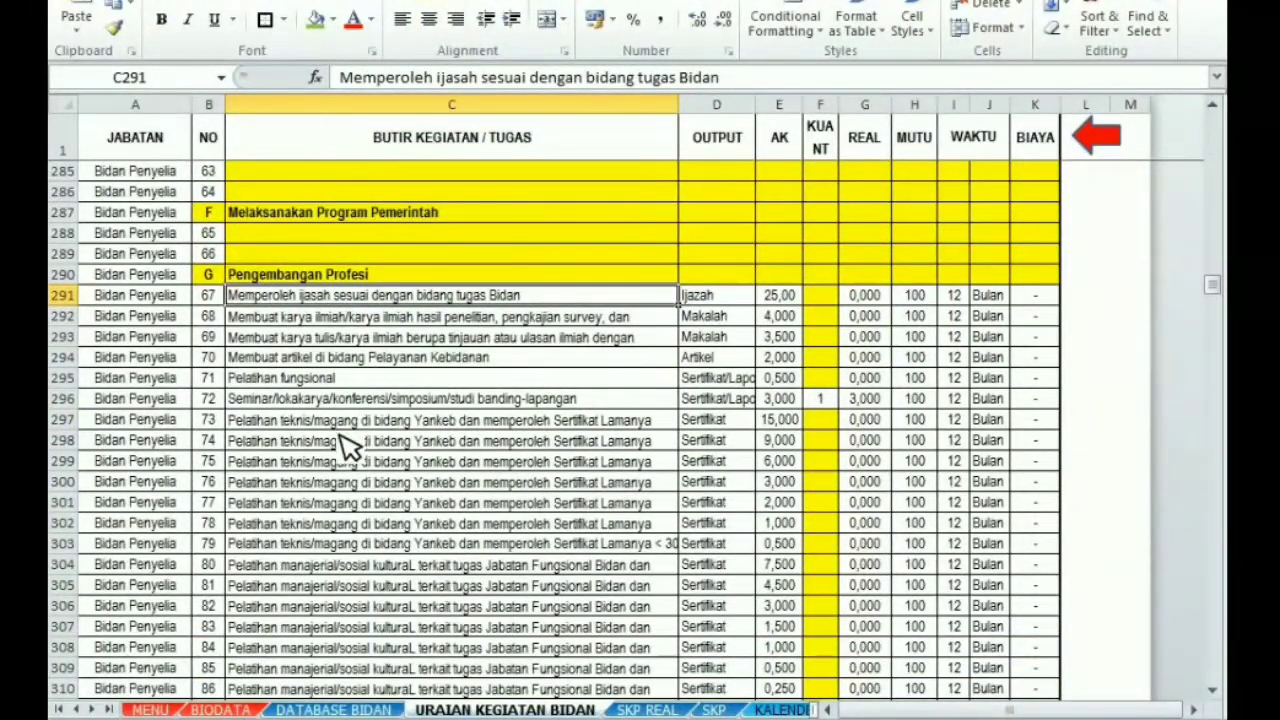
# Open Sheet3 and examine the supporting activities for kenaikan pangkat and the Pengembangan Profesi activities for kenaikan jenjang
pyautogui.click(107, 709)
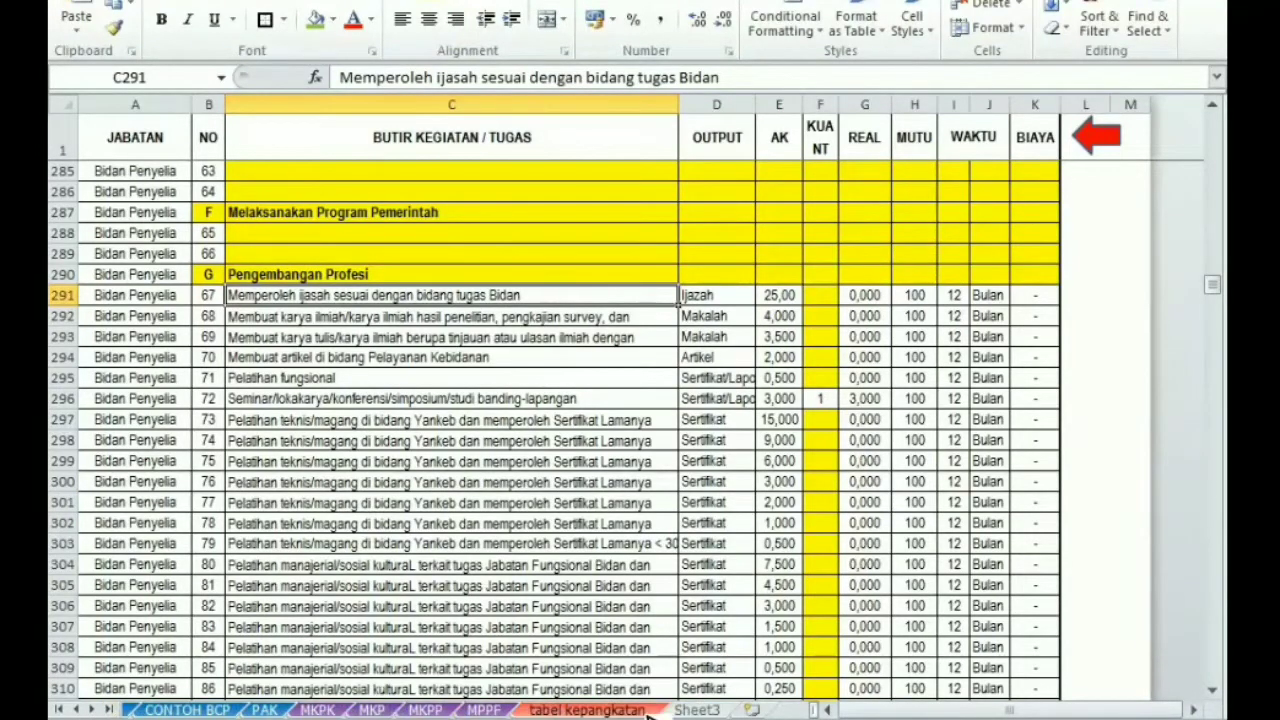
pyautogui.click(697, 709)
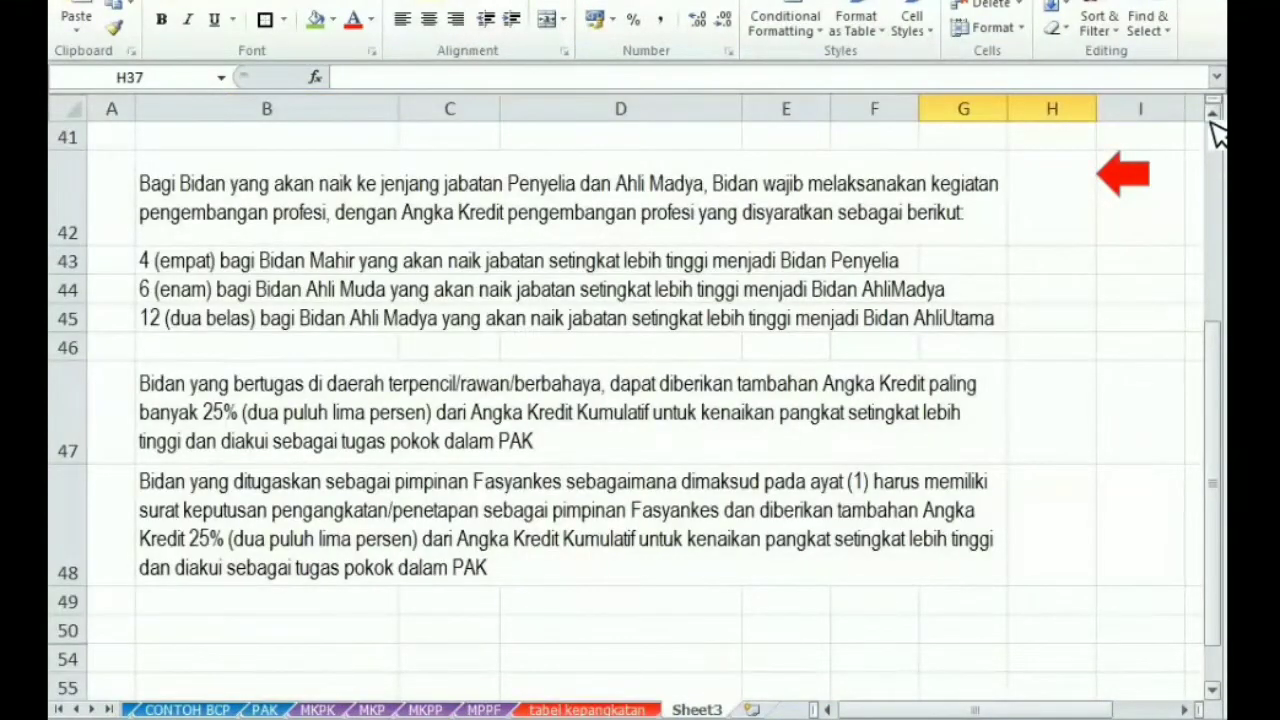
pyautogui.click(1212, 113)
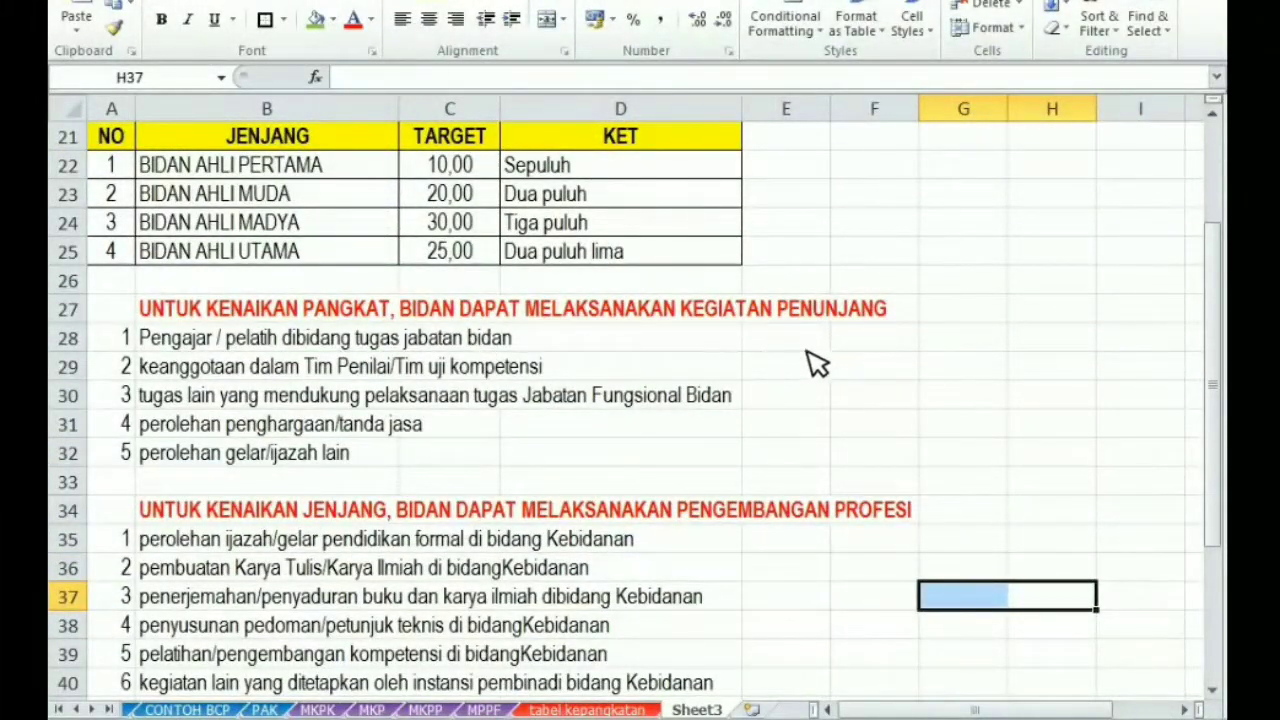
pyautogui.moveTo(175, 340); pyautogui.dragTo(270, 400)
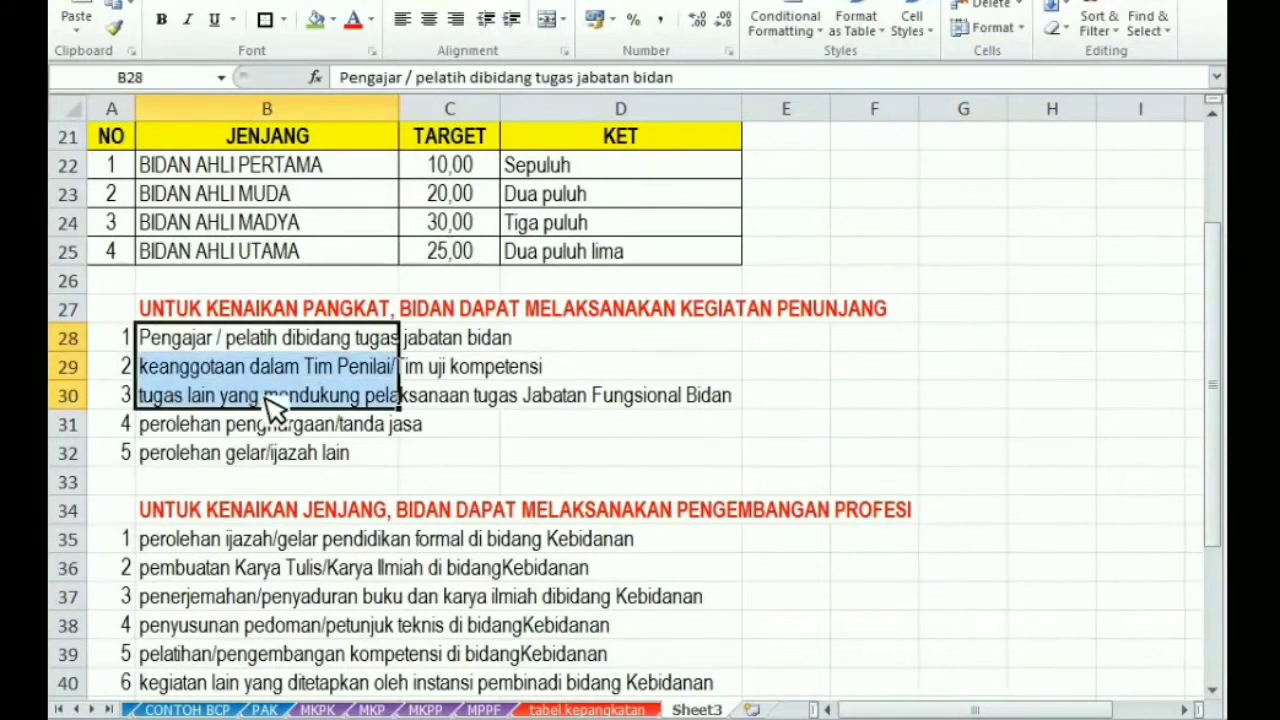
pyautogui.click(195, 403)
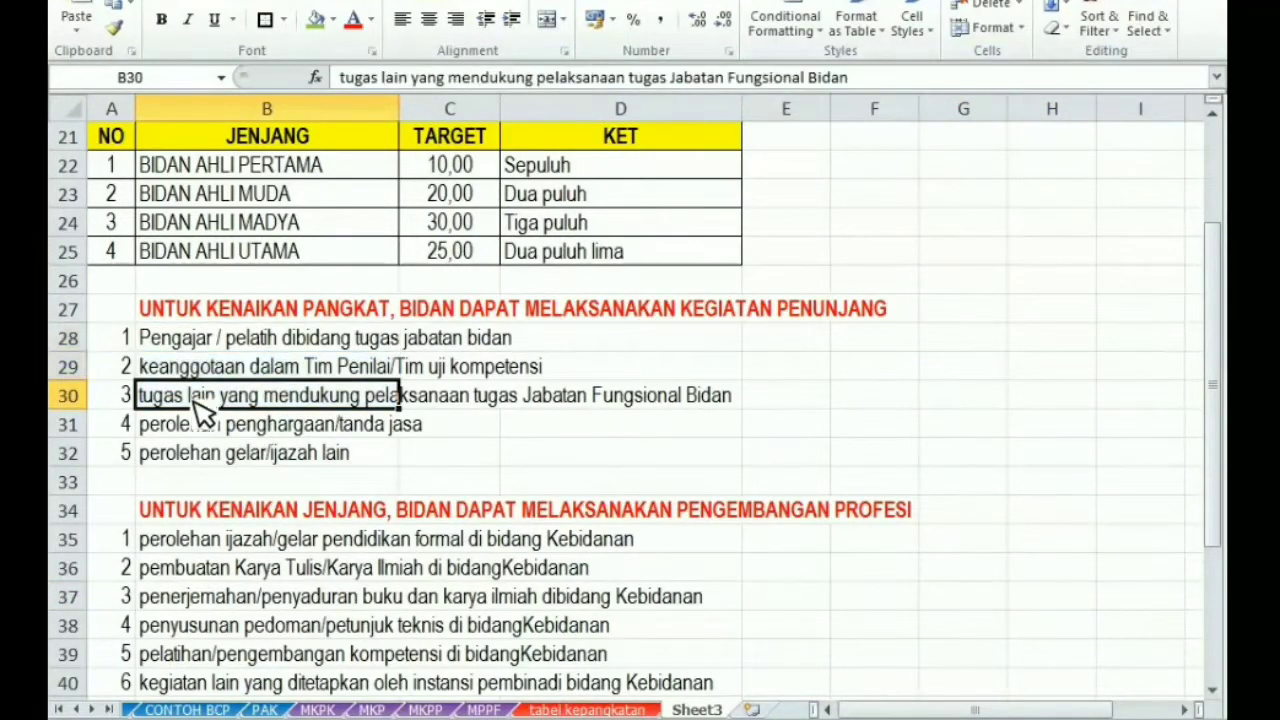
pyautogui.click(241, 481)
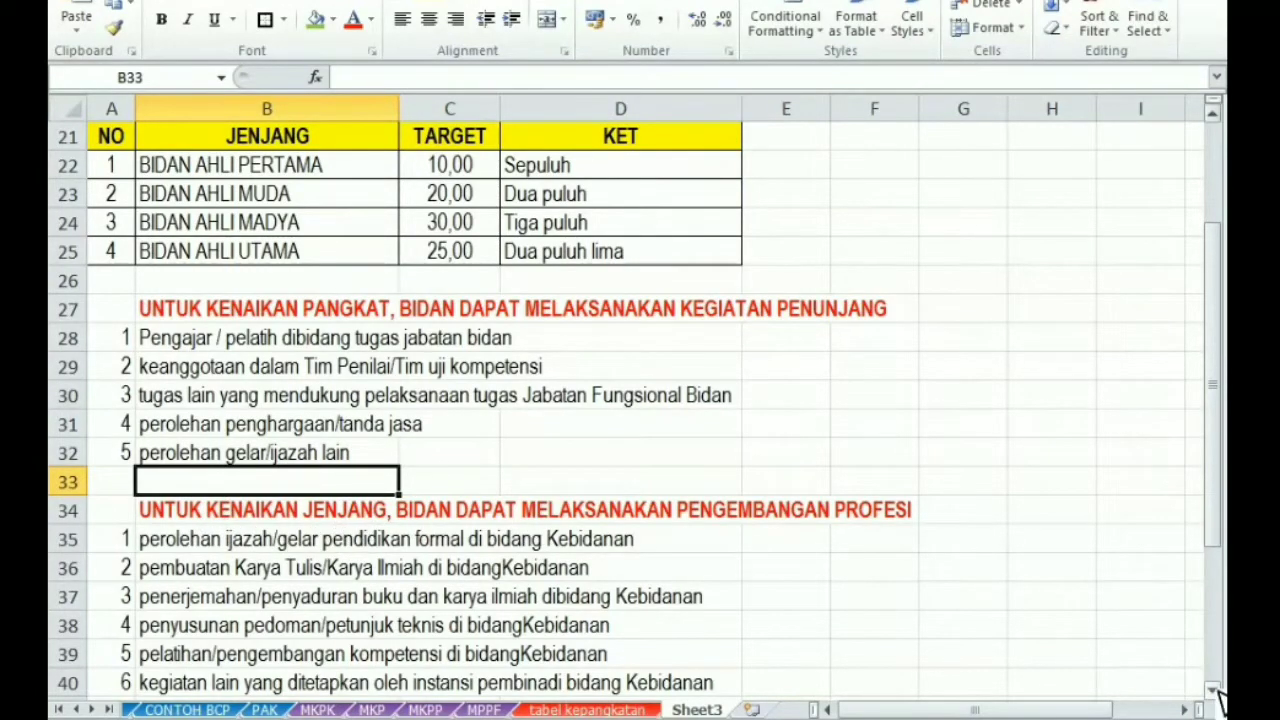
pyautogui.scroll(-1, 1100, 675)
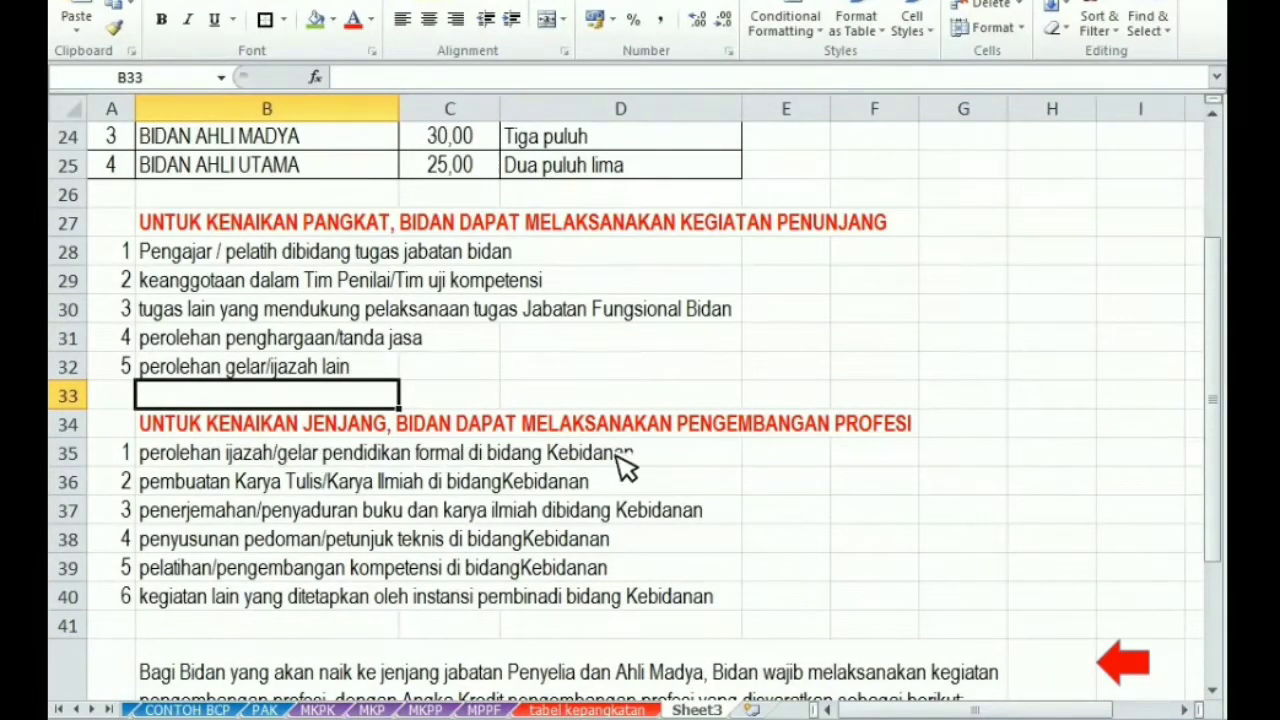
pyautogui.click(840, 452)
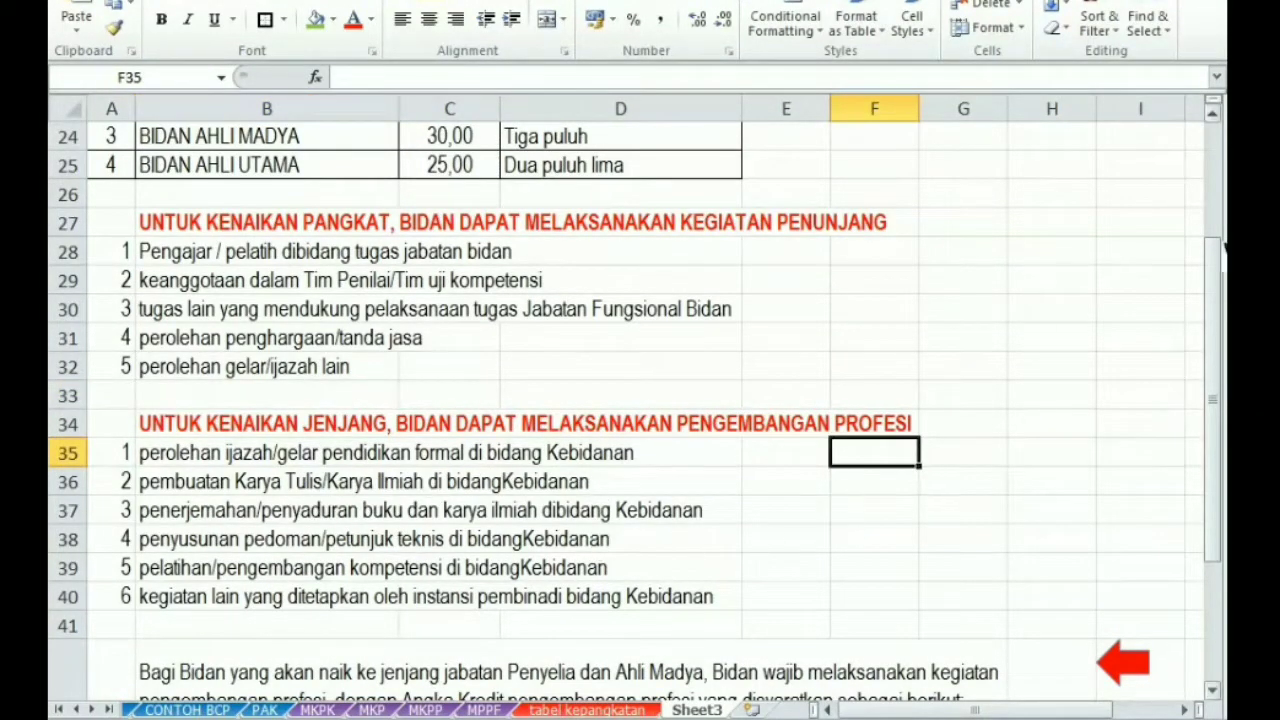
# Examine the yearly Angka Kredit Pemeliharaan tables for Bidan Keterampilan and Bidan Keahlian on Sheet3
pyautogui.click(1213, 113)
pyautogui.click(1213, 113)
pyautogui.click(1213, 113)
pyautogui.click(1213, 113)
pyautogui.click(1213, 113)
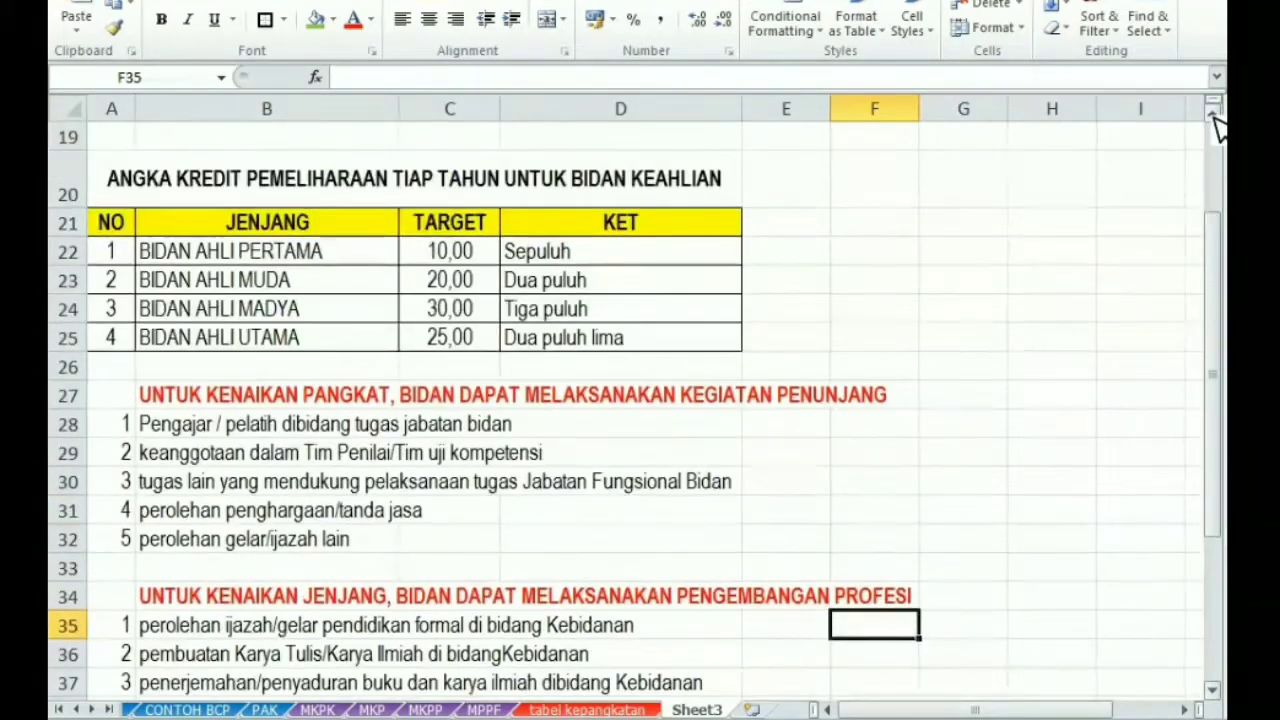
pyautogui.click(1213, 113)
pyautogui.click(1213, 113)
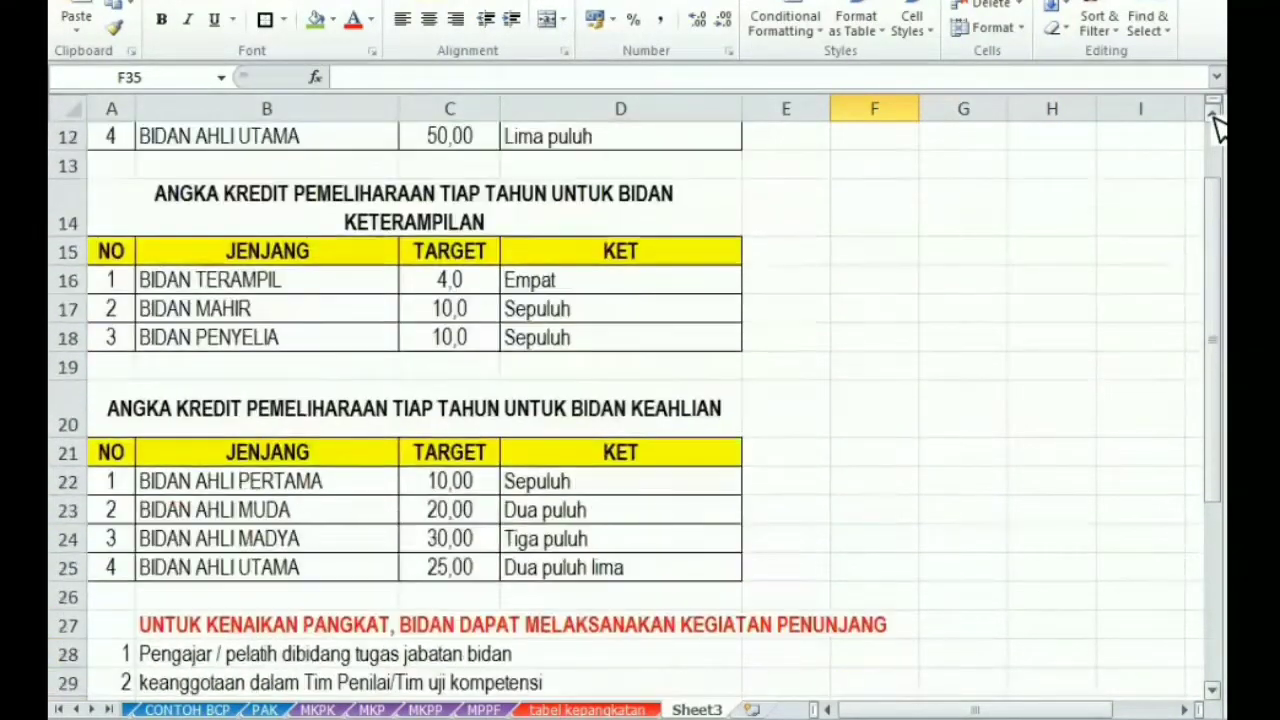
pyautogui.click(1213, 113)
pyautogui.click(1213, 113)
pyautogui.click(1213, 113)
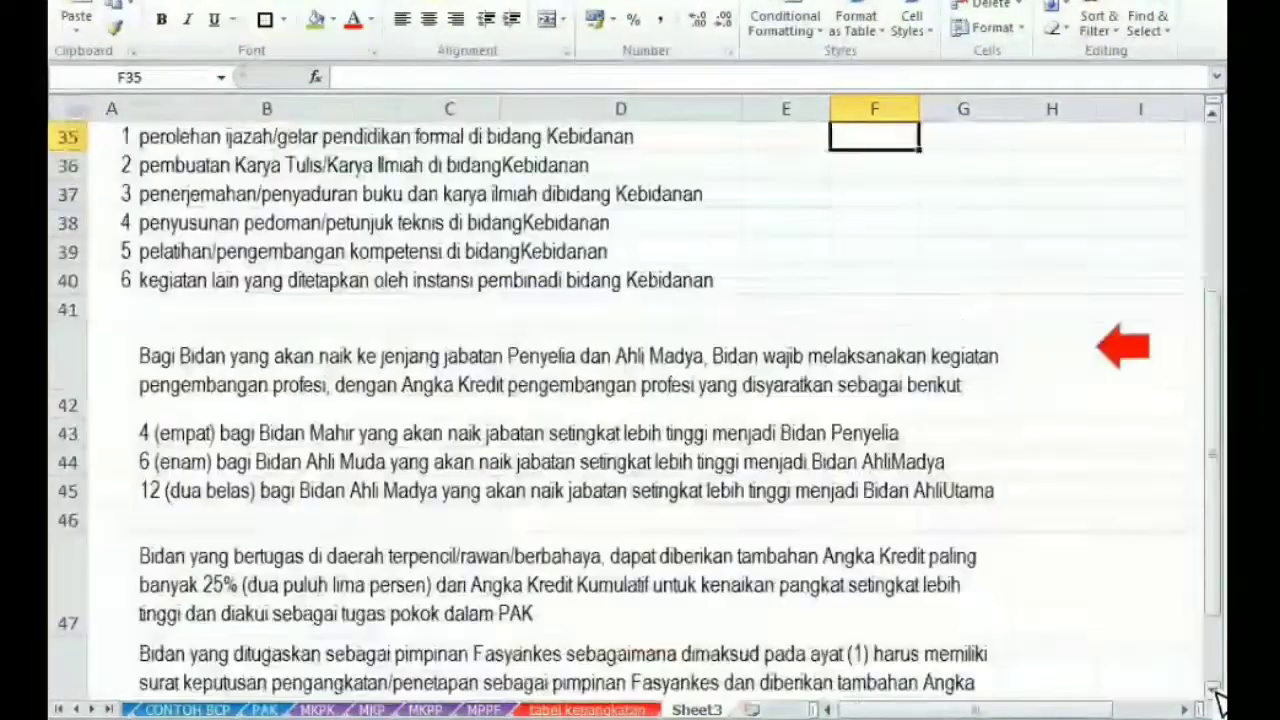
# Read the Pengembangan Profesi credit requirements and the additional-credit rules for remote postings and Fasyankes leaders at the end of Sheet3
pyautogui.click(1214, 691)
pyautogui.click(1214, 691)
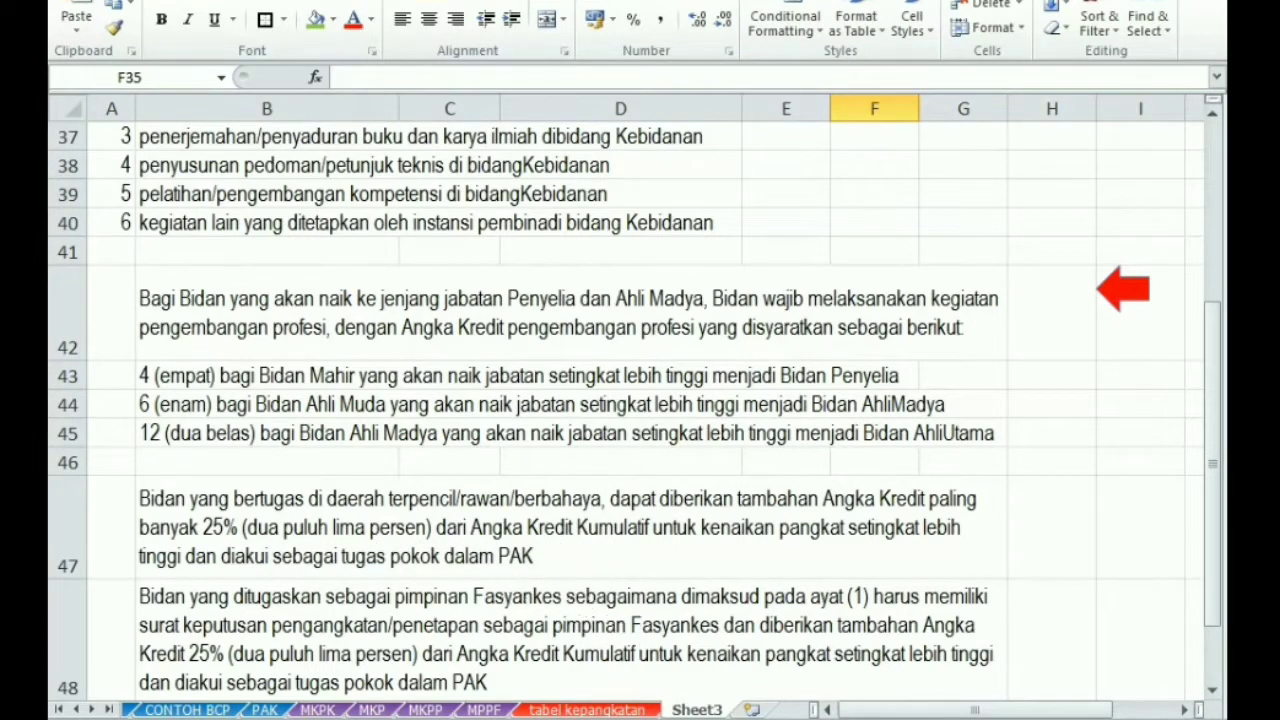
pyautogui.scroll(-4, 1212, 690)
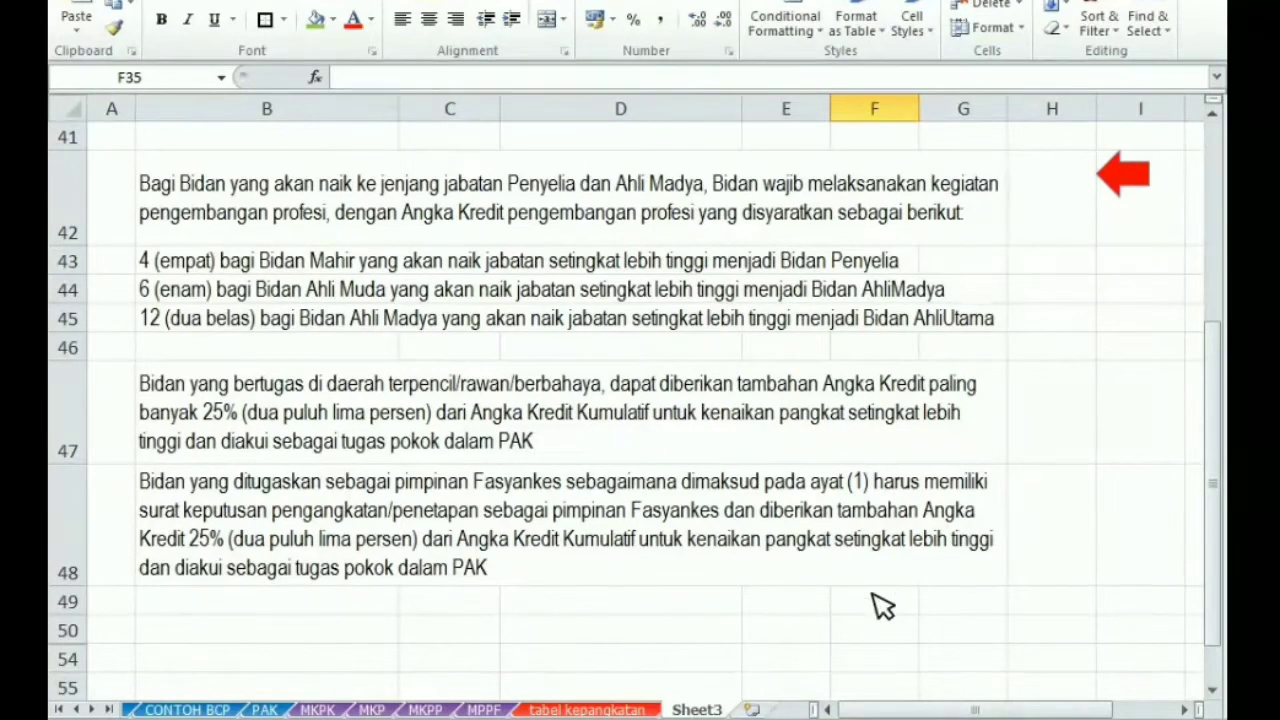
# Open the SKP REAL sheet from the MENU sheet and examine its yearly and semester AK targets and the AK column total
pyautogui.click(1134, 190)
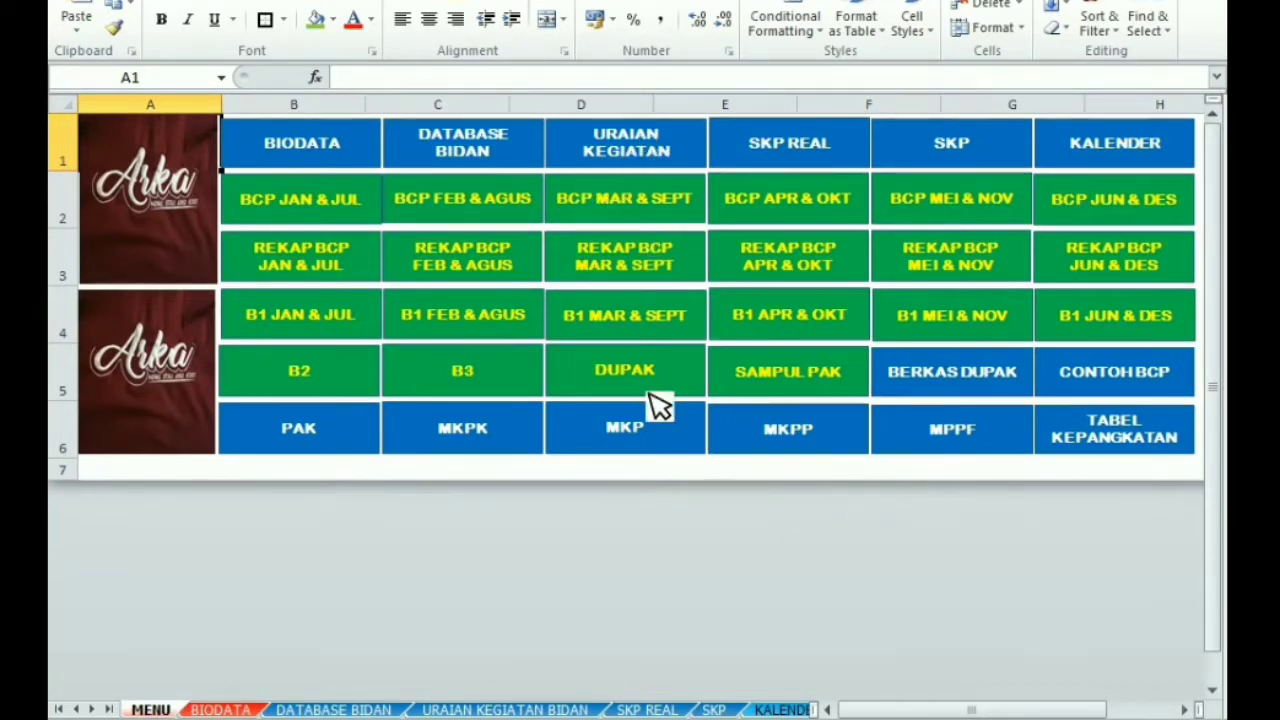
pyautogui.click(795, 163)
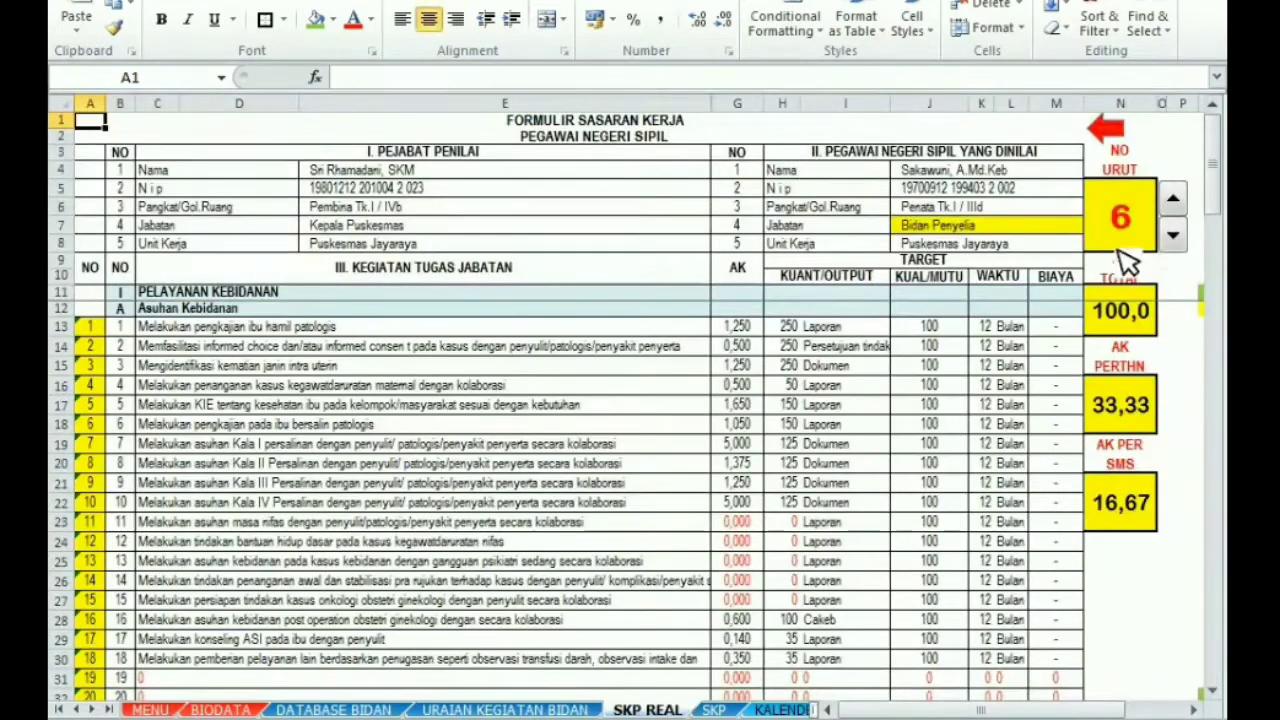
pyautogui.click(1122, 412)
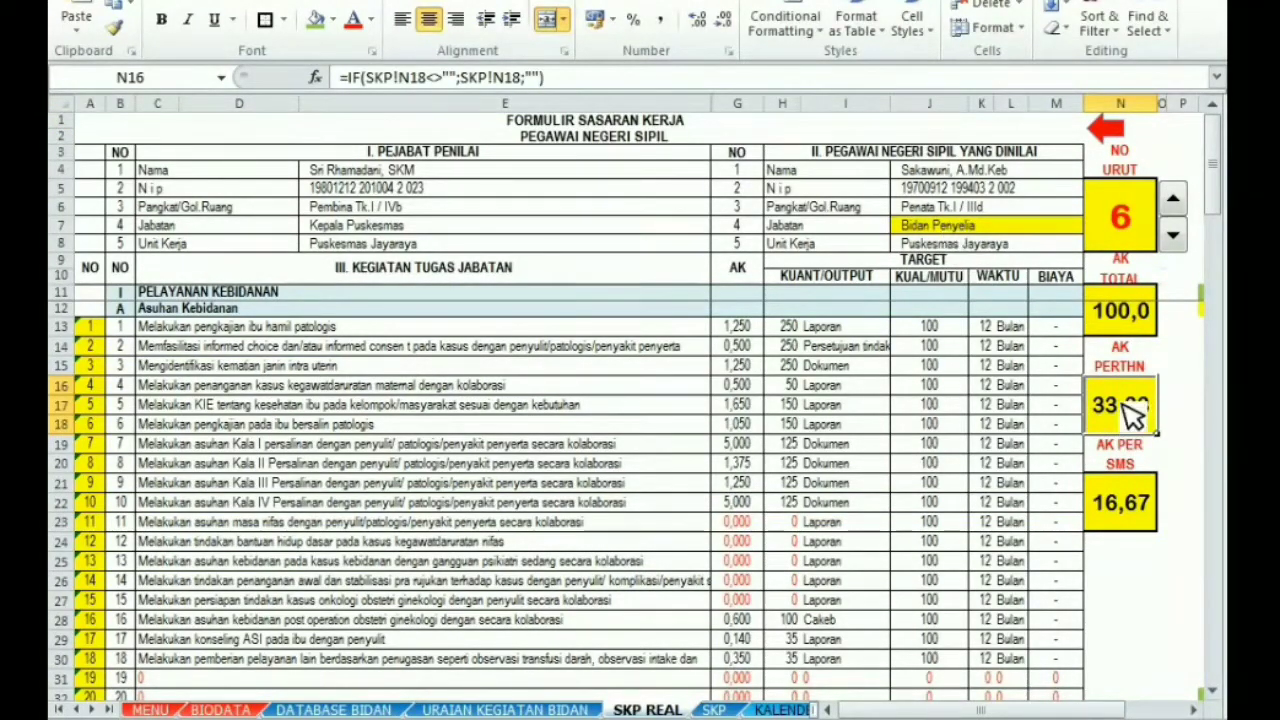
pyautogui.click(1135, 510)
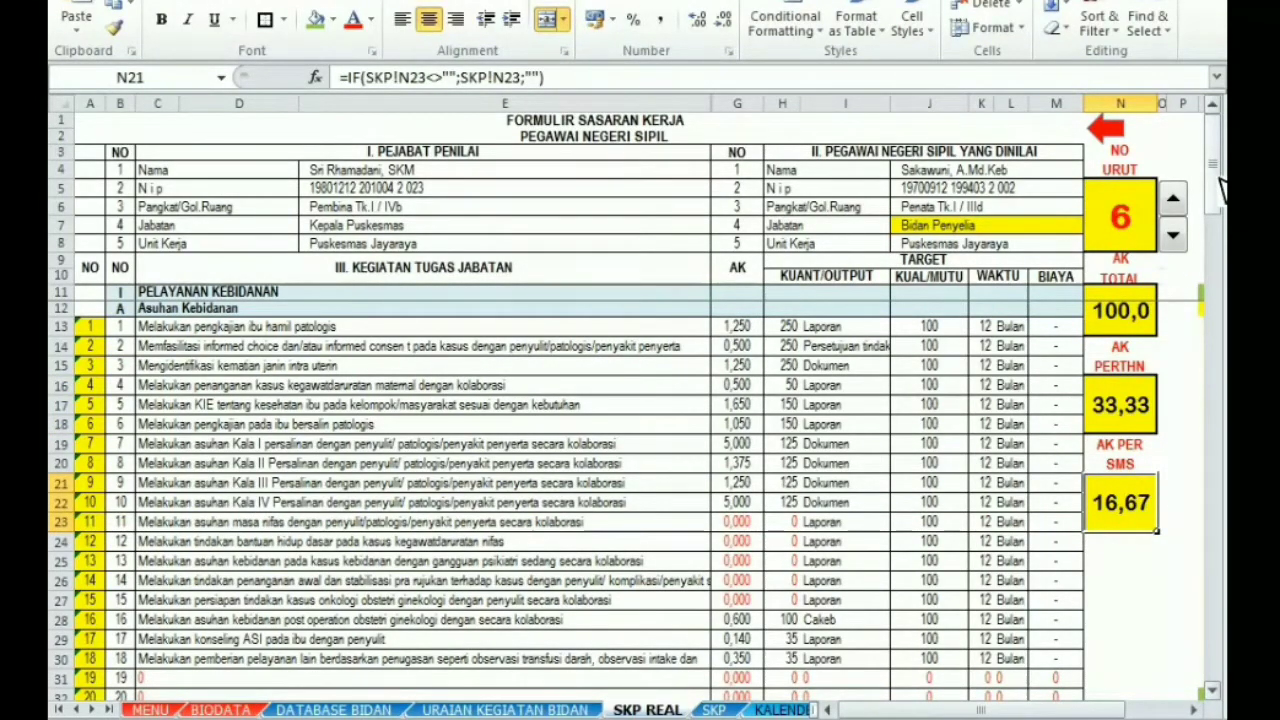
pyautogui.moveTo(1220, 182); pyautogui.dragTo(1211, 686)
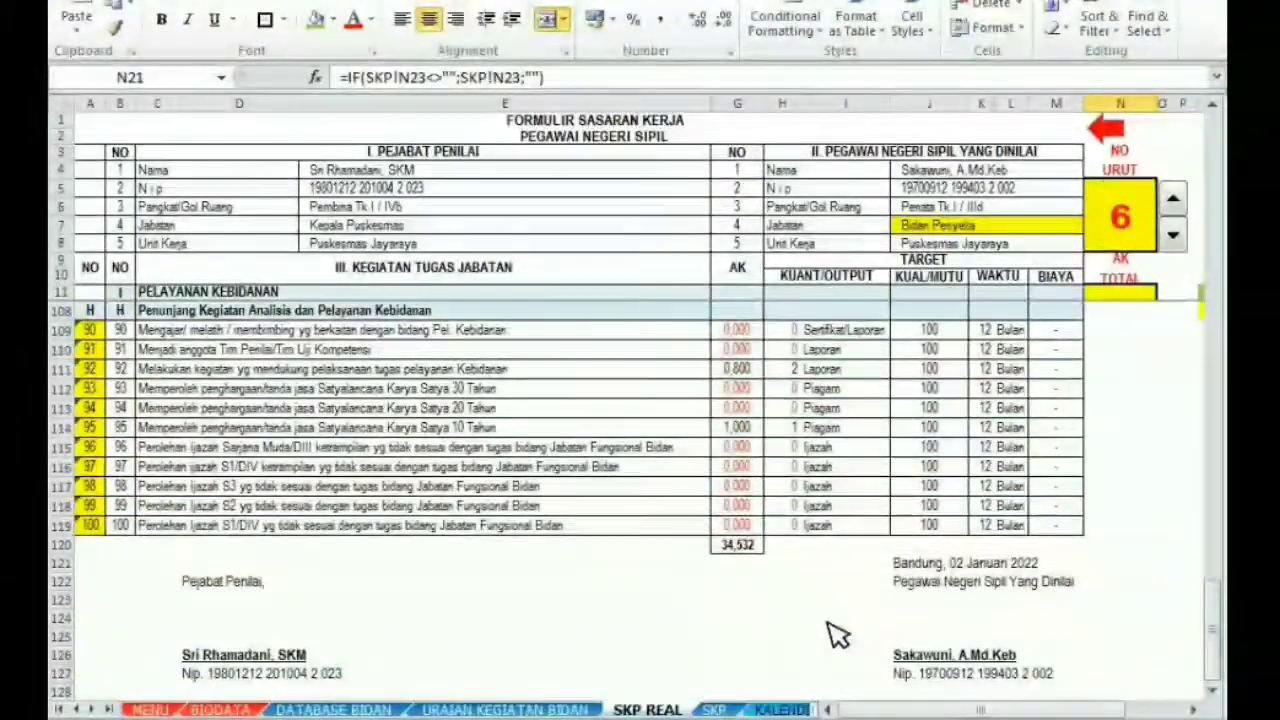
pyautogui.click(742, 545)
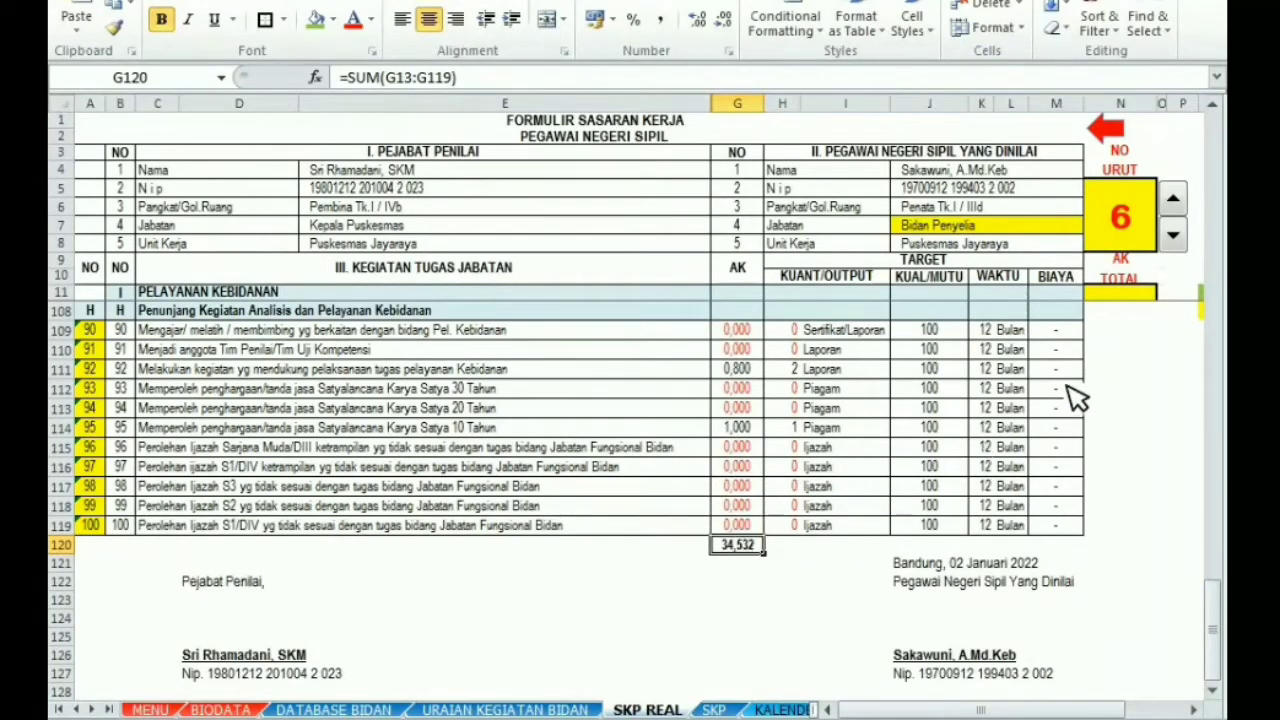
# Clear the yellow NO entries 11 to 15 of the zero-AK Asuhan Kebidanan activities in A23:A27 of SKP REAL
pyautogui.moveTo(1213, 620); pyautogui.dragTo(1213, 145)
pyautogui.click(1123, 404)
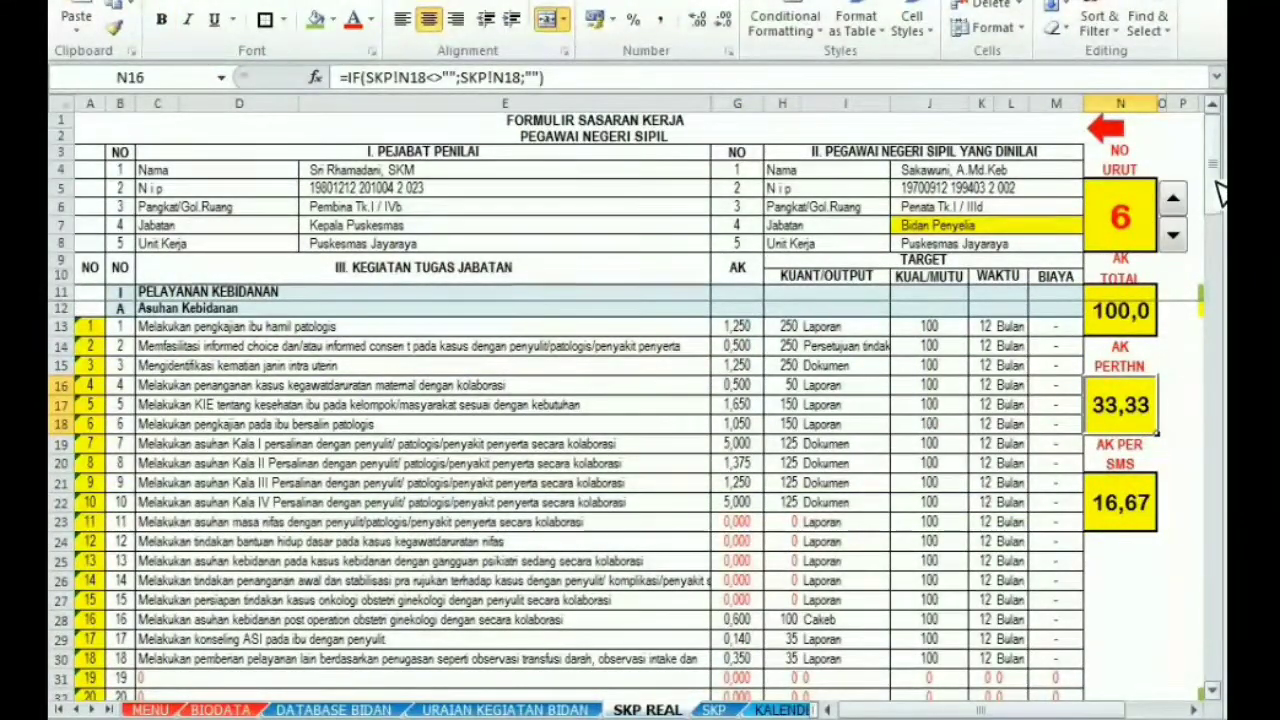
pyautogui.moveTo(1222, 190); pyautogui.dragTo(1176, 190)
pyautogui.moveTo(740, 521); pyautogui.dragTo(790, 602)
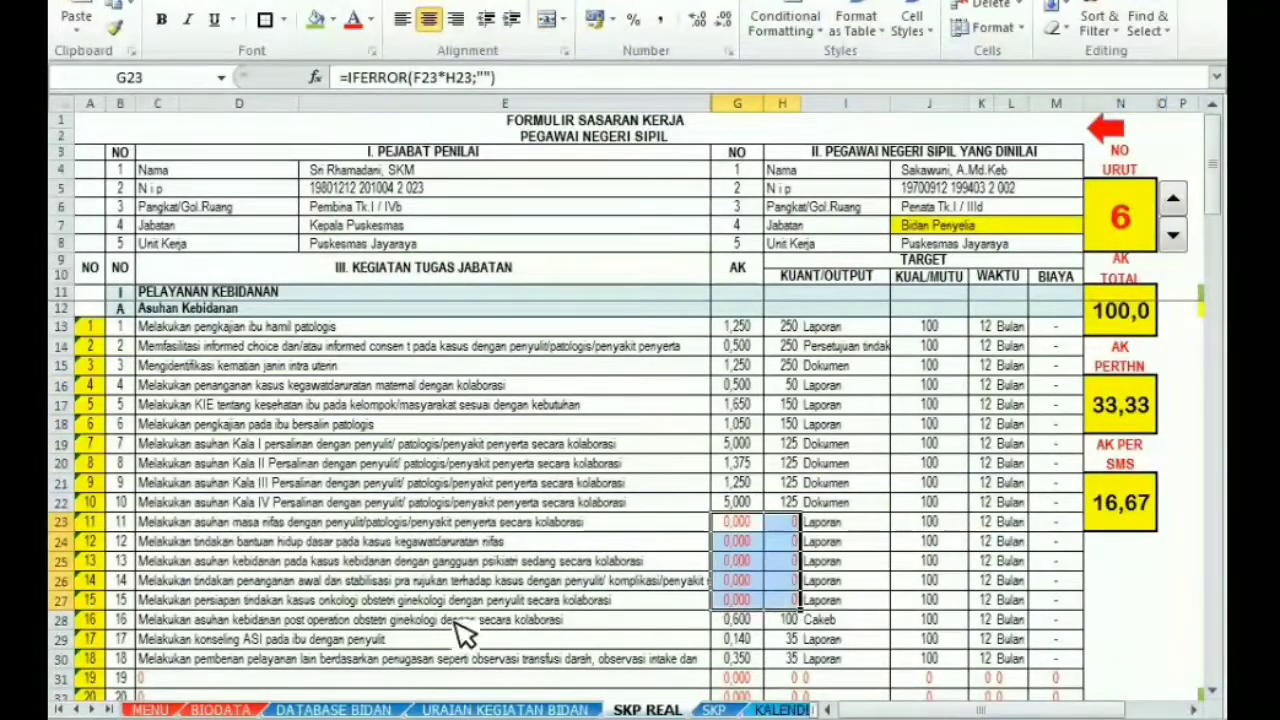
pyautogui.click(98, 528)
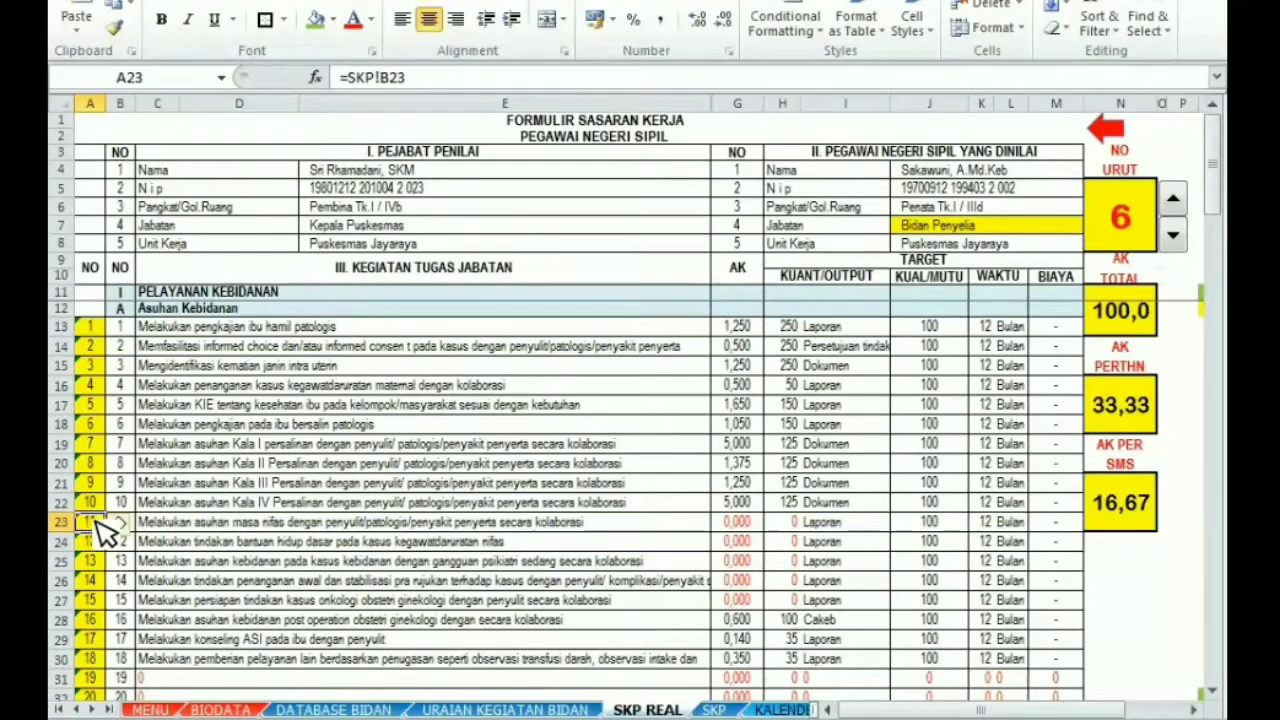
pyautogui.moveTo(98, 521); pyautogui.dragTo(104, 594)
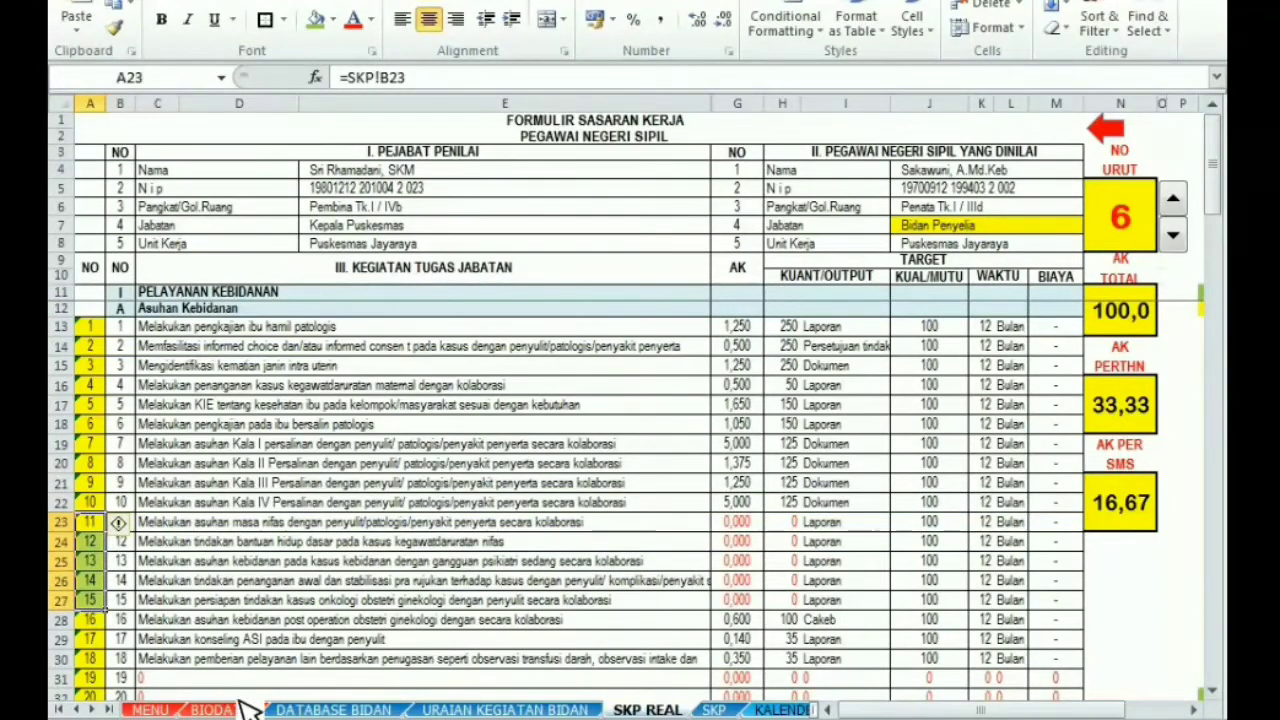
pyautogui.press('Delete')
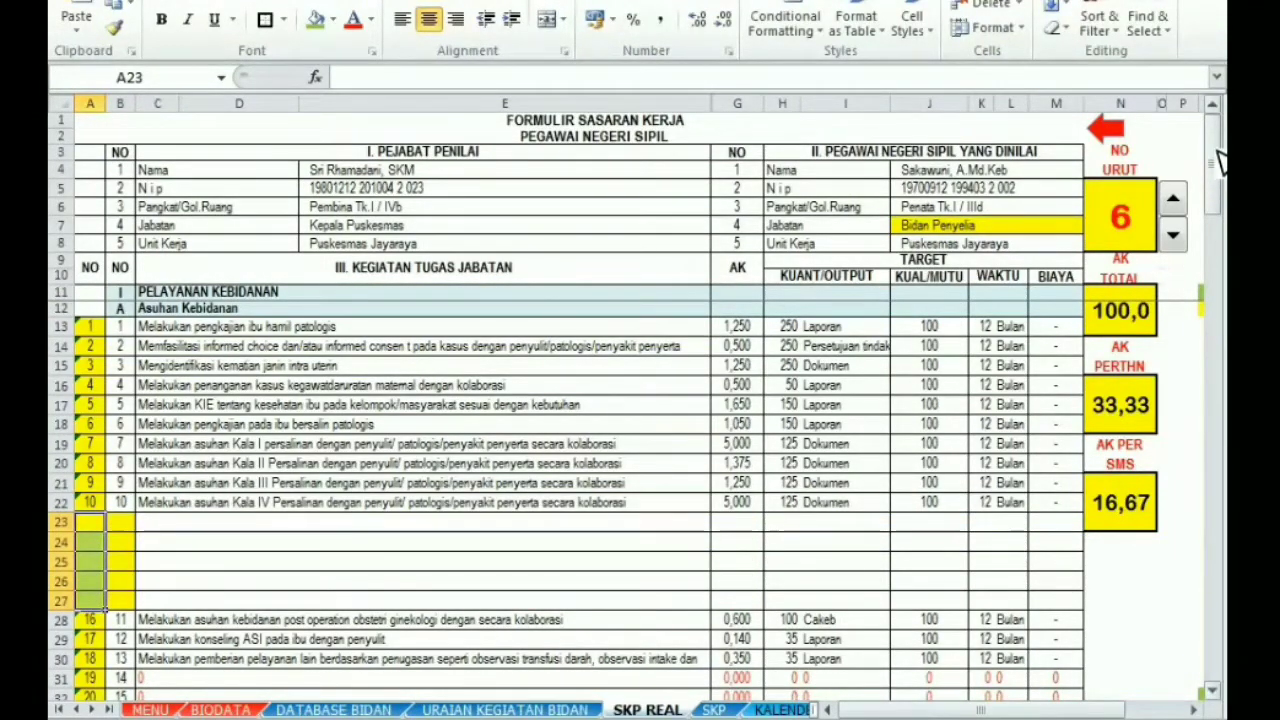
# Clear the yellow NO entries 19 and 20 in A31:A32 at the end of the Asuhan Kebidanan section
pyautogui.moveTo(1217, 154); pyautogui.dragTo(1217, 183)
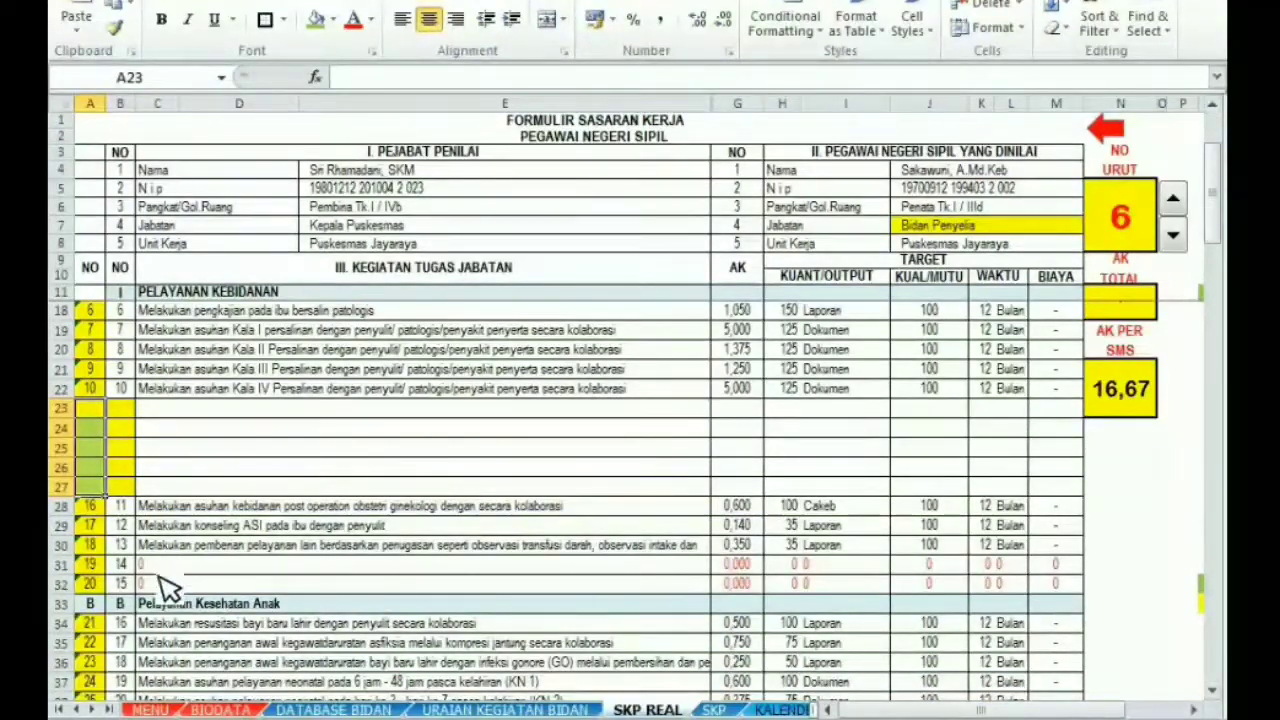
pyautogui.moveTo(87, 567); pyautogui.dragTo(92, 587)
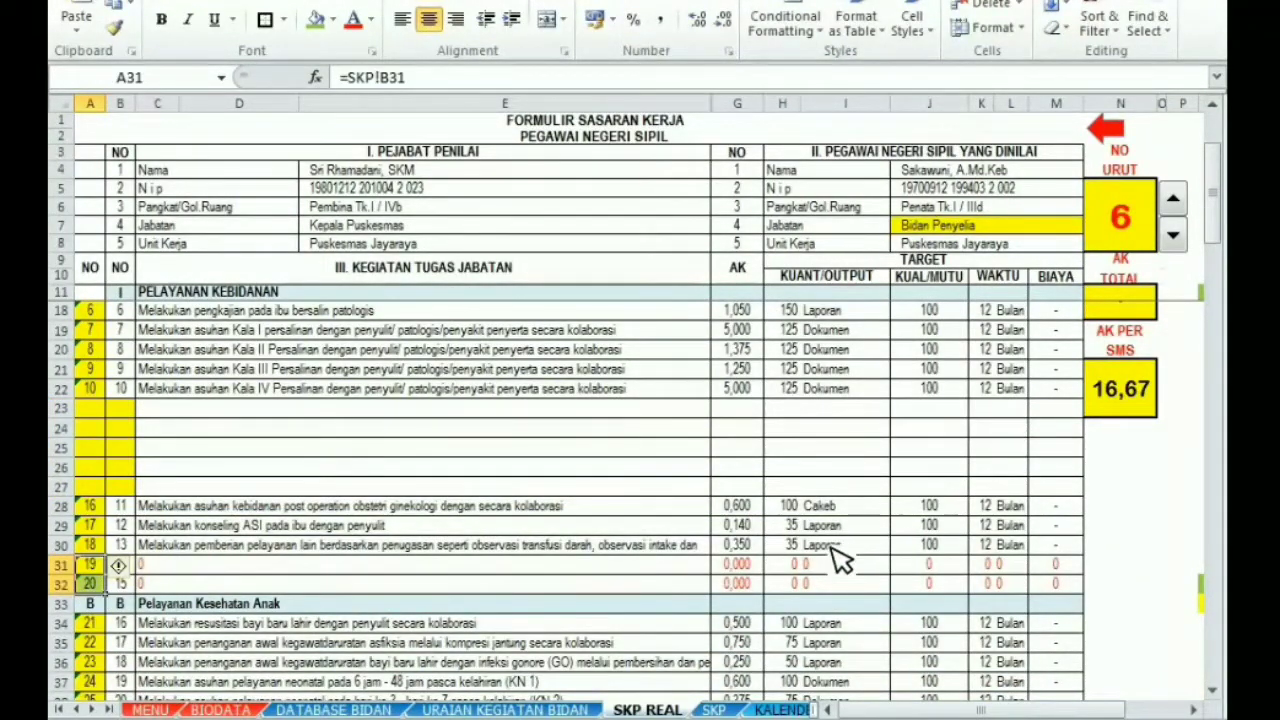
pyautogui.press('Delete')
# Clear the NO entries 36 and 37 of the zero-AK reproductive health and family planning activities in A50:A51
pyautogui.moveTo(1221, 257); pyautogui.dragTo(1221, 290)
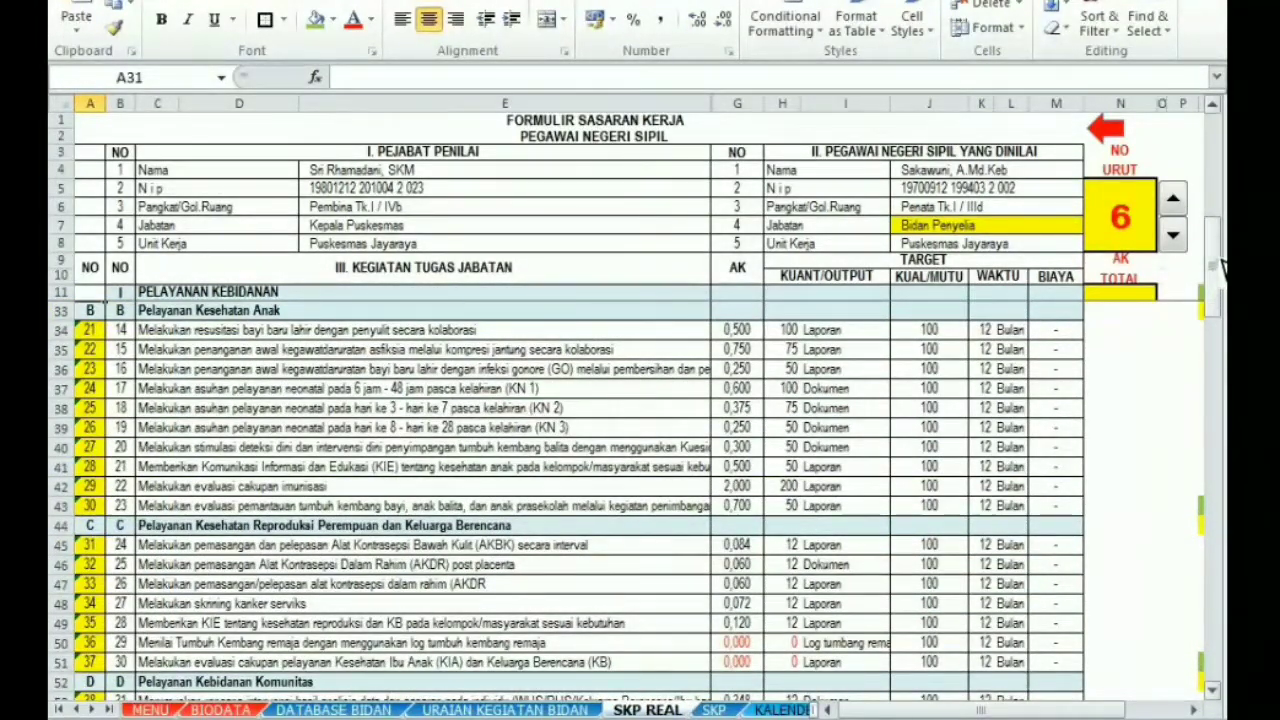
pyautogui.moveTo(1221, 262); pyautogui.dragTo(1221, 267)
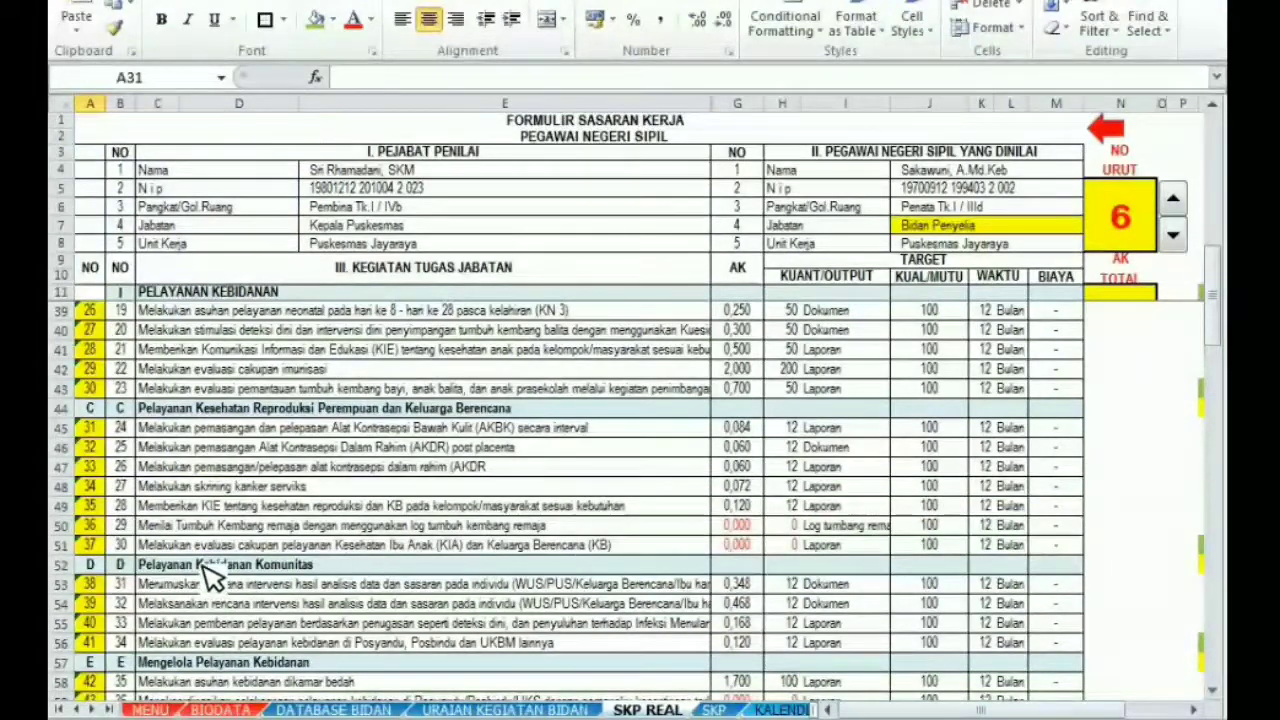
pyautogui.moveTo(90, 526); pyautogui.dragTo(95, 553)
pyautogui.press('Delete')
# Clear the zero-AK NO entries under Mengelola Pelayanan Kebidanan in A59:A60 and A63:A80, and under Melaksanakan Program Pemerintah in A82:A83
pyautogui.moveTo(1222, 325); pyautogui.dragTo(1222, 333)
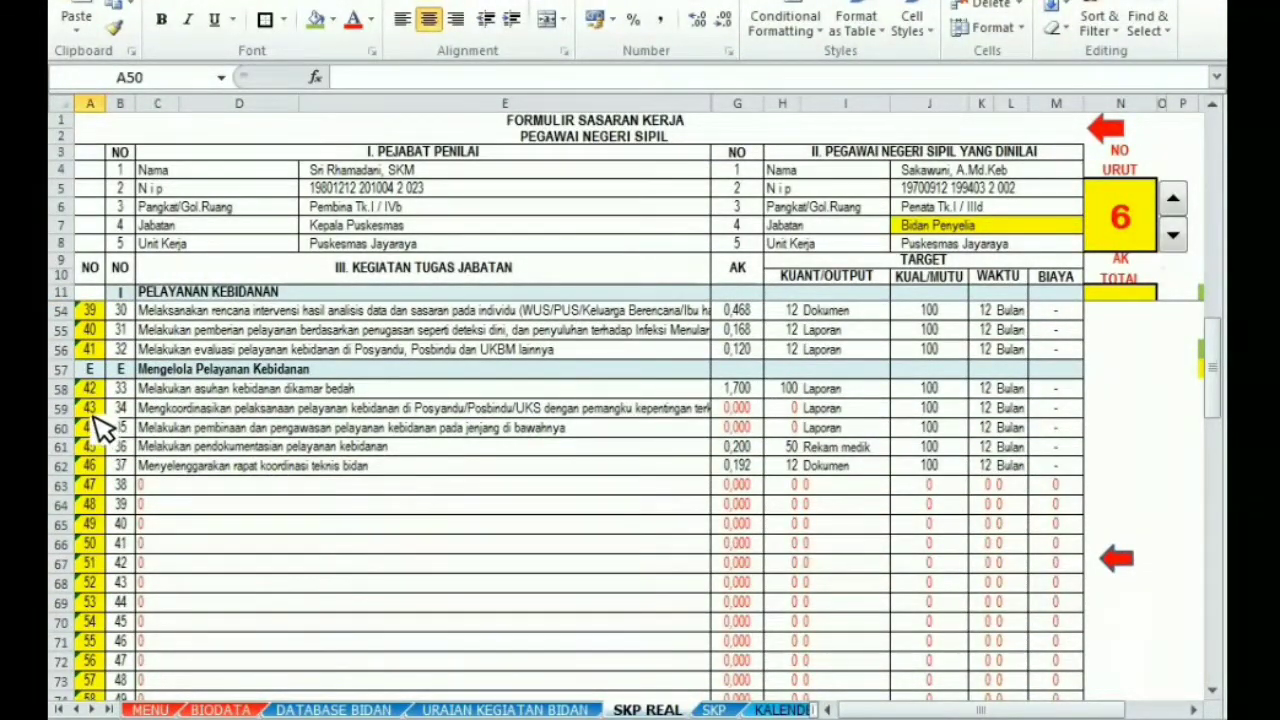
pyautogui.moveTo(90, 408); pyautogui.dragTo(97, 428)
pyautogui.press('Delete')
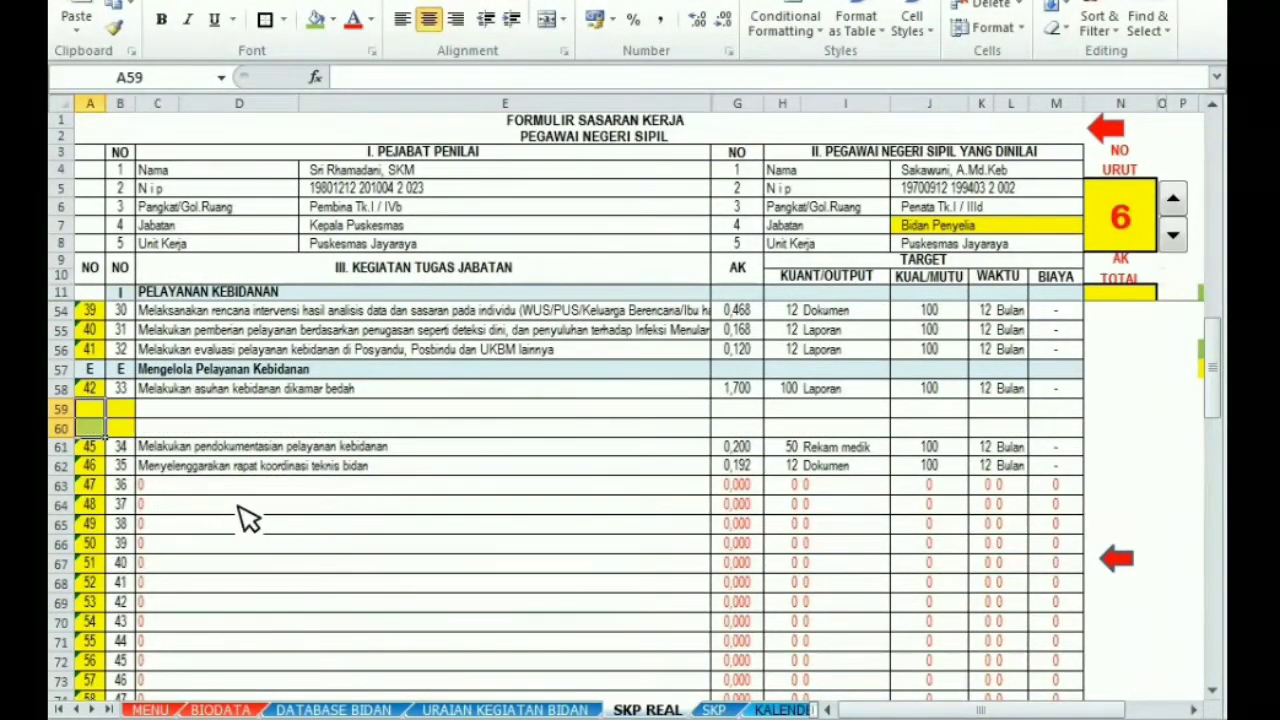
pyautogui.moveTo(93, 484); pyautogui.dragTo(90, 662)
pyautogui.press('Delete')
pyautogui.press('Delete')
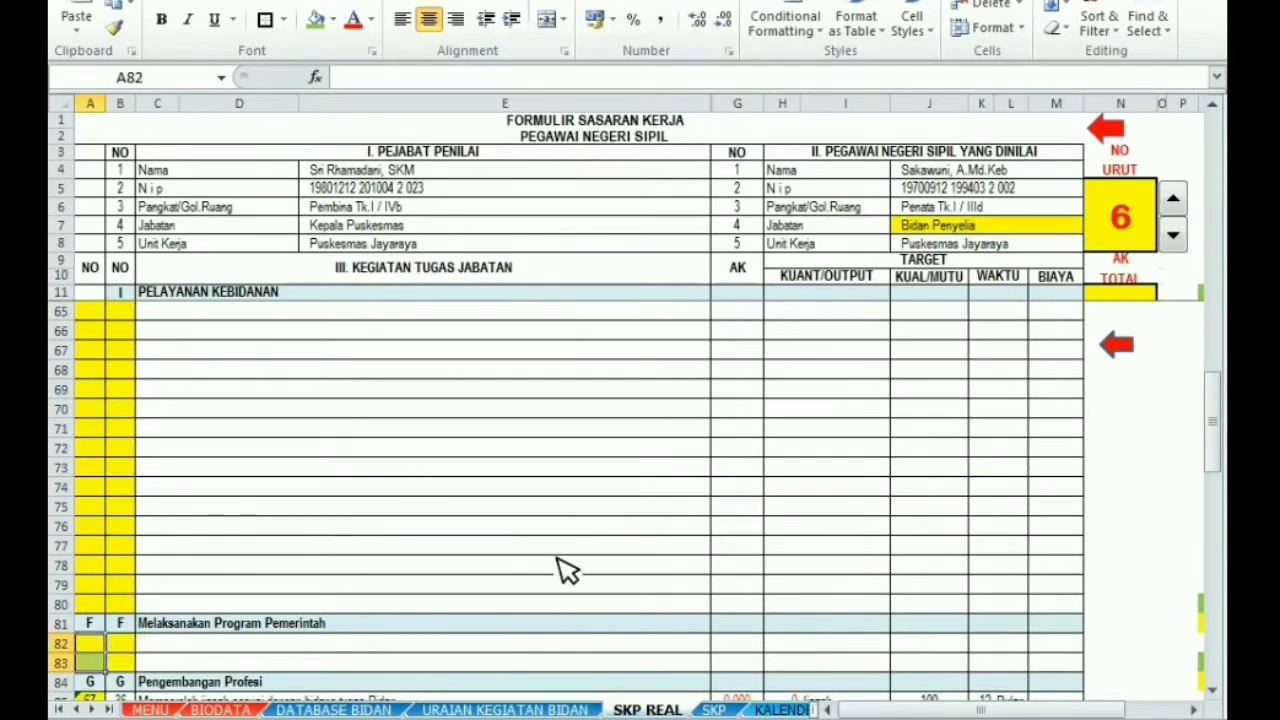
# Clear the zero-AK NO entries under Pengembangan Profesi in A85:A89 and A91:A107, keeping the seminar row
pyautogui.moveTo(1208, 423); pyautogui.dragTo(1212, 450)
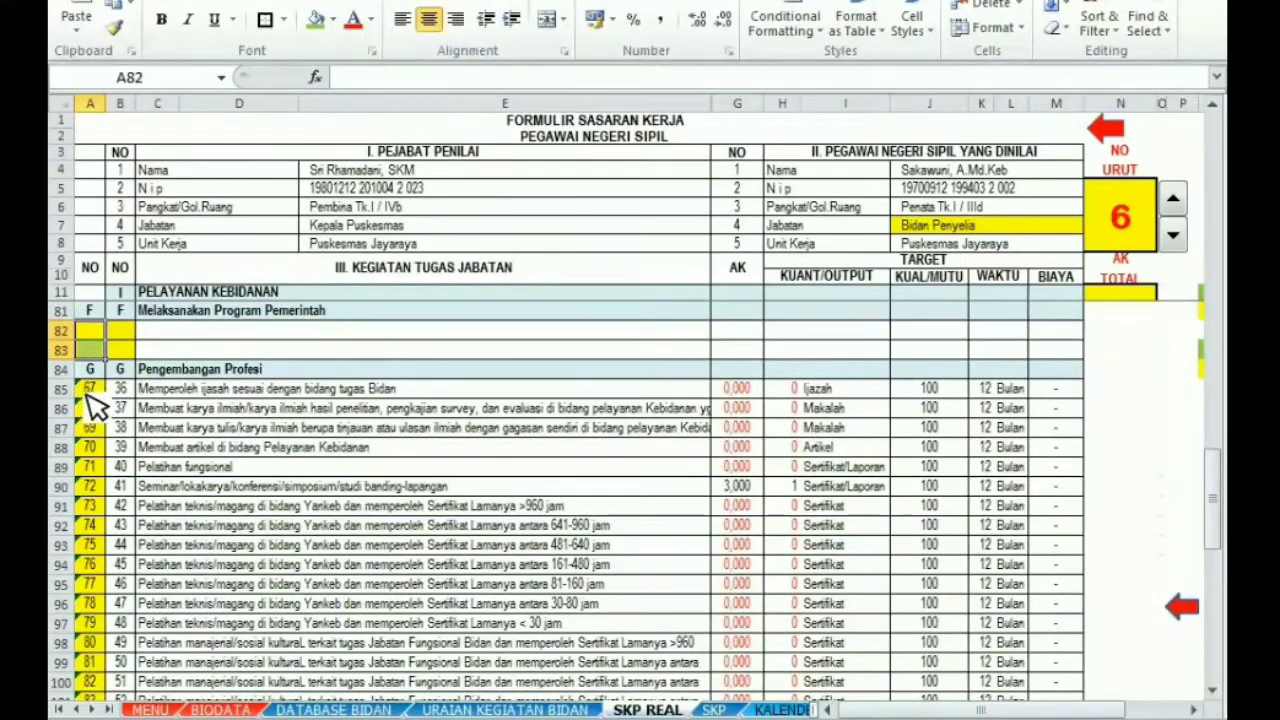
pyautogui.moveTo(92, 390); pyautogui.dragTo(104, 573)
pyautogui.press('Delete')
pyautogui.press('Delete')
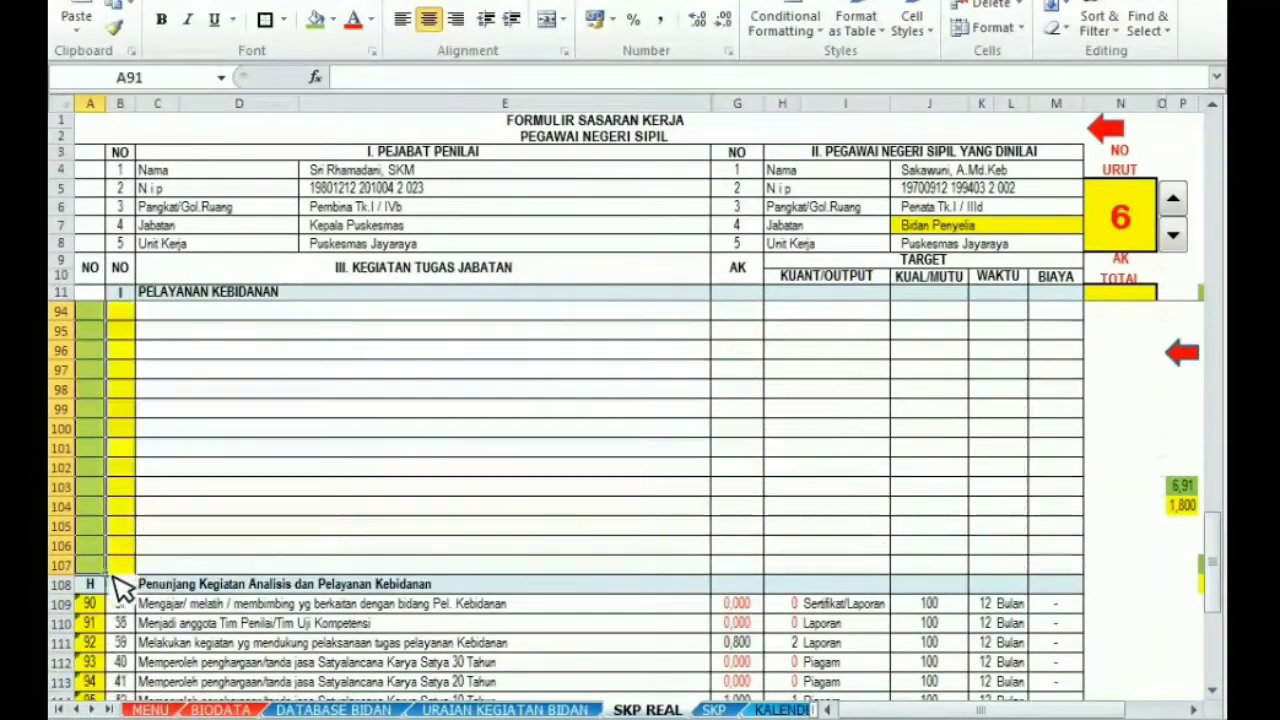
# Clear the zero-AK NO entries in section H, Penunjang Kegiatan, in A109:A119, keeping only entries 92 and 95
pyautogui.moveTo(1212, 530); pyautogui.dragTo(1213, 587)
pyautogui.click(750, 437)
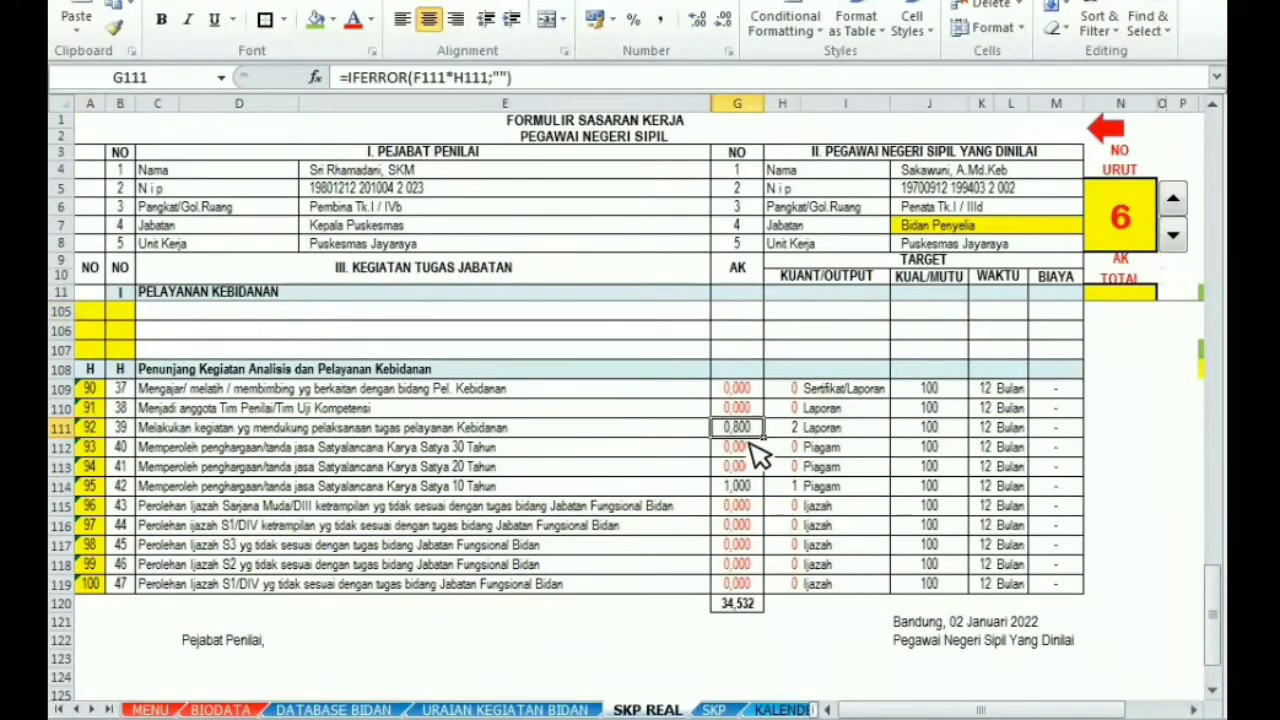
pyautogui.click(765, 488)
pyautogui.click(795, 429)
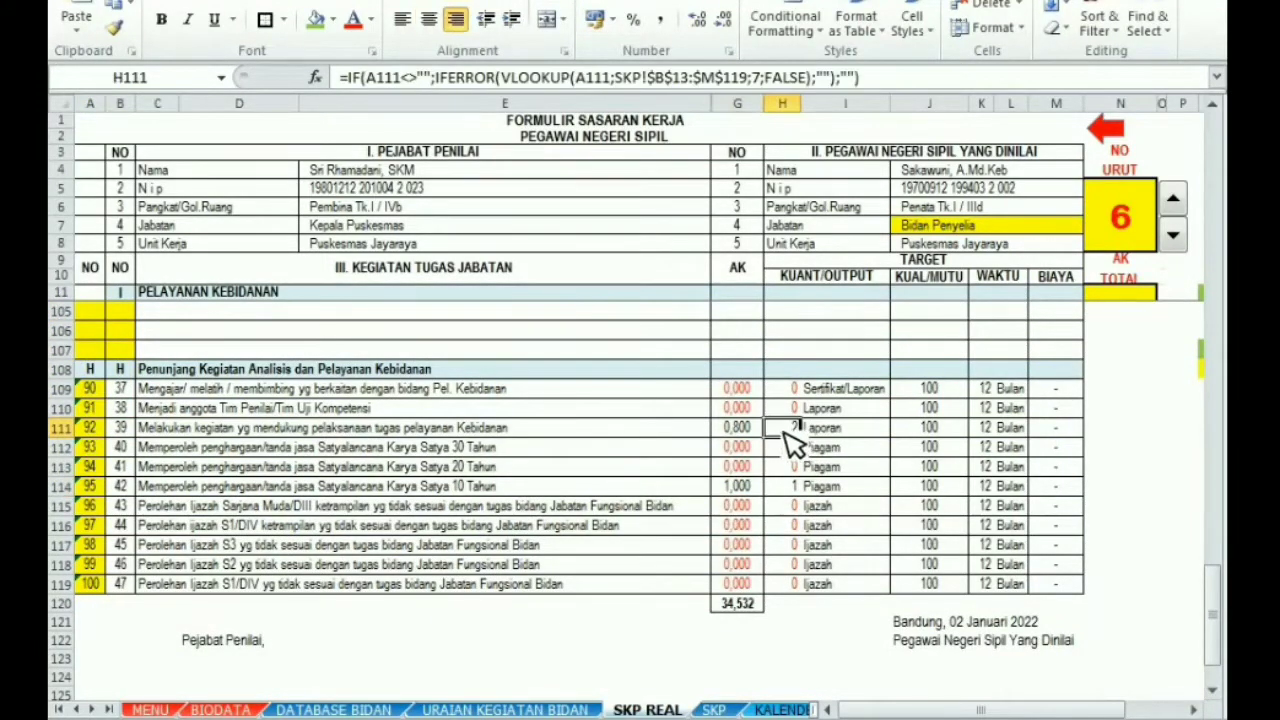
pyautogui.moveTo(89, 390); pyautogui.dragTo(96, 586)
pyautogui.press('Delete')
pyautogui.press('Delete')
pyautogui.press('Delete')
pyautogui.click(722, 509)
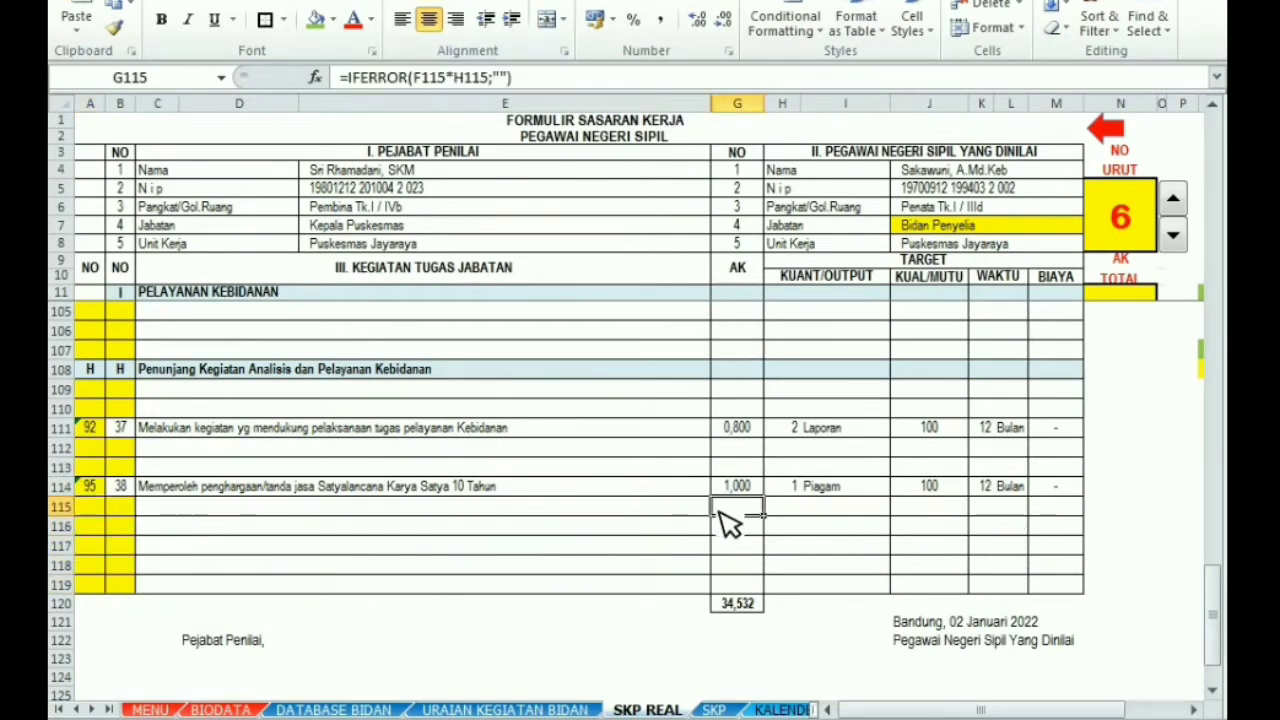
# Return to the start of the form and examine the remaining Asuhan Kebidanan activities, their target quantities and the blank rows between them
pyautogui.moveTo(1212, 600); pyautogui.dragTo(1215, 590)
pyautogui.moveTo(1220, 262); pyautogui.dragTo(1176, 230)
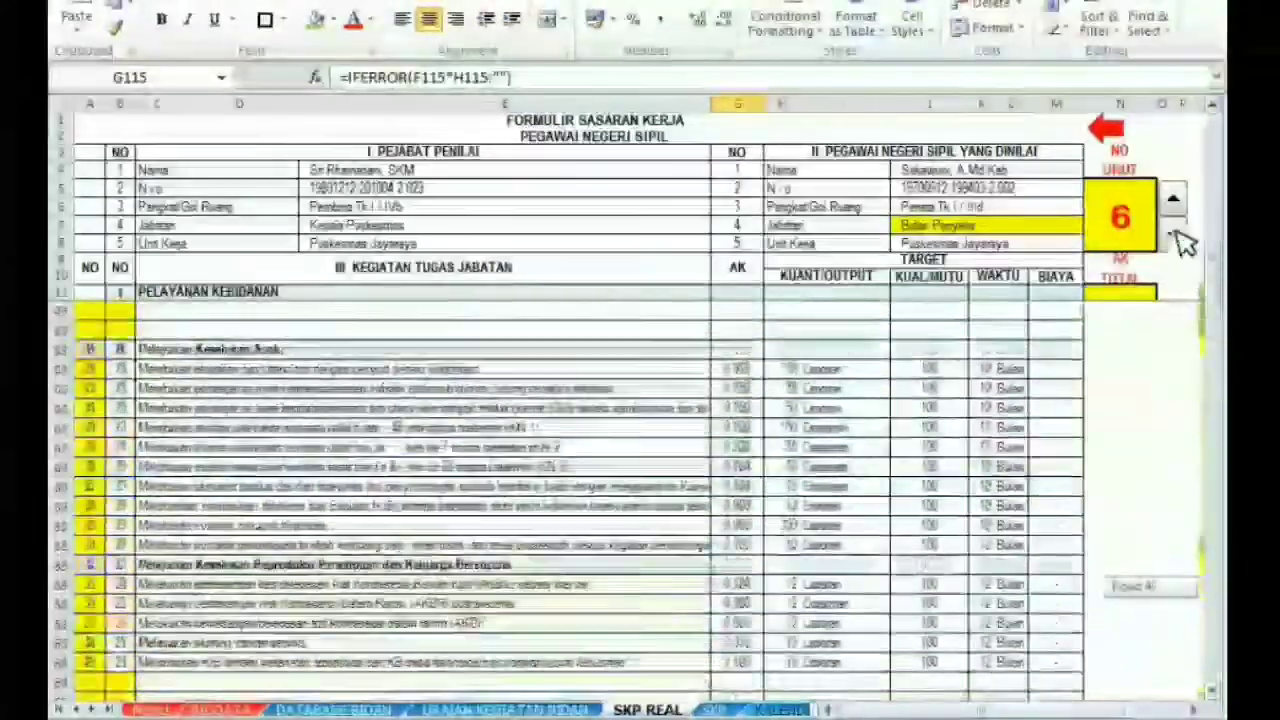
pyautogui.moveTo(126, 409); pyautogui.dragTo(400, 430)
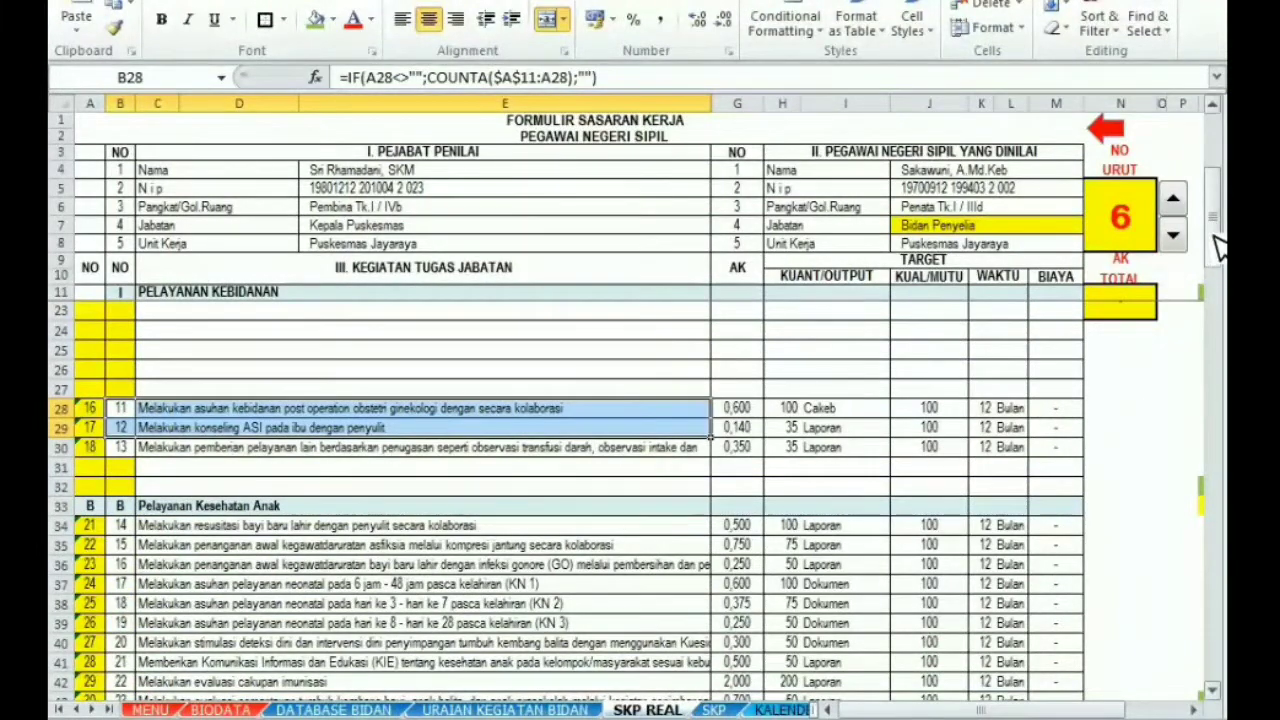
pyautogui.moveTo(1212, 234); pyautogui.dragTo(1213, 167)
pyautogui.moveTo(171, 326); pyautogui.dragTo(205, 510)
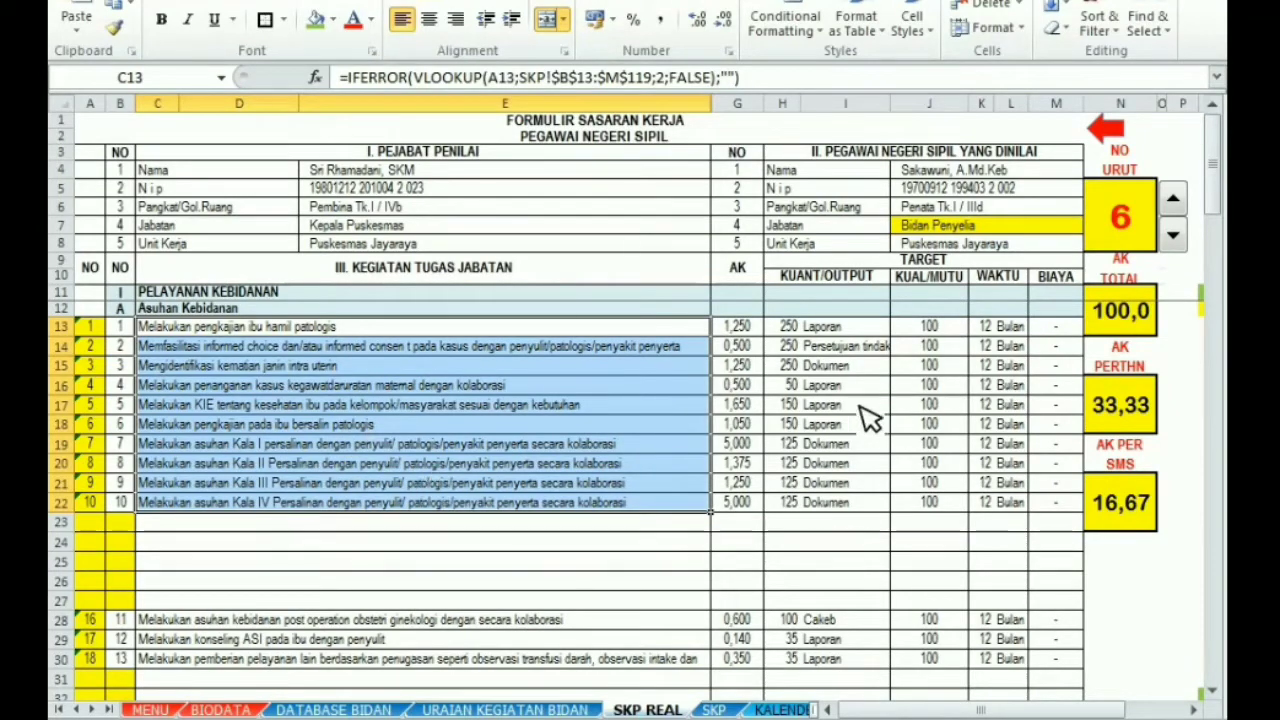
pyautogui.moveTo(200, 365); pyautogui.dragTo(370, 400)
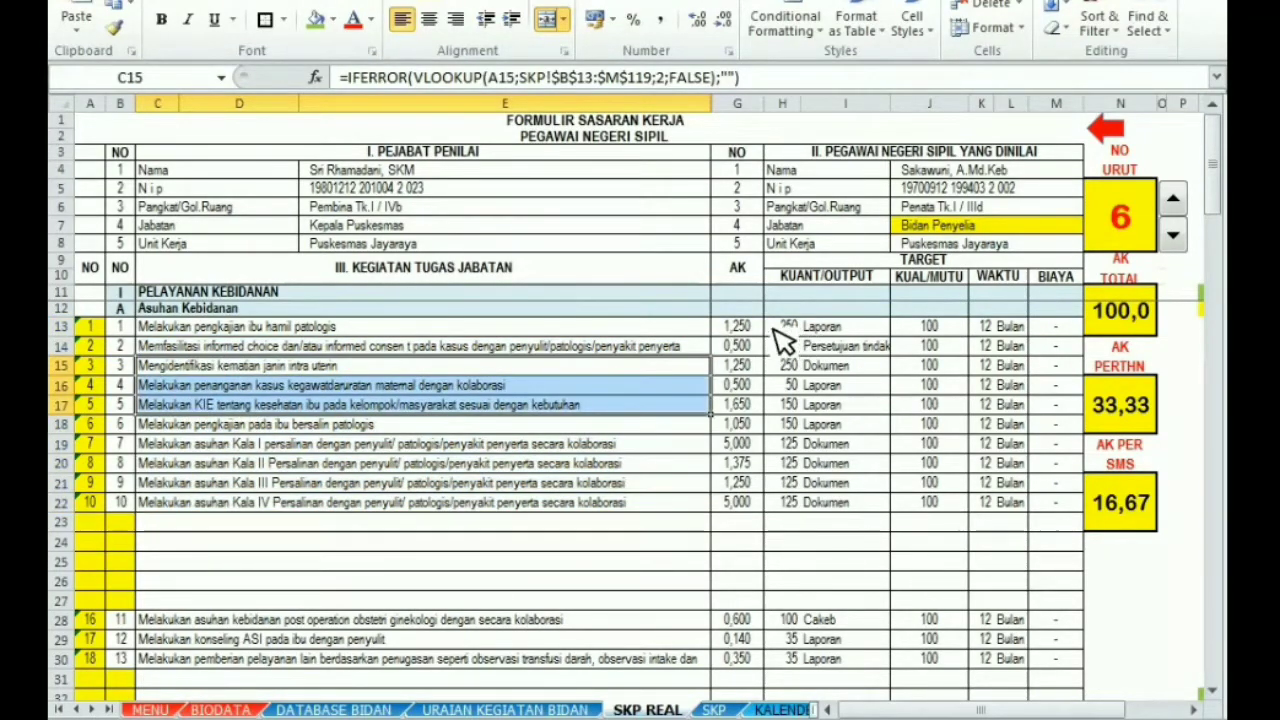
pyautogui.moveTo(788, 326); pyautogui.dragTo(795, 515)
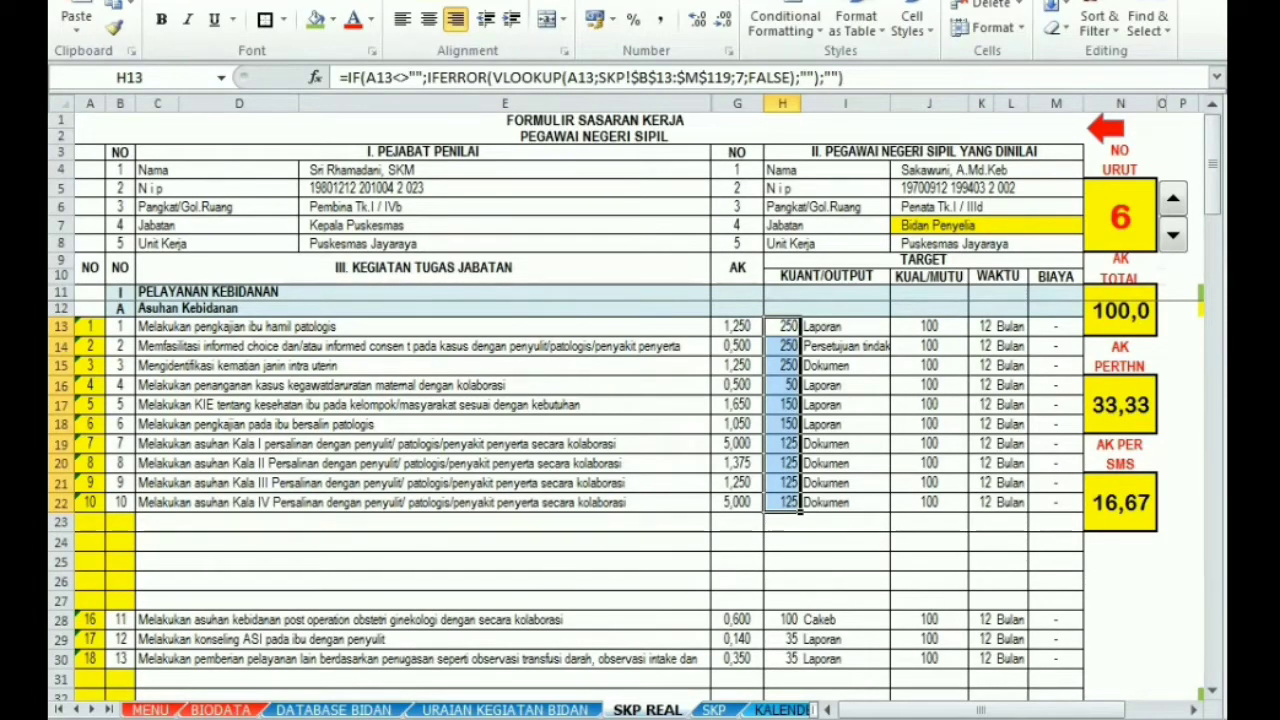
pyautogui.moveTo(1215, 187)
pyautogui.mouseDown()
pyautogui.moveTo(1207, 490)
pyautogui.moveTo(1220, 166)
pyautogui.mouseUp()
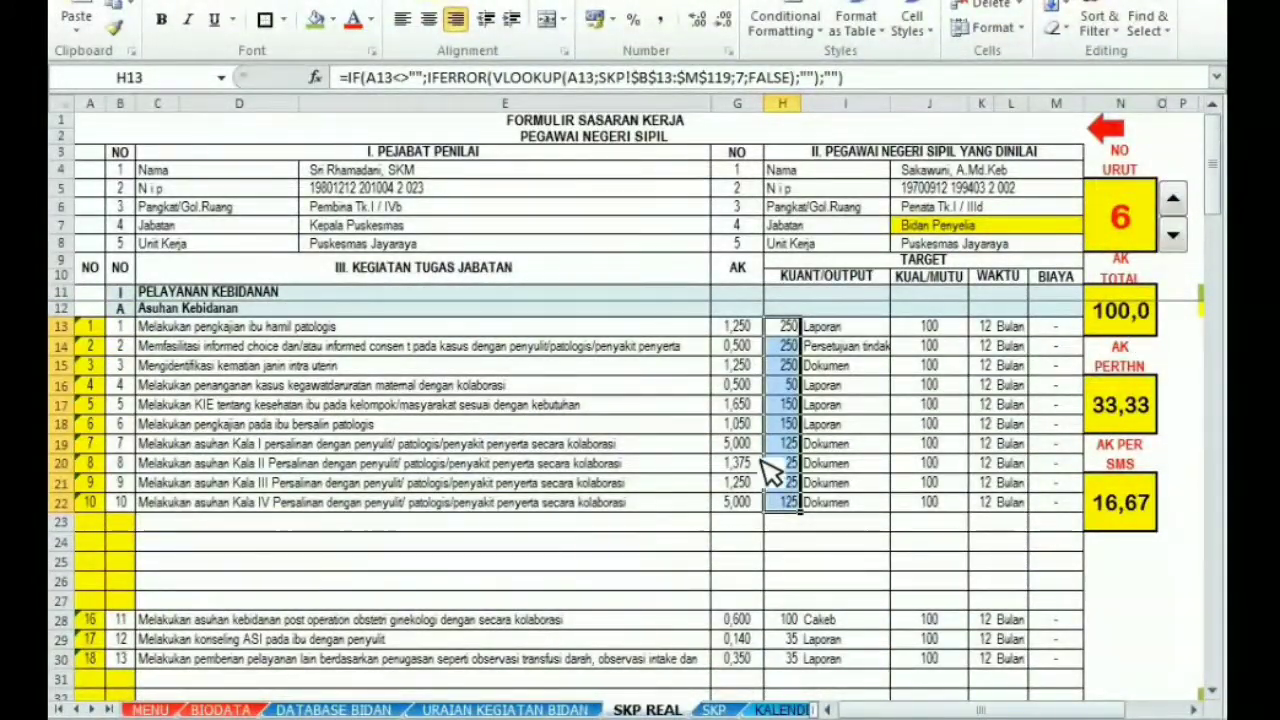
pyautogui.moveTo(1213, 174); pyautogui.dragTo(1213, 155)
pyautogui.moveTo(148, 330); pyautogui.dragTo(155, 308)
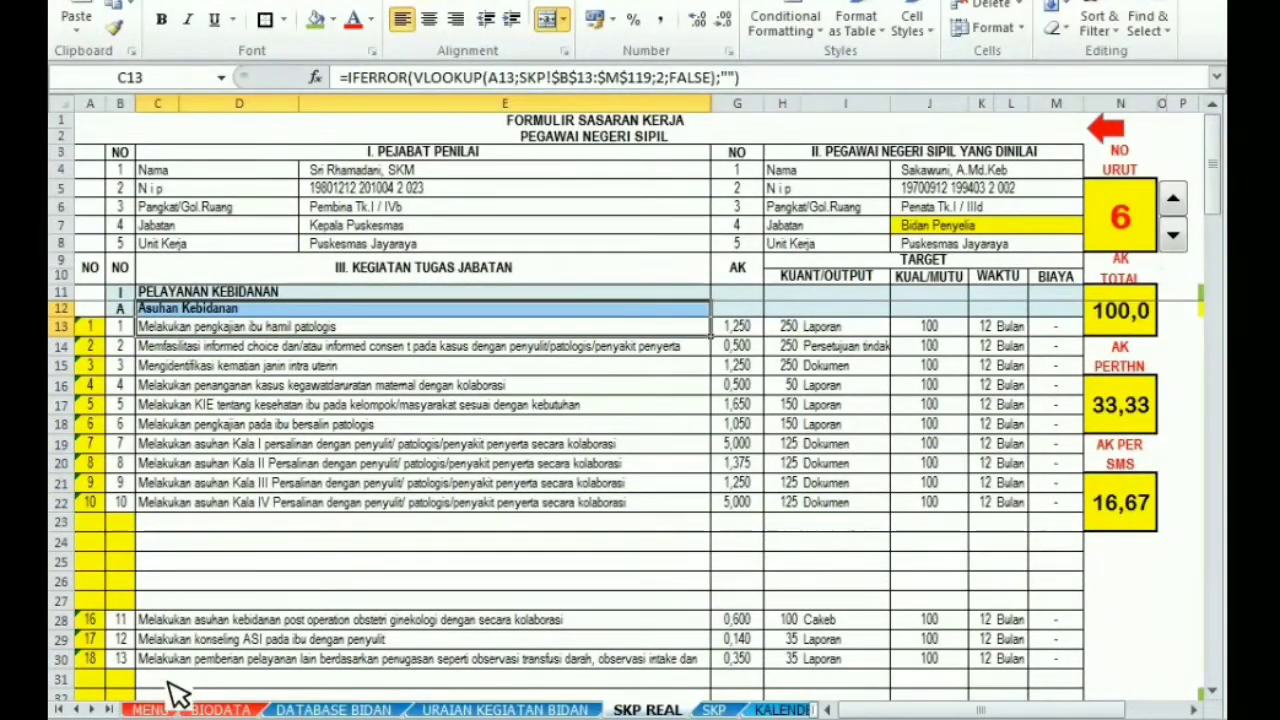
pyautogui.moveTo(153, 517); pyautogui.dragTo(180, 583)
pyautogui.moveTo(1225, 186); pyautogui.dragTo(1220, 209)
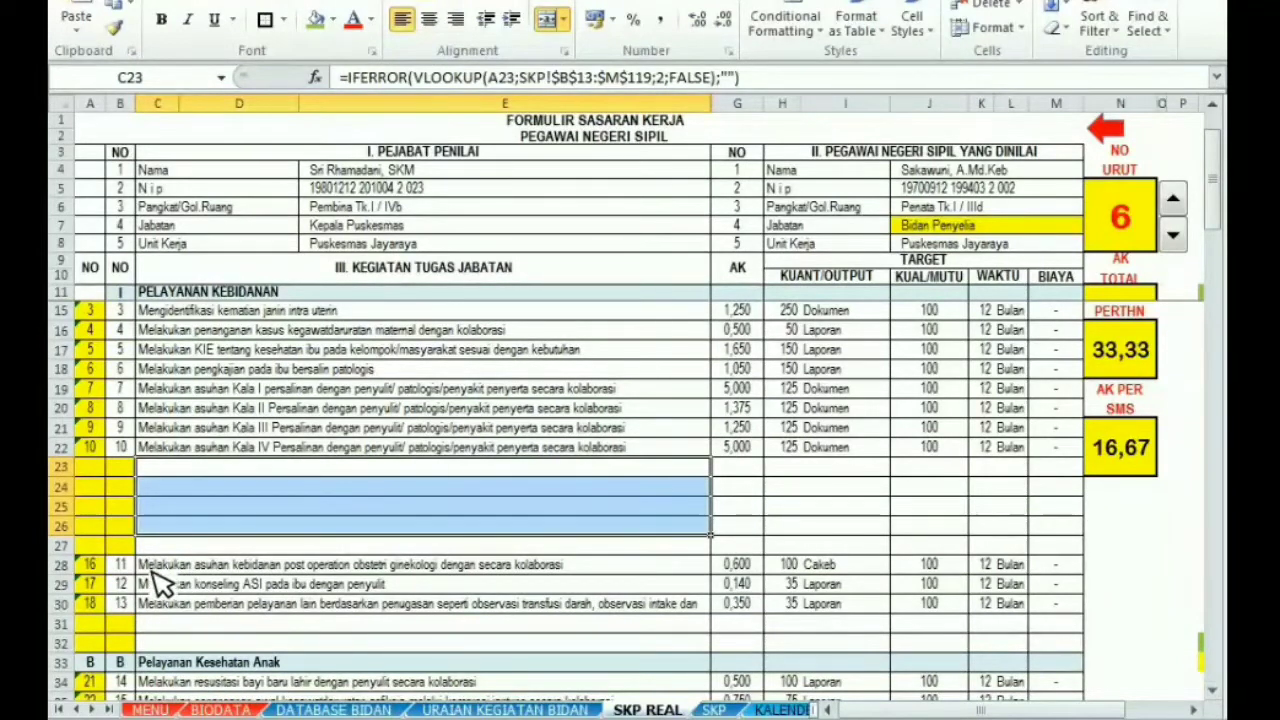
# Copy NO entries 16 to 18 from A28:A30 into A23:A25 as values, and clear the original entries
pyautogui.moveTo(90, 565); pyautogui.dragTo(106, 609)
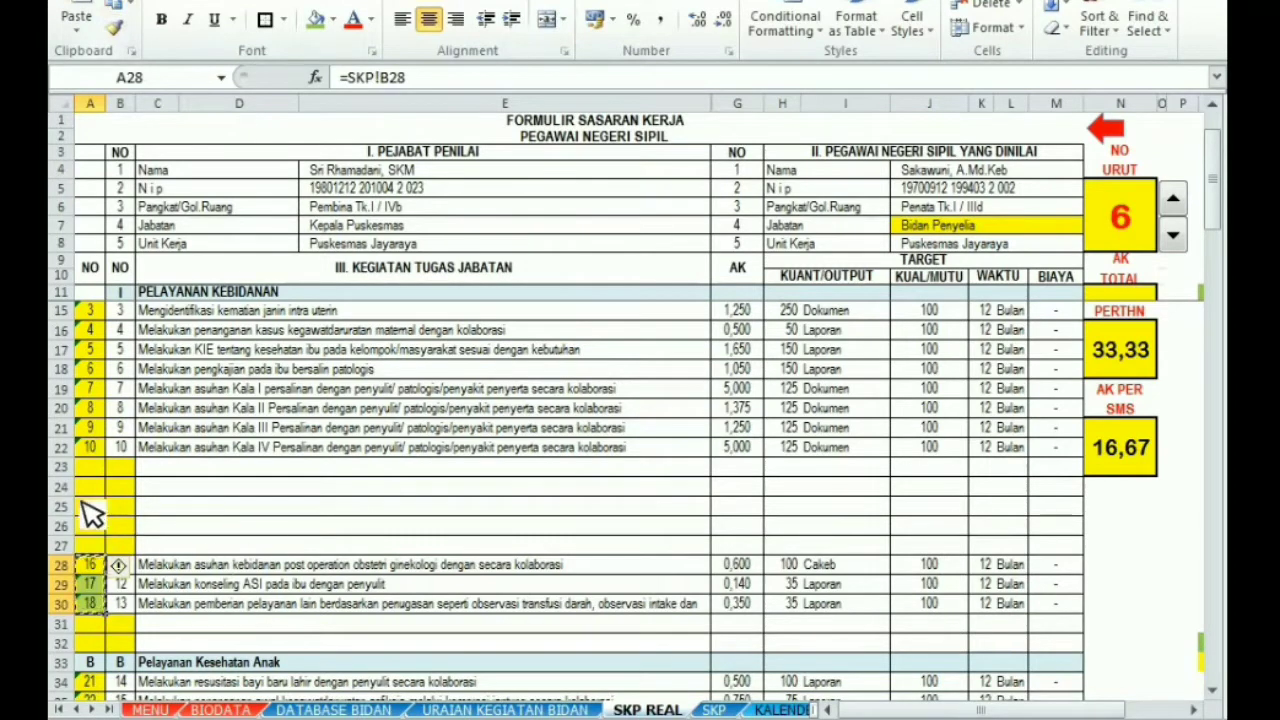
pyautogui.click(90, 466)
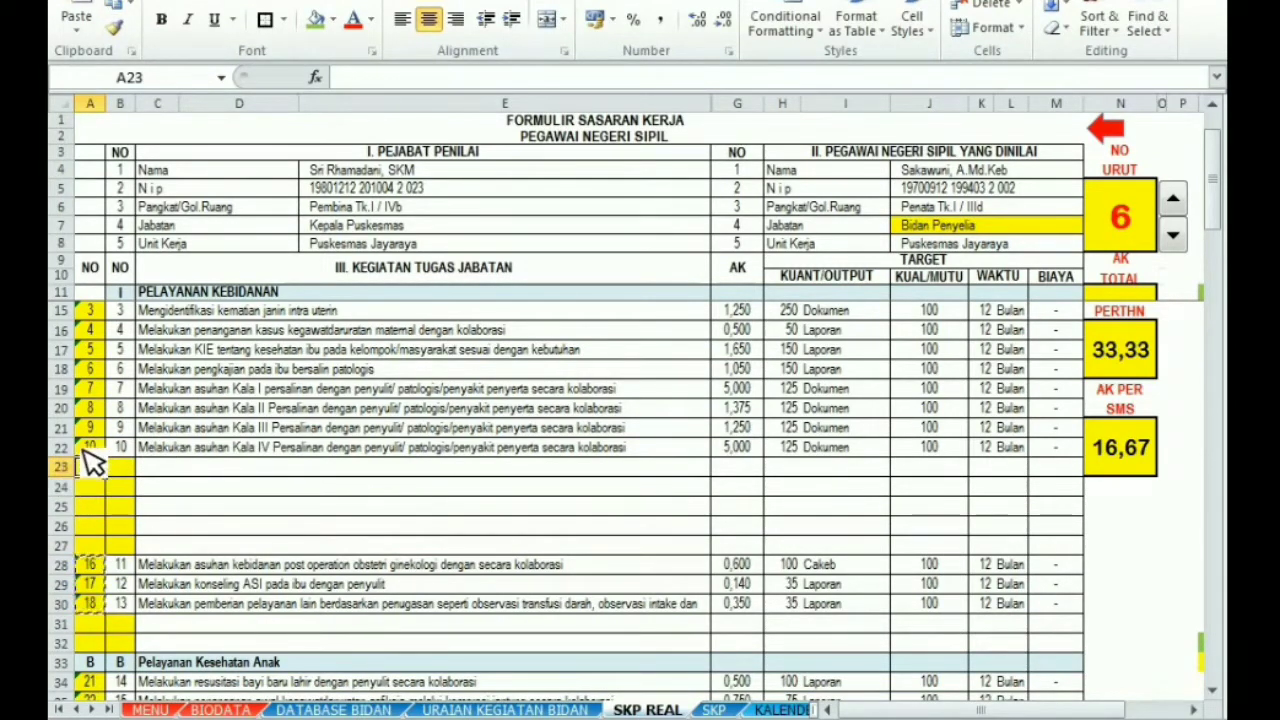
pyautogui.click(82, 32)
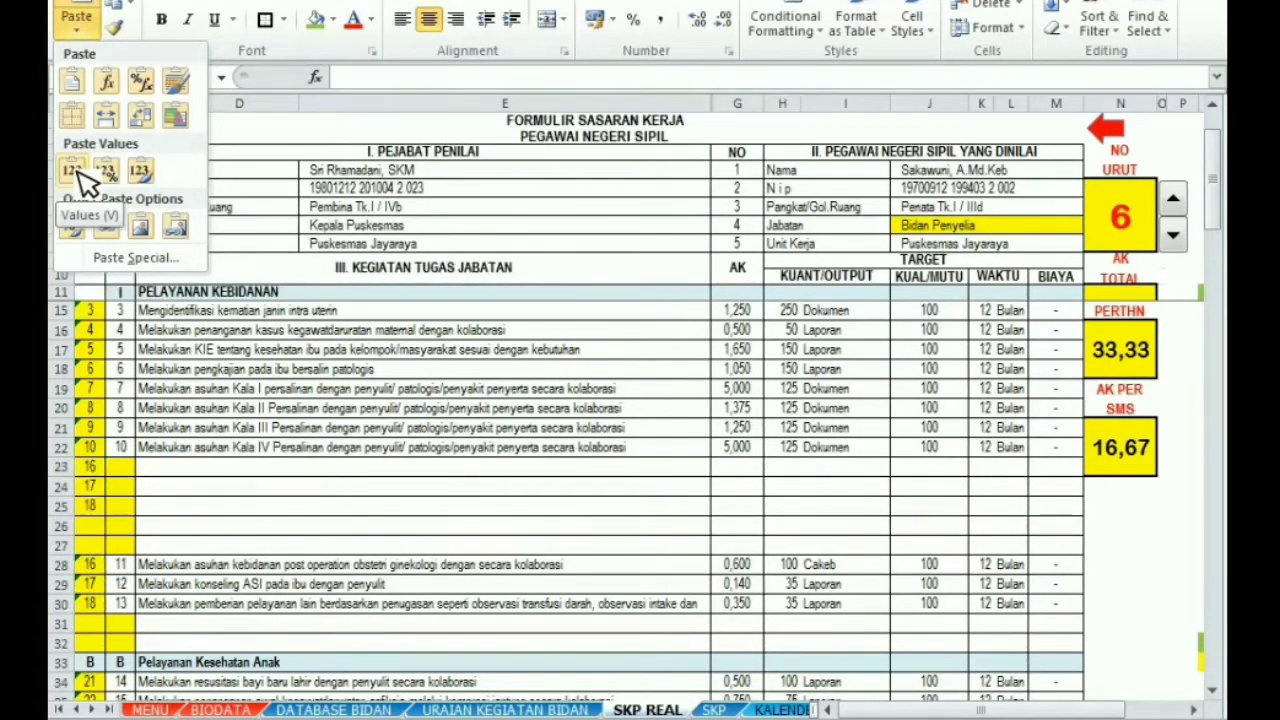
pyautogui.click(80, 172)
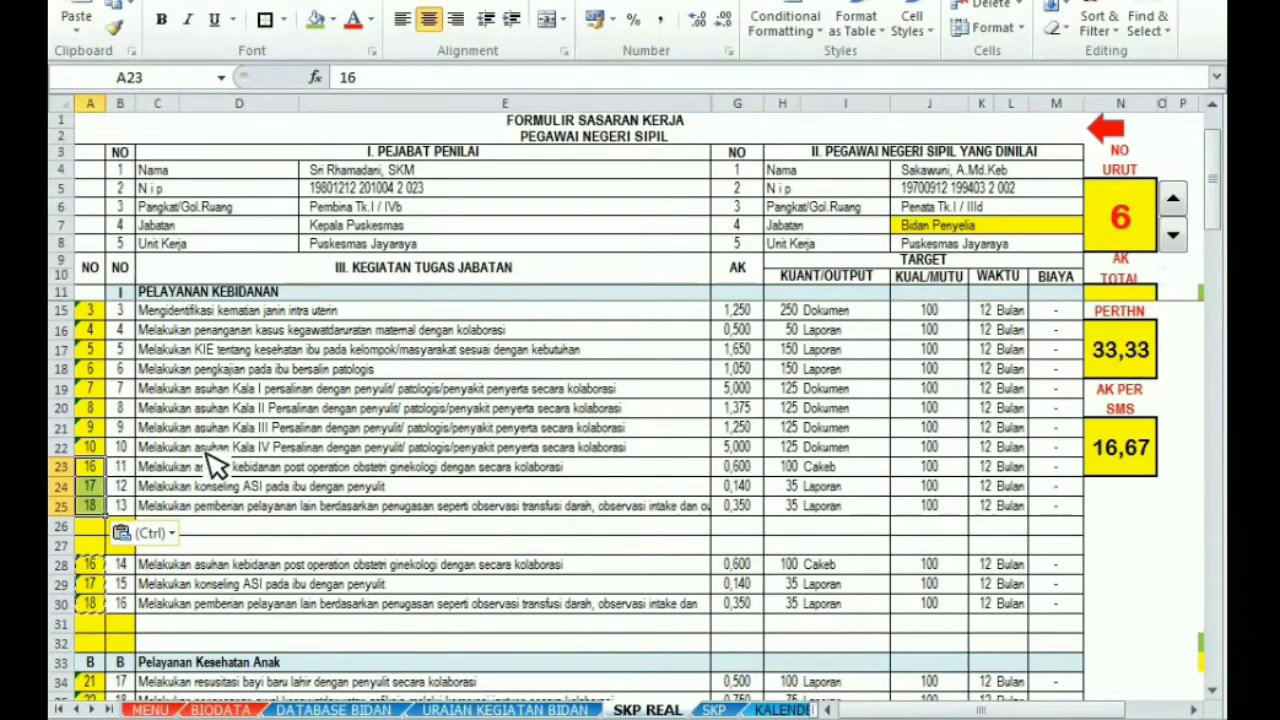
pyautogui.moveTo(97, 573); pyautogui.dragTo(97, 606)
pyautogui.press('Delete')
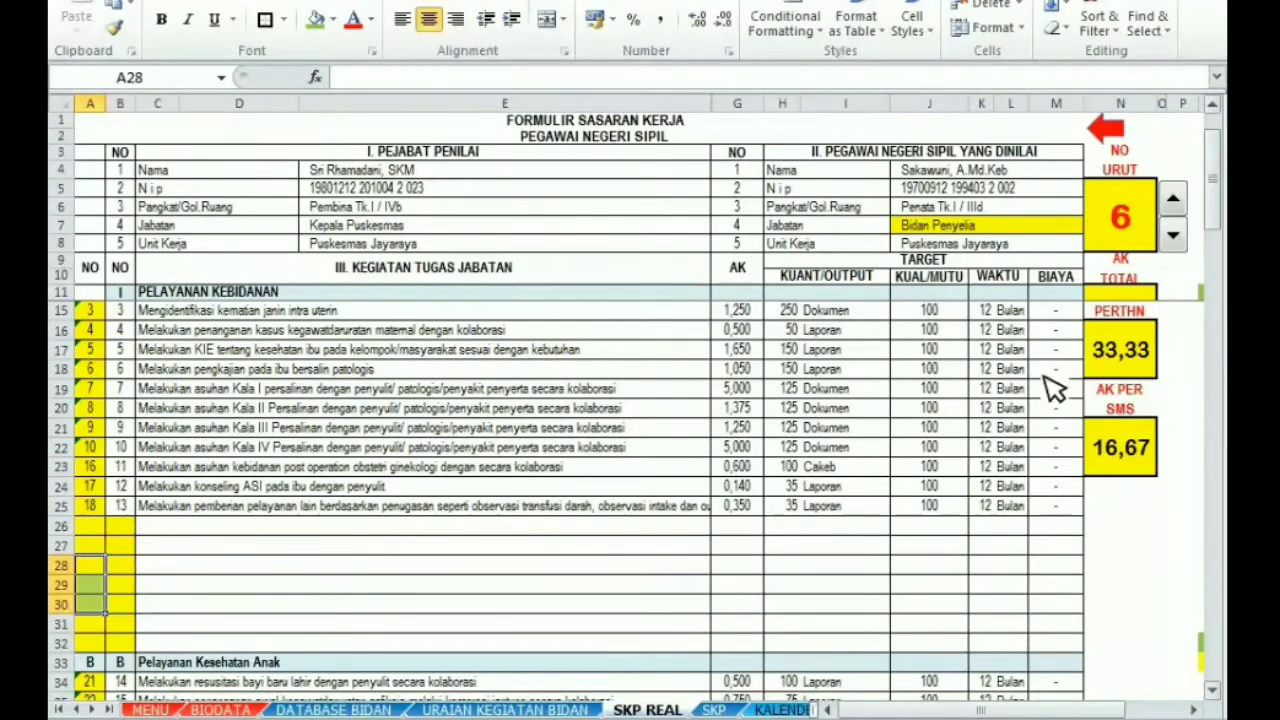
# Check the Asuhan Kebidanan activities, both NO columns and the blank rows at the end of the section
pyautogui.moveTo(1213, 198); pyautogui.dragTo(1214, 202)
pyautogui.moveTo(163, 510); pyautogui.dragTo(157, 622)
pyautogui.moveTo(120, 369); pyautogui.dragTo(190, 398)
pyautogui.click(196, 428)
pyautogui.click(190, 373)
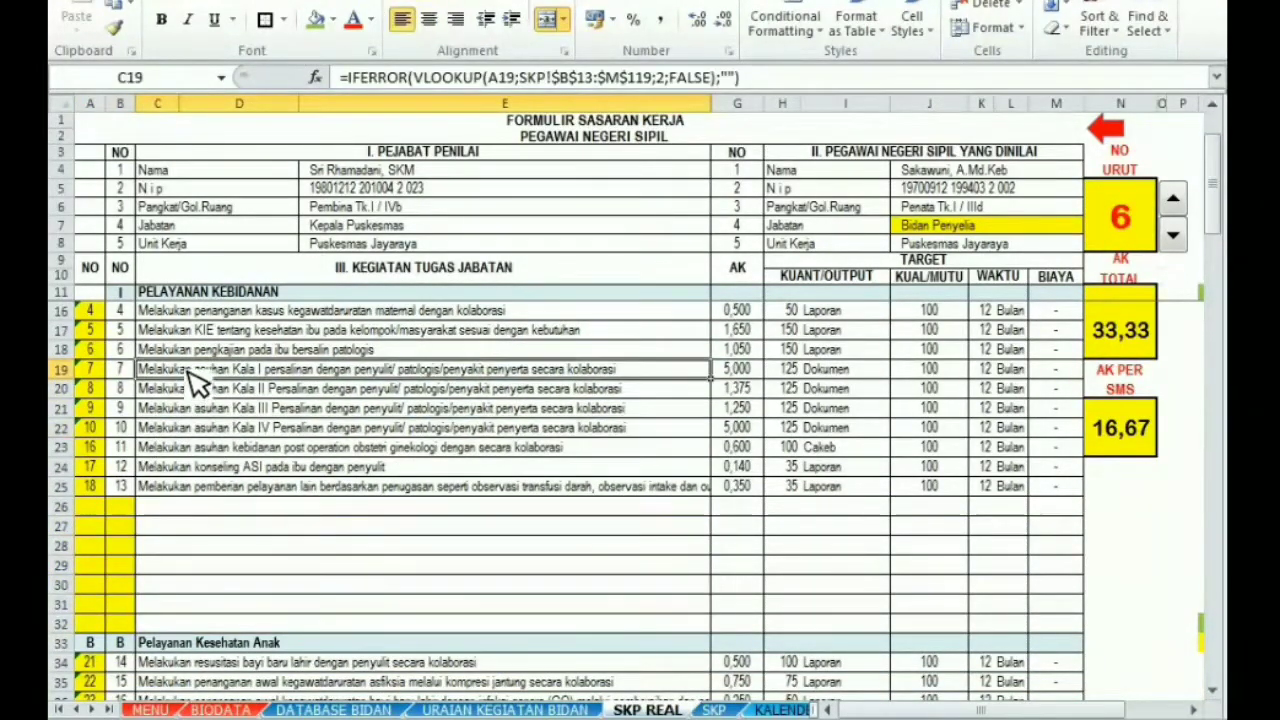
pyautogui.moveTo(92, 311); pyautogui.dragTo(90, 497)
pyautogui.click(226, 335)
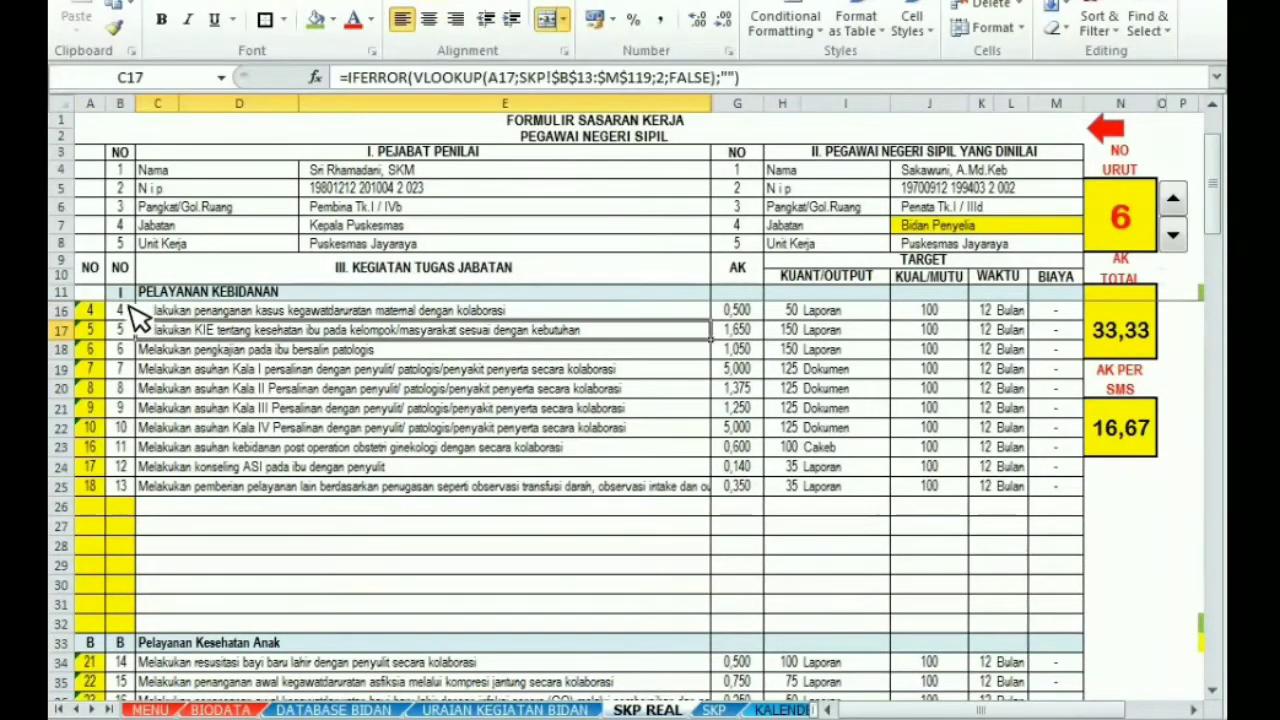
pyautogui.moveTo(121, 310); pyautogui.dragTo(120, 488)
# Check the activities, numbering and blank rows in the Kesehatan Anak, Kesehatan Reproduksi and Kebidanan Komunitas sections
pyautogui.moveTo(1216, 235)
pyautogui.mouseDown()
pyautogui.moveTo(1222, 200)
pyautogui.moveTo(1222, 248)
pyautogui.mouseUp()
pyautogui.moveTo(150, 350); pyautogui.dragTo(163, 520)
pyautogui.moveTo(90, 350); pyautogui.dragTo(95, 525)
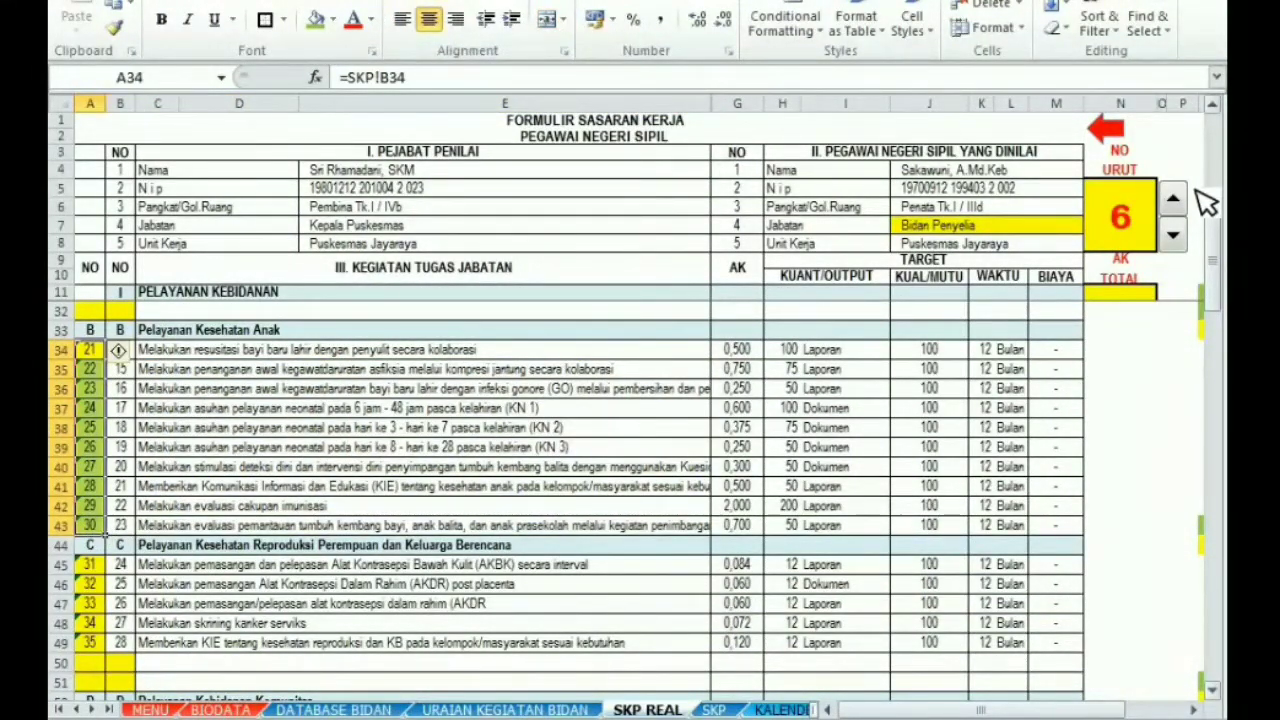
pyautogui.moveTo(1217, 283); pyautogui.dragTo(1217, 290)
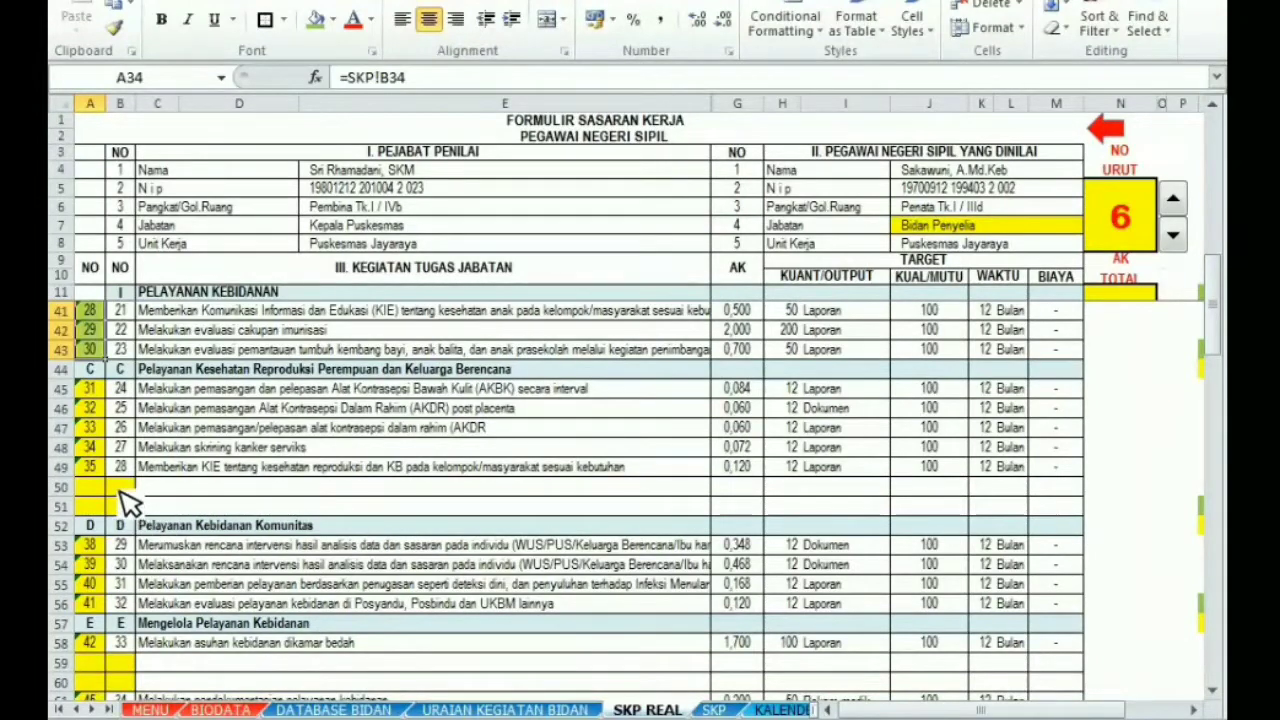
pyautogui.moveTo(120, 490); pyautogui.dragTo(120, 506)
pyautogui.moveTo(94, 391); pyautogui.dragTo(100, 478)
pyautogui.moveTo(1218, 298); pyautogui.dragTo(1222, 330)
pyautogui.moveTo(230, 388); pyautogui.dragTo(246, 432)
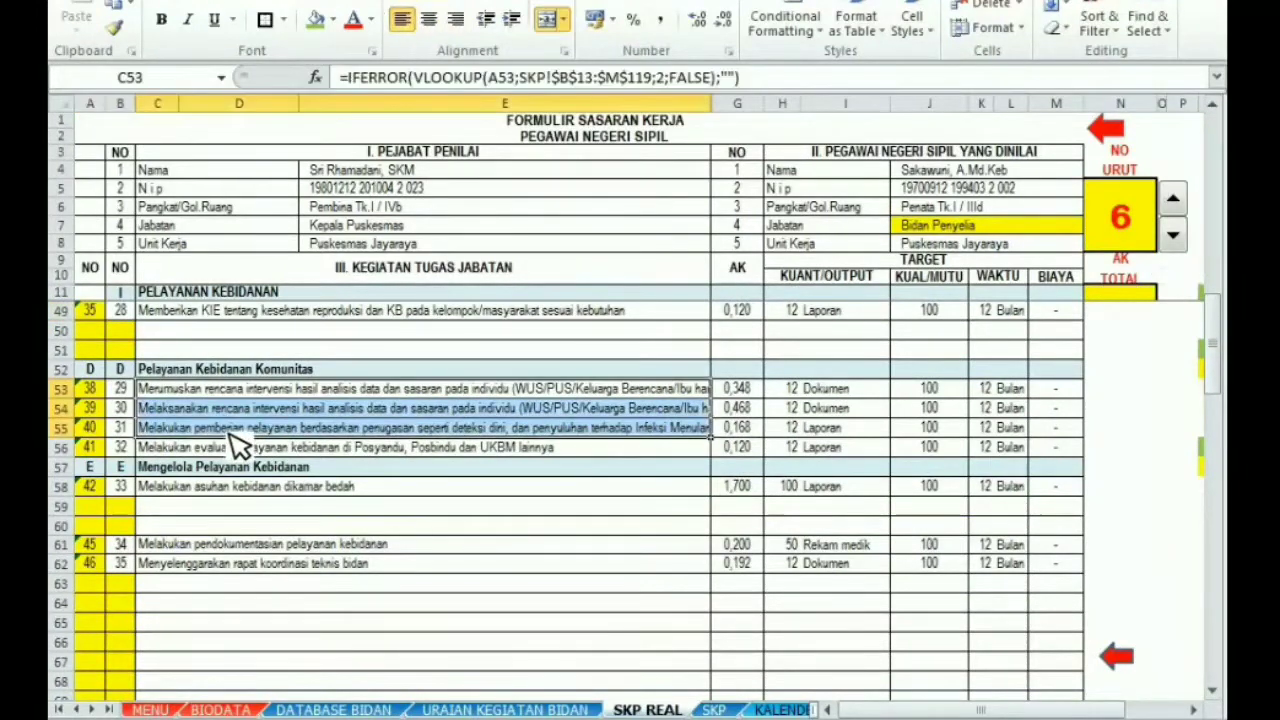
# Copy NO entries 45 and 46 from A61:A62 into A59:A60 as values, and clear the original entries
pyautogui.click(167, 470)
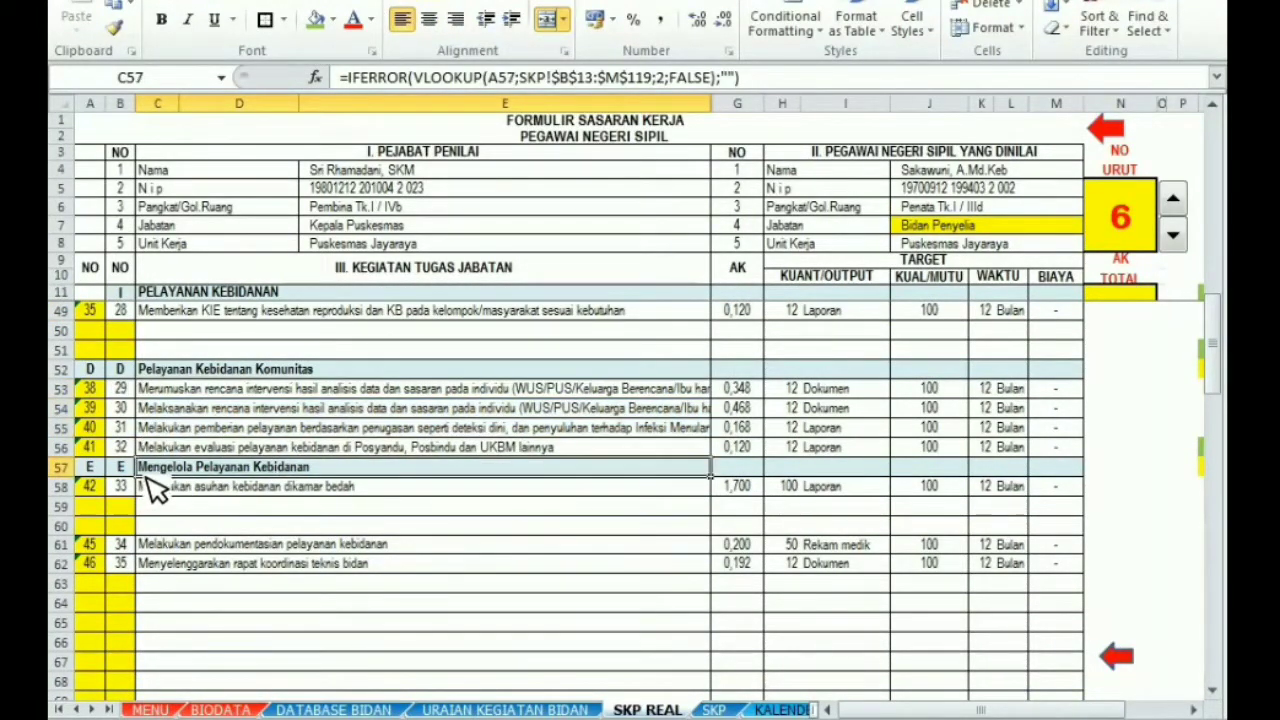
pyautogui.moveTo(1212, 337); pyautogui.dragTo(1220, 372)
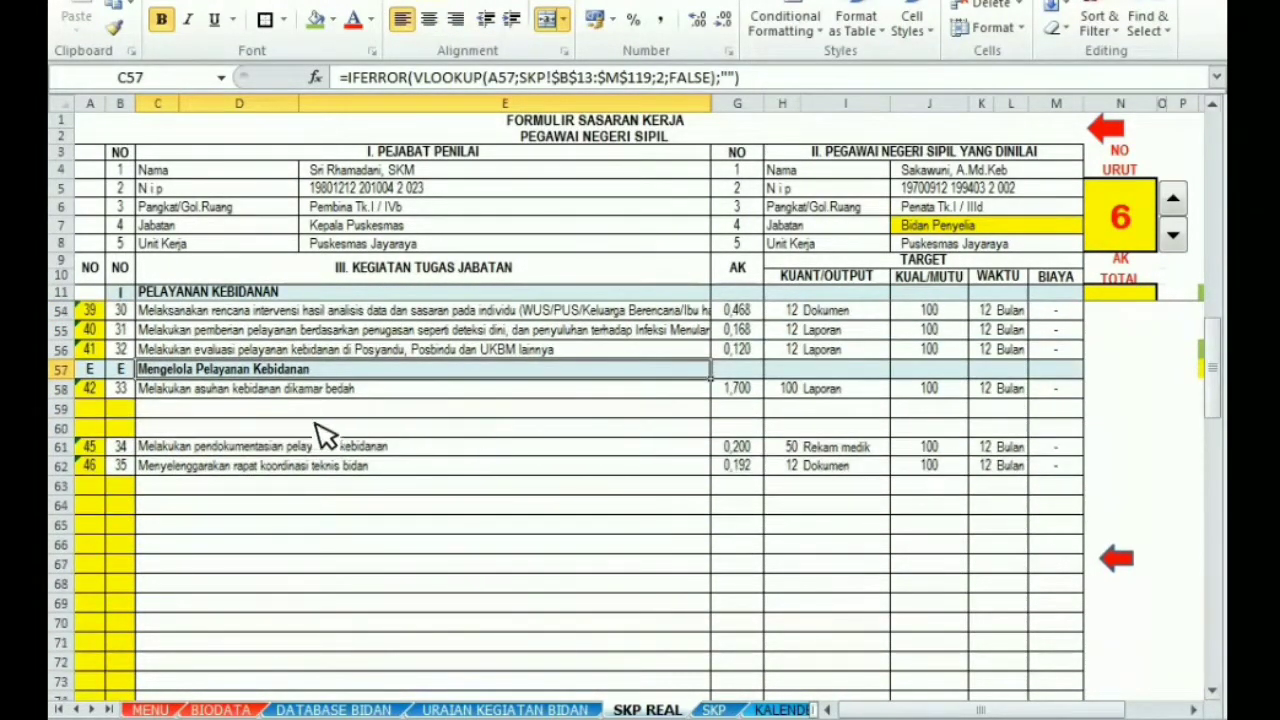
pyautogui.moveTo(186, 410); pyautogui.dragTo(195, 435)
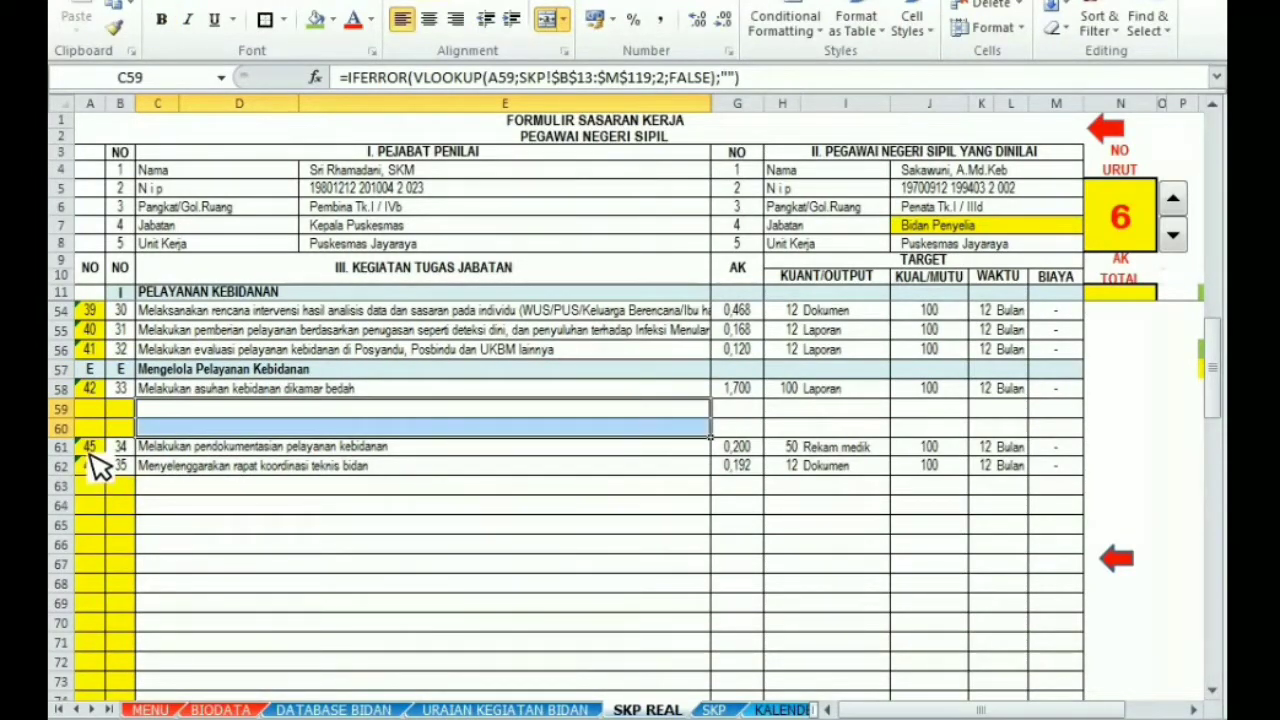
pyautogui.moveTo(90, 453); pyautogui.dragTo(90, 469)
pyautogui.click(91, 409)
pyautogui.click(90, 450)
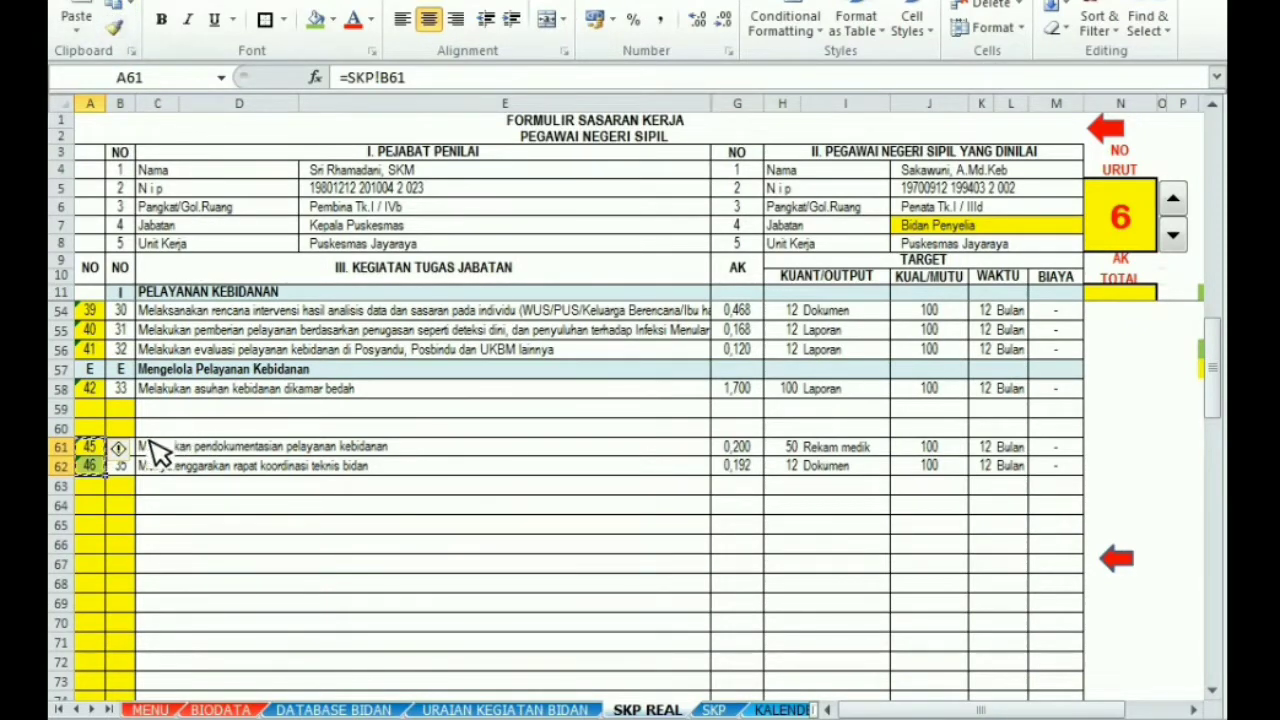
pyautogui.click(92, 409)
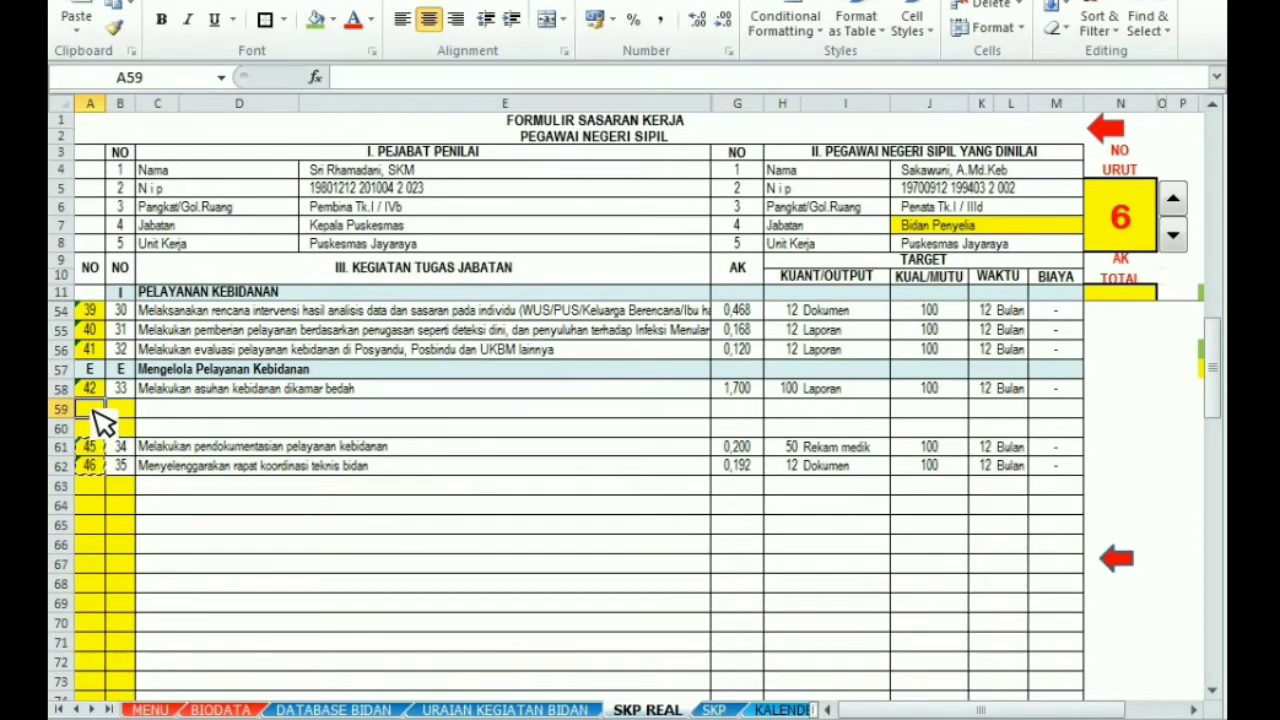
pyautogui.click(89, 431)
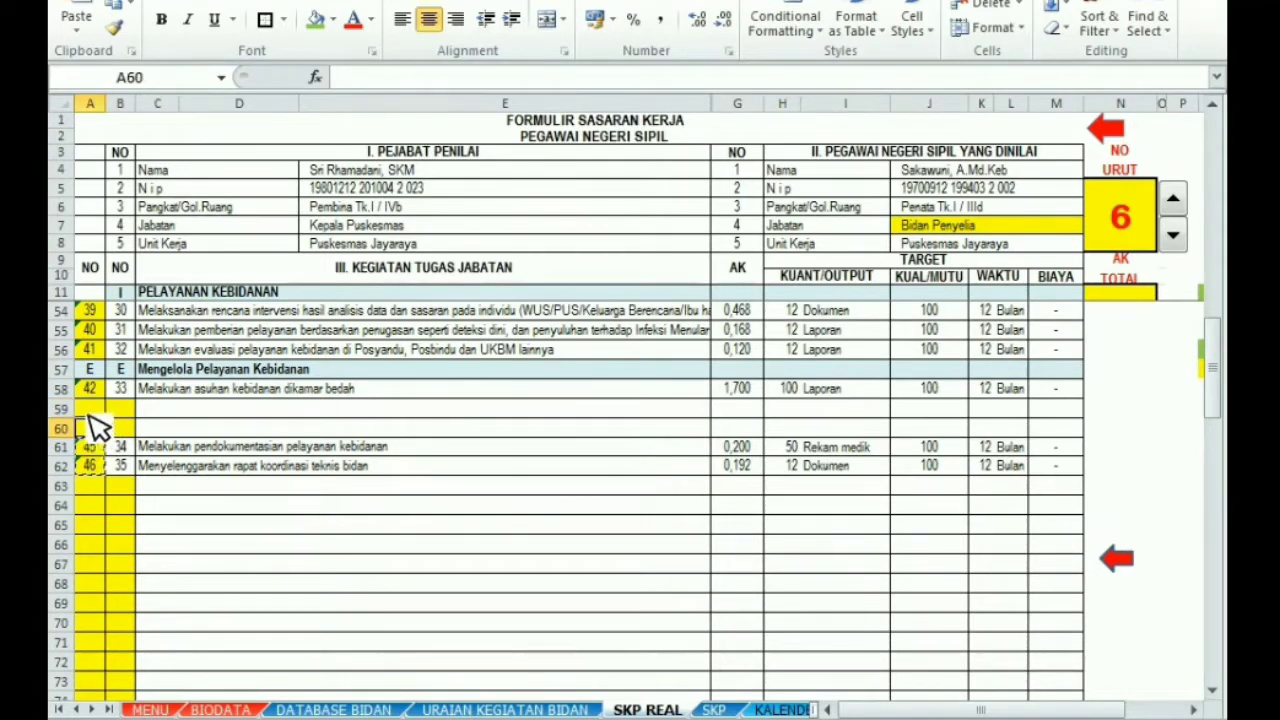
pyautogui.click(91, 409)
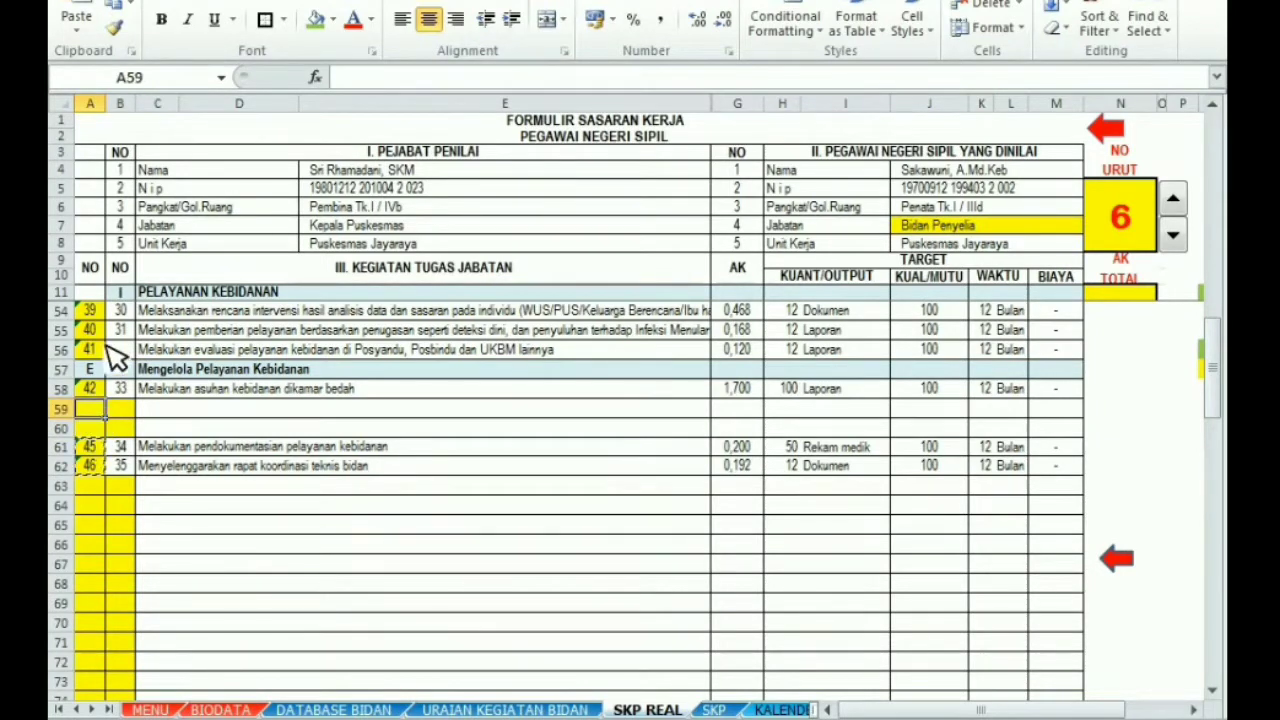
pyautogui.click(77, 30)
pyautogui.click(95, 172)
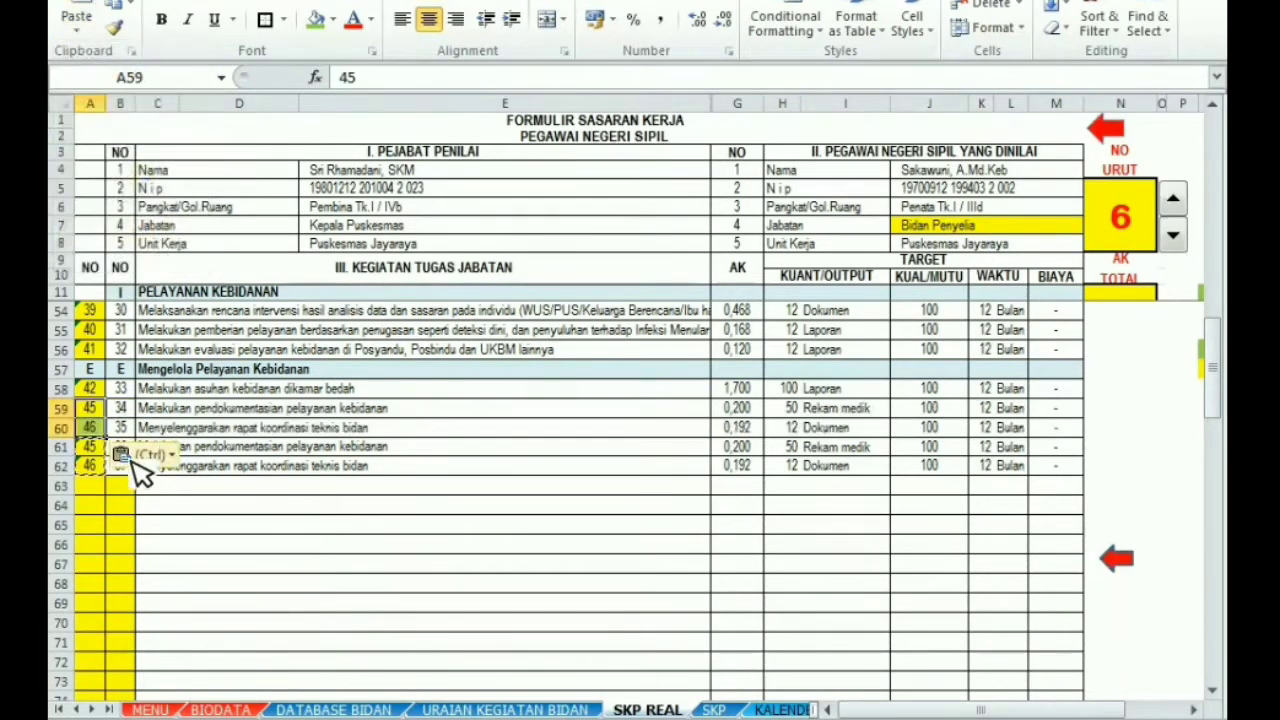
pyautogui.click(100, 448)
pyautogui.press('Delete')
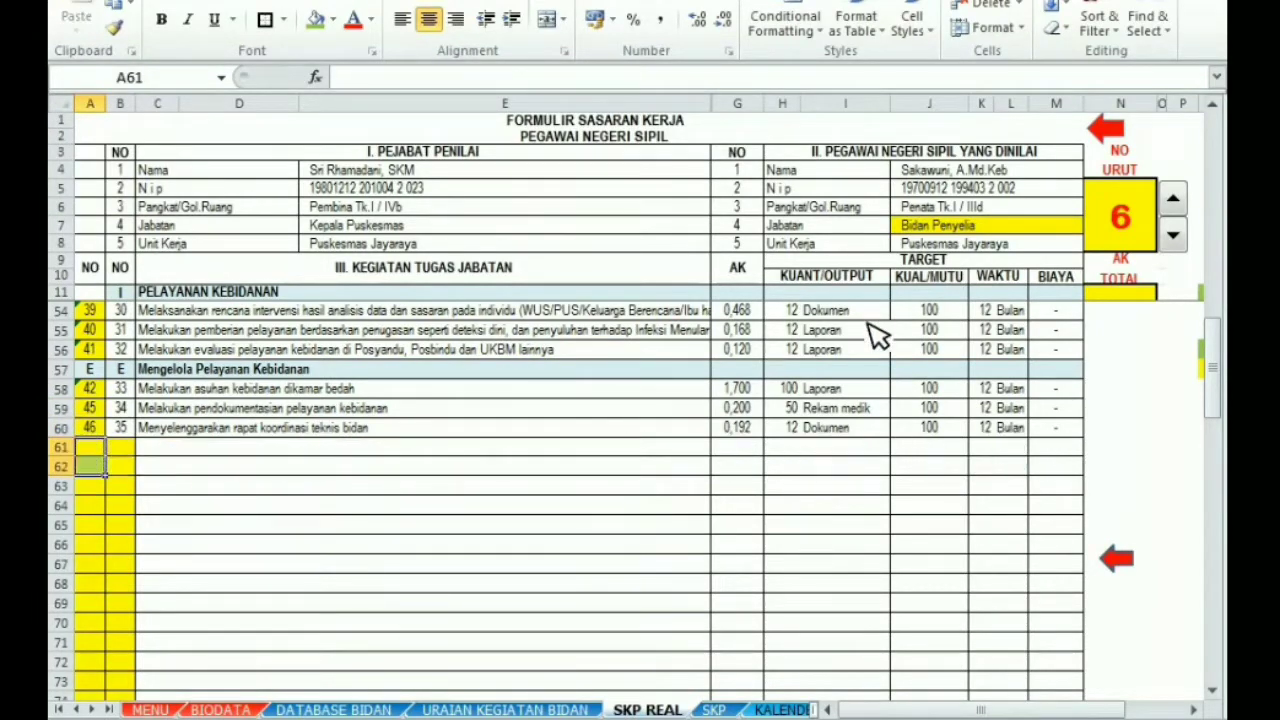
# Enter 72 in A85, the first row under Pengembangan Profesi, and clear the original entry in A90
pyautogui.moveTo(1213, 378); pyautogui.dragTo(1213, 393)
pyautogui.scroll(1, 200, 520)
pyautogui.click(200, 506)
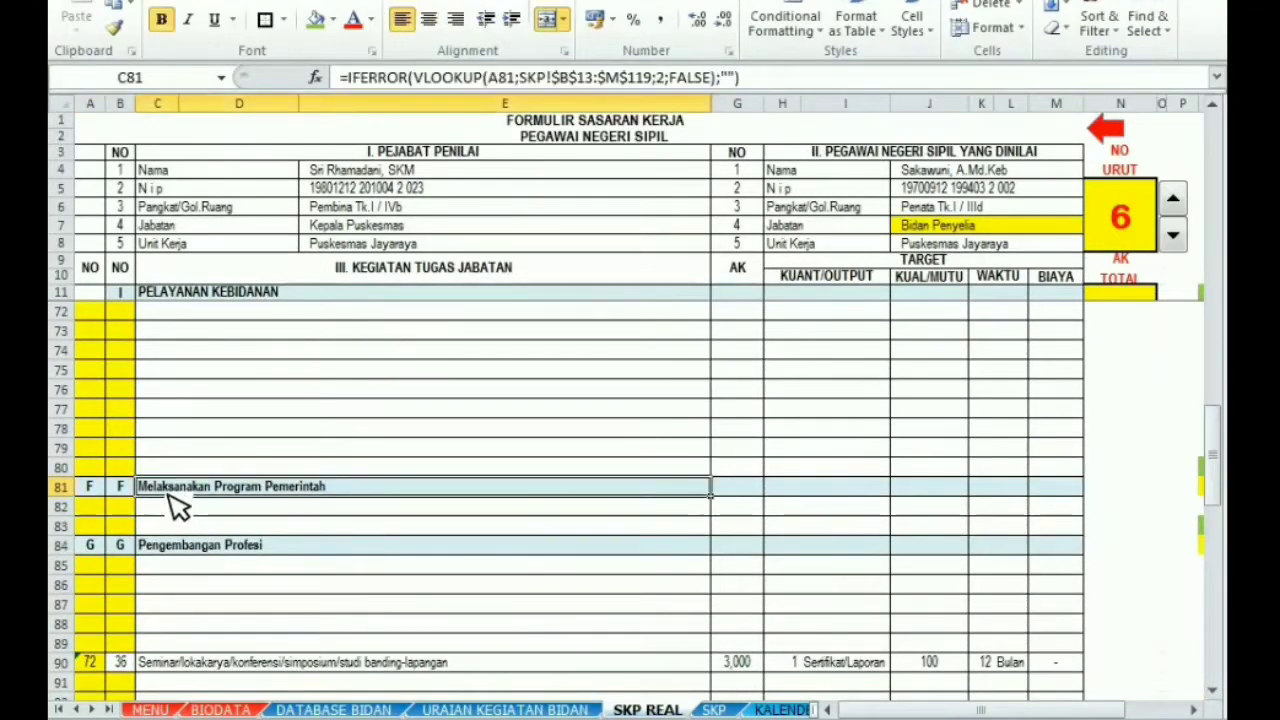
pyautogui.click(162, 547)
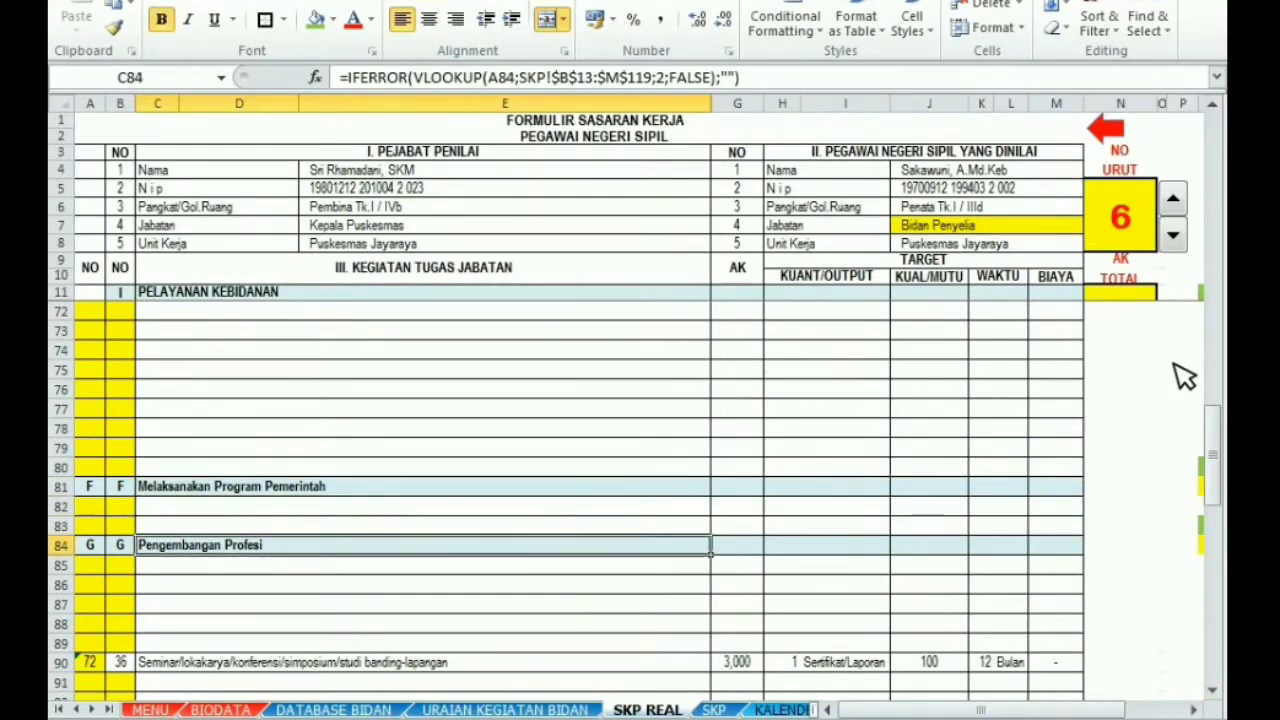
pyautogui.moveTo(1213, 458); pyautogui.dragTo(1214, 492)
pyautogui.click(100, 510)
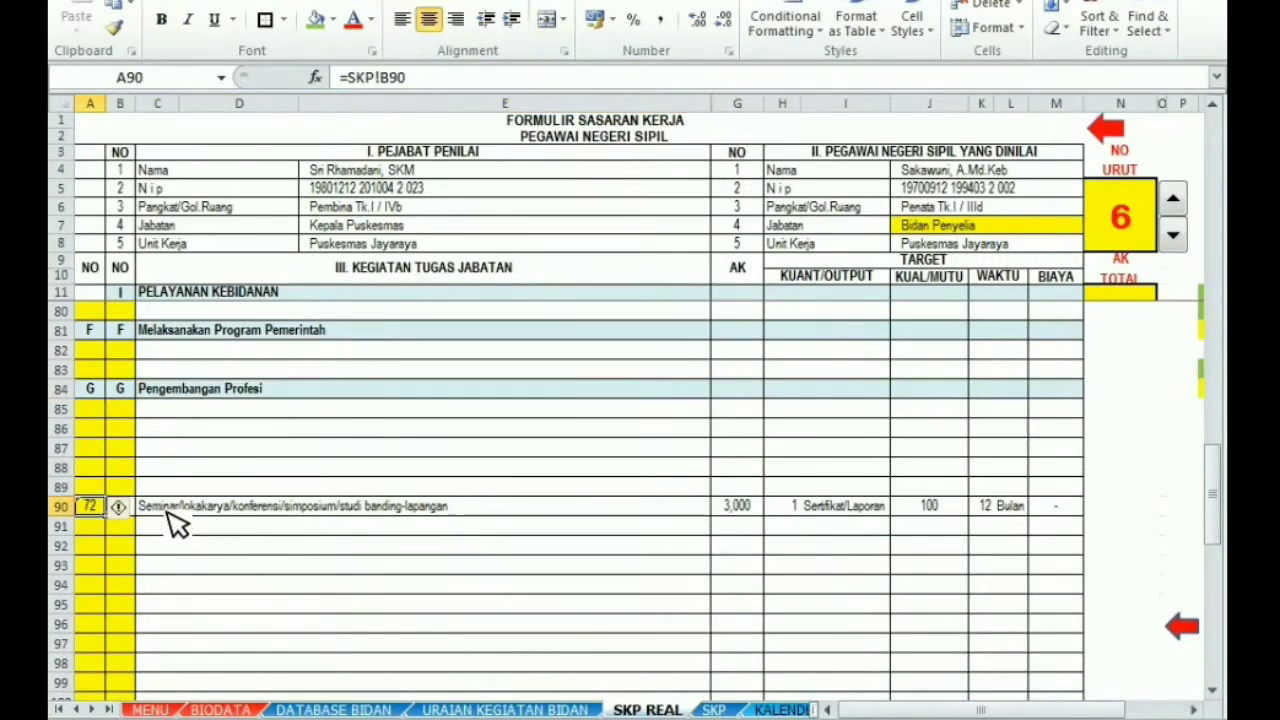
pyautogui.click(155, 505)
pyautogui.click(87, 411)
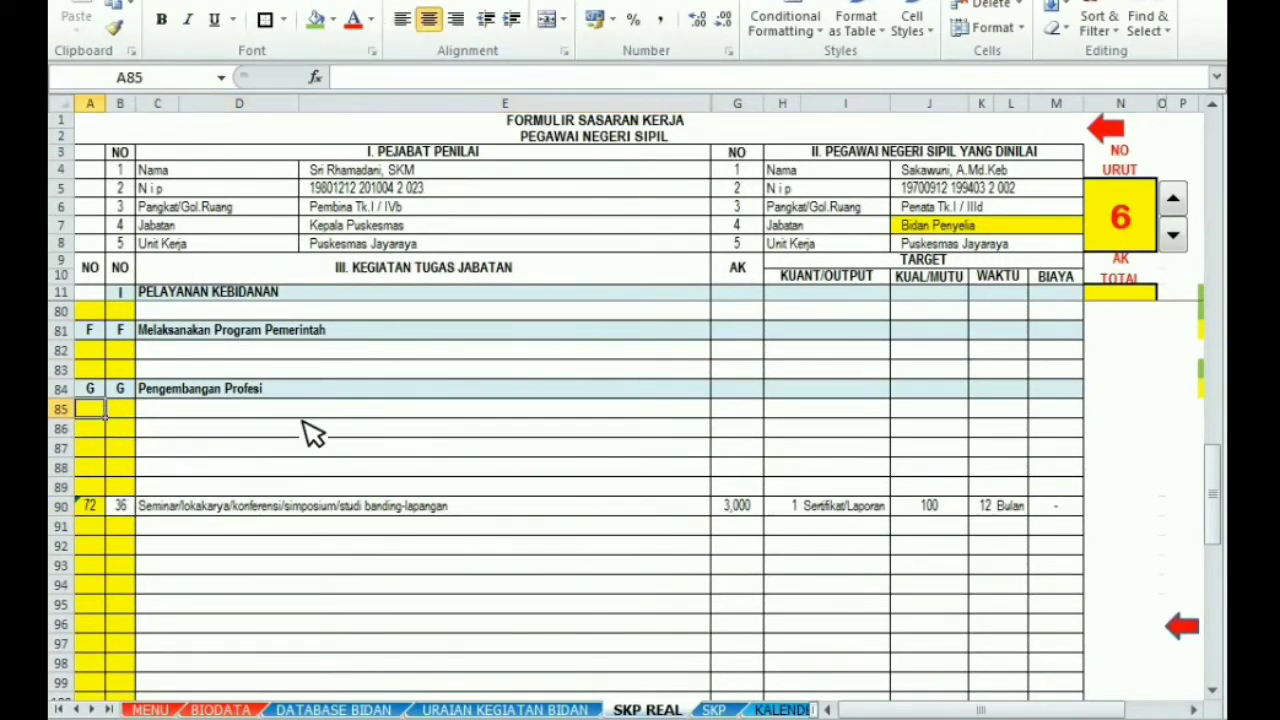
pyautogui.write('72')
pyautogui.click(385, 410)
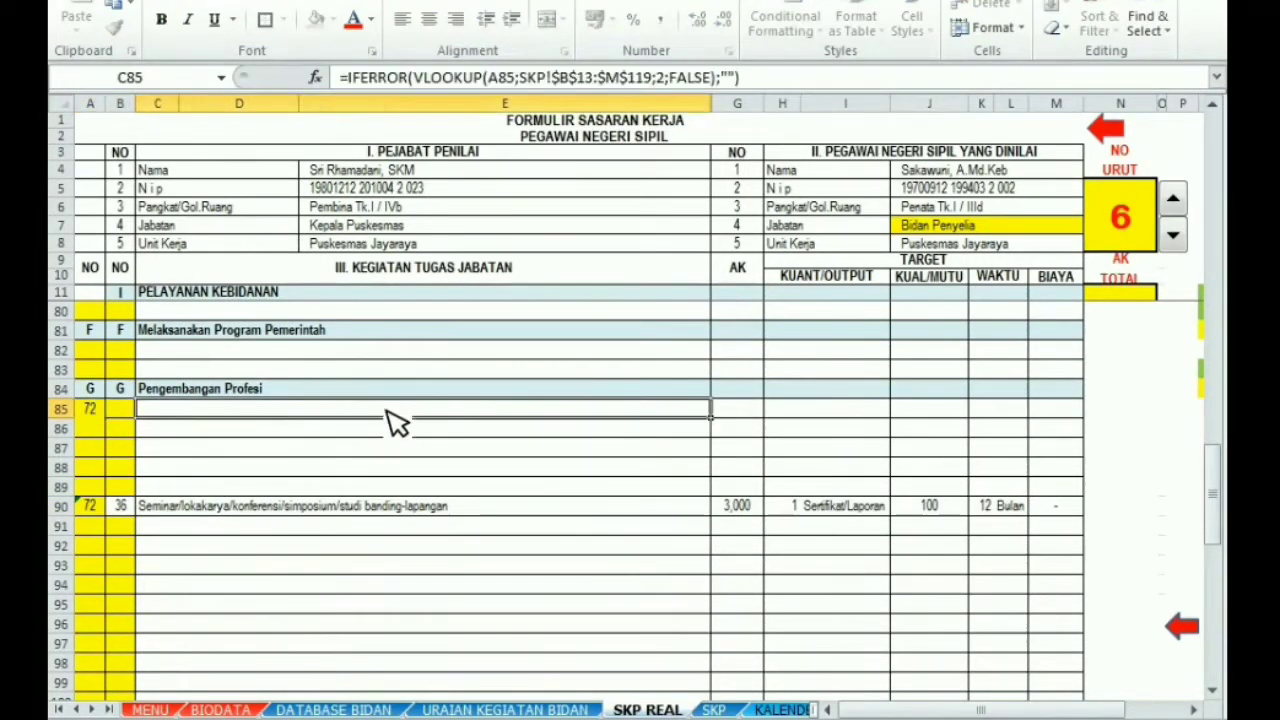
pyautogui.click(97, 508)
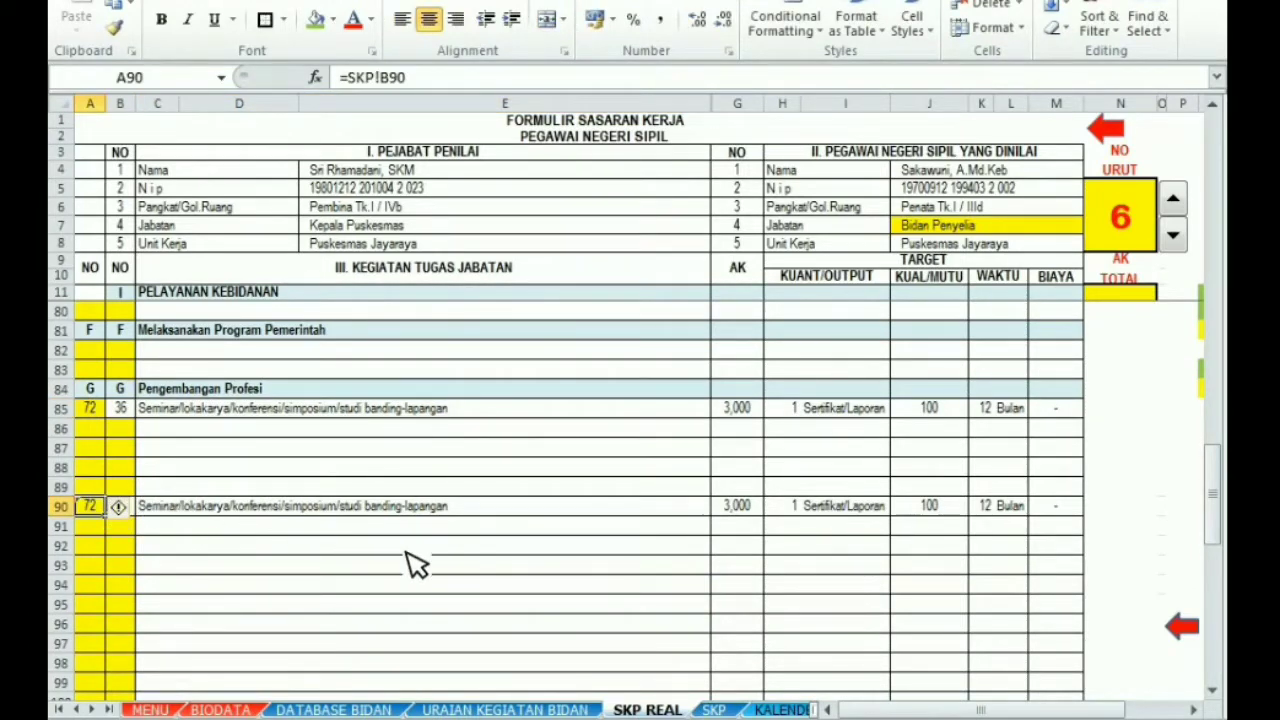
pyautogui.press('Delete')
# Enter 92 in A109 under Penunjang Kegiatan Analisis dan Pelayanan Kebidanan, and clear the original entry in A111
pyautogui.moveTo(1222, 500); pyautogui.dragTo(1215, 605)
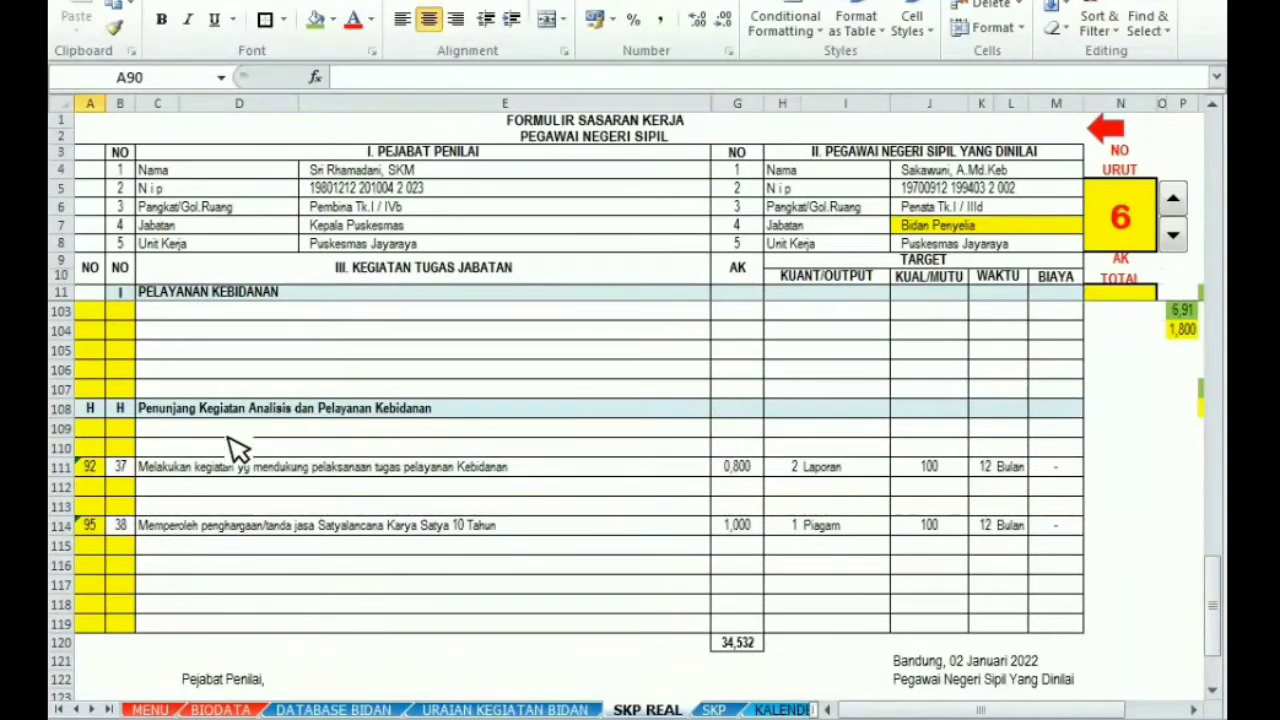
pyautogui.click(210, 410)
pyautogui.click(92, 463)
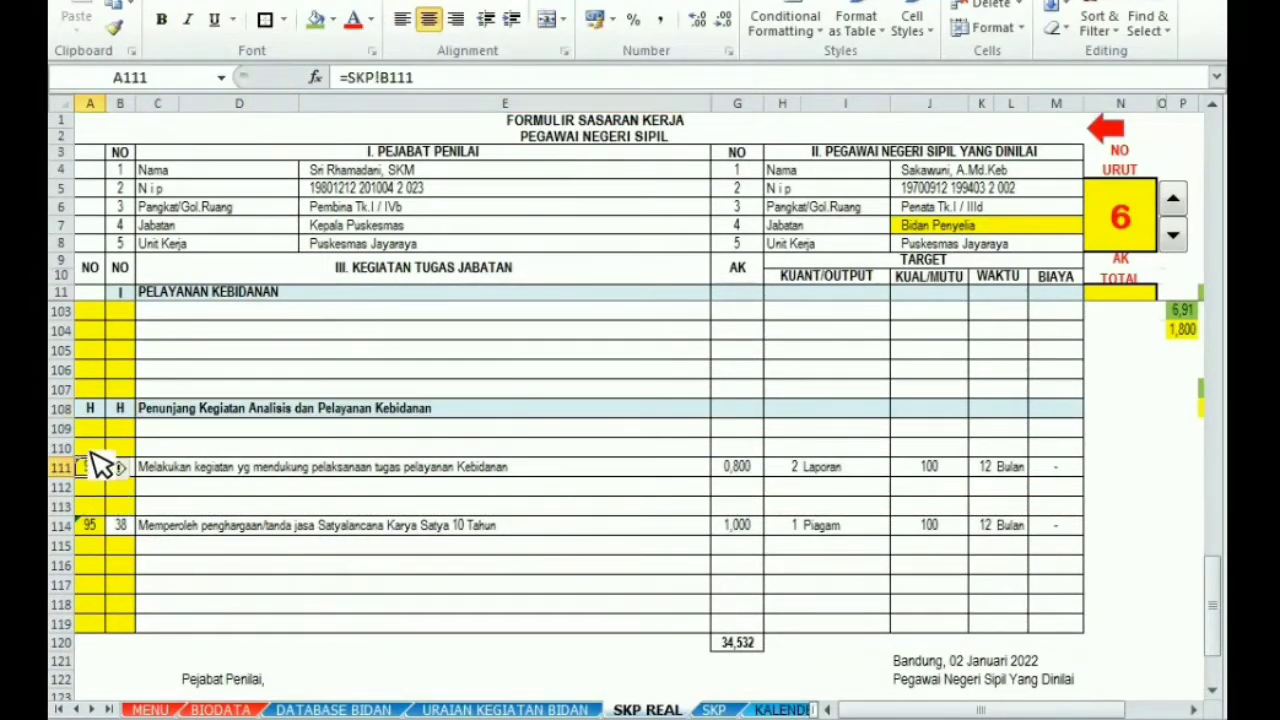
pyautogui.click(93, 432)
pyautogui.write('92')
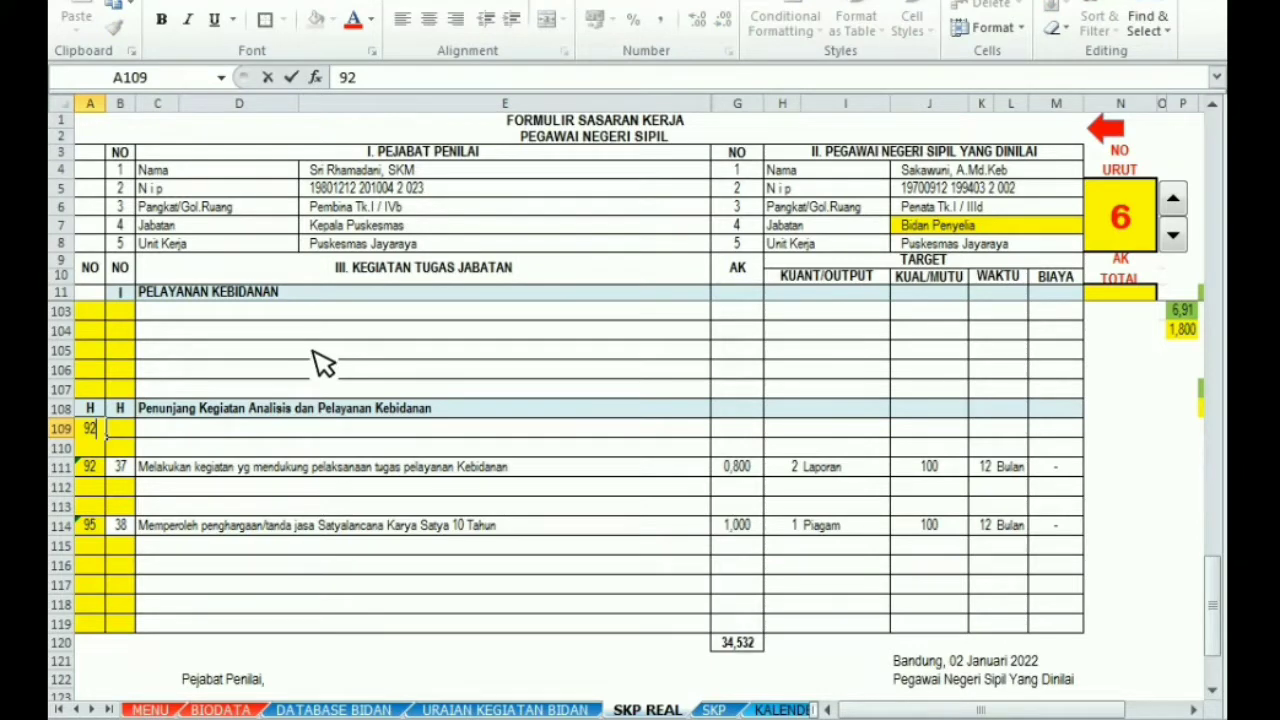
pyautogui.click(313, 352)
pyautogui.click(93, 469)
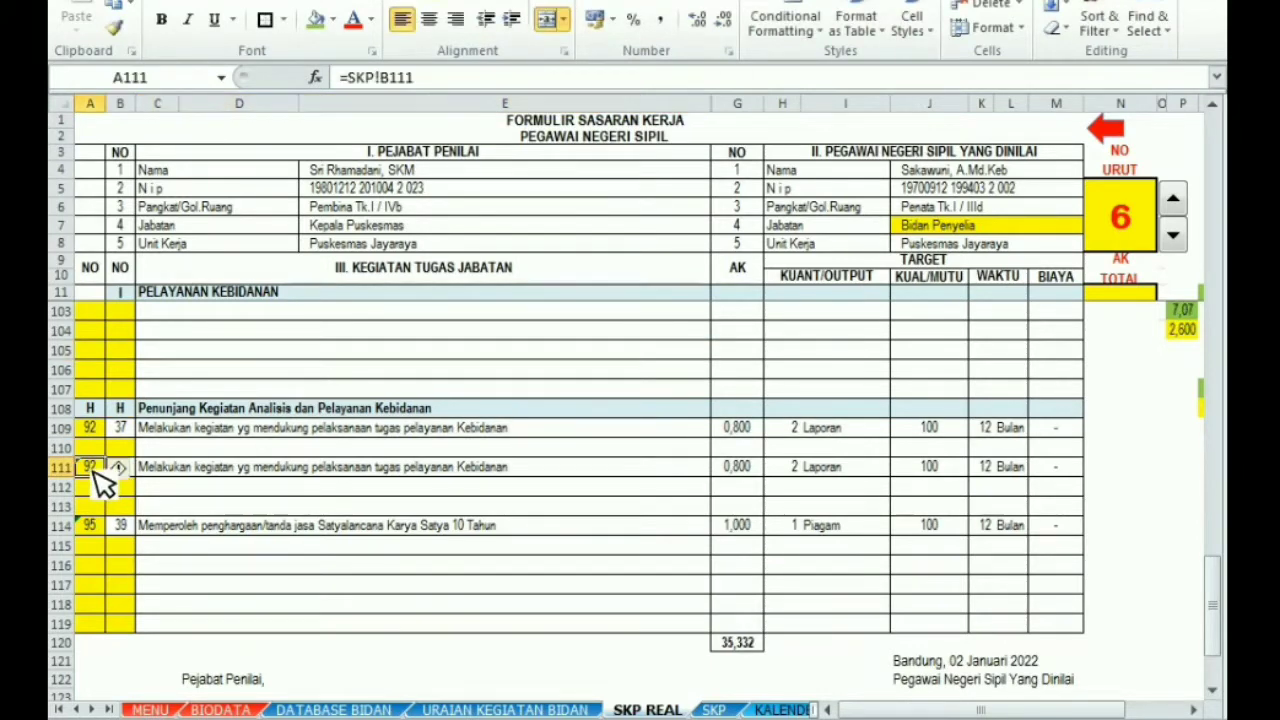
pyautogui.press('Delete')
pyautogui.click(148, 449)
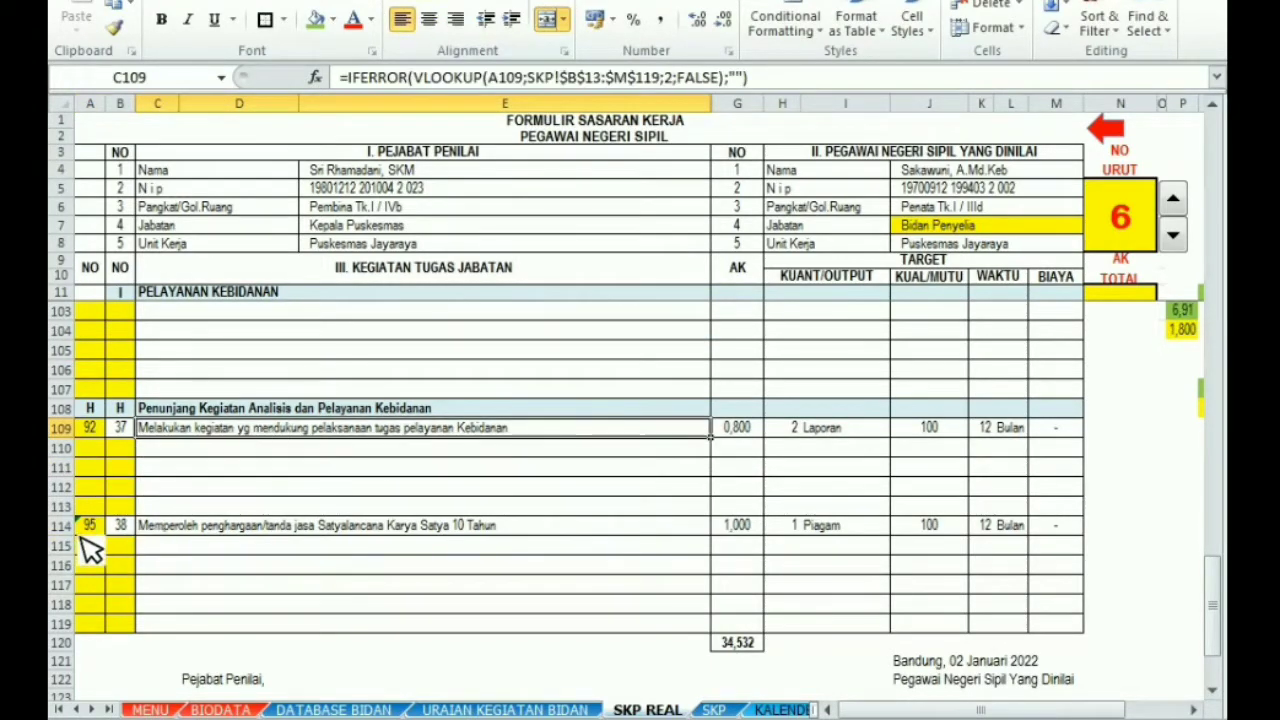
# Enter 95 in A110 directly below entry 92, and clear the original entry in A114
pyautogui.click(92, 526)
pyautogui.click(95, 446)
pyautogui.write('9')
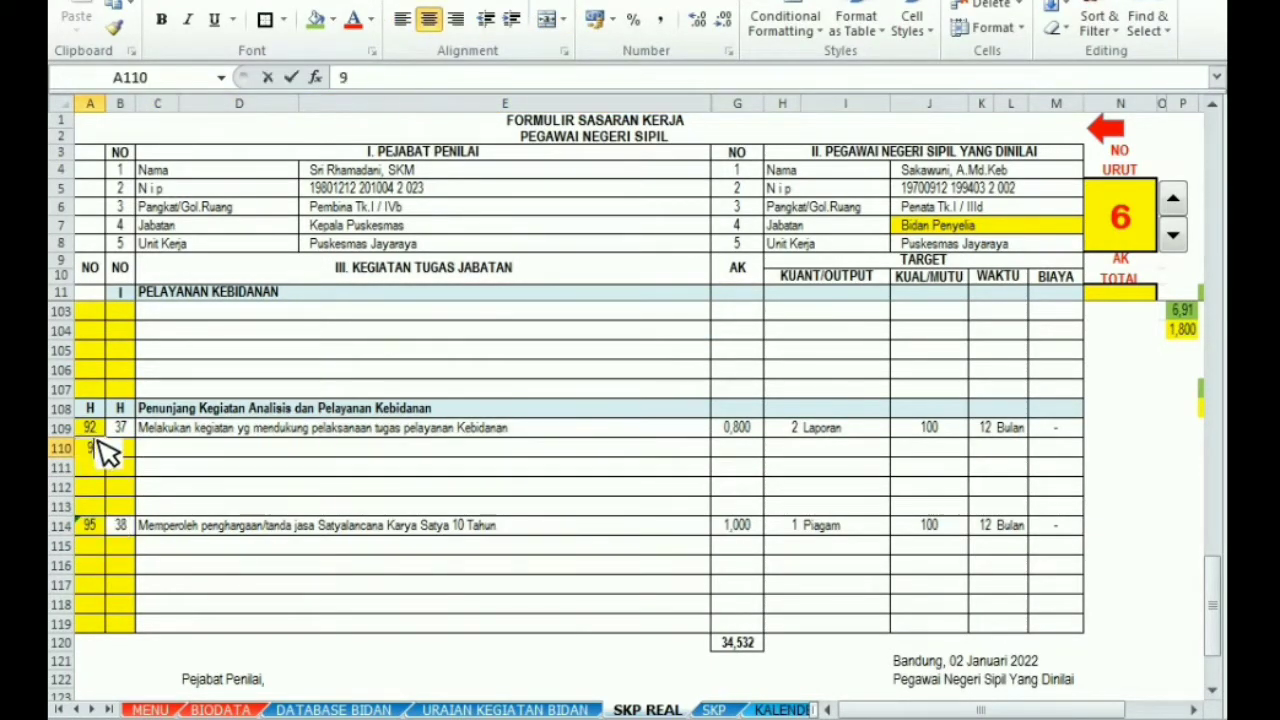
pyautogui.write('5')
pyautogui.click(245, 412)
pyautogui.click(95, 528)
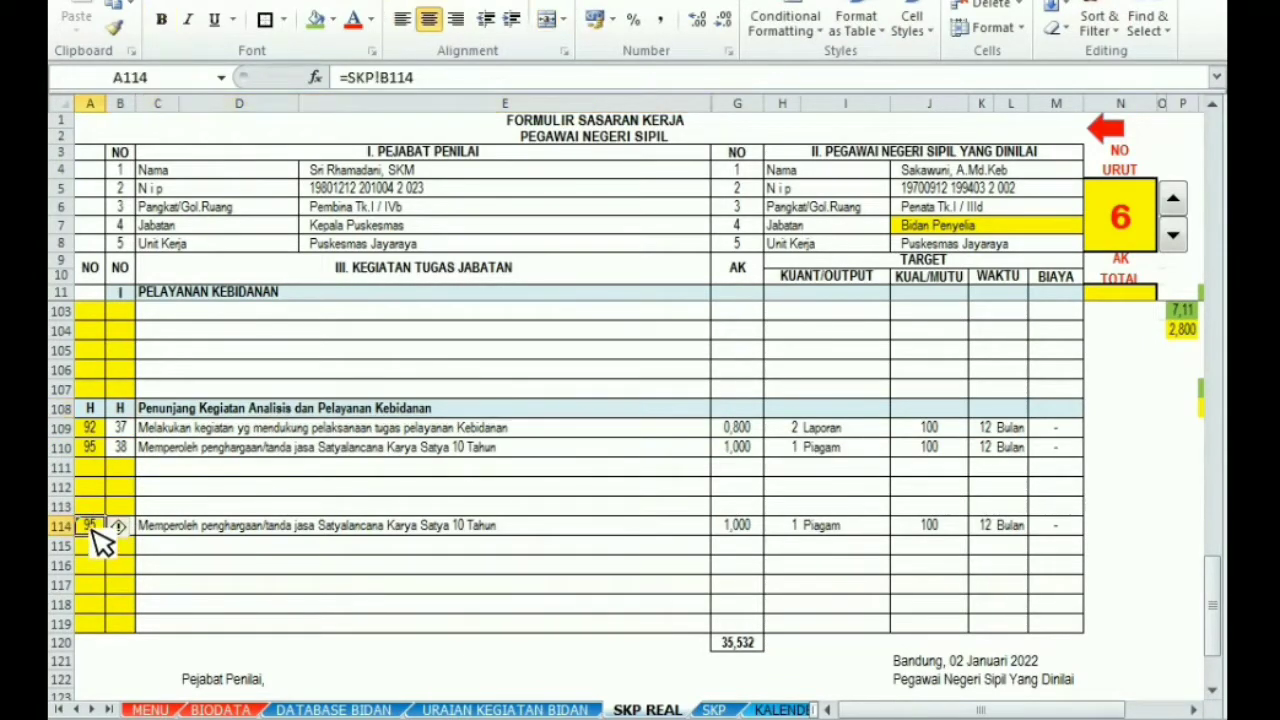
pyautogui.press('Delete')
pyautogui.click(295, 386)
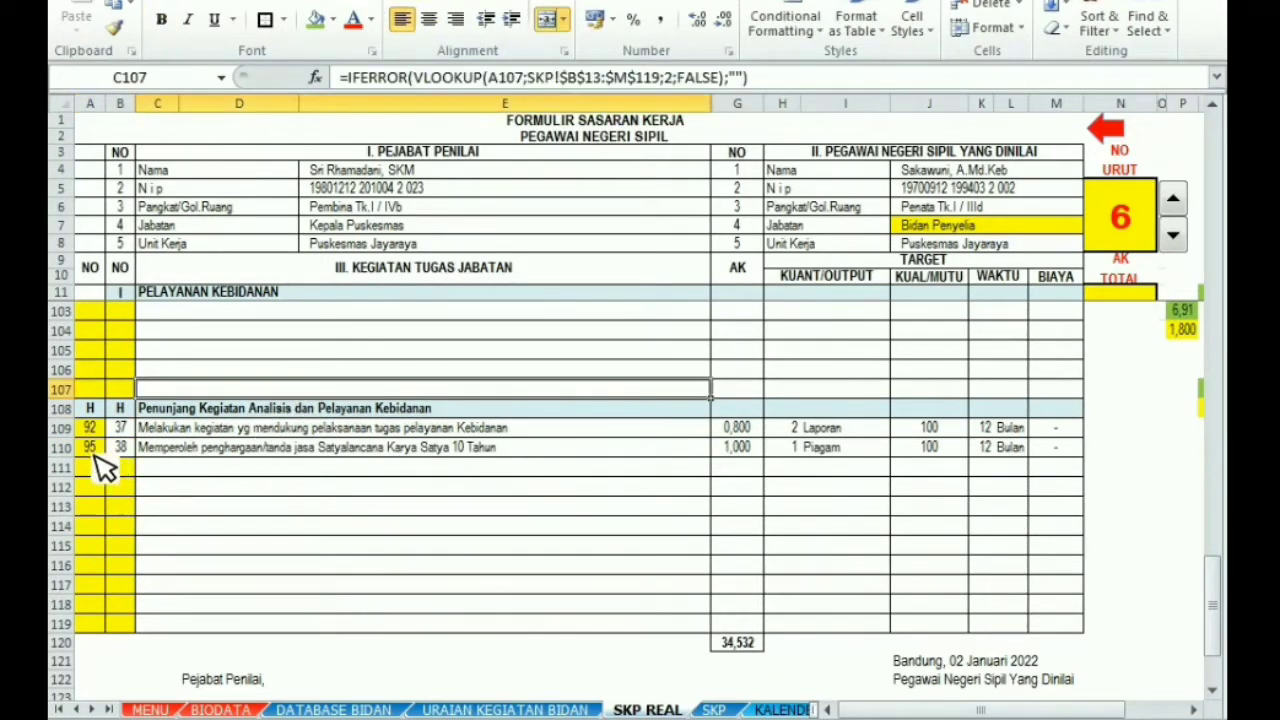
# Check the final activity numbering on the SKP REAL form against the last activities on the SKP sheet
pyautogui.moveTo(92, 450); pyautogui.dragTo(85, 305)
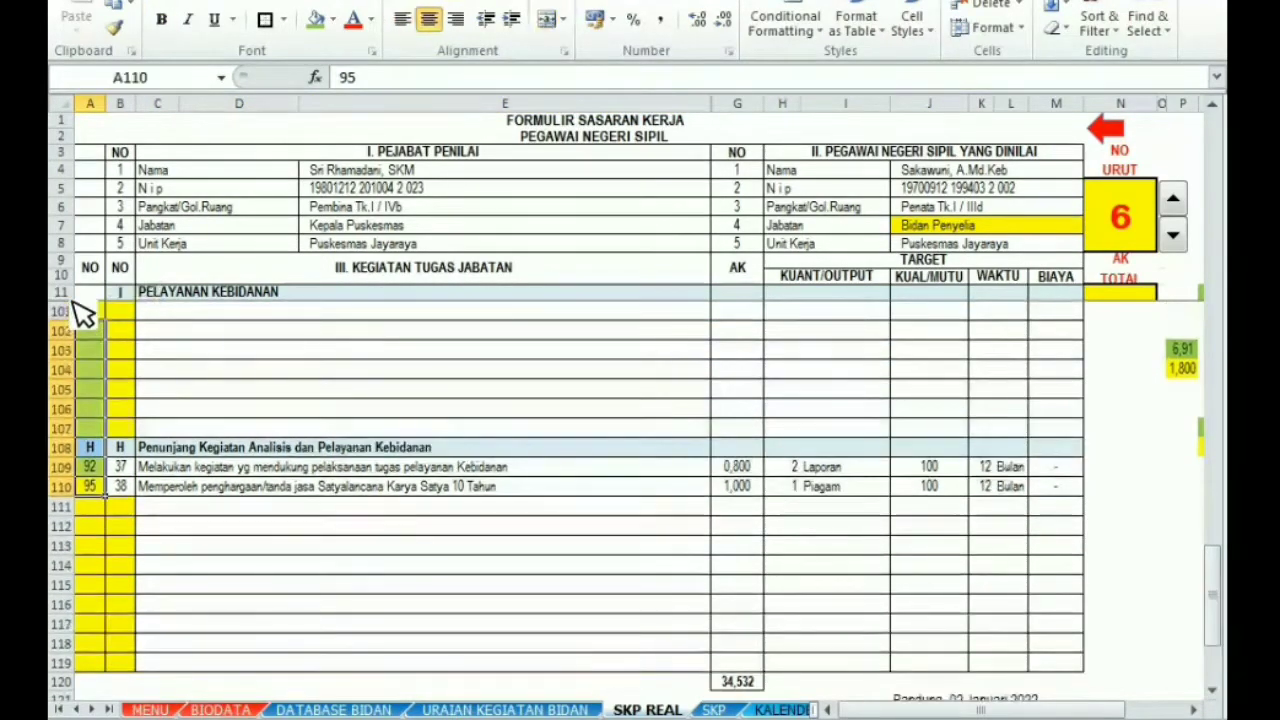
pyautogui.click(125, 490)
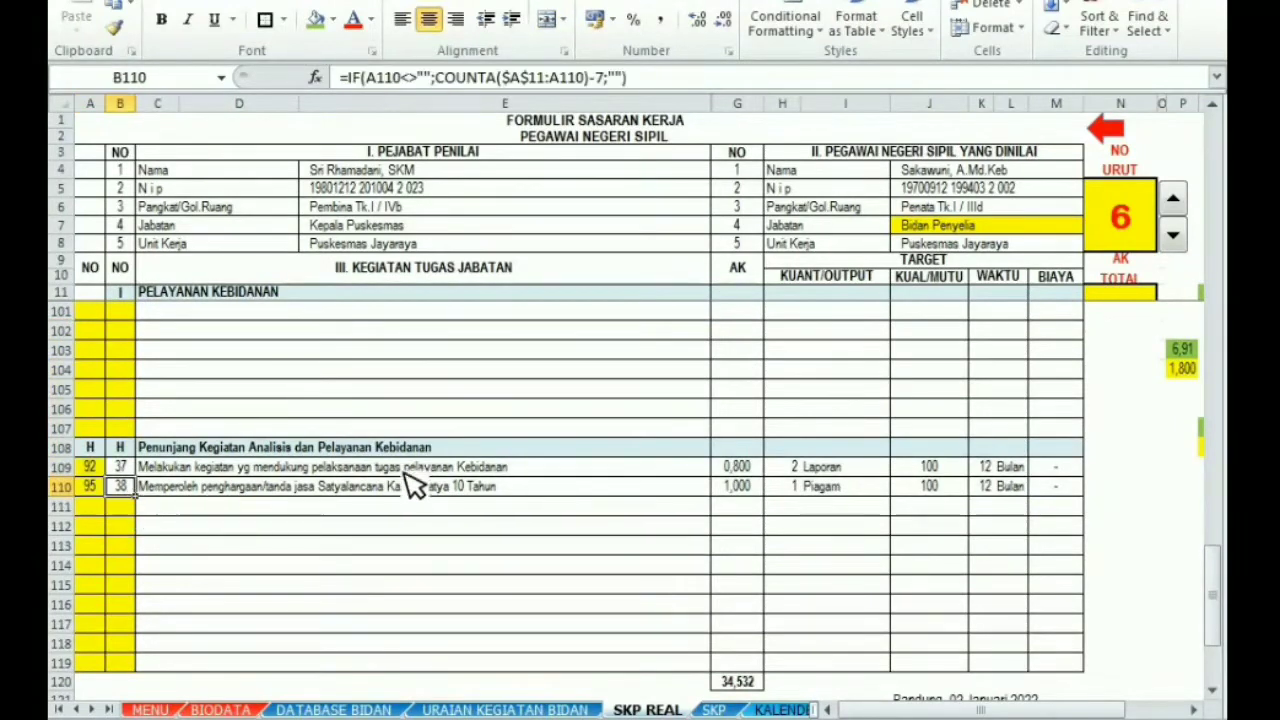
pyautogui.click(1118, 140)
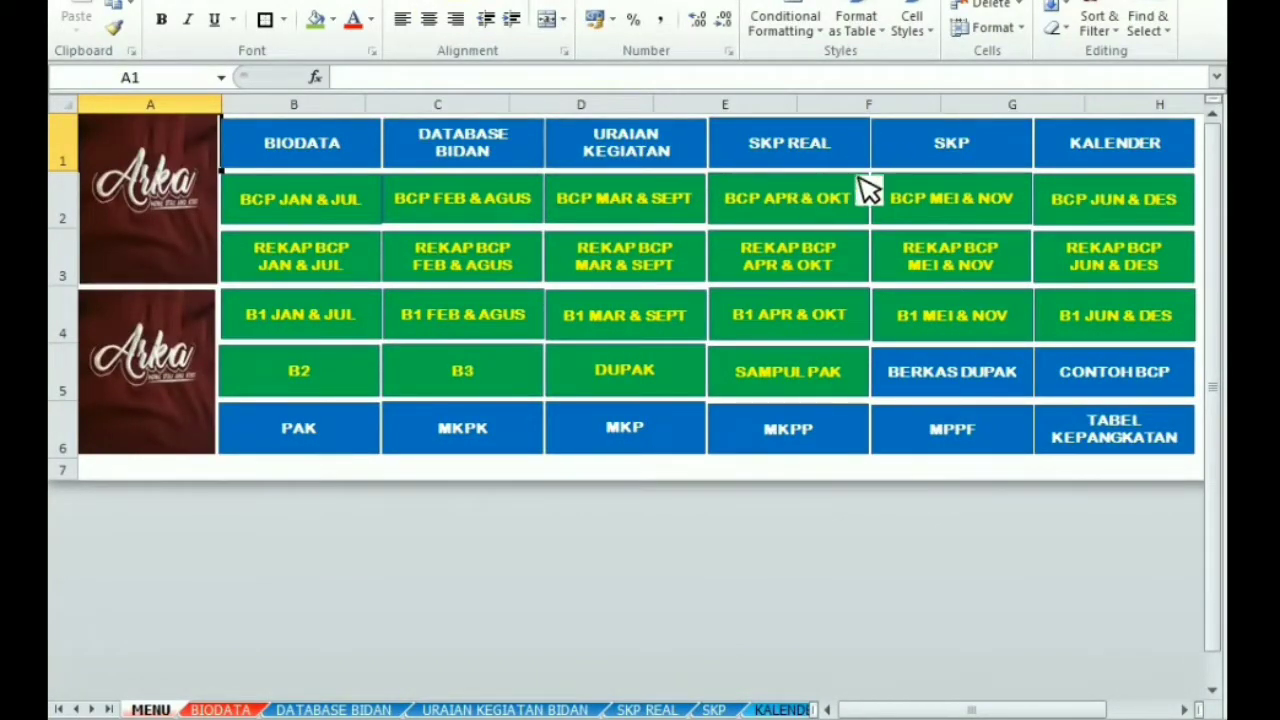
pyautogui.click(955, 156)
pyautogui.moveTo(1214, 212); pyautogui.dragTo(1213, 450)
pyautogui.click(106, 468)
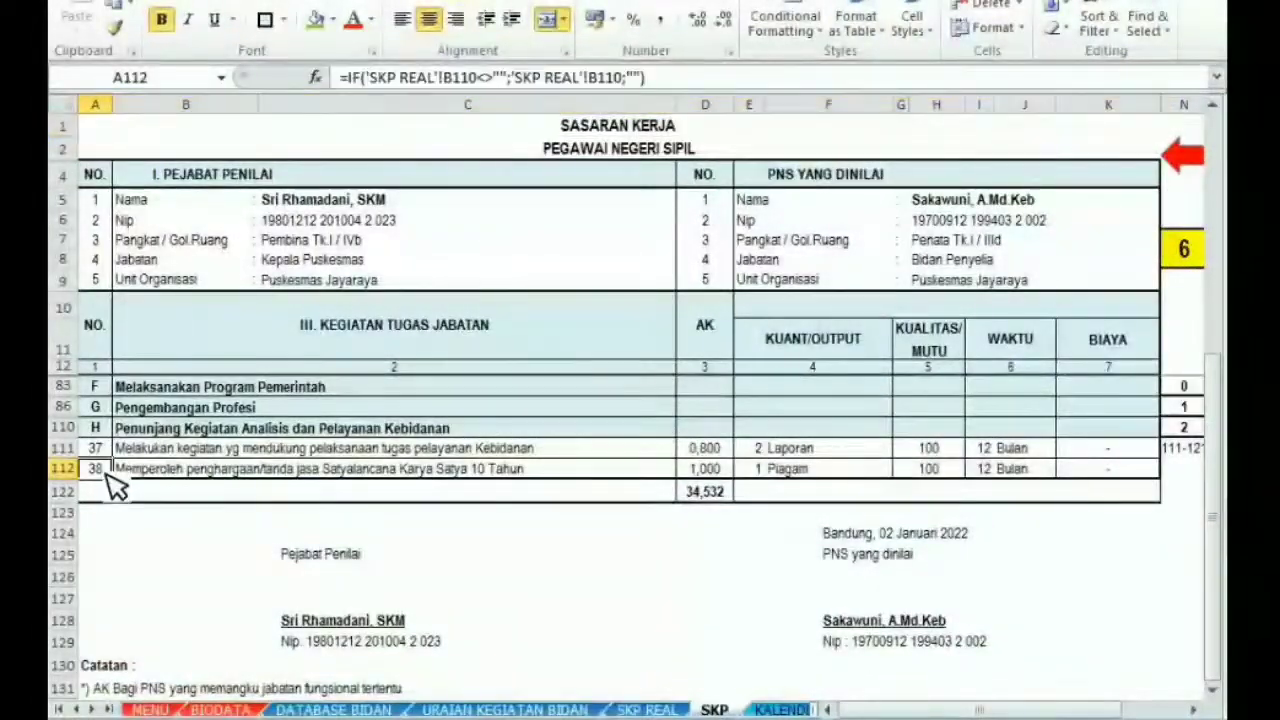
# Return to the SKP REAL form and hide the blank rows between sections E to H and before the total
pyautogui.click(1190, 158)
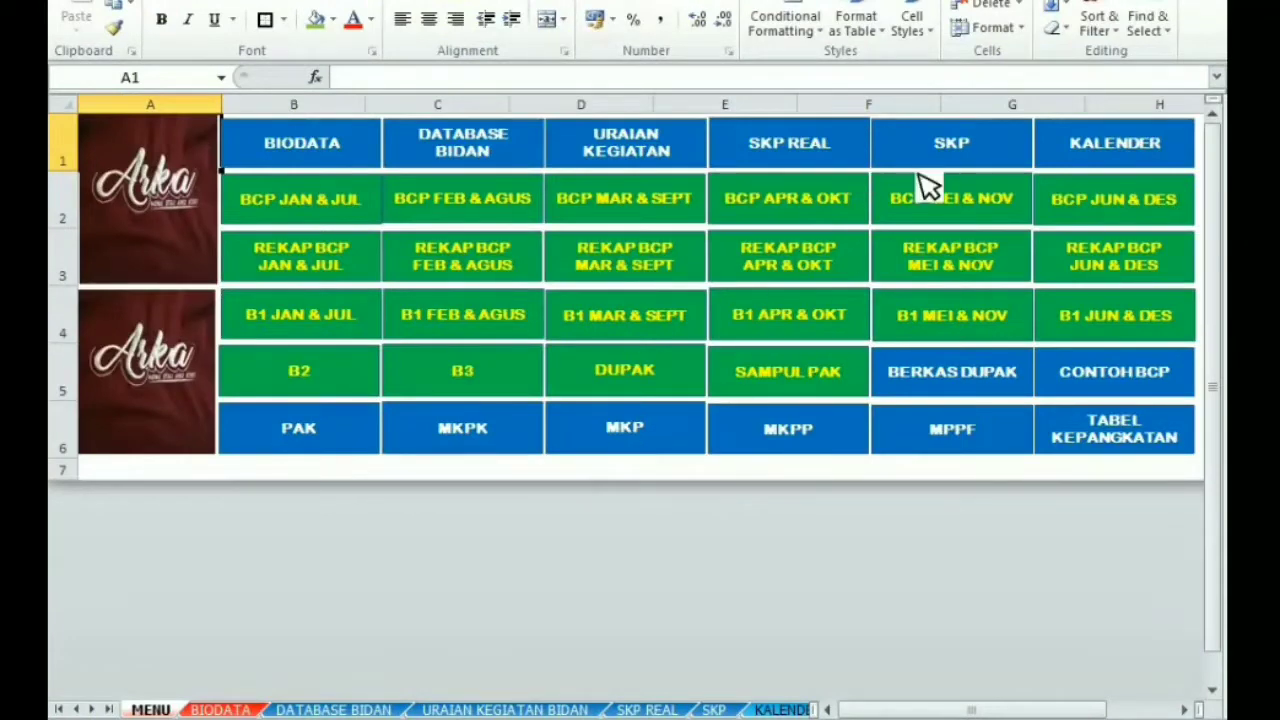
pyautogui.click(790, 160)
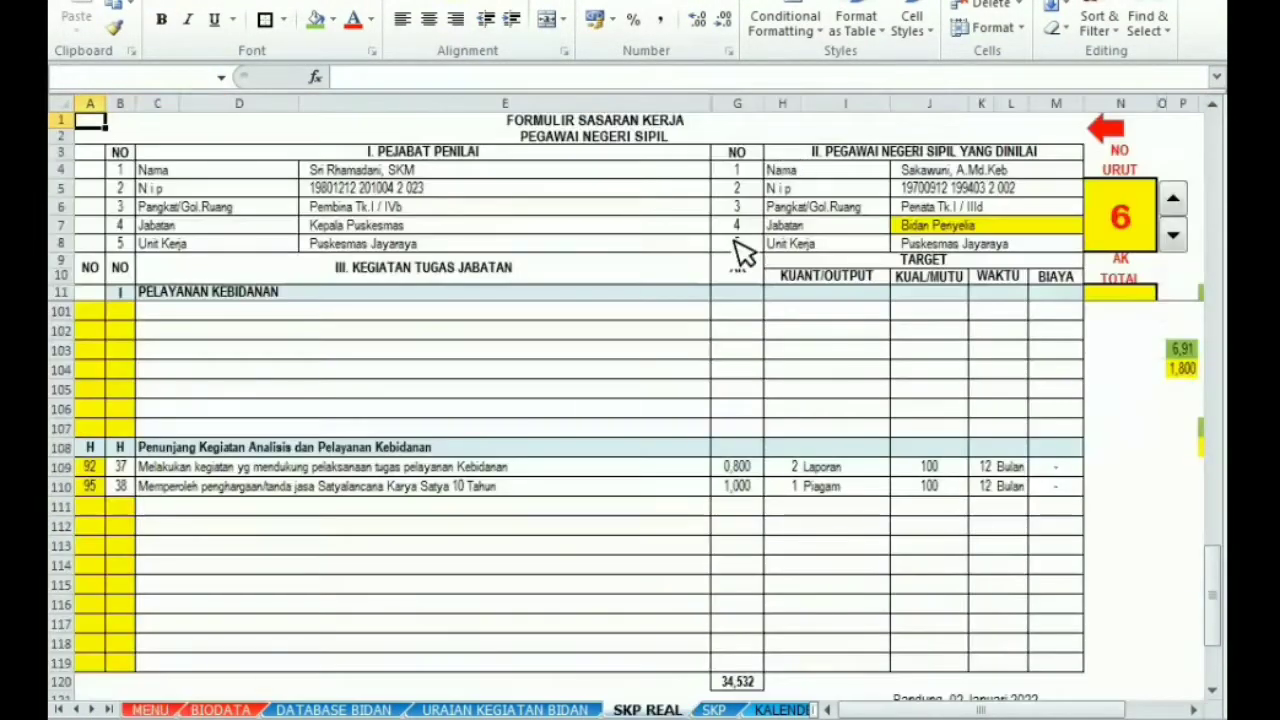
pyautogui.moveTo(1214, 370)
pyautogui.mouseDown()
pyautogui.moveTo(1224, 200)
pyautogui.moveTo(1219, 378)
pyautogui.mouseUp()
pyautogui.click(133, 566)
pyautogui.click(625, 527)
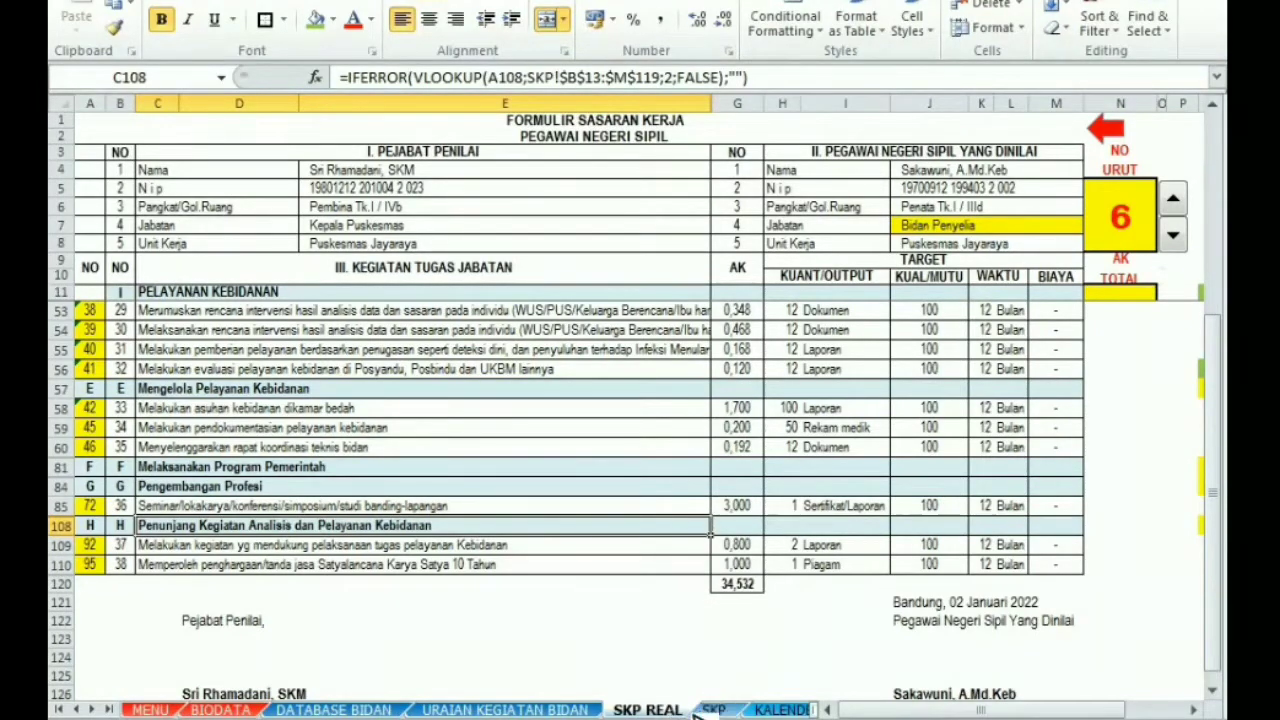
# Open the SKP sheet and examine its activities from Pelayanan Kebidanan Komunitas through the credit total
pyautogui.click(1108, 135)
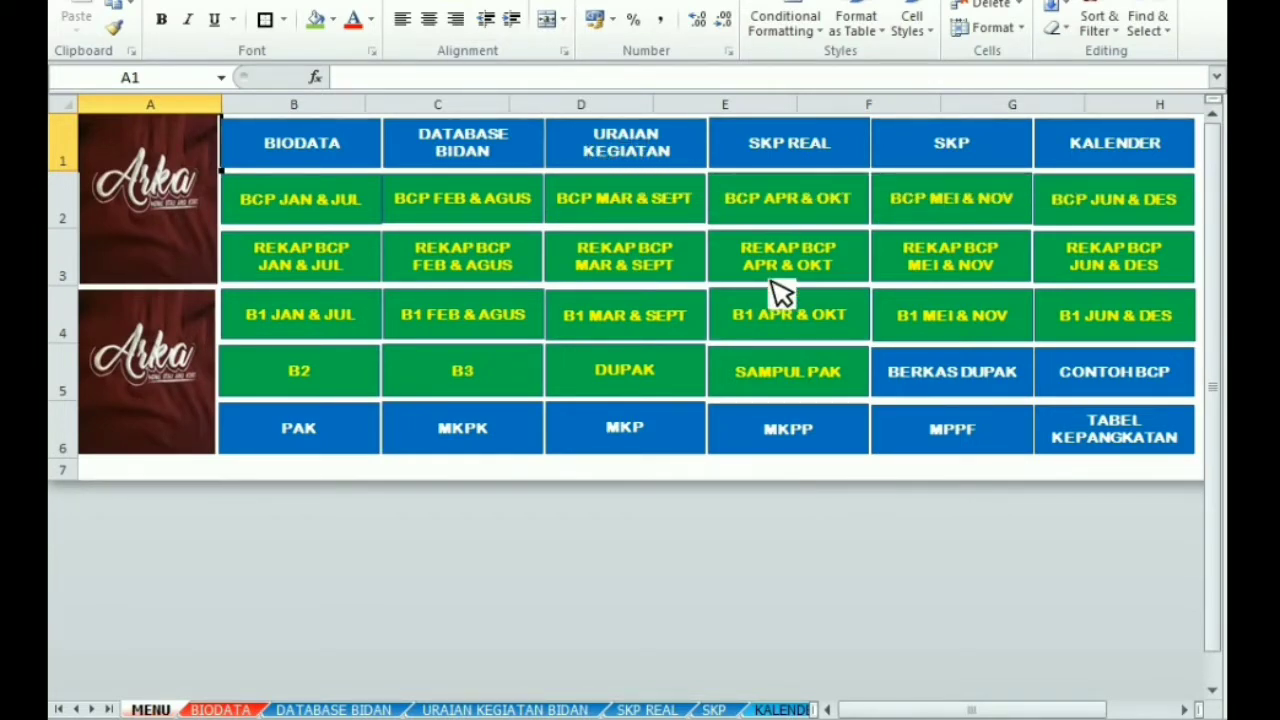
pyautogui.click(915, 150)
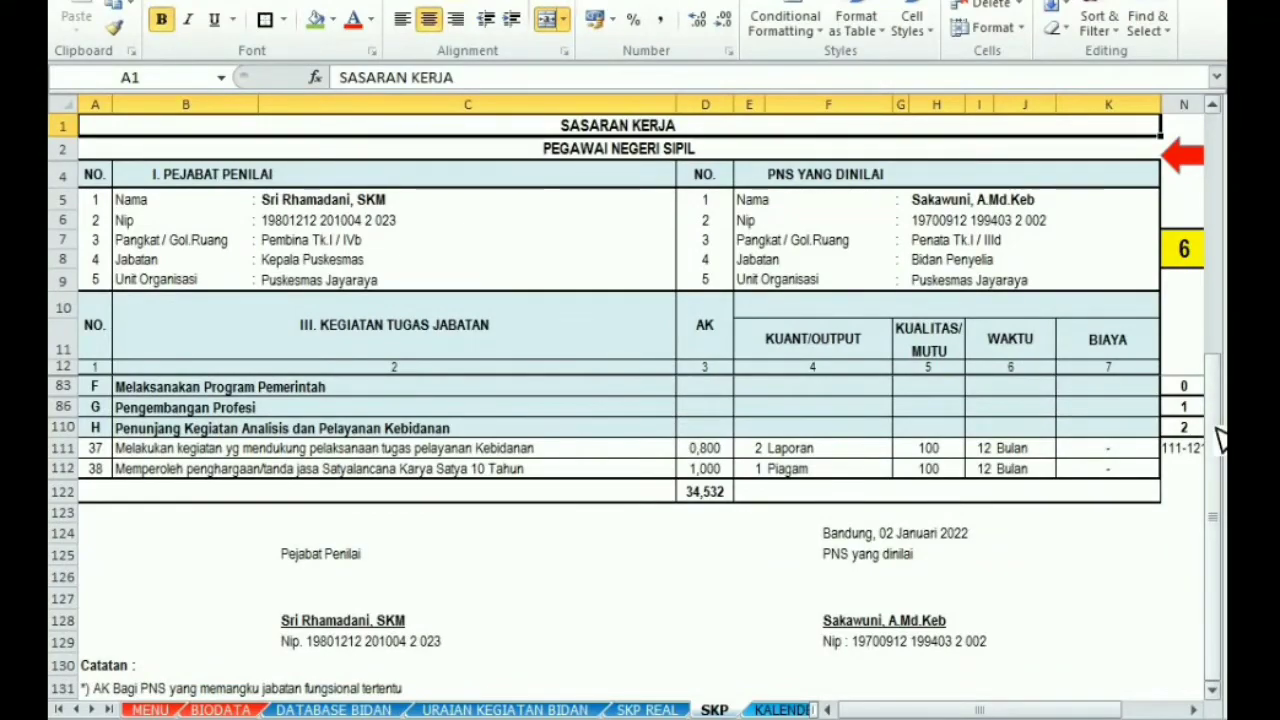
pyautogui.moveTo(1214, 424); pyautogui.dragTo(1216, 392)
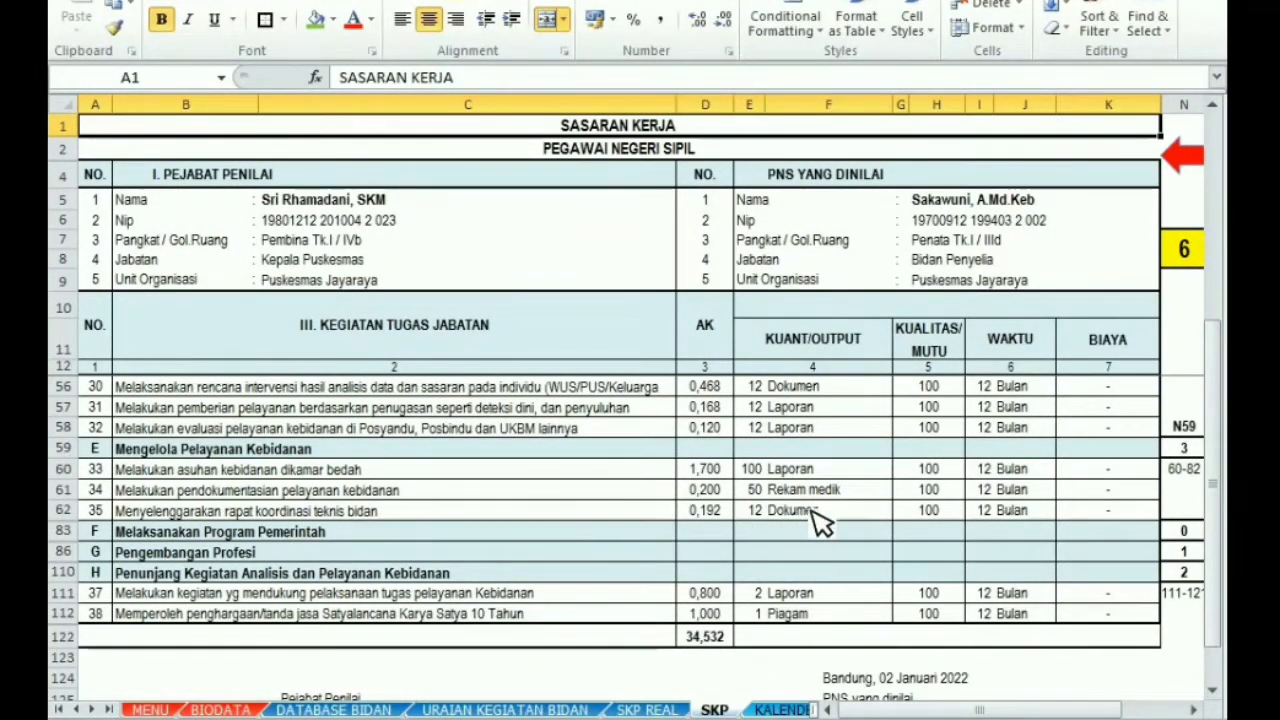
# Open the BCP JAN & JUL sheet with the January 2022 daily activity log from the workbook's main menu
pyautogui.click(1195, 172)
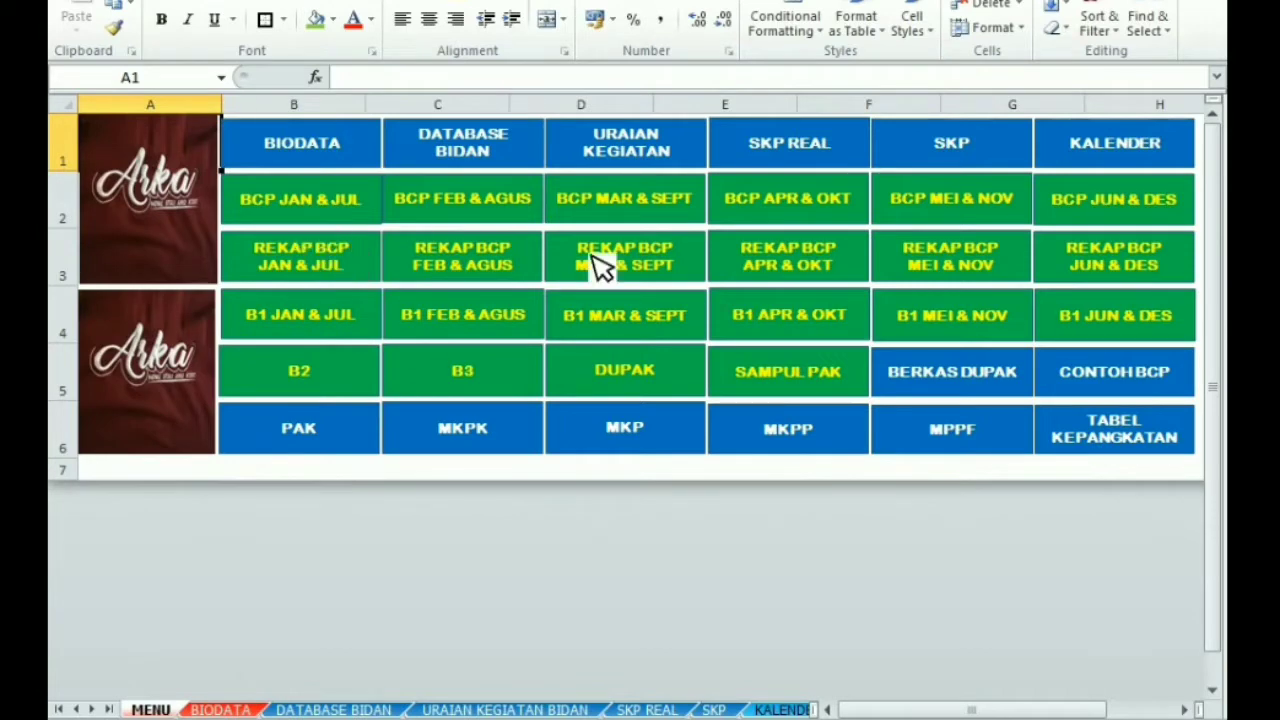
pyautogui.click(295, 207)
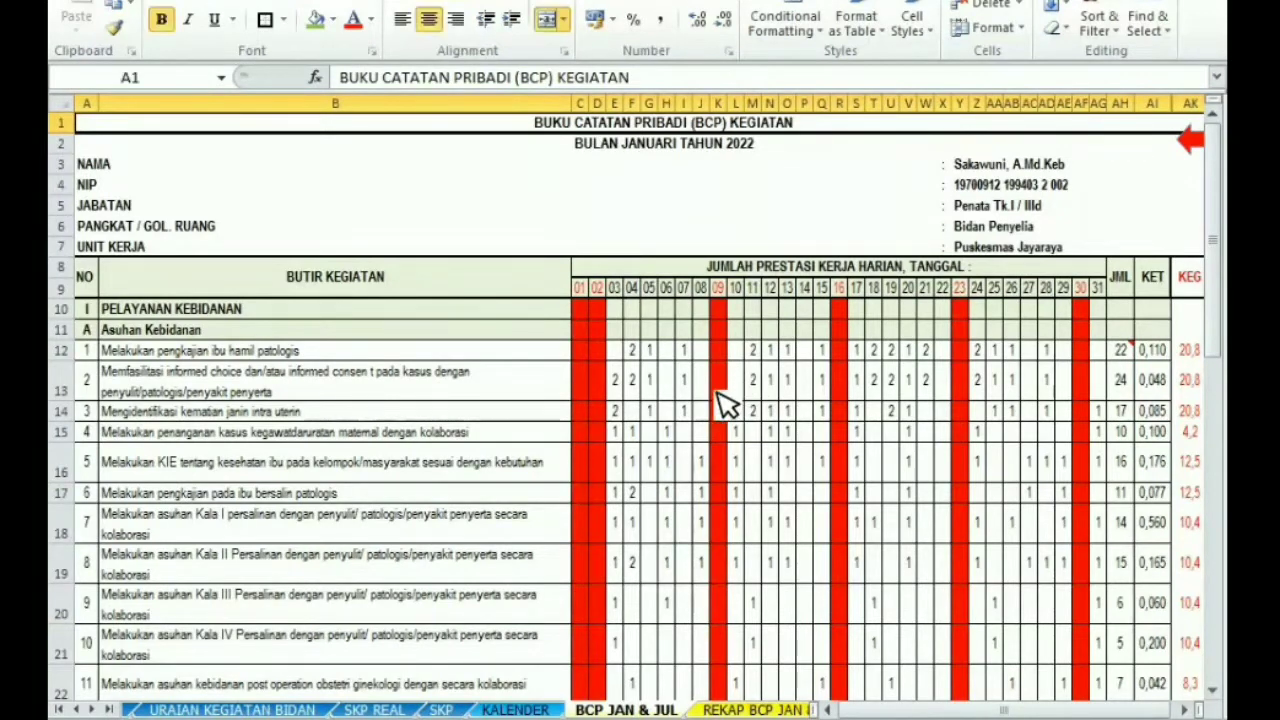
# Examine the date header and the red Sunday and holiday columns of the January daily activity log
pyautogui.click(890, 388)
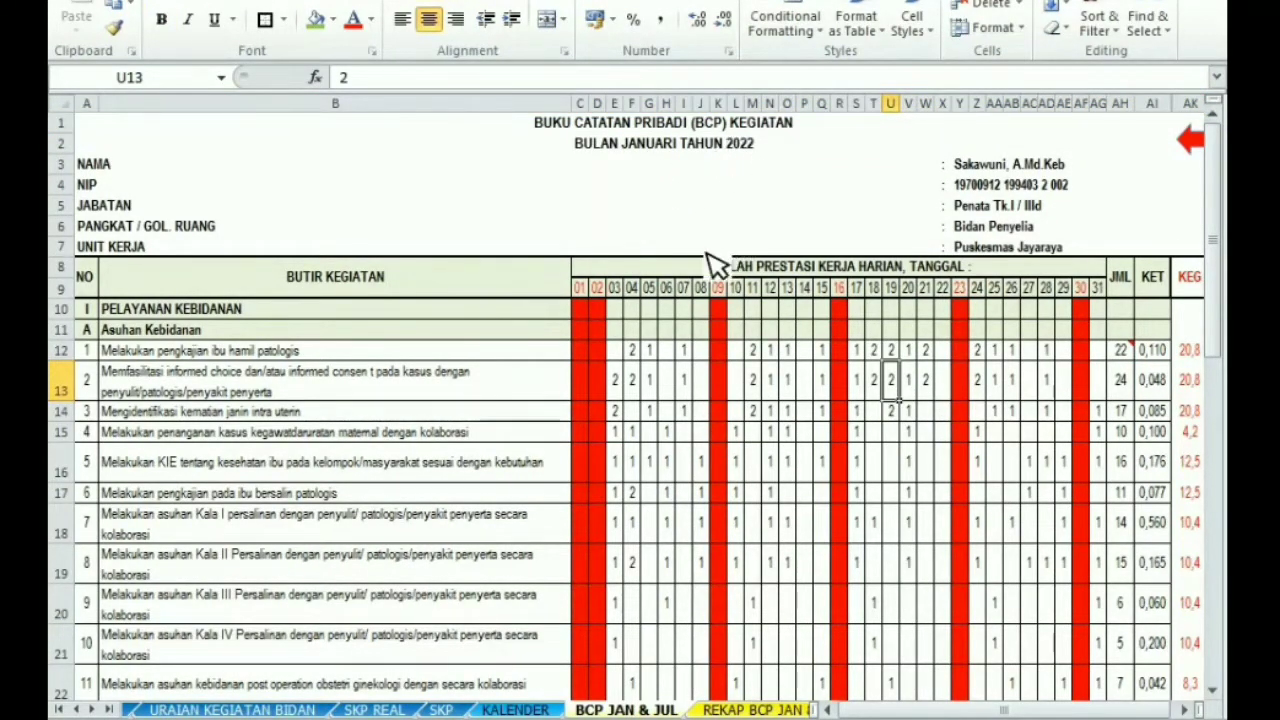
pyautogui.moveTo(590, 289); pyautogui.dragTo(1108, 295)
pyautogui.moveTo(586, 312); pyautogui.dragTo(612, 530)
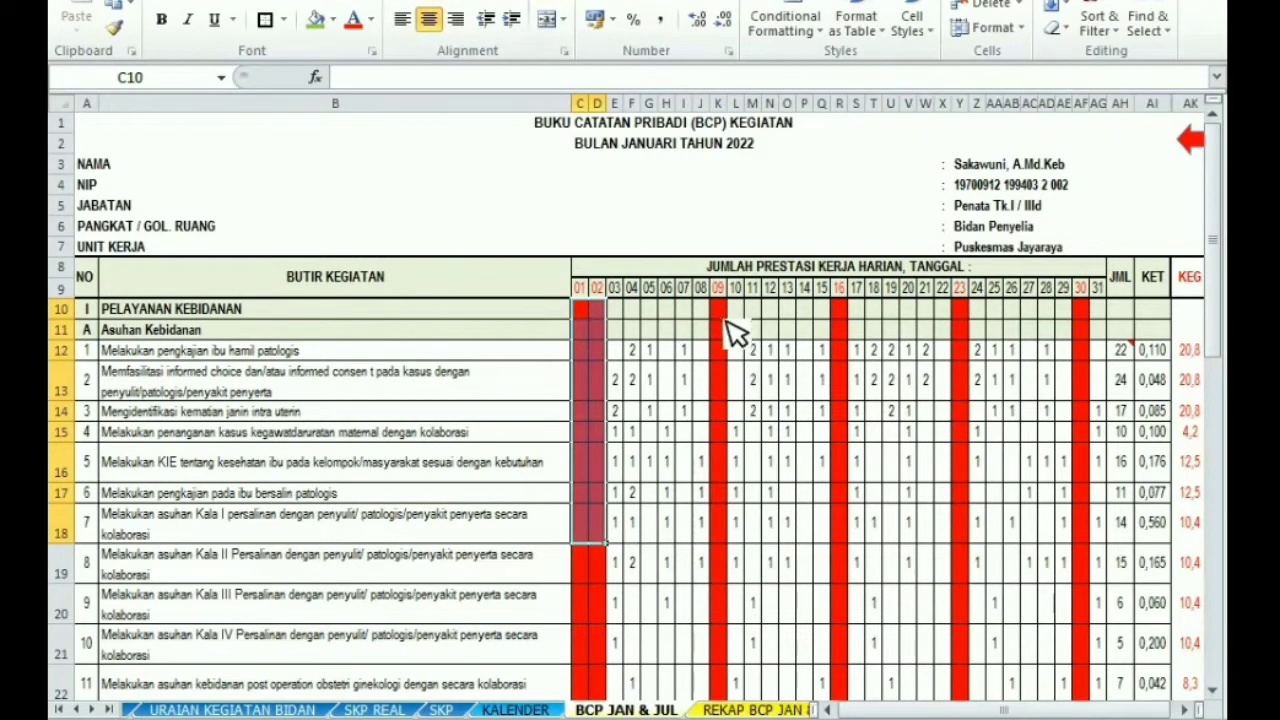
pyautogui.moveTo(718, 310); pyautogui.dragTo(731, 465)
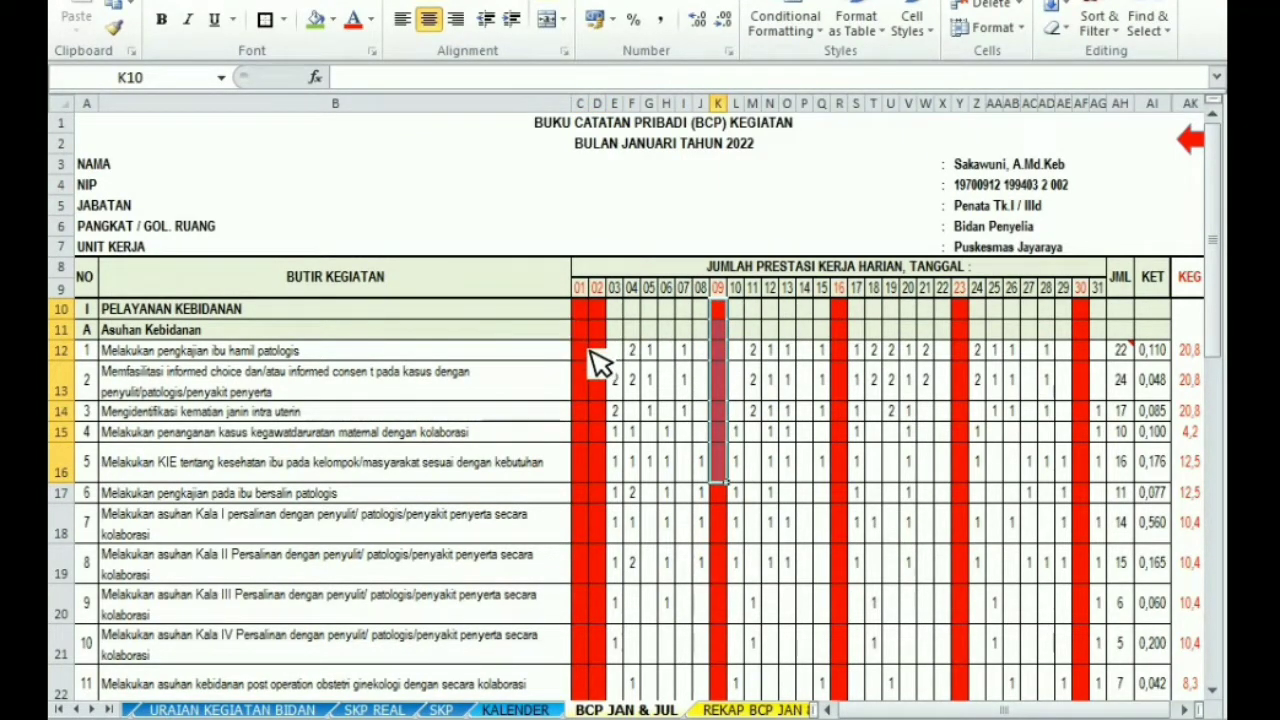
pyautogui.click(586, 290)
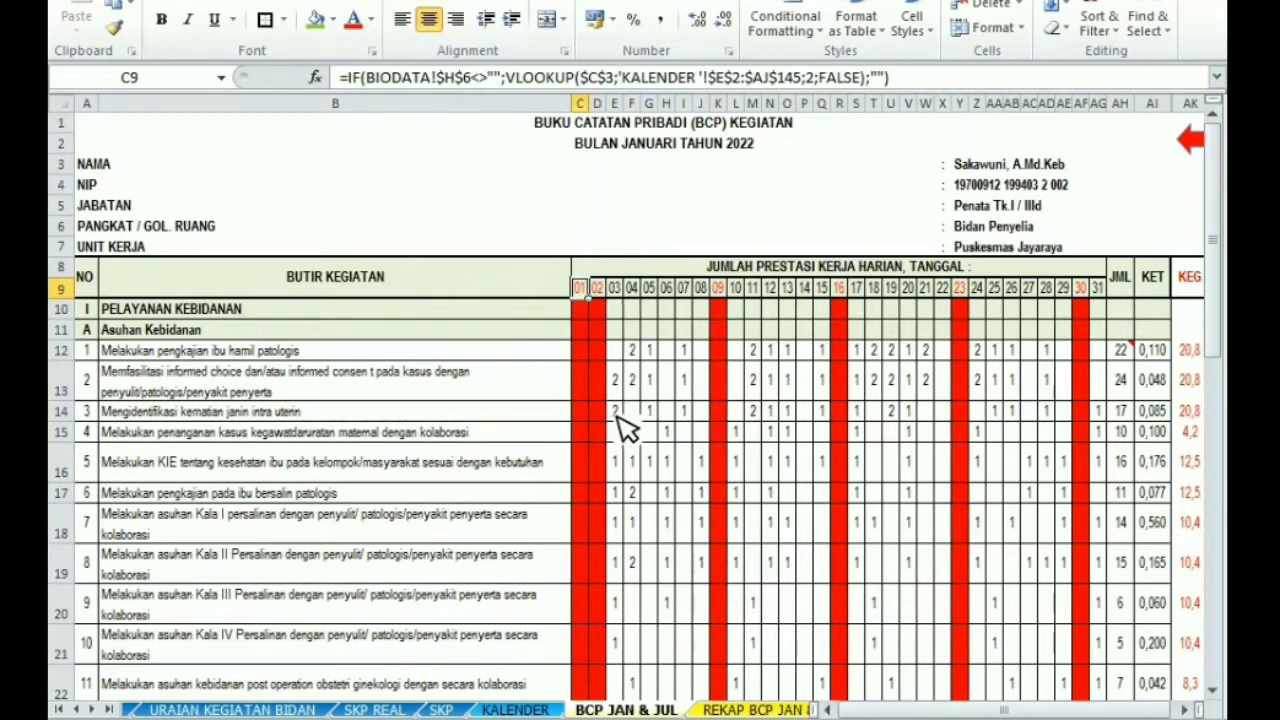
pyautogui.click(650, 435)
pyautogui.click(590, 380)
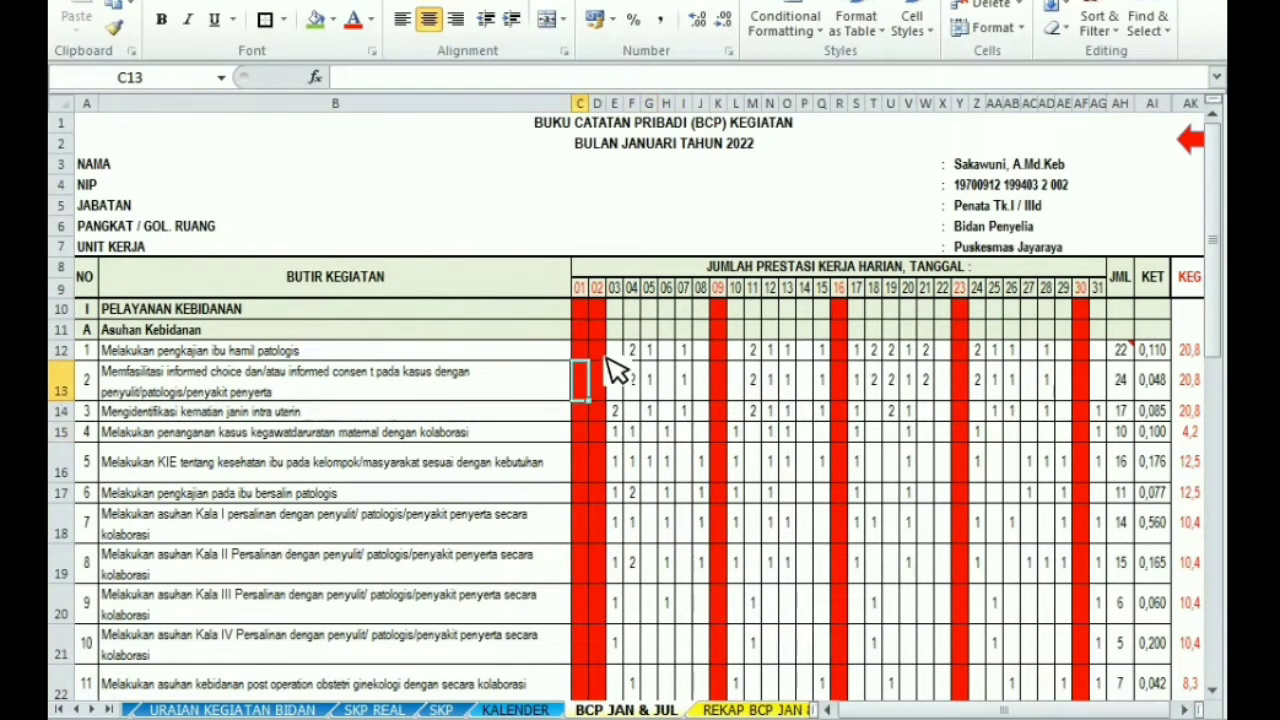
pyautogui.click(603, 352)
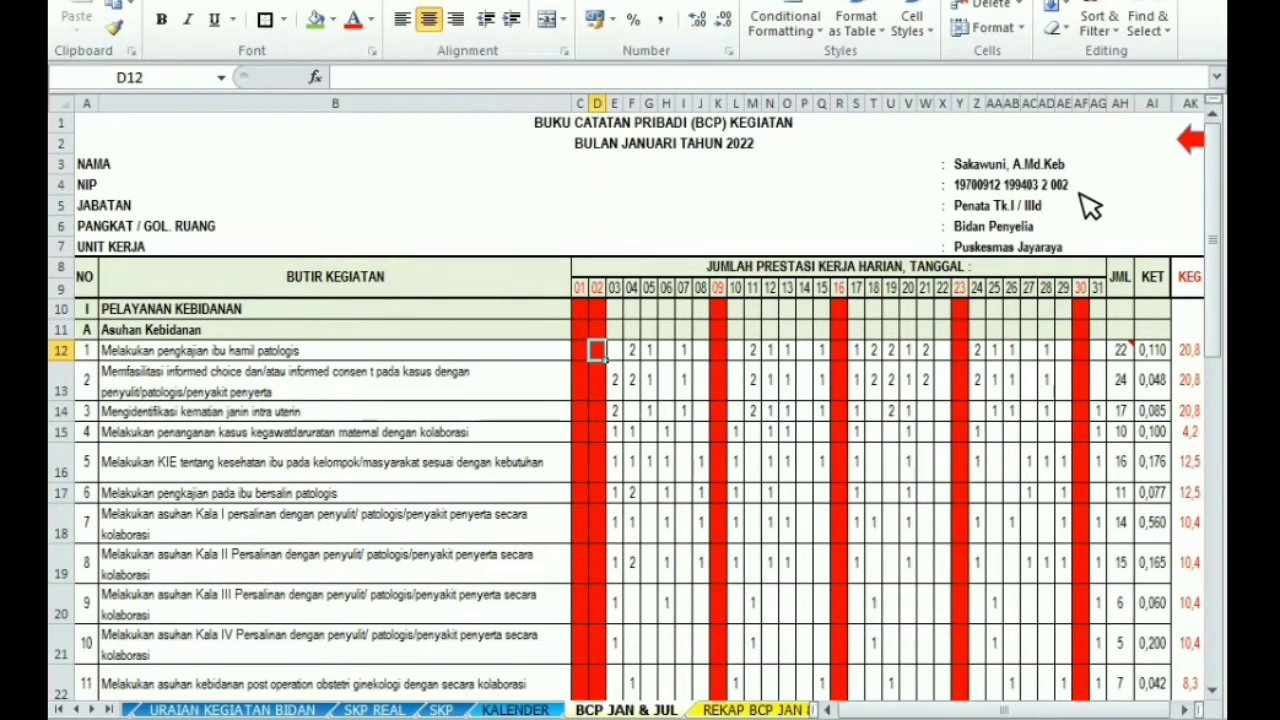
# Examine the first activity, Melakukan pengkajian ibu hamil patologis, and its daily entries at the start of January
pyautogui.moveTo(1218, 240); pyautogui.dragTo(1219, 246)
pyautogui.click(634, 288)
pyautogui.click(668, 290)
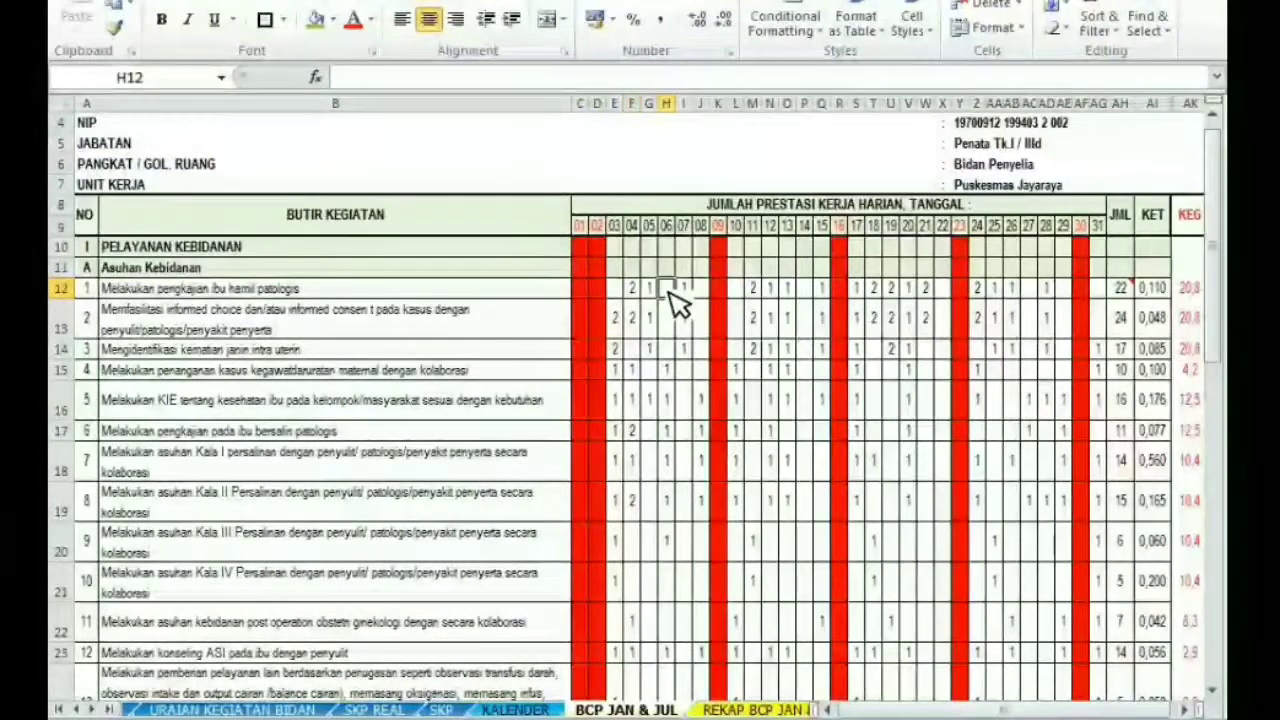
pyautogui.click(754, 292)
pyautogui.click(160, 292)
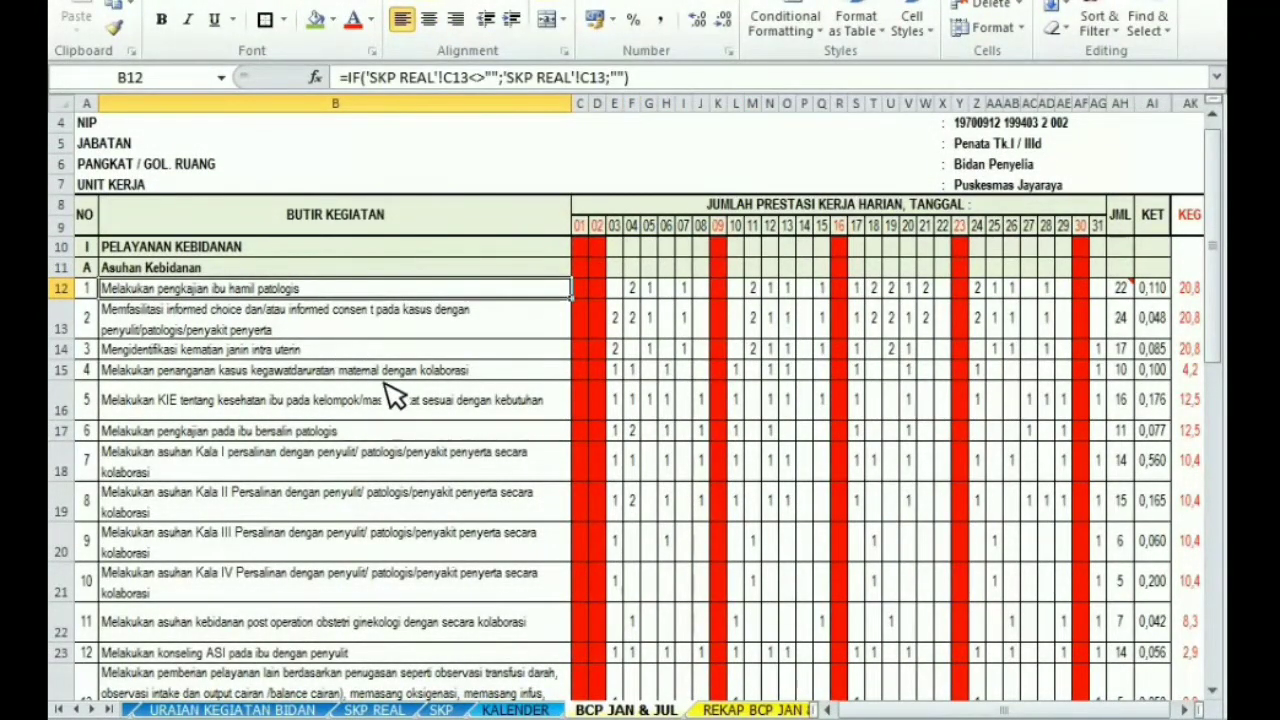
pyautogui.moveTo(582, 290); pyautogui.dragTo(600, 292)
pyautogui.click(638, 290)
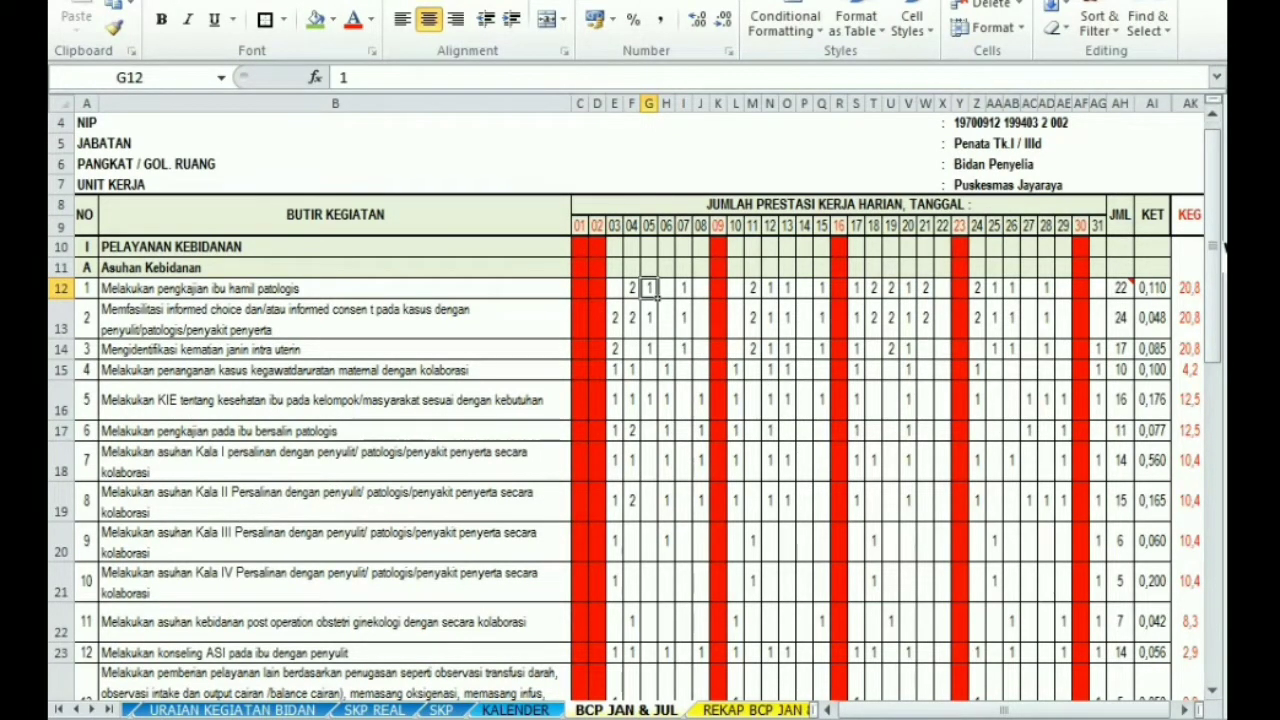
# Compare the KEG monthly target with the JML total for the first activity, checking the formulas behind both
pyautogui.click(1190, 291)
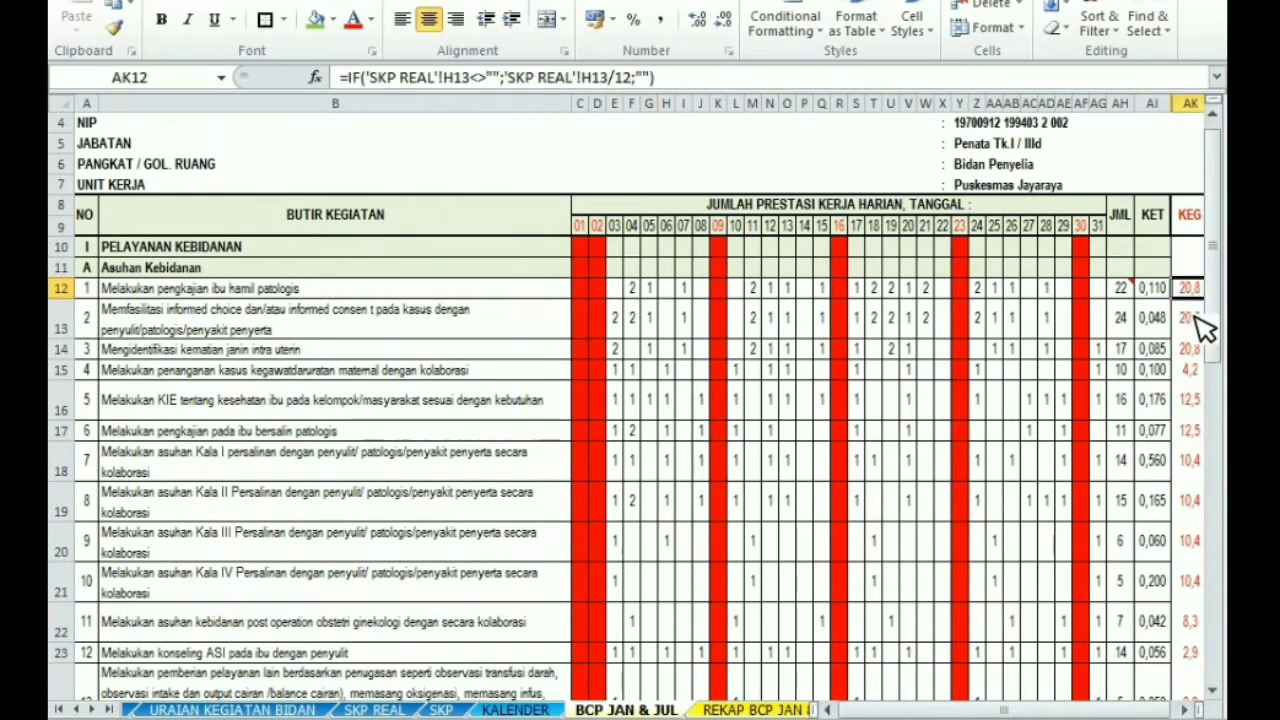
pyautogui.click(1193, 320)
pyautogui.click(1200, 350)
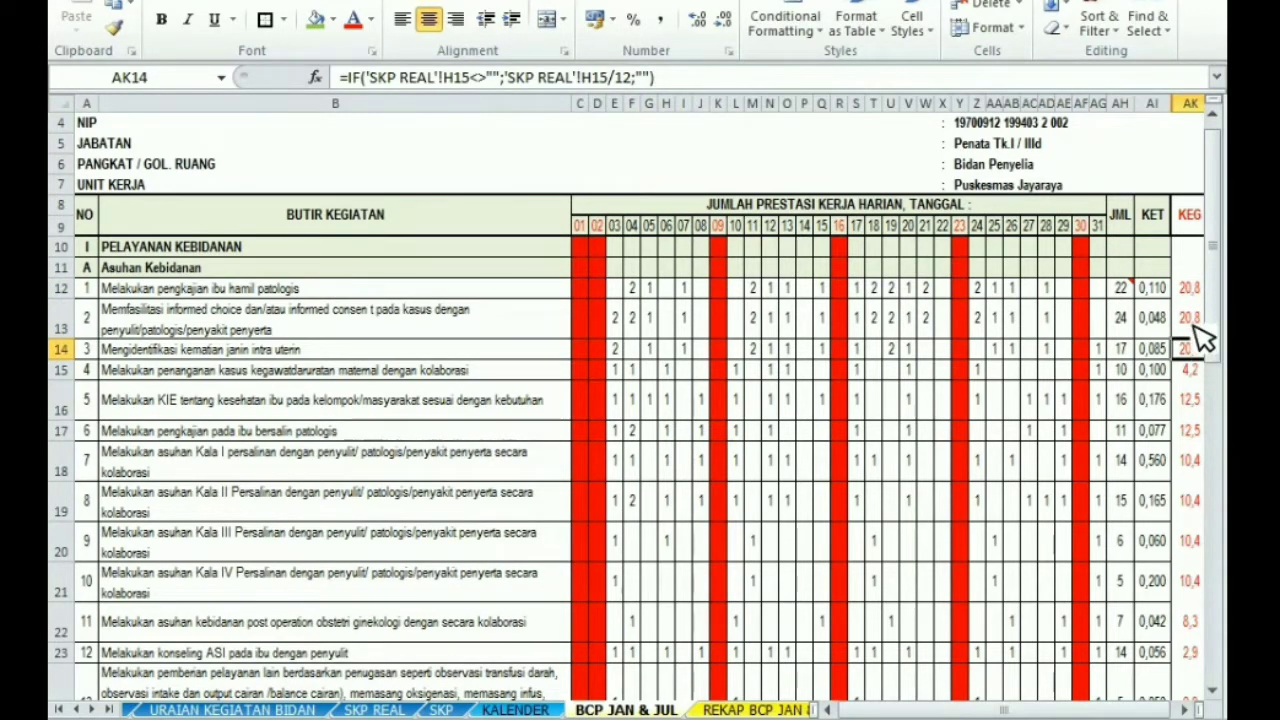
pyautogui.click(1122, 290)
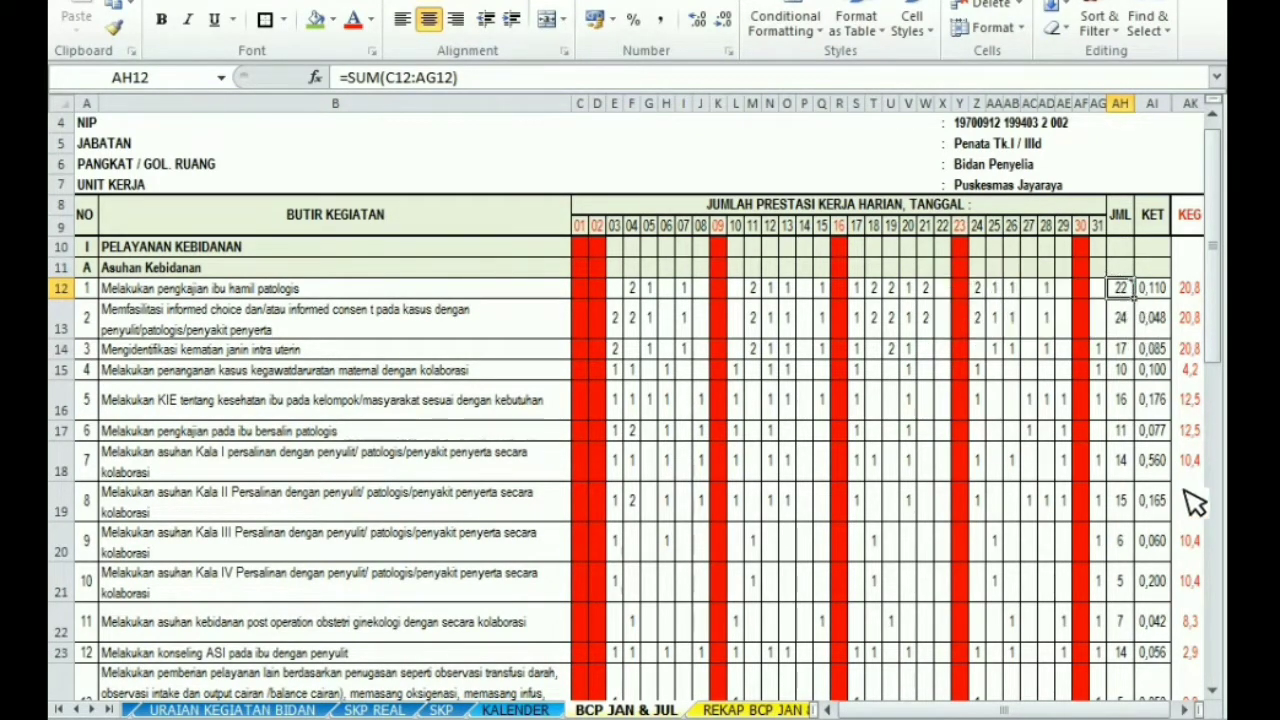
pyautogui.click(1151, 468)
pyautogui.click(1128, 296)
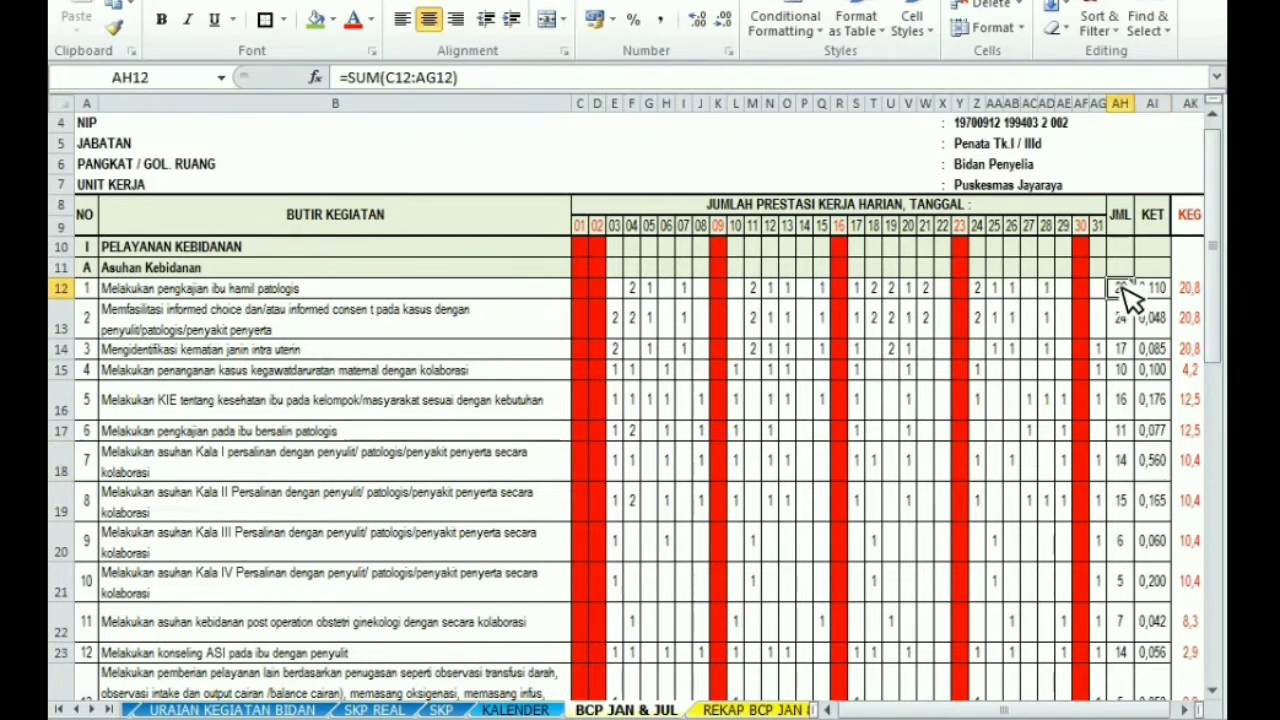
pyautogui.click(1192, 290)
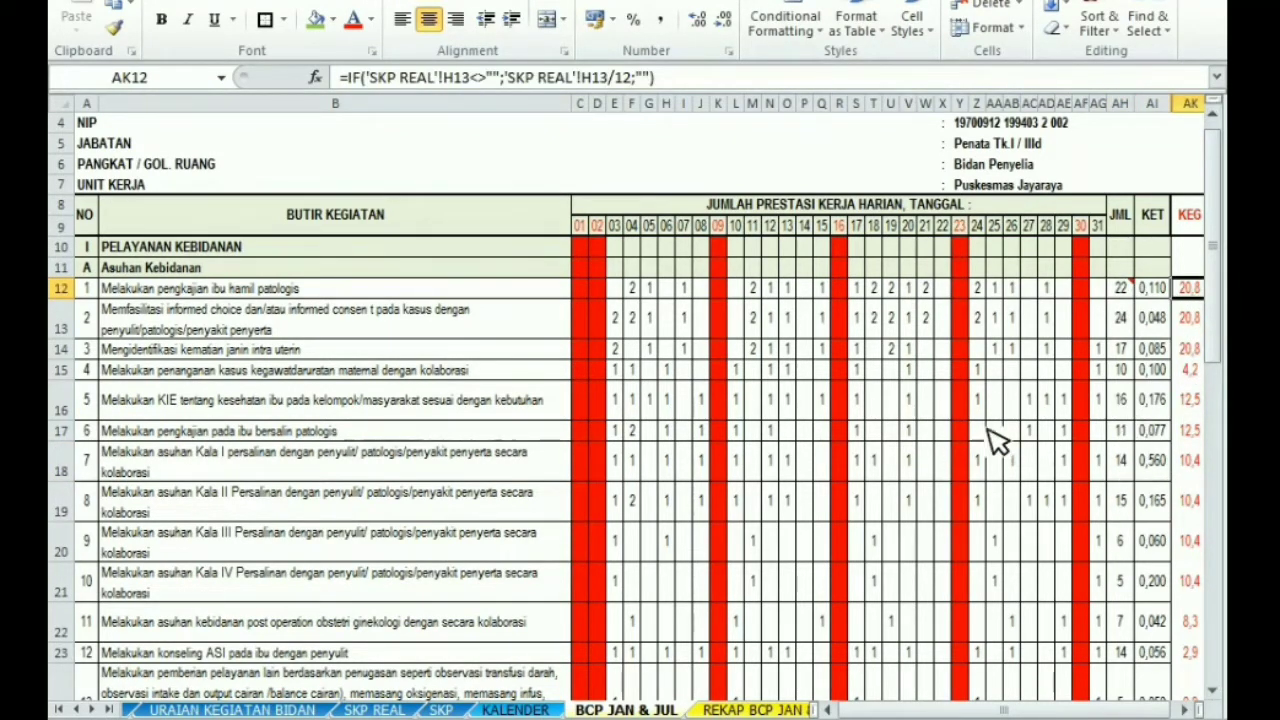
# Compare the KEG targets, JML totals and daily entries of the third and fourth activities
pyautogui.click(1190, 350)
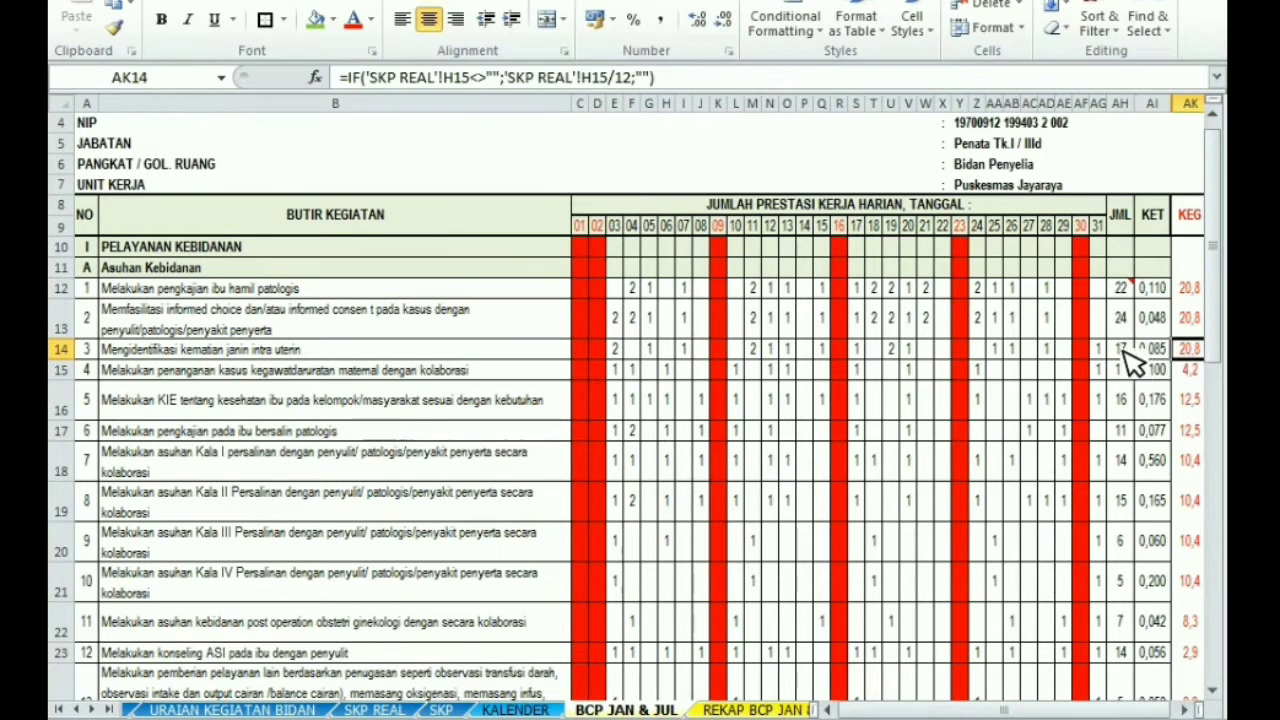
pyautogui.click(1121, 349)
pyautogui.click(738, 350)
pyautogui.click(908, 352)
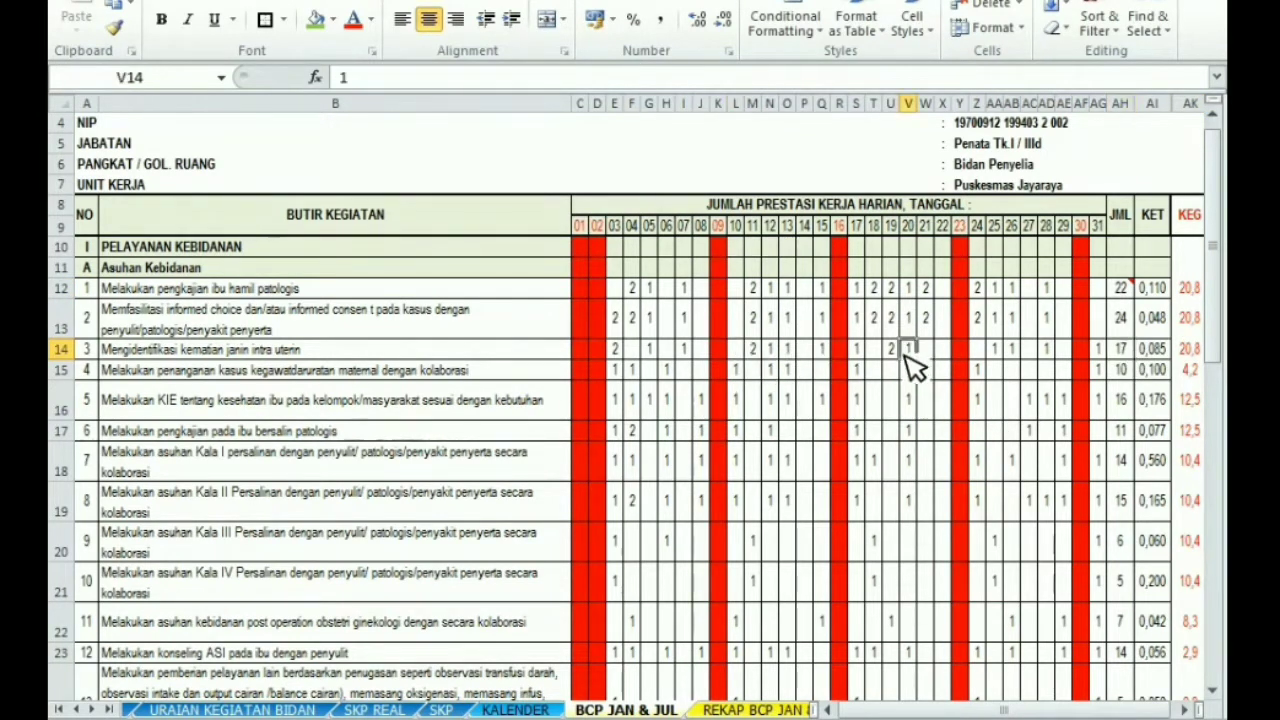
pyautogui.click(1047, 347)
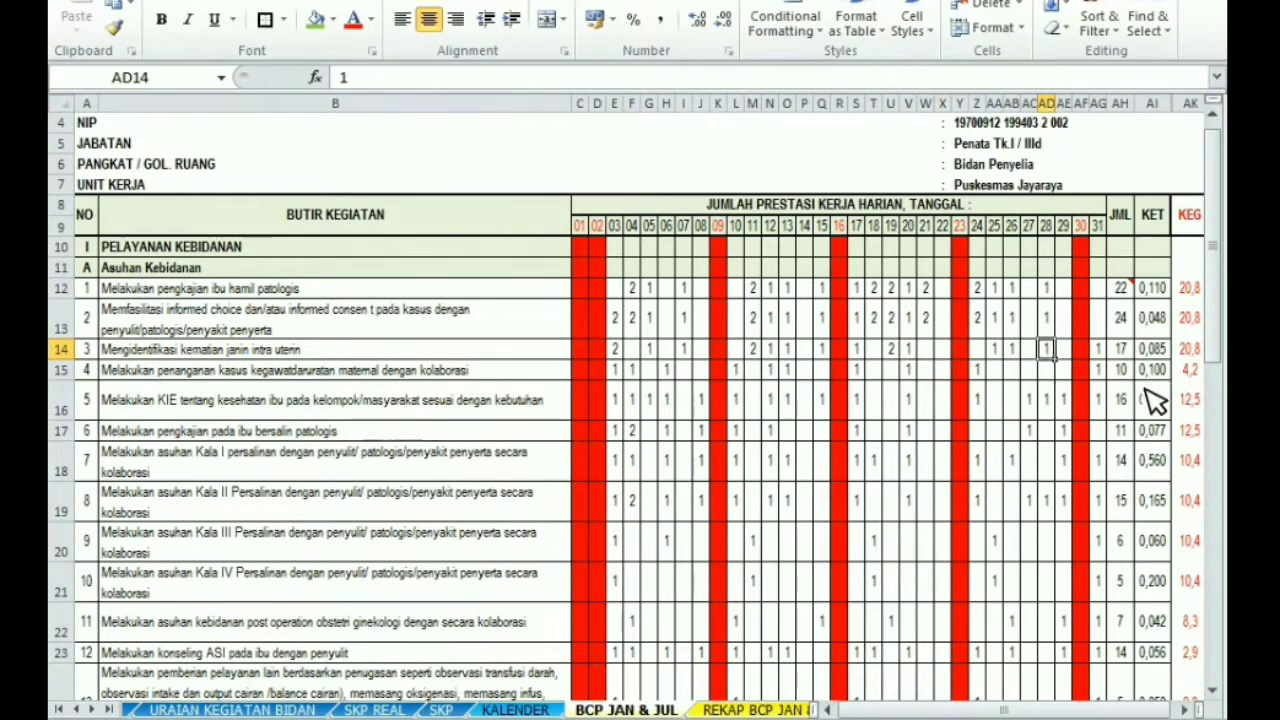
pyautogui.click(1122, 372)
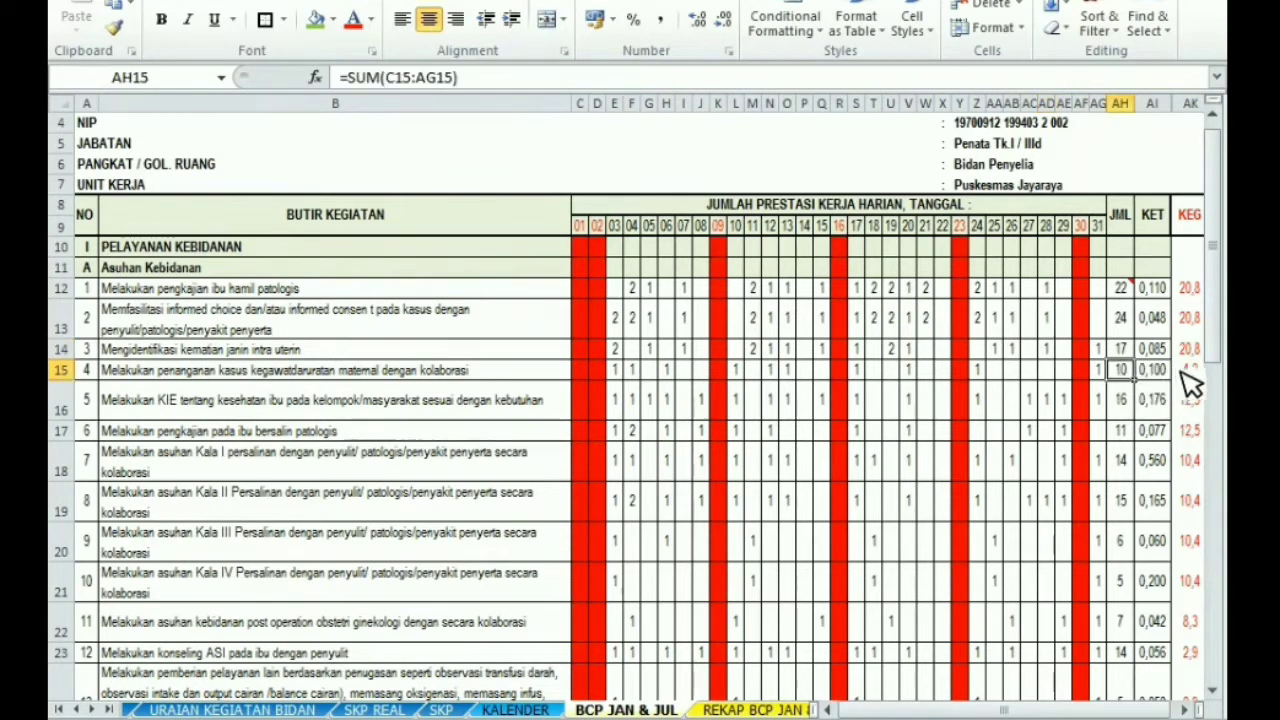
pyautogui.click(1188, 370)
pyautogui.click(1125, 372)
pyautogui.click(962, 400)
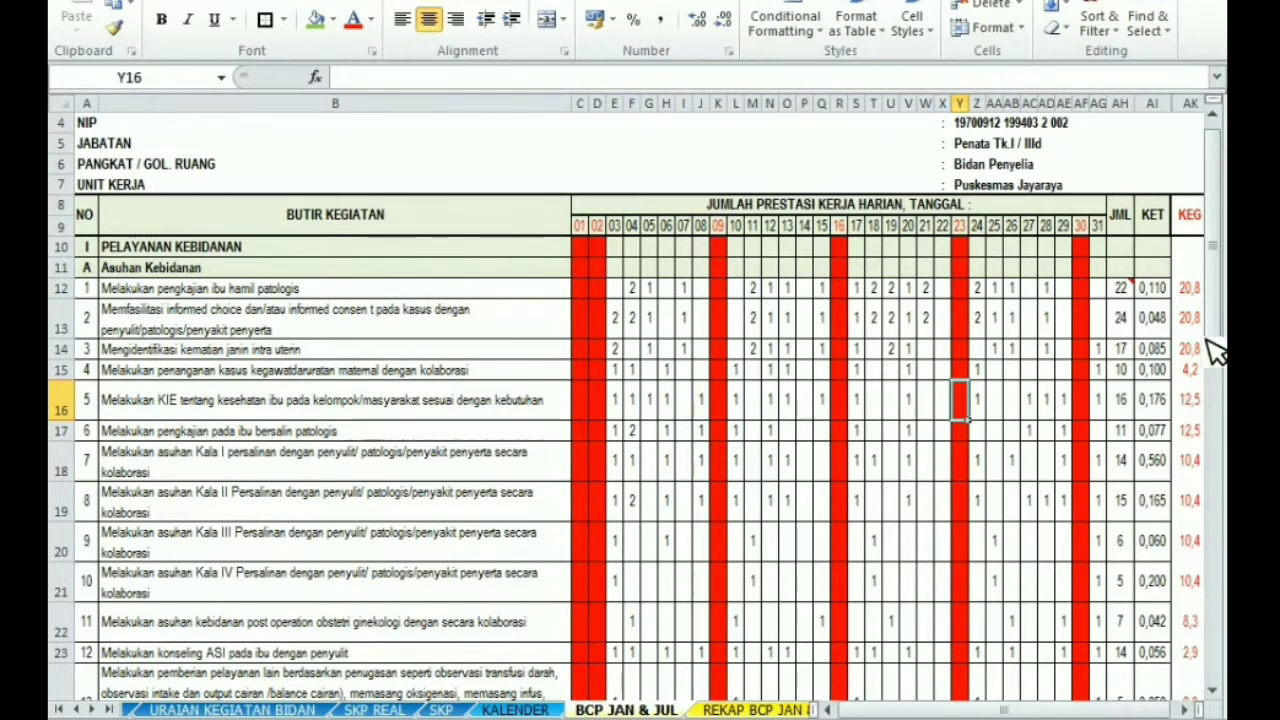
# Check the last activities and signature block of the January log, then return to its heading
pyautogui.moveTo(1214, 346); pyautogui.dragTo(1214, 457)
pyautogui.moveTo(1190, 329); pyautogui.dragTo(1158, 209)
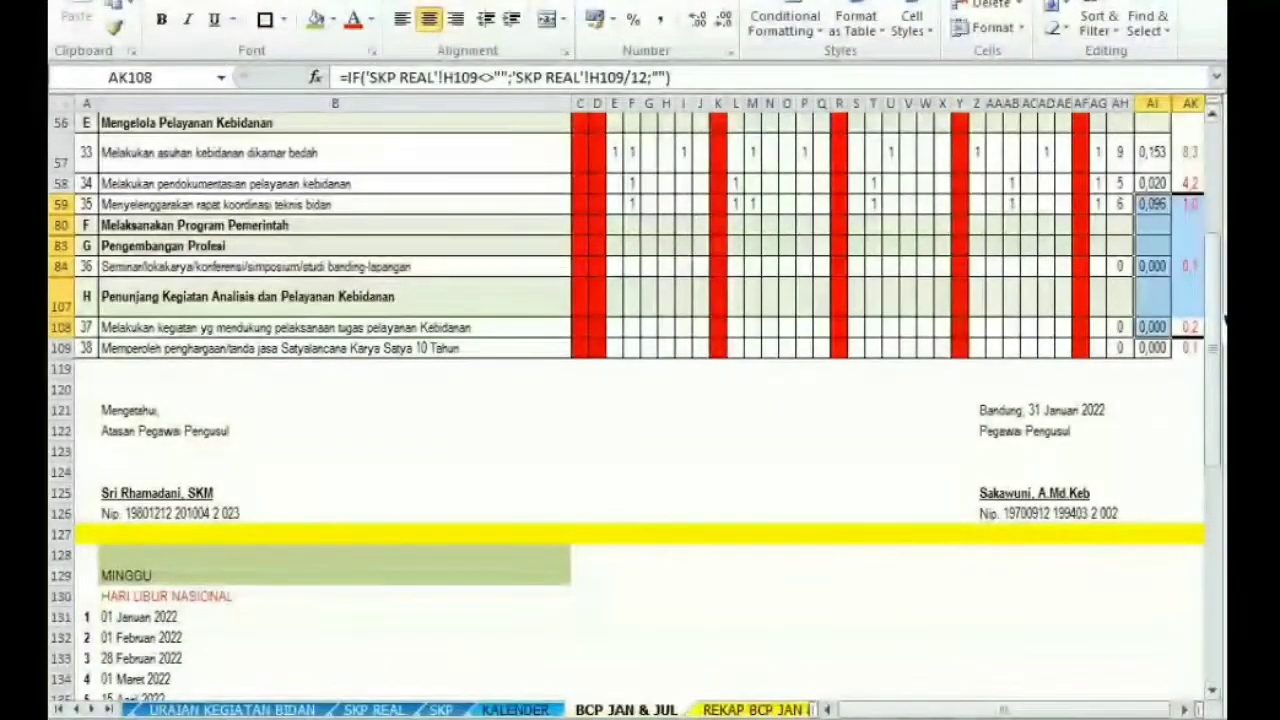
pyautogui.moveTo(1216, 315); pyautogui.dragTo(1214, 170)
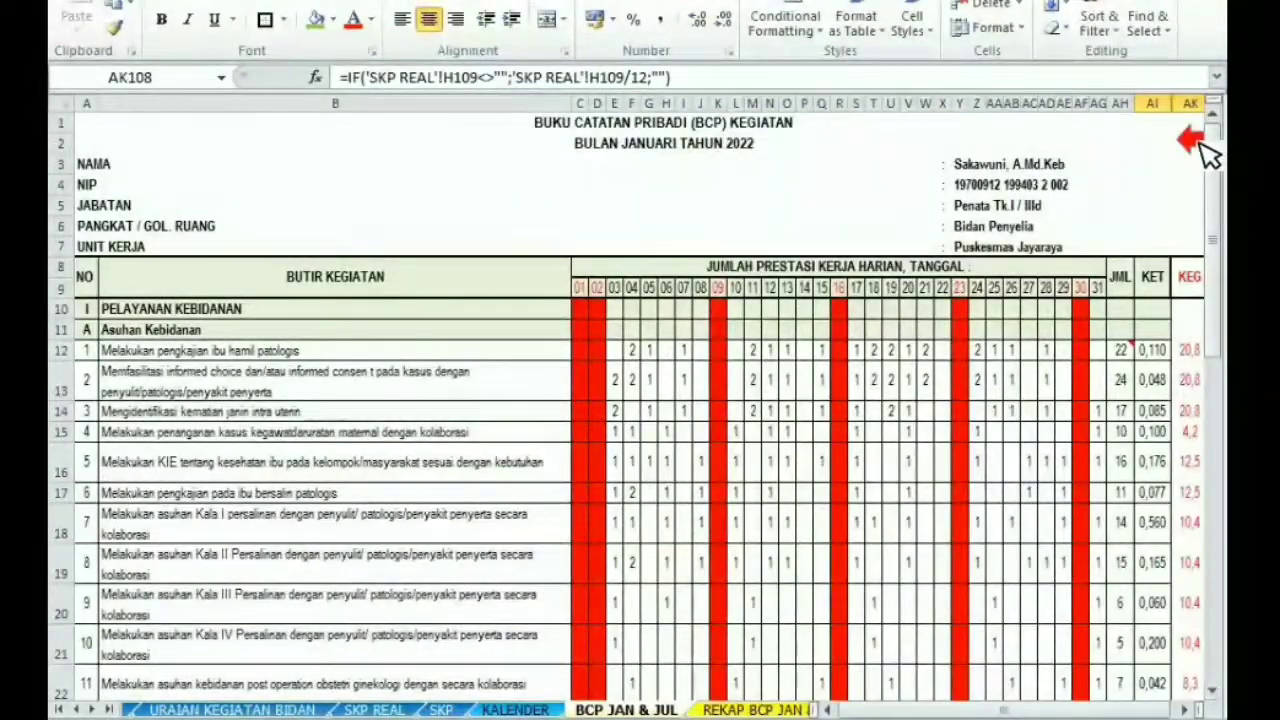
# Open the BCP FEB & AGUS sheet from the main menu and check its heading and signing date
pyautogui.click(1195, 140)
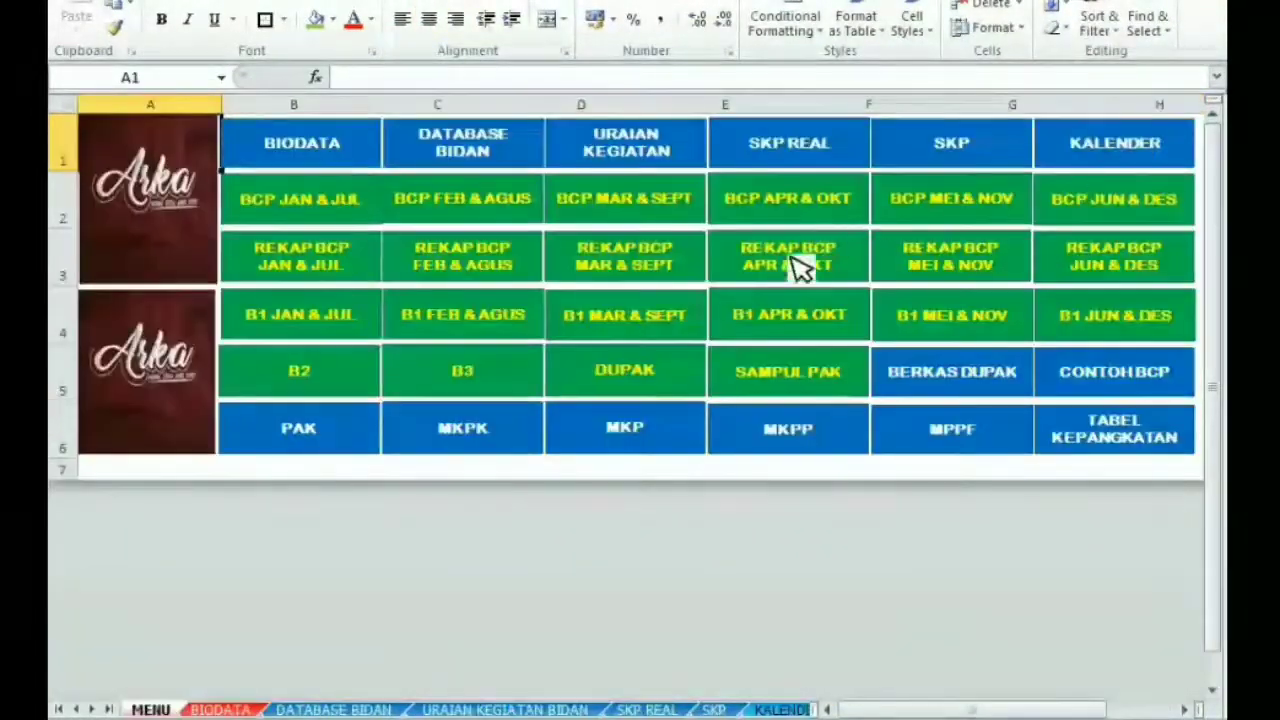
pyautogui.click(474, 215)
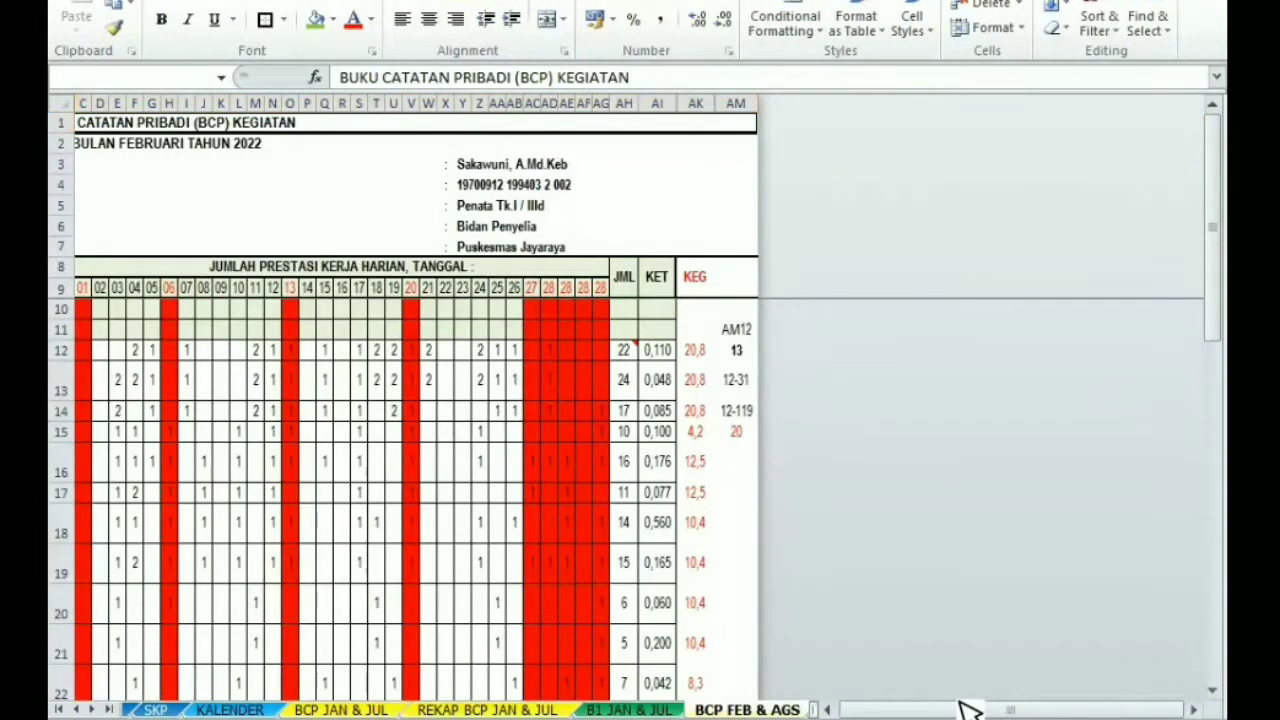
pyautogui.moveTo(932, 714); pyautogui.dragTo(880, 712)
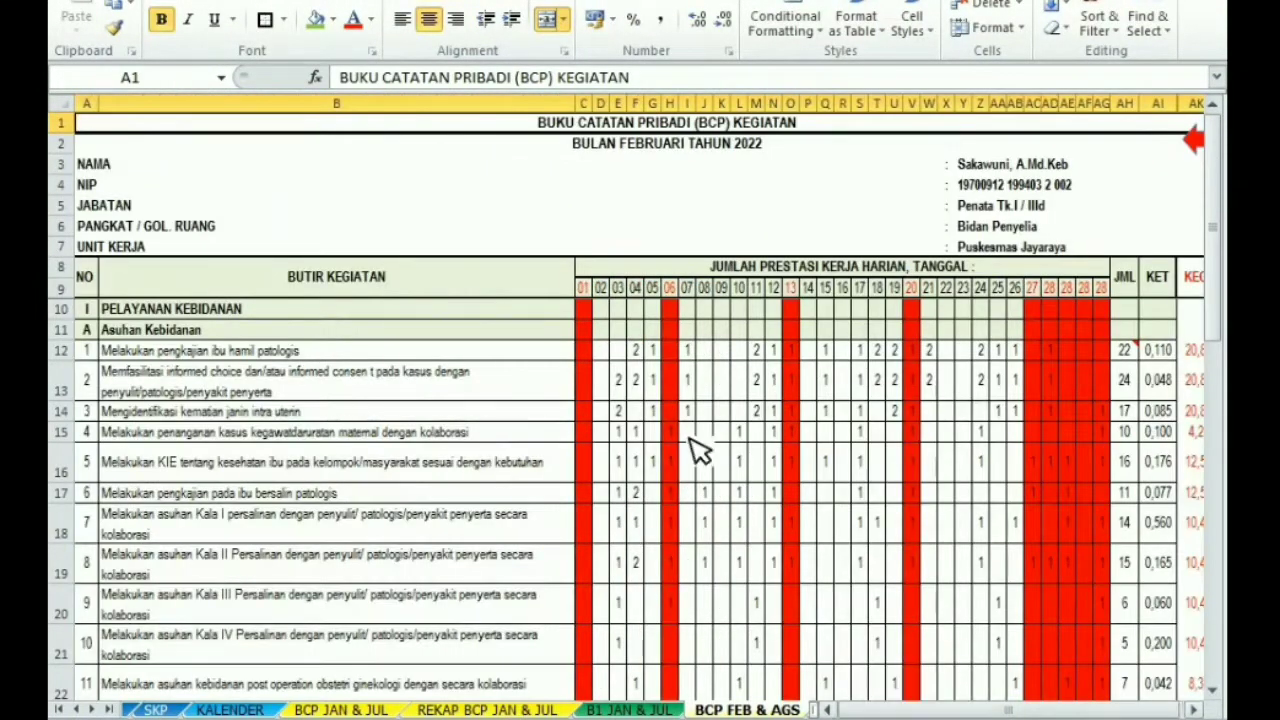
pyautogui.click(640, 166)
pyautogui.moveTo(1214, 240); pyautogui.dragTo(1215, 430)
pyautogui.click(980, 392)
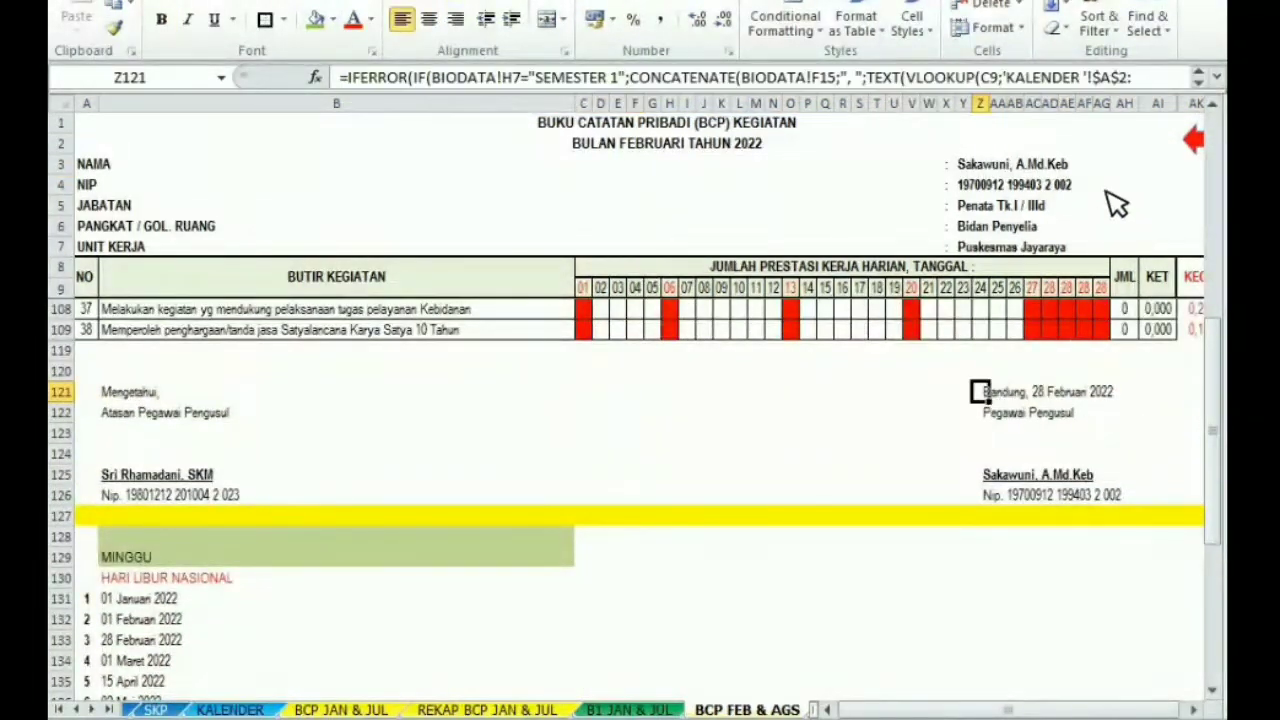
# Open the BCP JUN & DES sheet from the main menu and check the first two activities' entries on red dates
pyautogui.click(1192, 142)
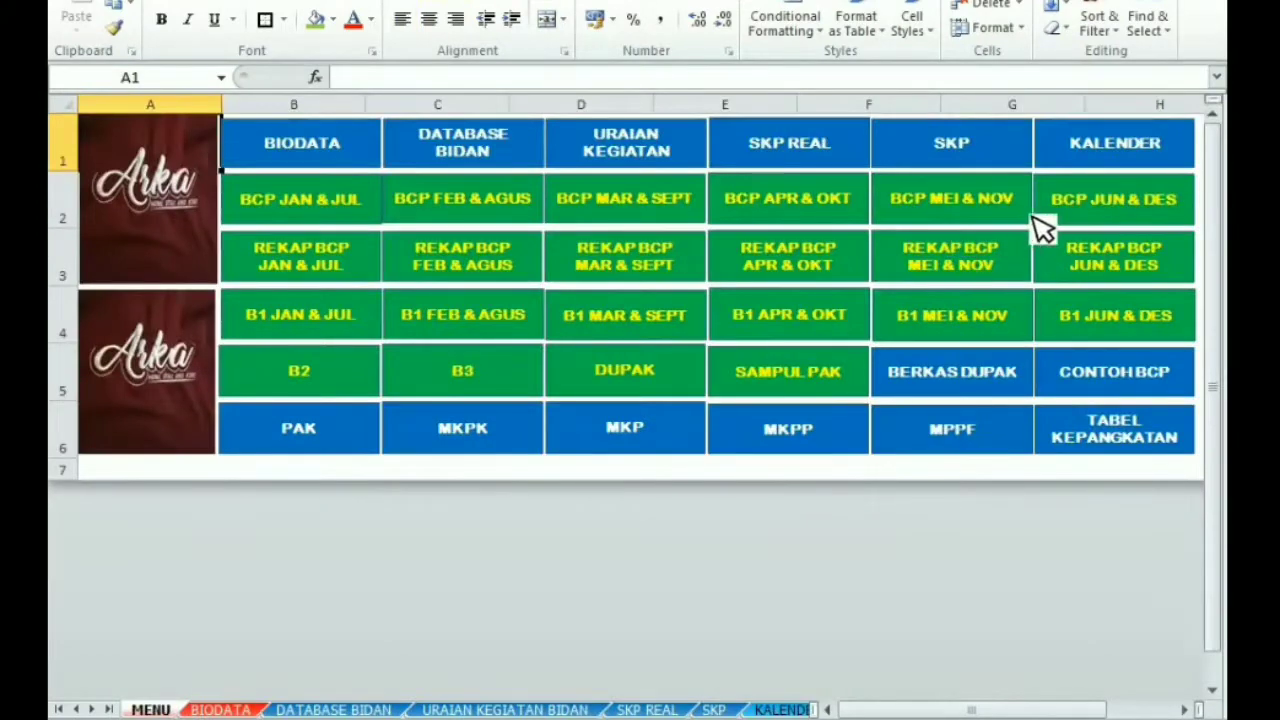
pyautogui.click(1142, 208)
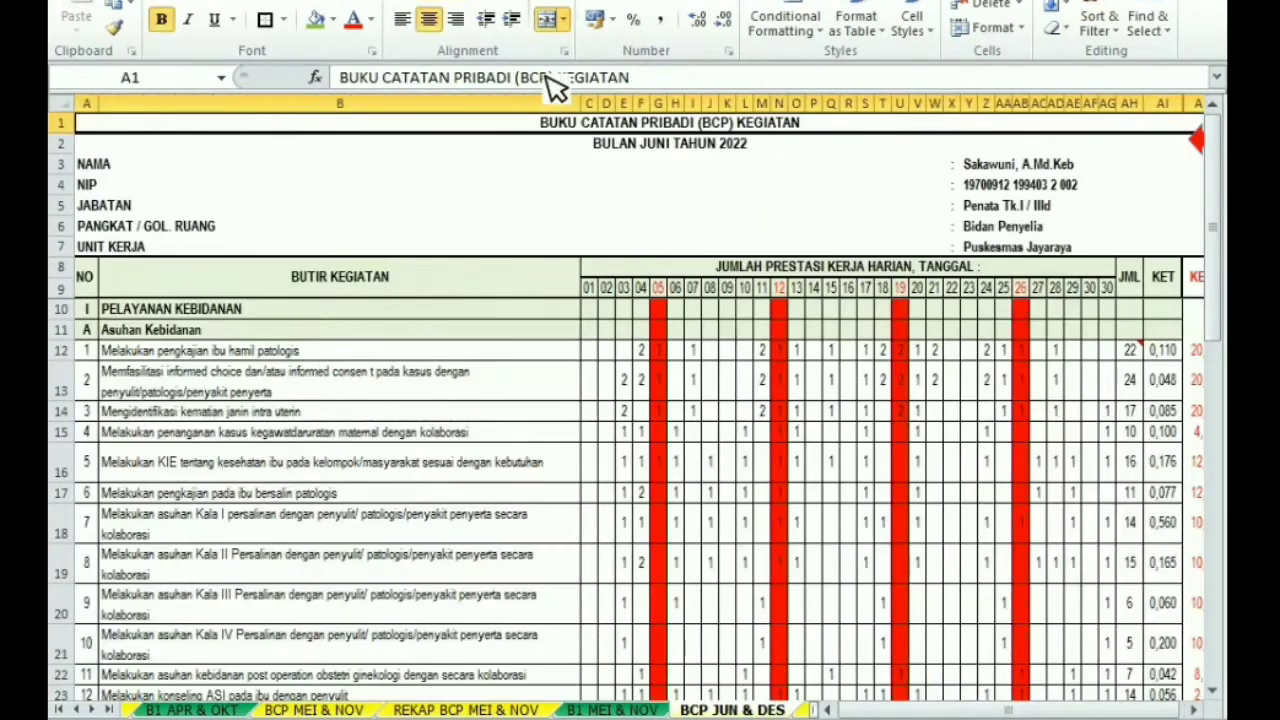
pyautogui.click(638, 150)
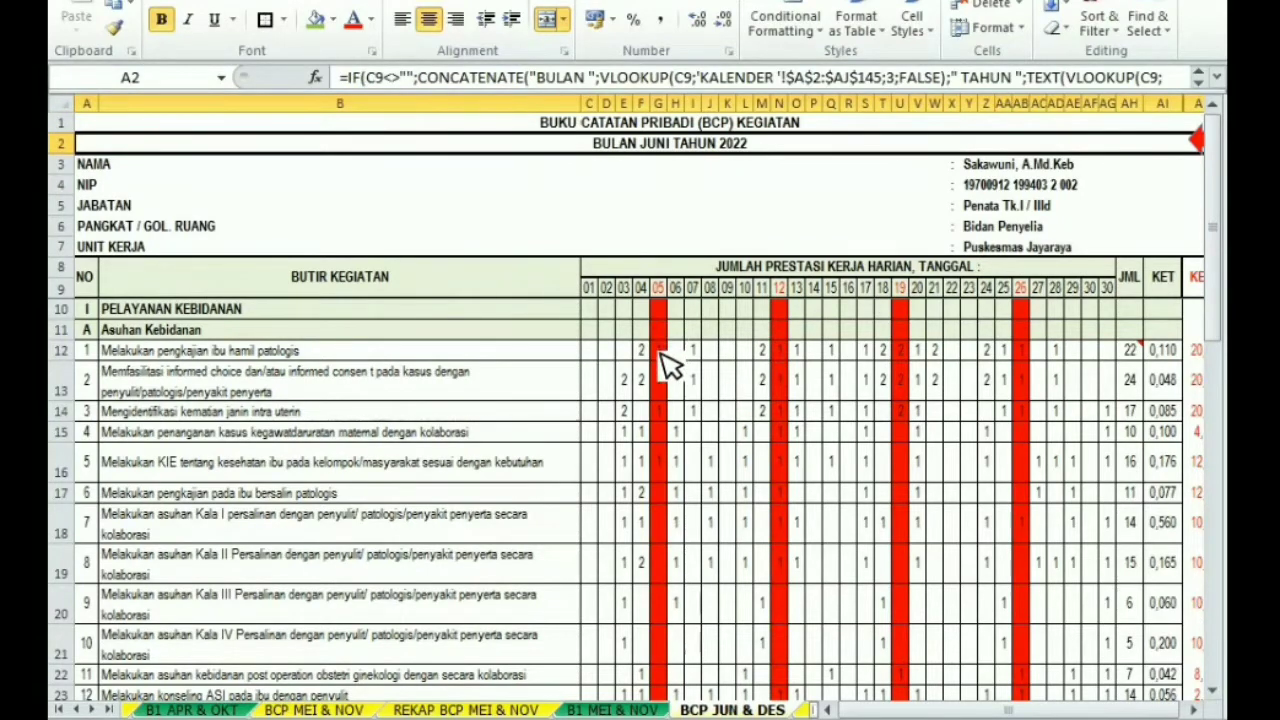
pyautogui.click(659, 351)
pyautogui.click(778, 351)
pyautogui.click(900, 351)
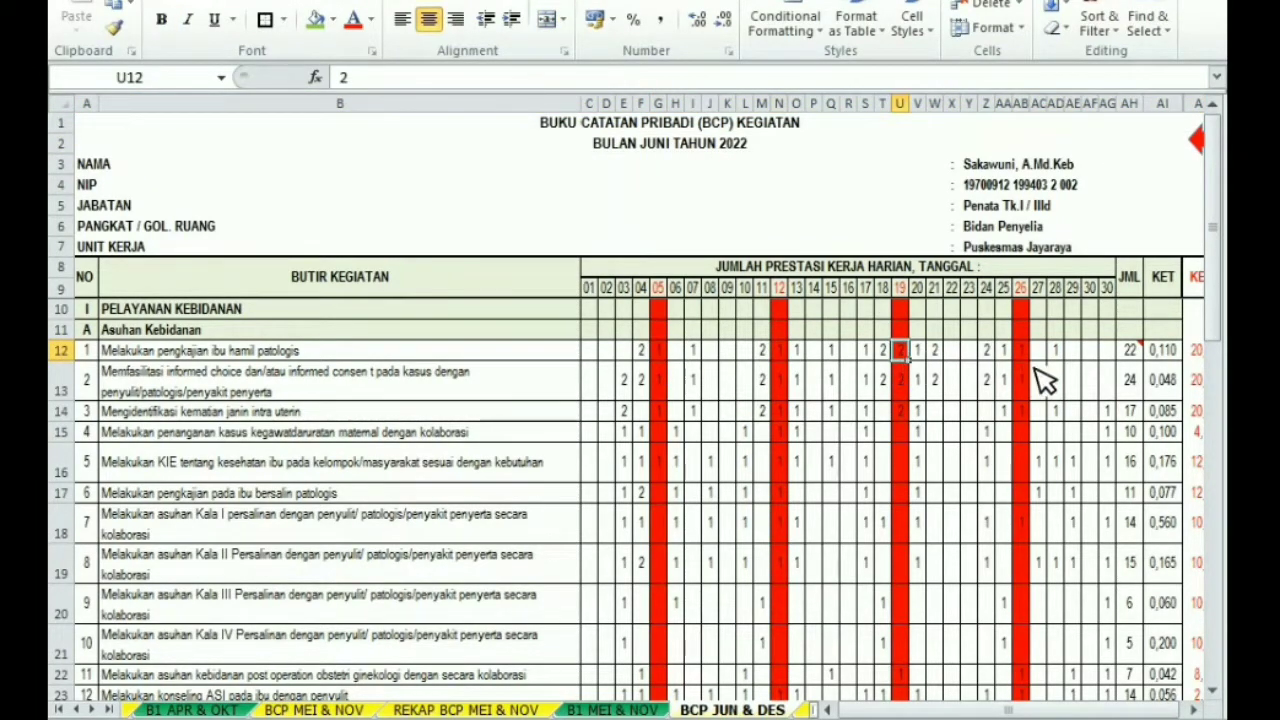
pyautogui.click(1024, 378)
# Check the place and signing date at the end of the June log and return to its heading
pyautogui.moveTo(1216, 268); pyautogui.dragTo(1216, 272)
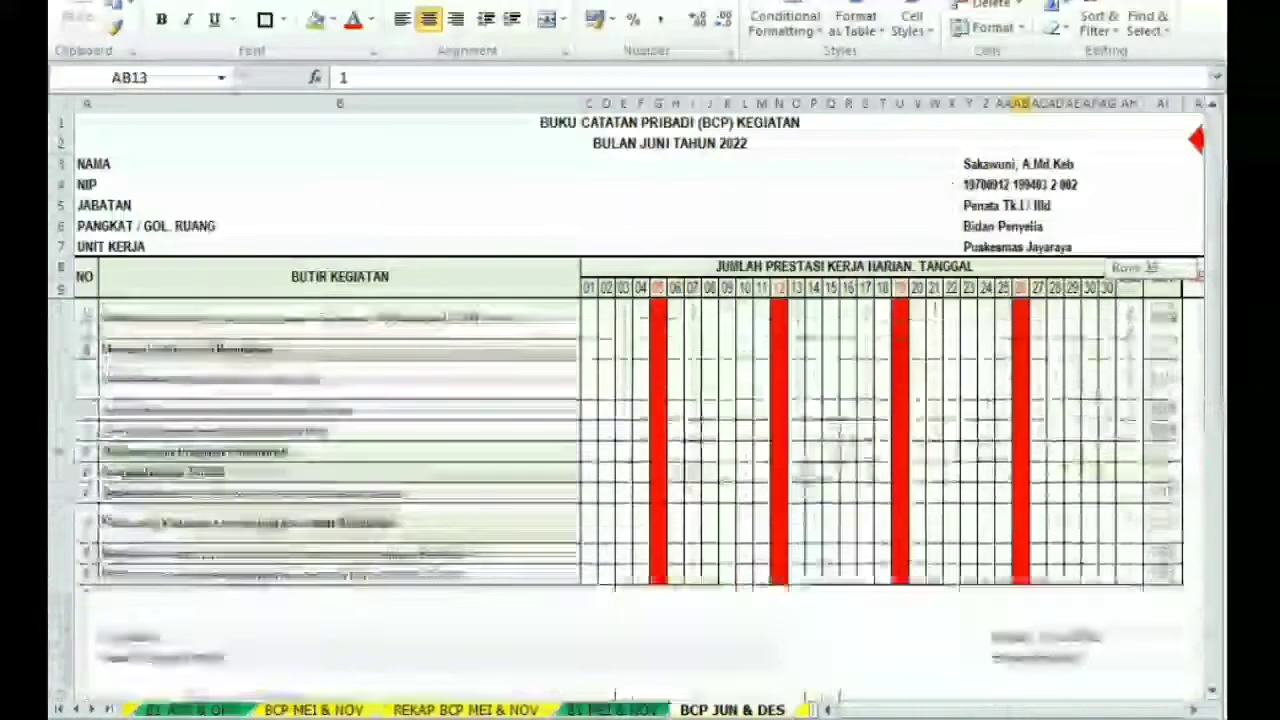
pyautogui.click(988, 495)
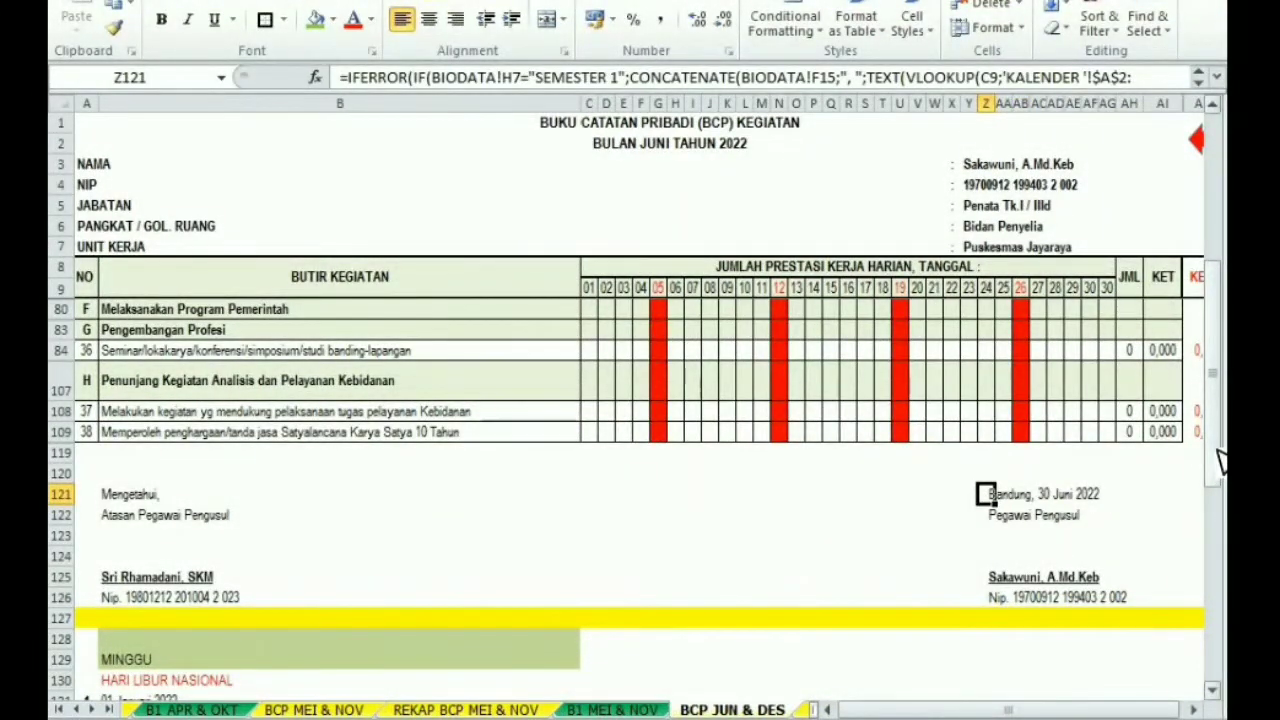
pyautogui.moveTo(1214, 449); pyautogui.dragTo(1201, 178)
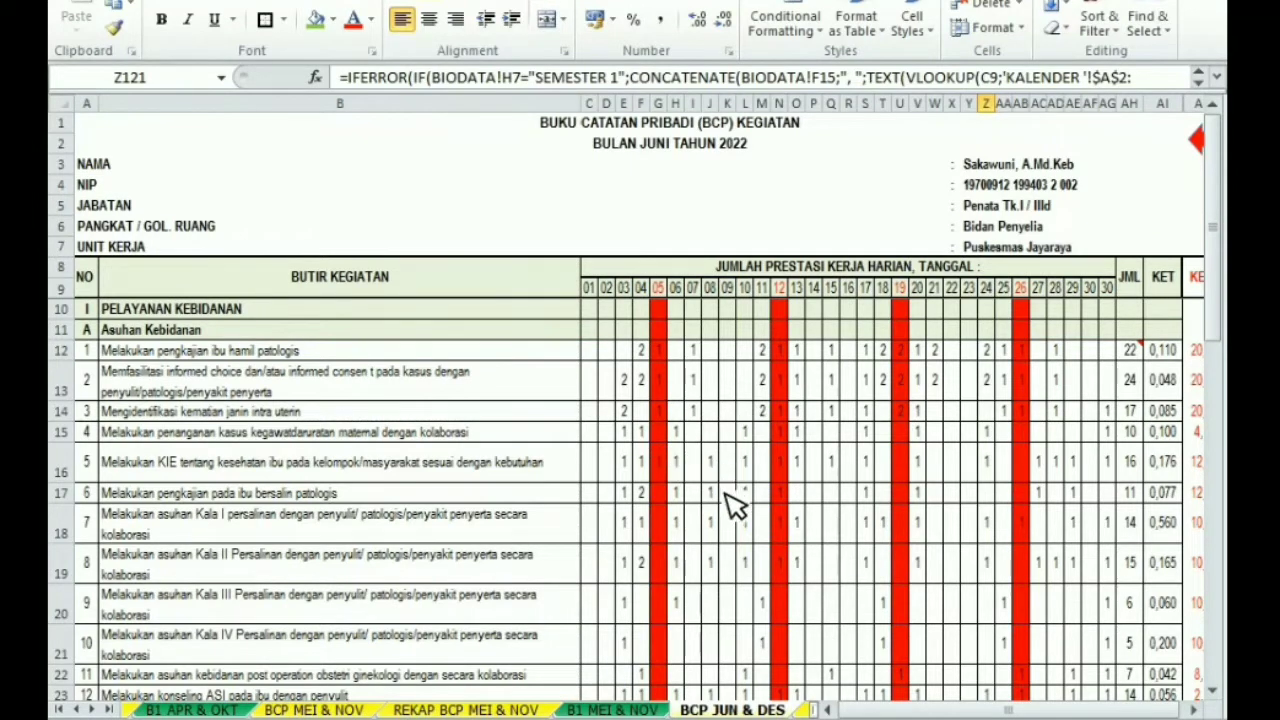
# Select the activity entries in the red 12 June column and in the red 5 June column
pyautogui.click(782, 350)
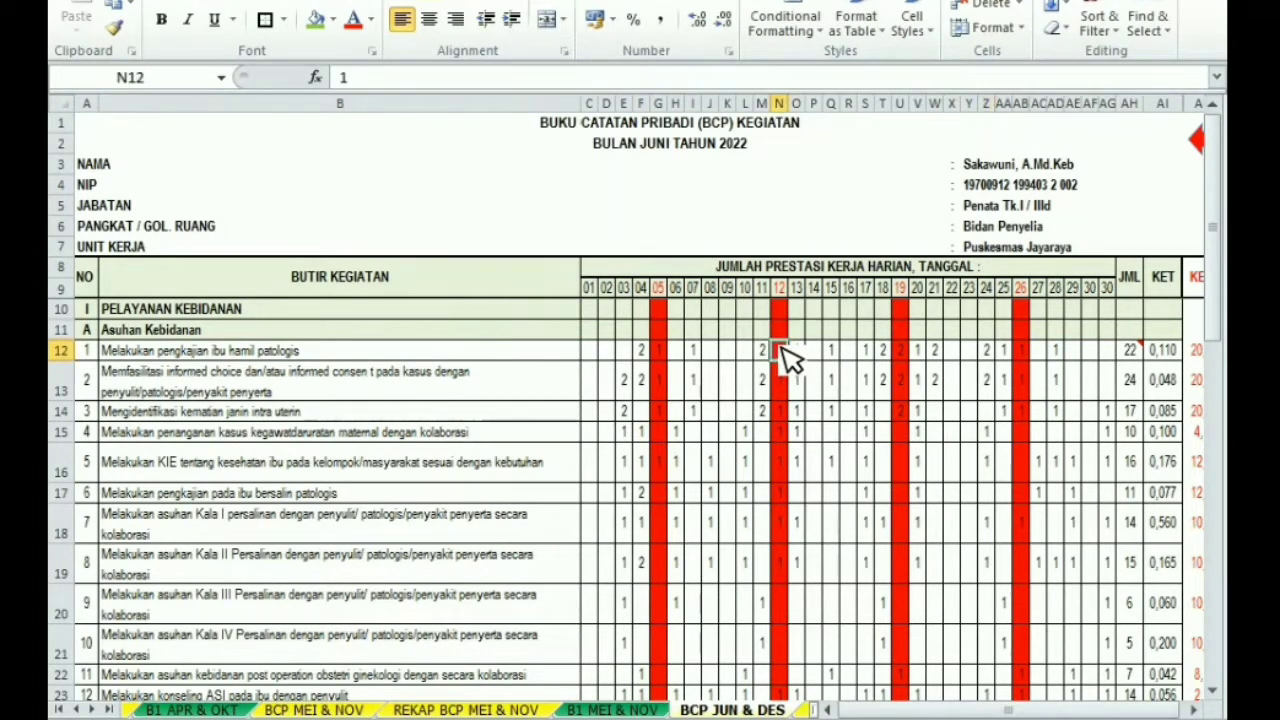
pyautogui.moveTo(785, 355); pyautogui.dragTo(785, 640)
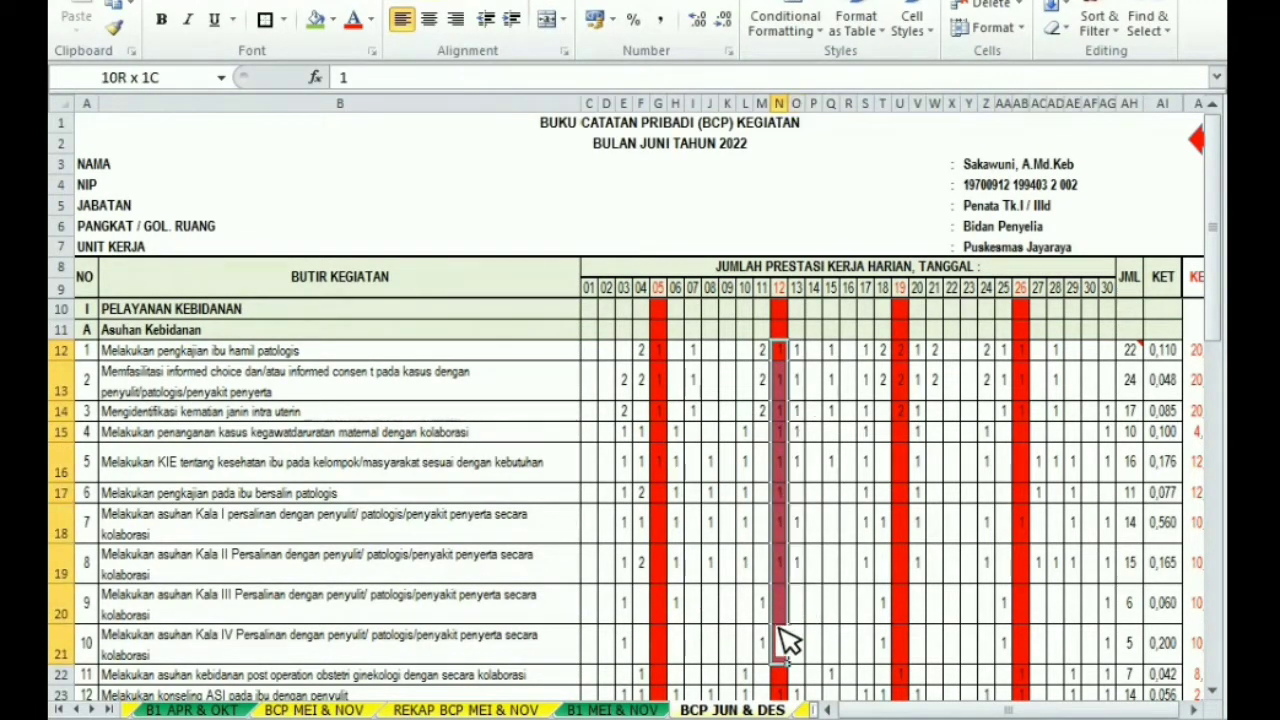
pyautogui.hotkey('ctrl', 'e')
pyautogui.moveTo(661, 355); pyautogui.dragTo(675, 622)
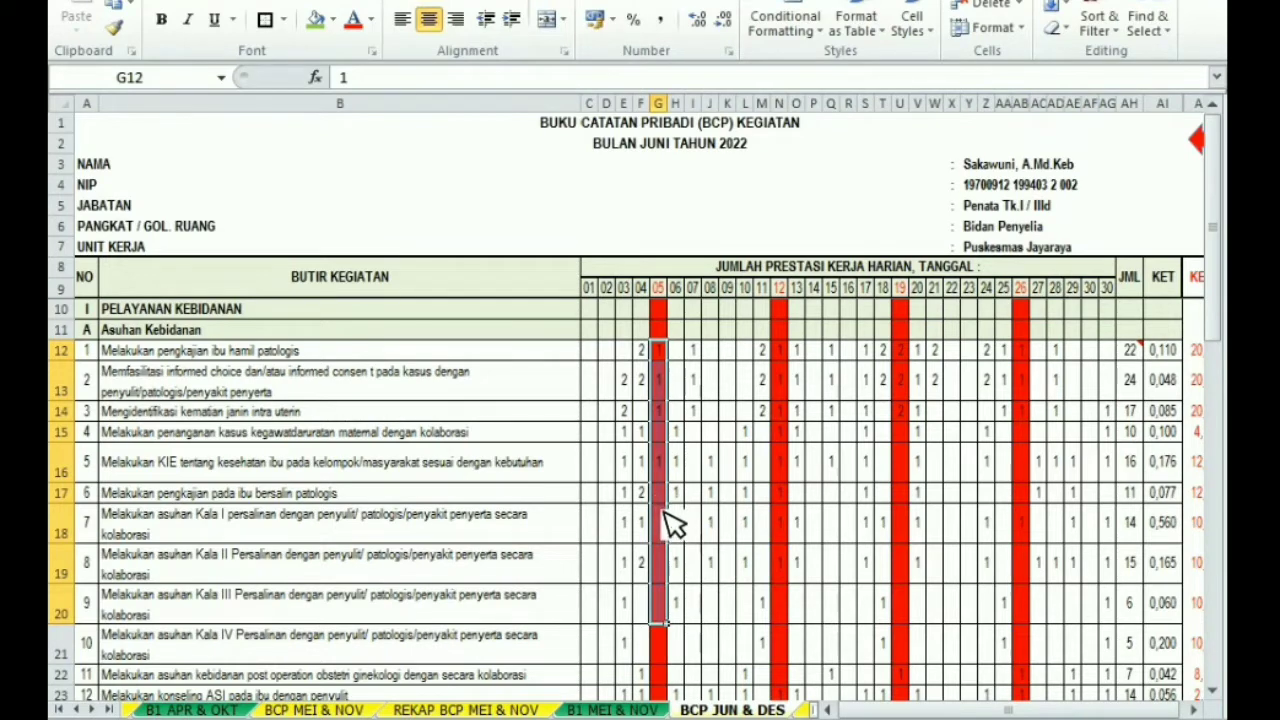
# Check the activity entries in the red 5, 12, 19 and 26 June columns of the June log
pyautogui.click(663, 368)
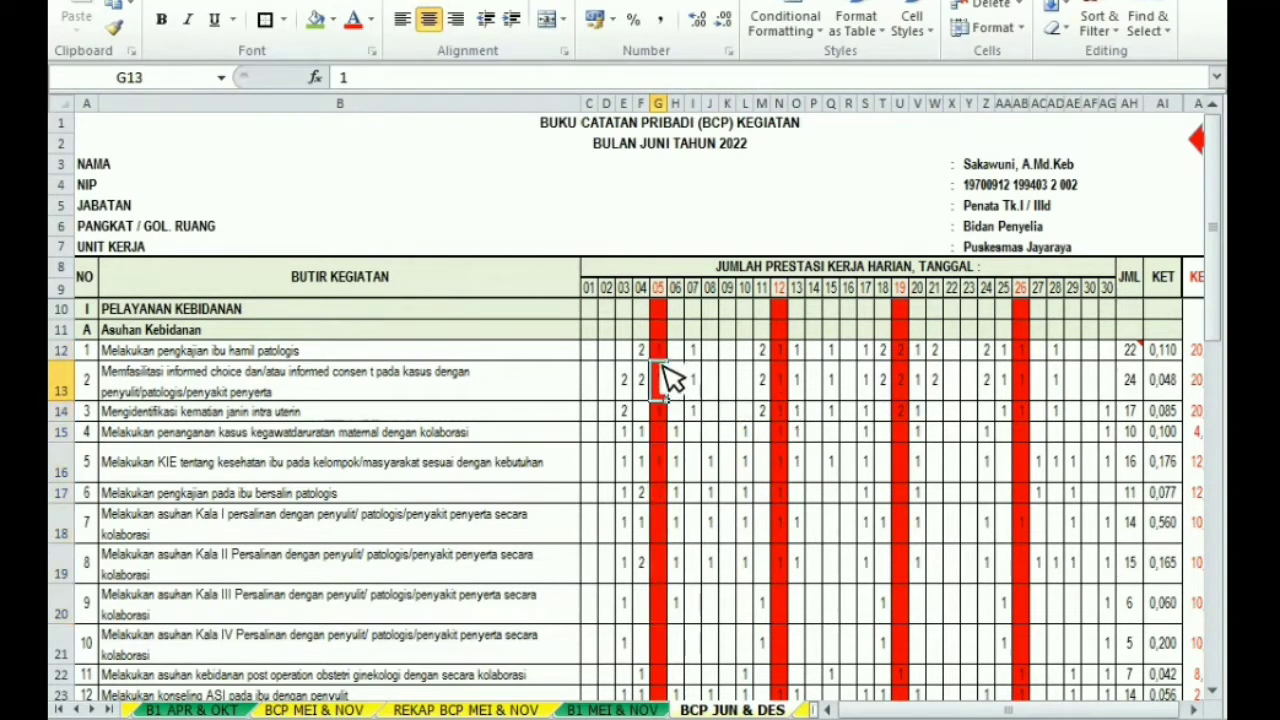
pyautogui.click(787, 462)
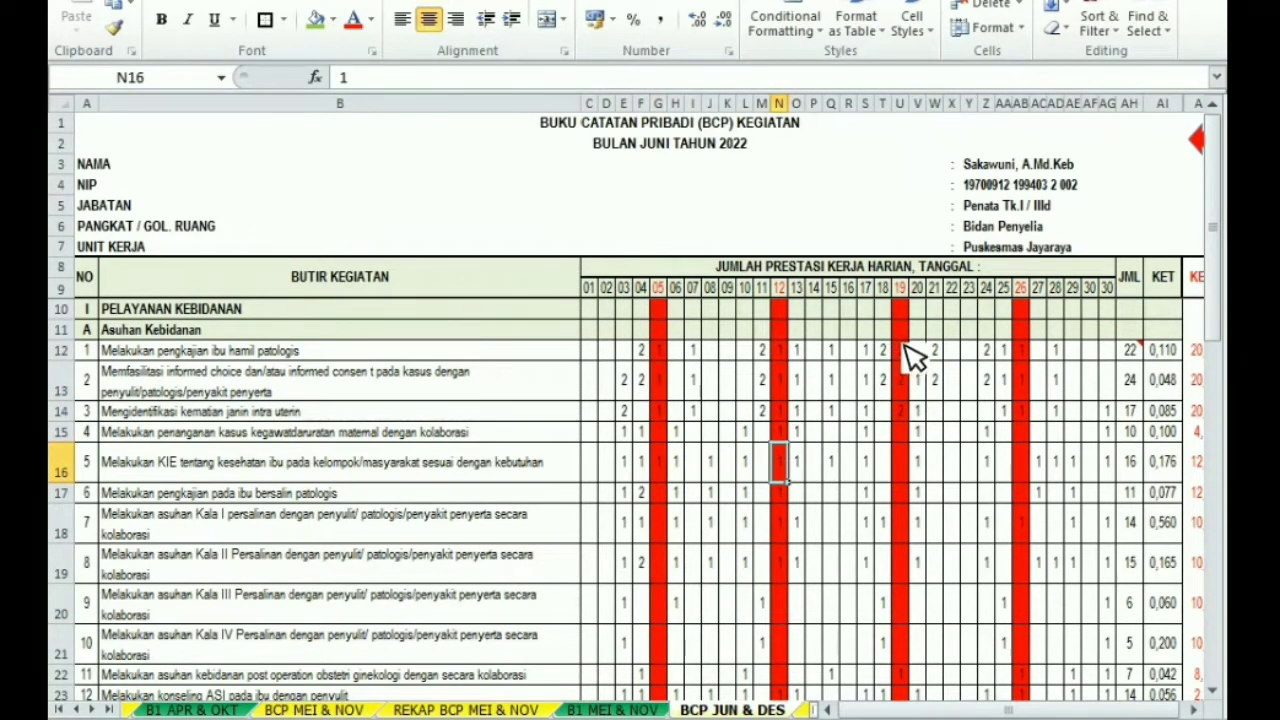
pyautogui.moveTo(906, 352); pyautogui.dragTo(943, 640)
pyautogui.moveTo(1021, 350); pyautogui.dragTo(1046, 478)
pyautogui.moveTo(1218, 277)
pyautogui.mouseDown()
pyautogui.moveTo(1222, 338)
pyautogui.moveTo(1214, 277)
pyautogui.mouseUp()
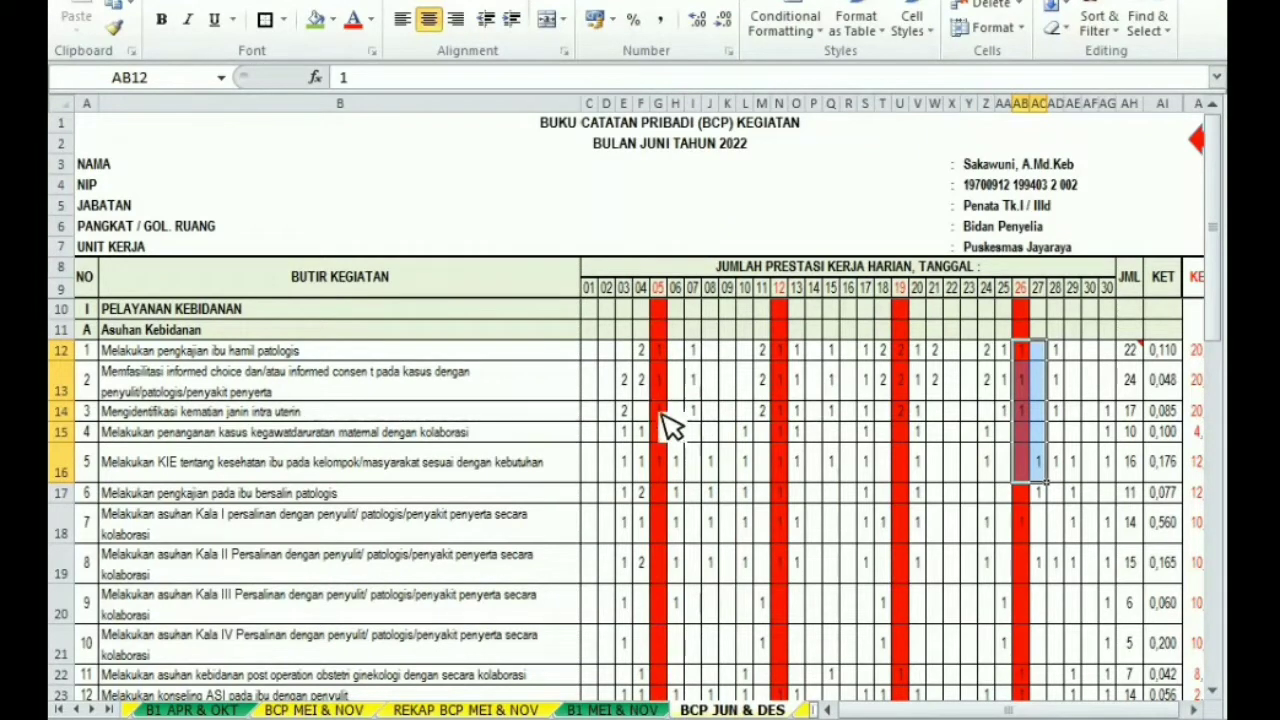
# Open the B2 sheet from the main menu and check its period heading and the January to June column headings
pyautogui.click(1200, 138)
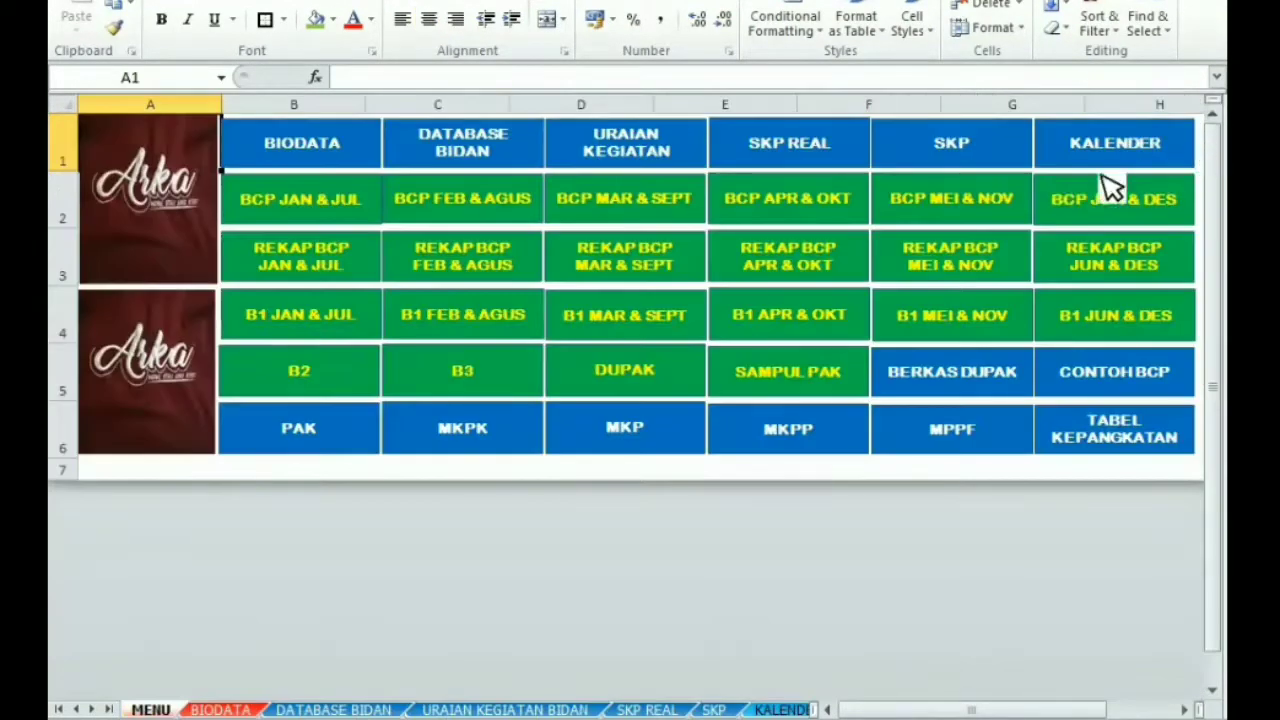
pyautogui.click(300, 385)
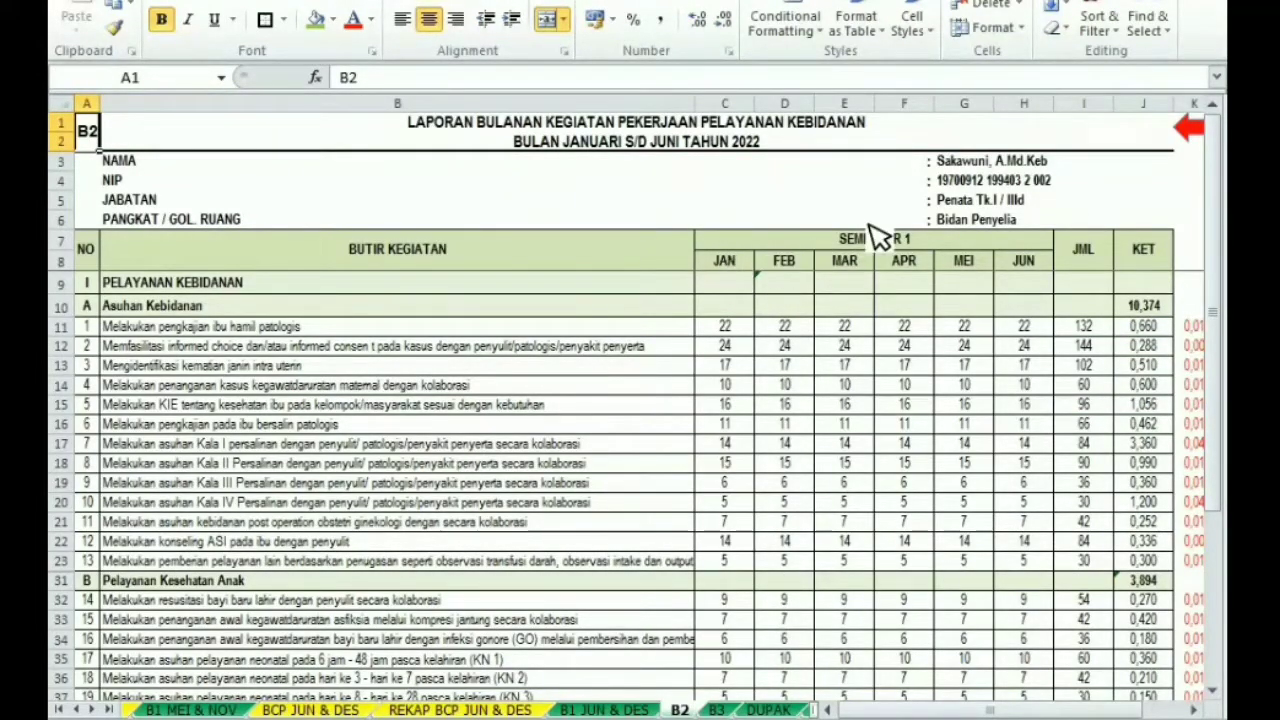
pyautogui.click(628, 145)
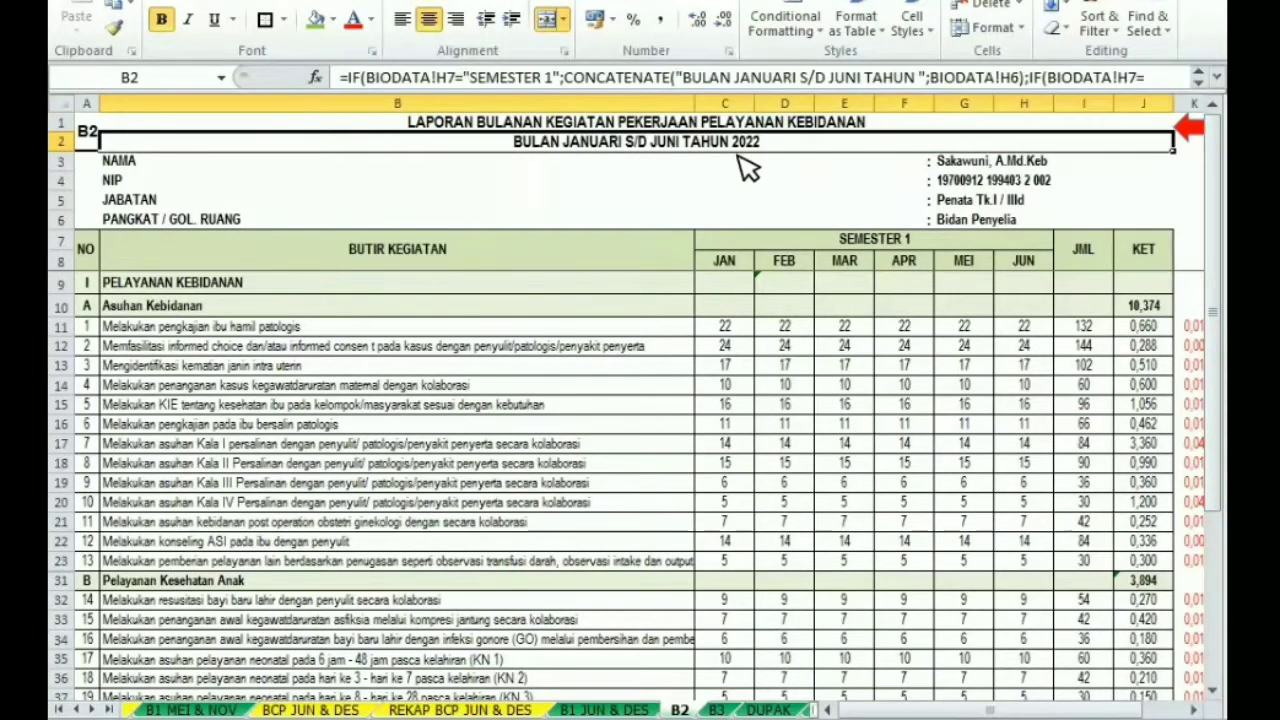
pyautogui.click(740, 266)
pyautogui.click(790, 266)
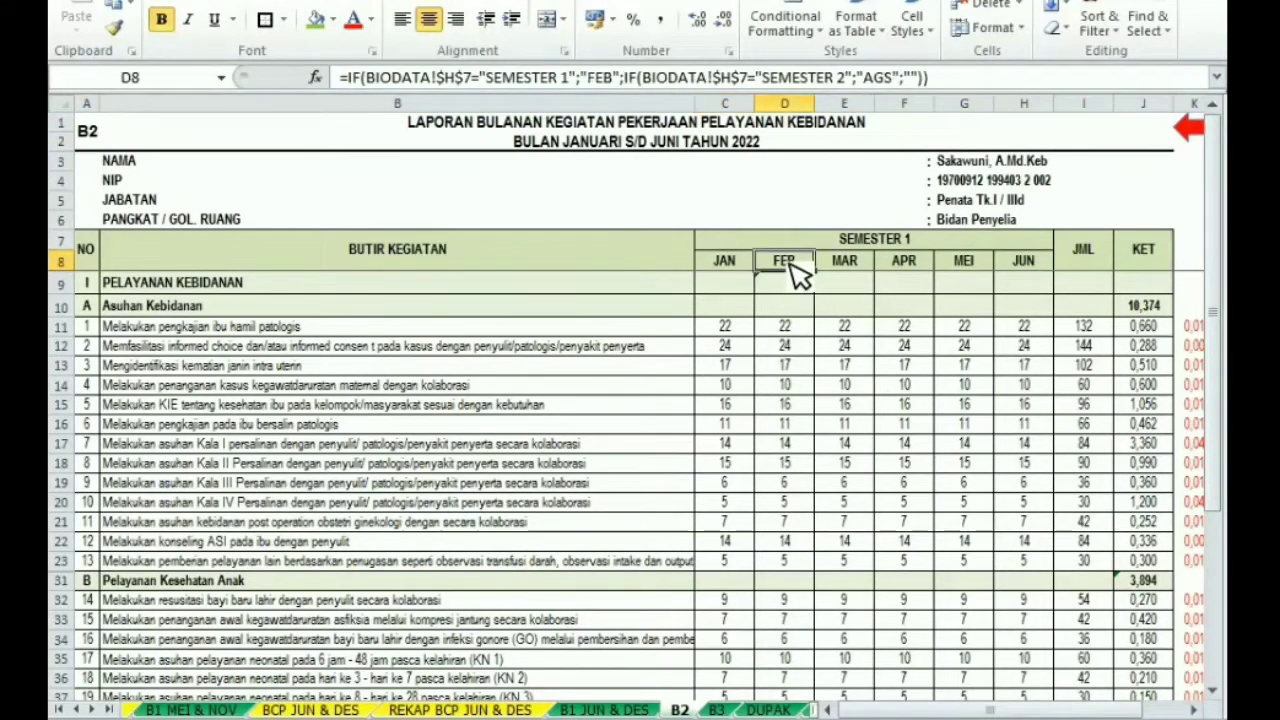
pyautogui.click(848, 268)
pyautogui.click(905, 268)
pyautogui.click(963, 268)
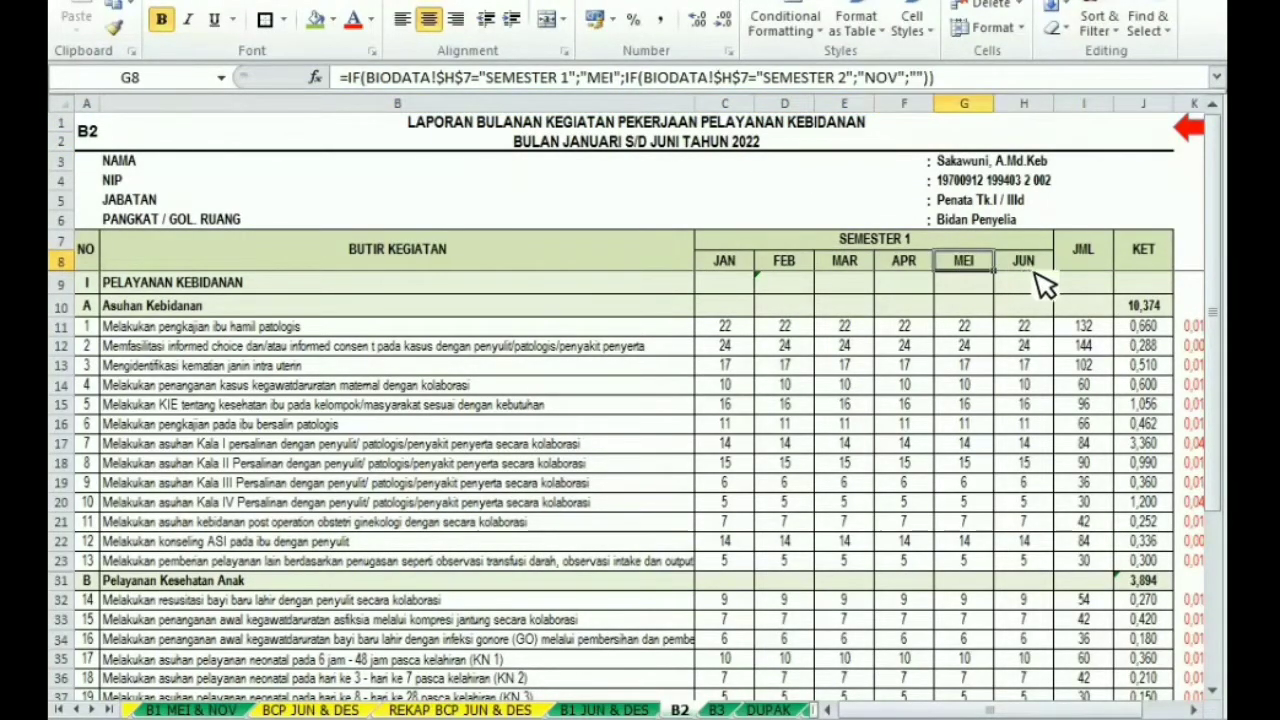
pyautogui.click(1022, 268)
# Review B2's monthly activity counts and compare the total credit with the semester target at the end of the report
pyautogui.moveTo(734, 327); pyautogui.dragTo(1030, 605)
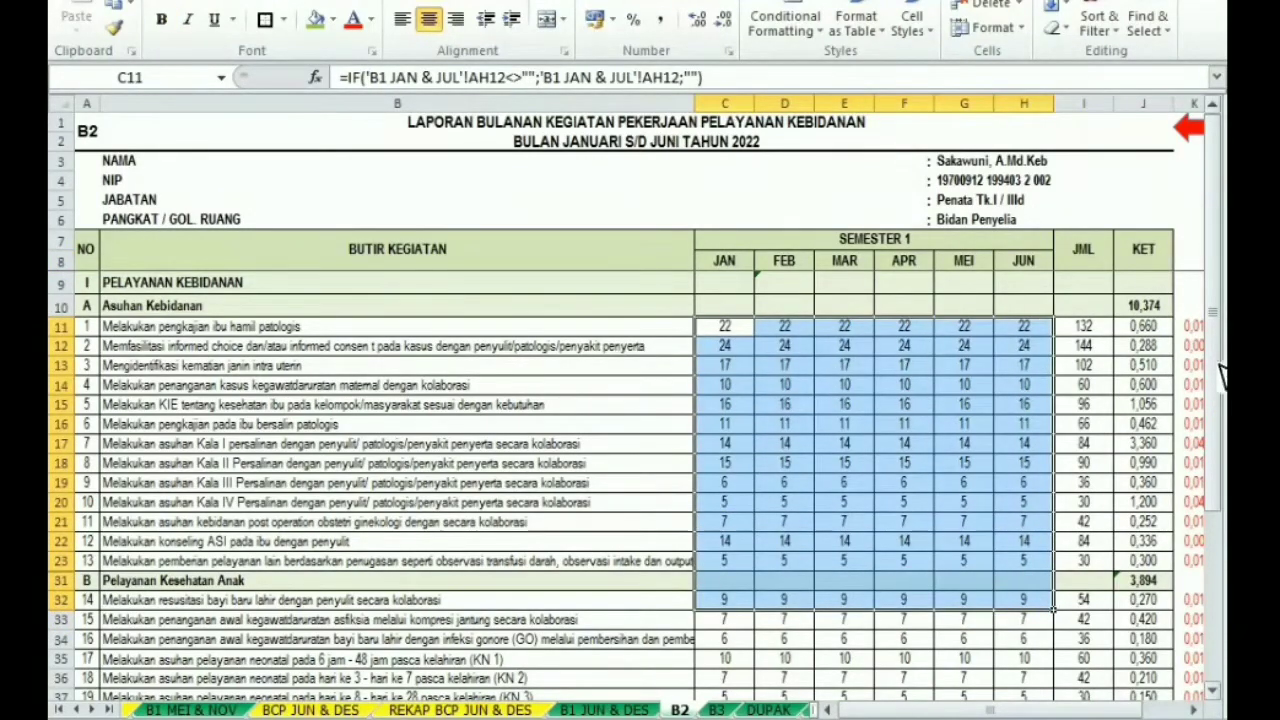
pyautogui.moveTo(1208, 338); pyautogui.dragTo(1210, 515)
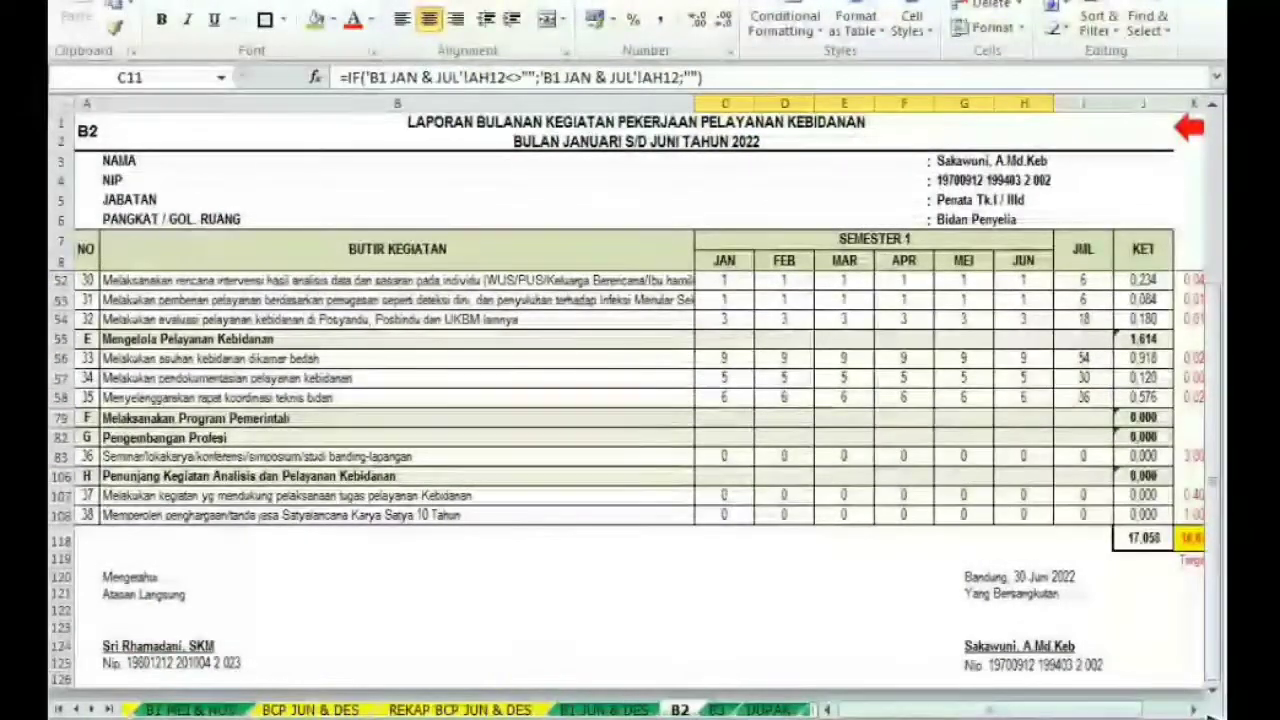
pyautogui.hscroll(1, 640, 400)
pyautogui.click(1168, 538)
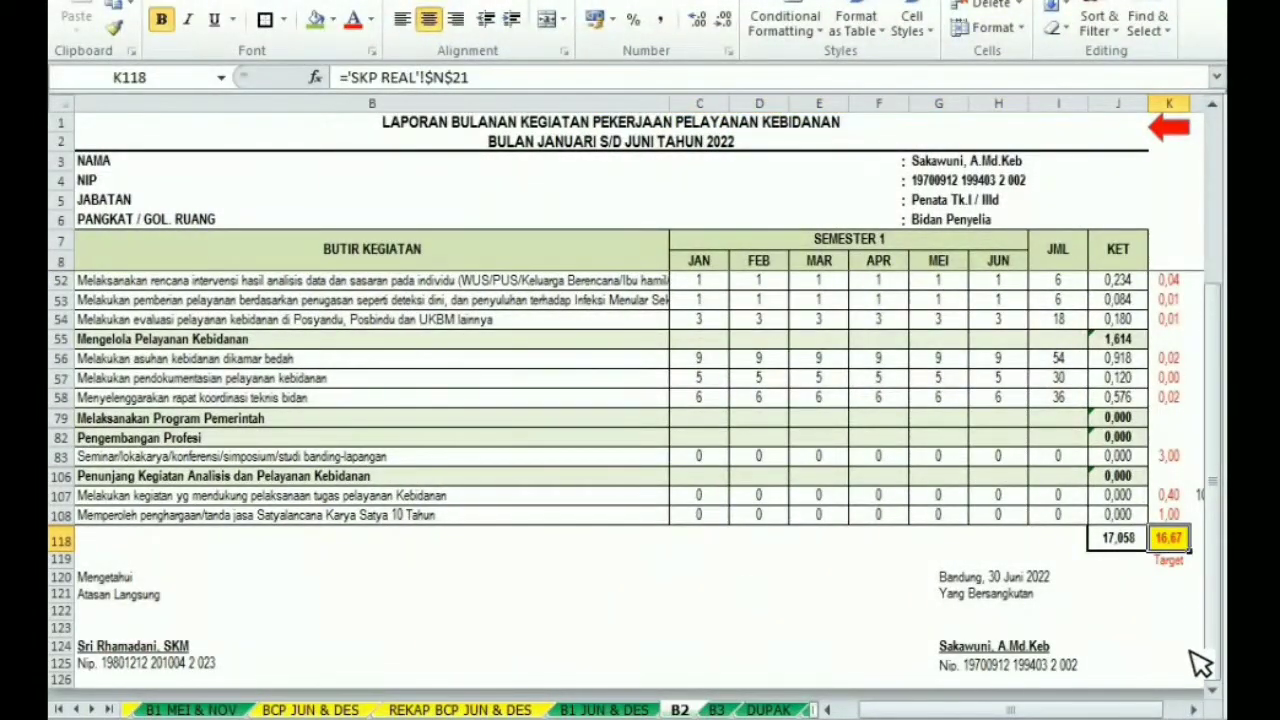
pyautogui.click(1120, 538)
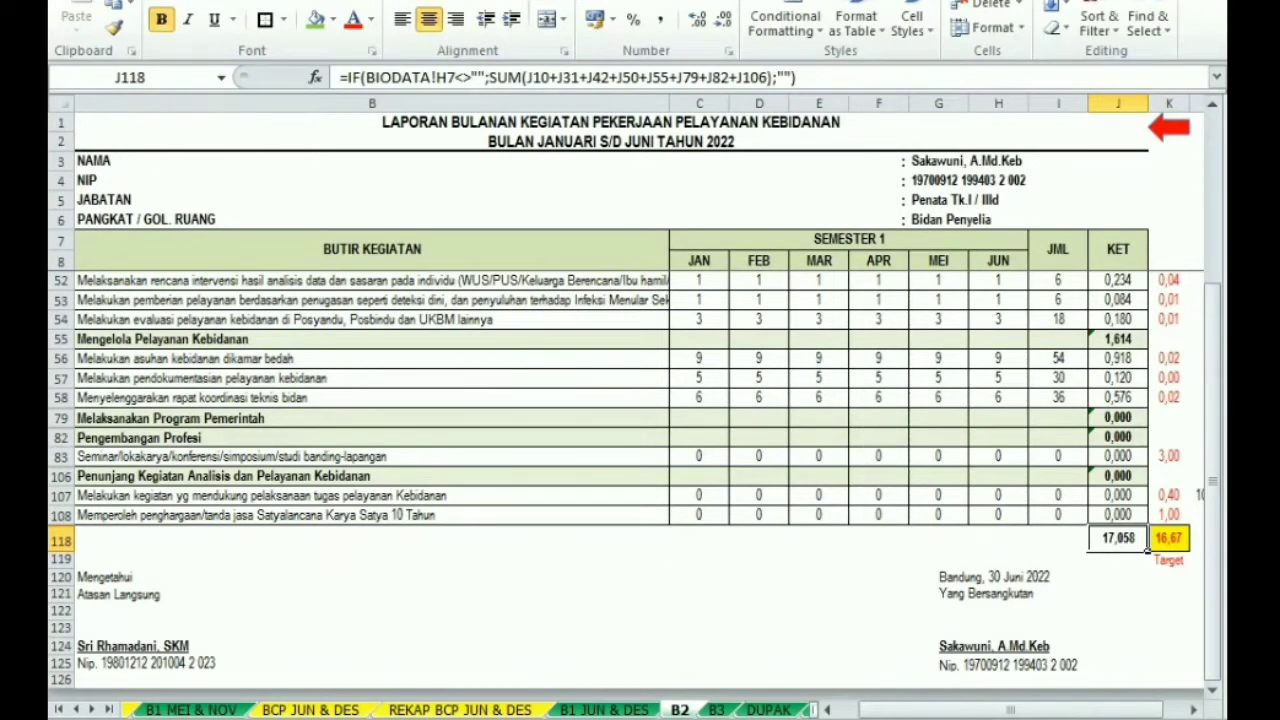
pyautogui.hotkey('ctrl', 'c')
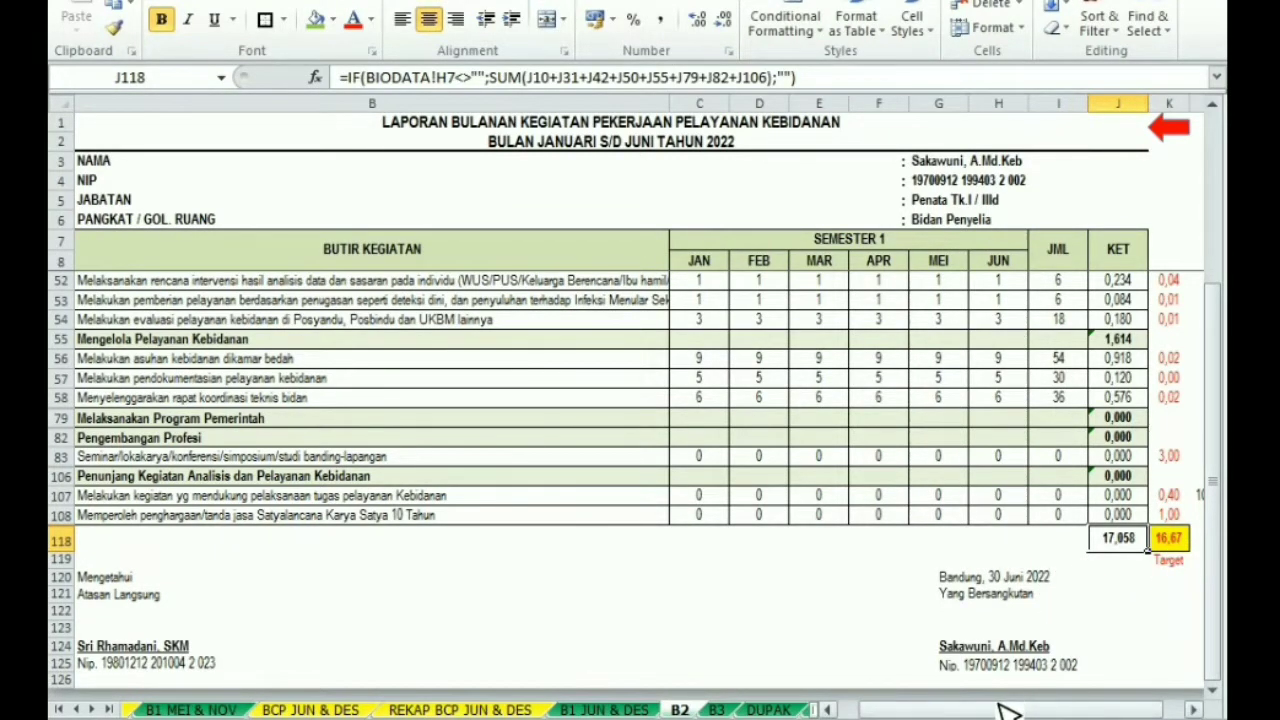
pyautogui.moveTo(1003, 712); pyautogui.dragTo(977, 712)
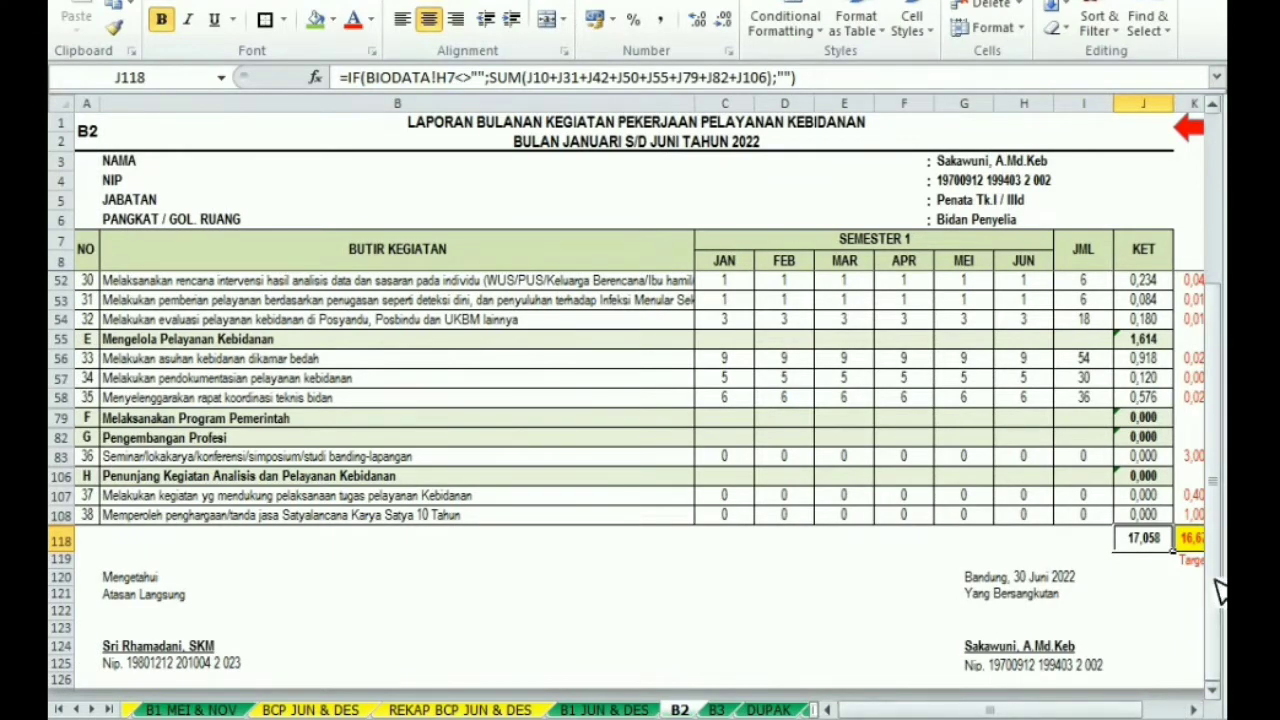
pyautogui.click(1189, 539)
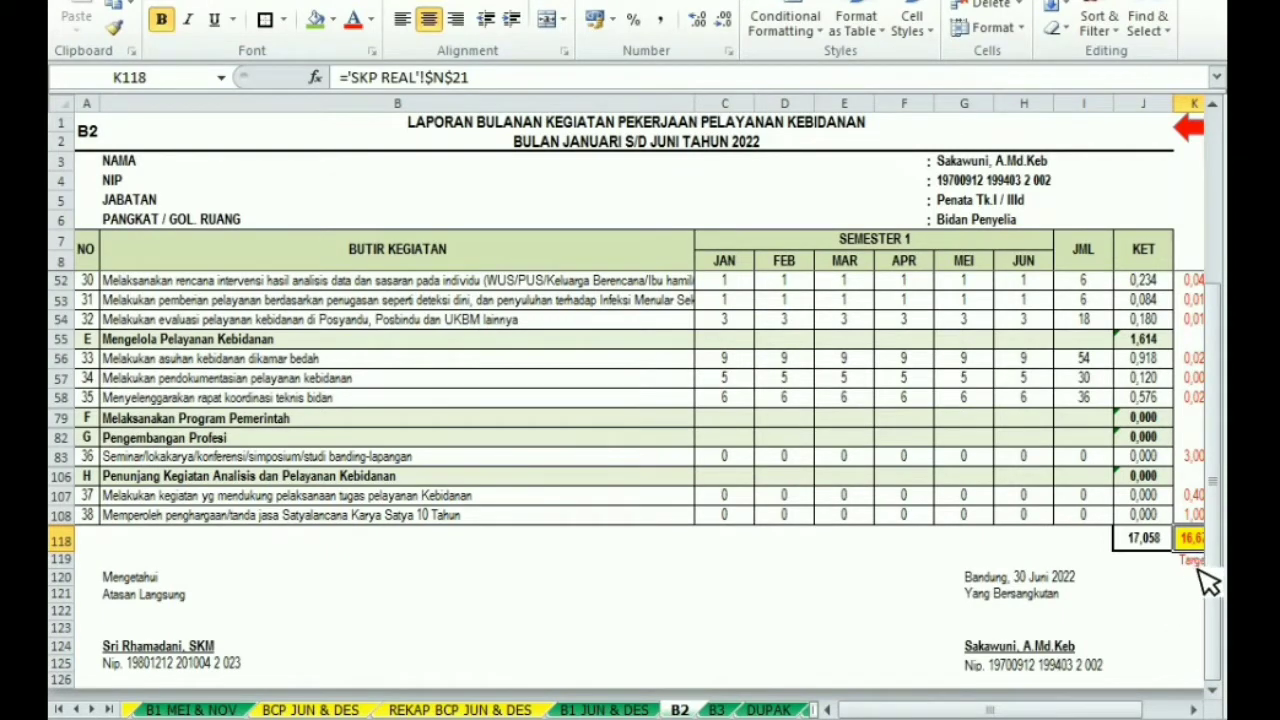
# Open the SKP REAL sheet from the main menu and check the yearly credit target under AK PERTHN
pyautogui.click(1190, 132)
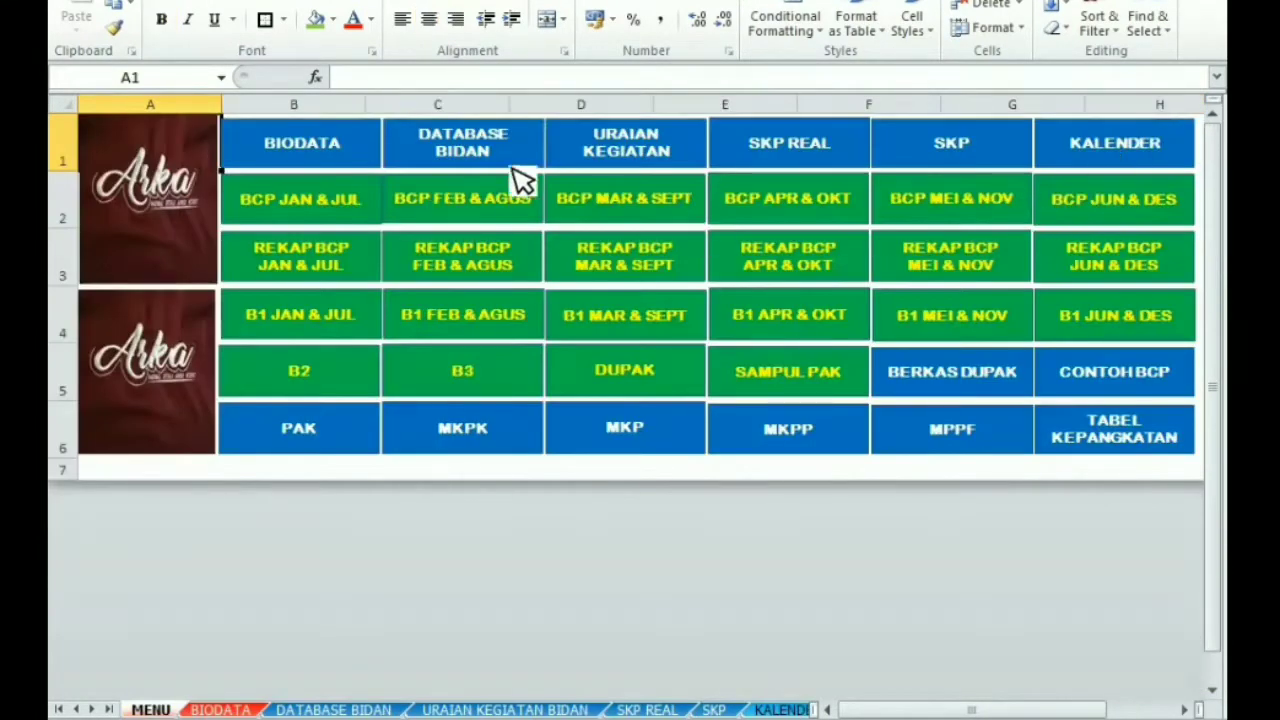
pyautogui.click(800, 157)
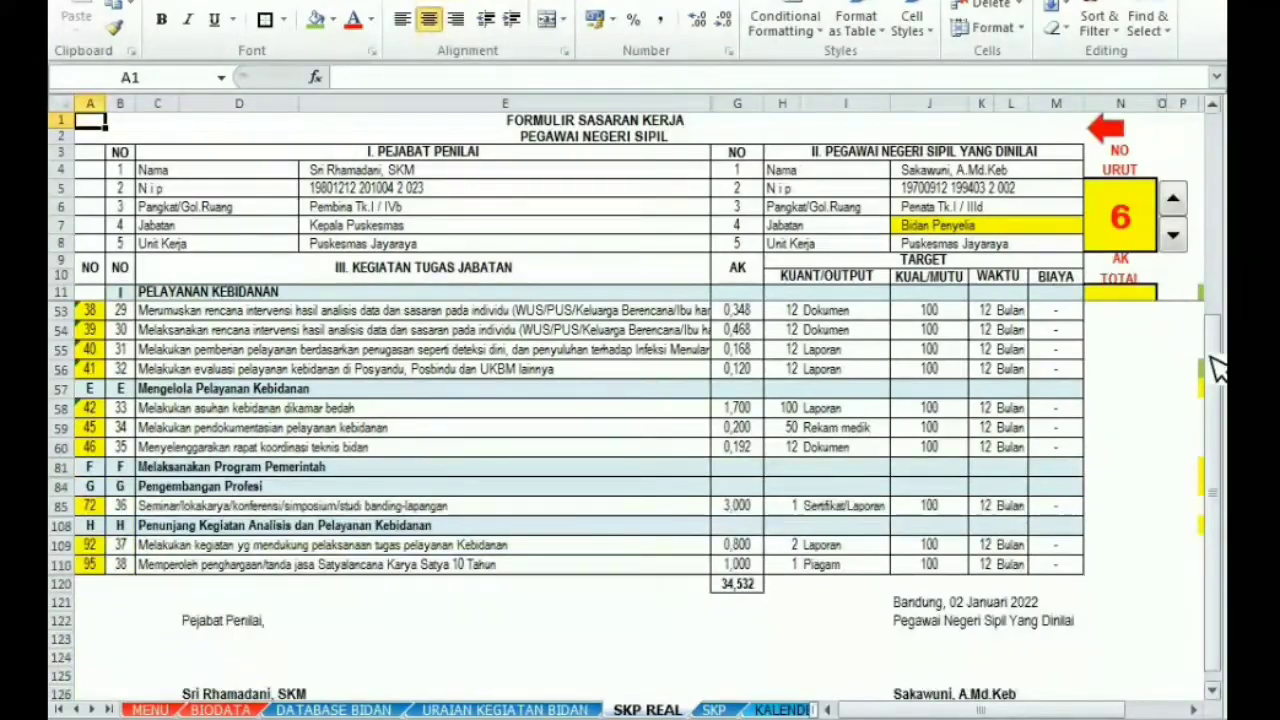
pyautogui.moveTo(1212, 358); pyautogui.dragTo(1212, 318)
pyautogui.click(1128, 414)
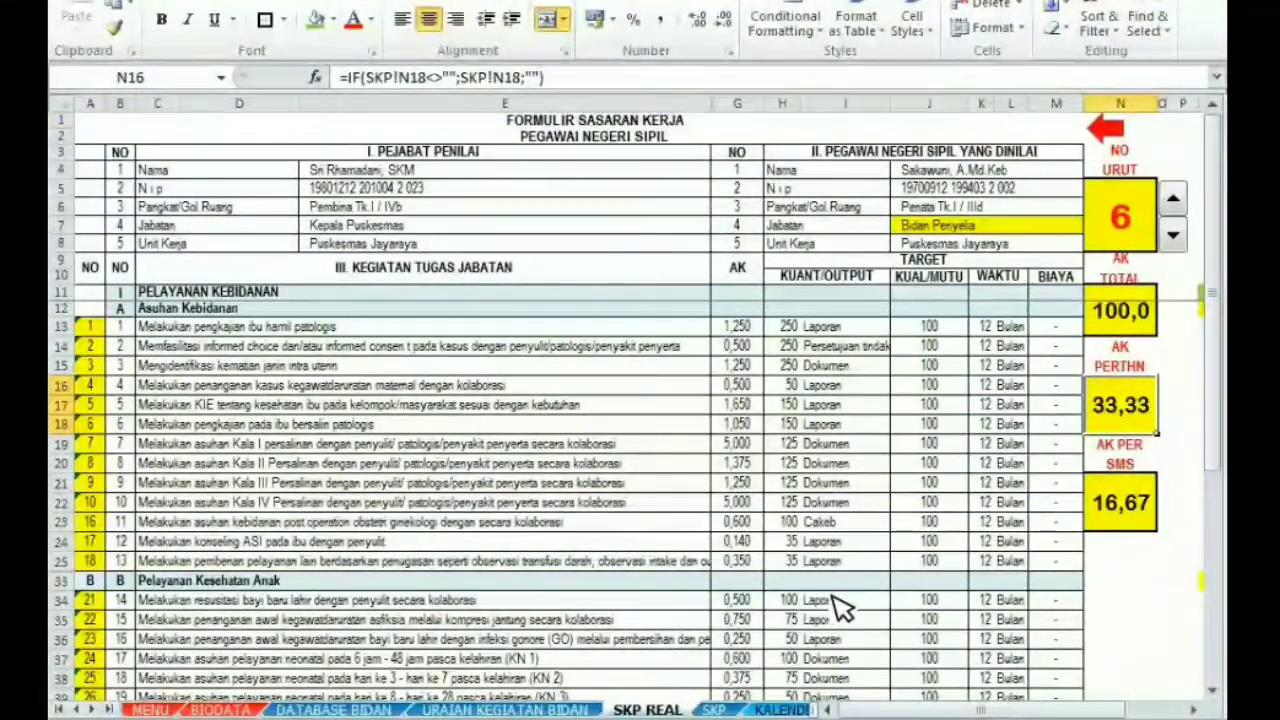
# Open the B3 sheet from the main menu and review the annual midwifery activity report
pyautogui.click(1115, 130)
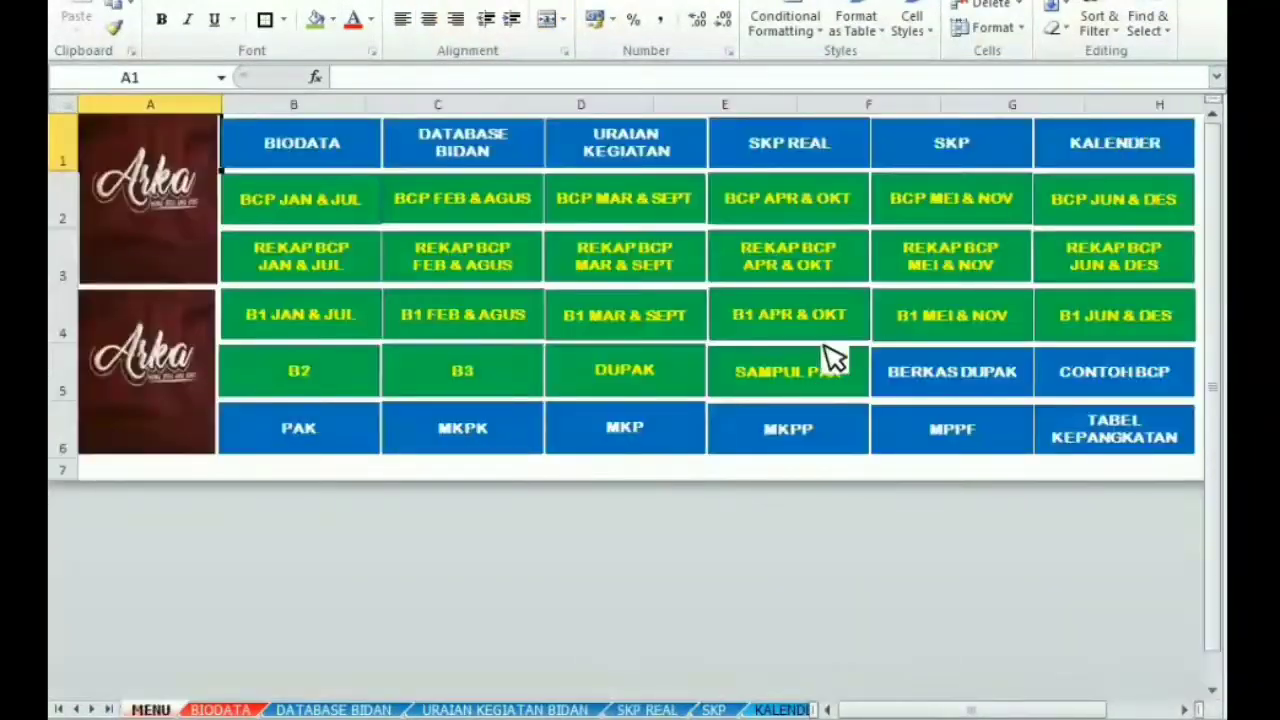
pyautogui.click(475, 383)
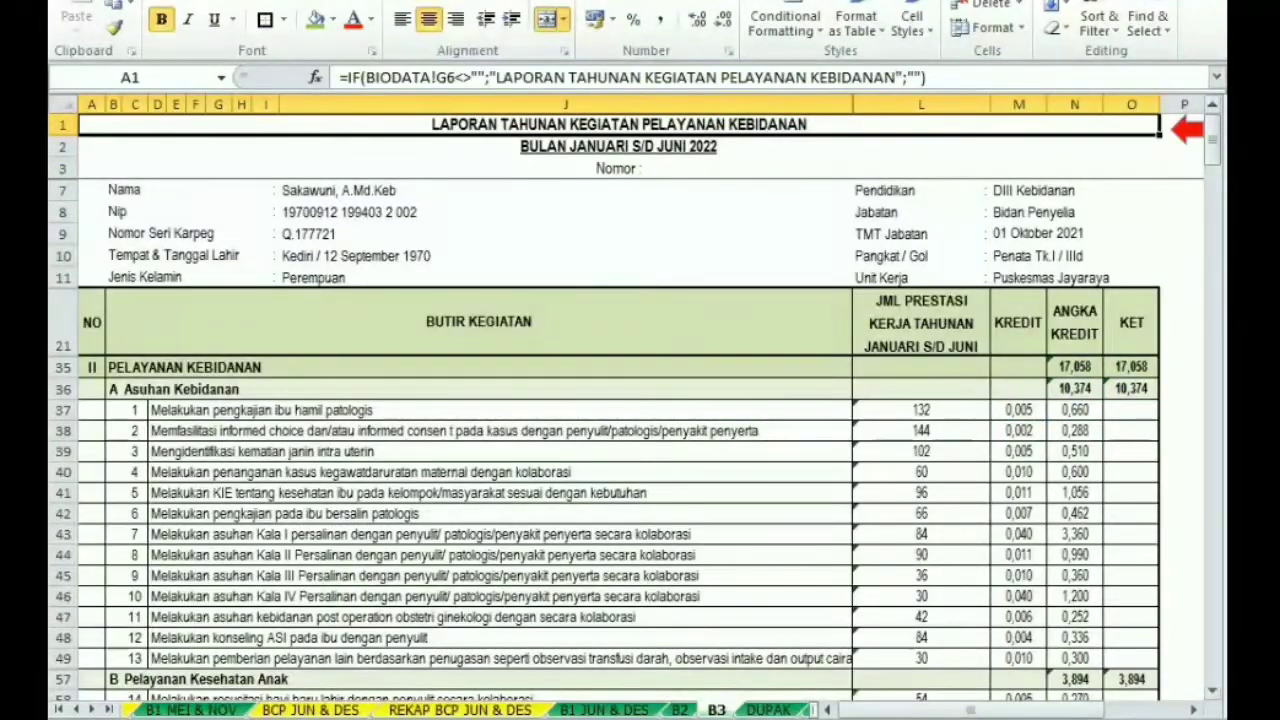
pyautogui.moveTo(1210, 154); pyautogui.dragTo(1222, 122)
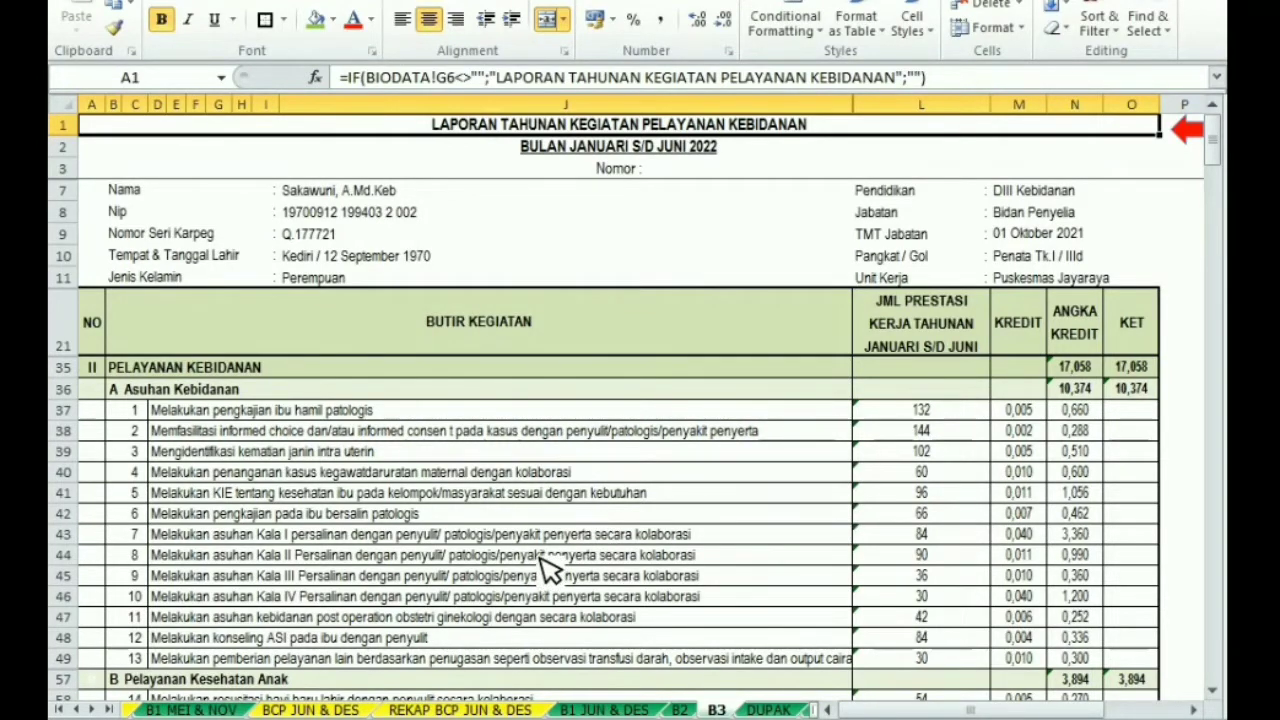
# Open REKAP BCP JAN & JUL from the main menu, review the January recap and return to the menu
pyautogui.click(1188, 130)
pyautogui.click(292, 278)
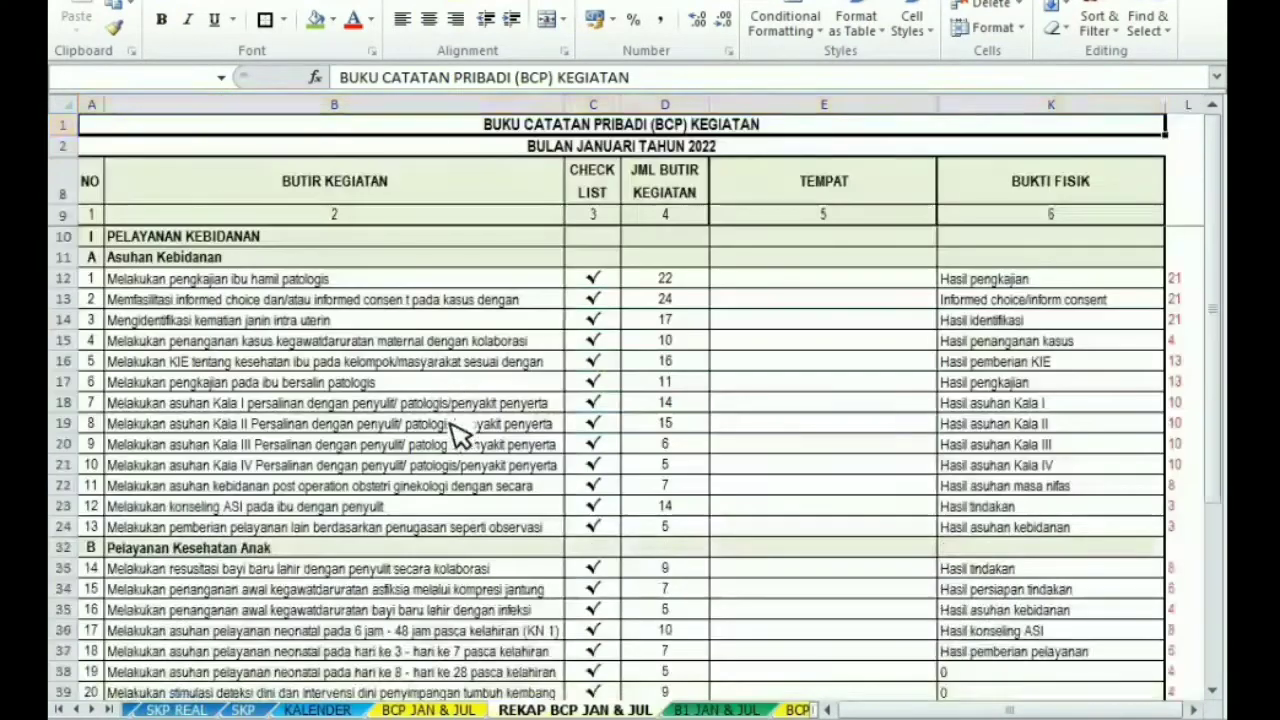
pyautogui.moveTo(1218, 310); pyautogui.dragTo(1222, 208)
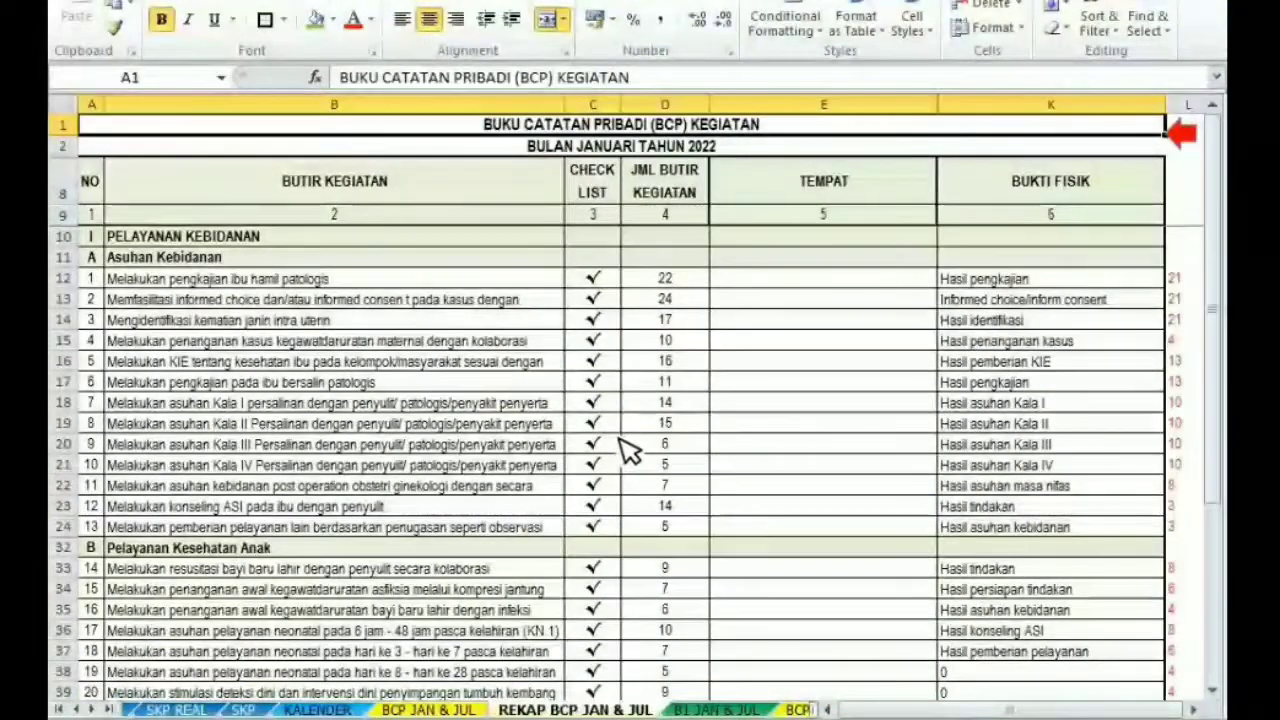
pyautogui.click(1178, 138)
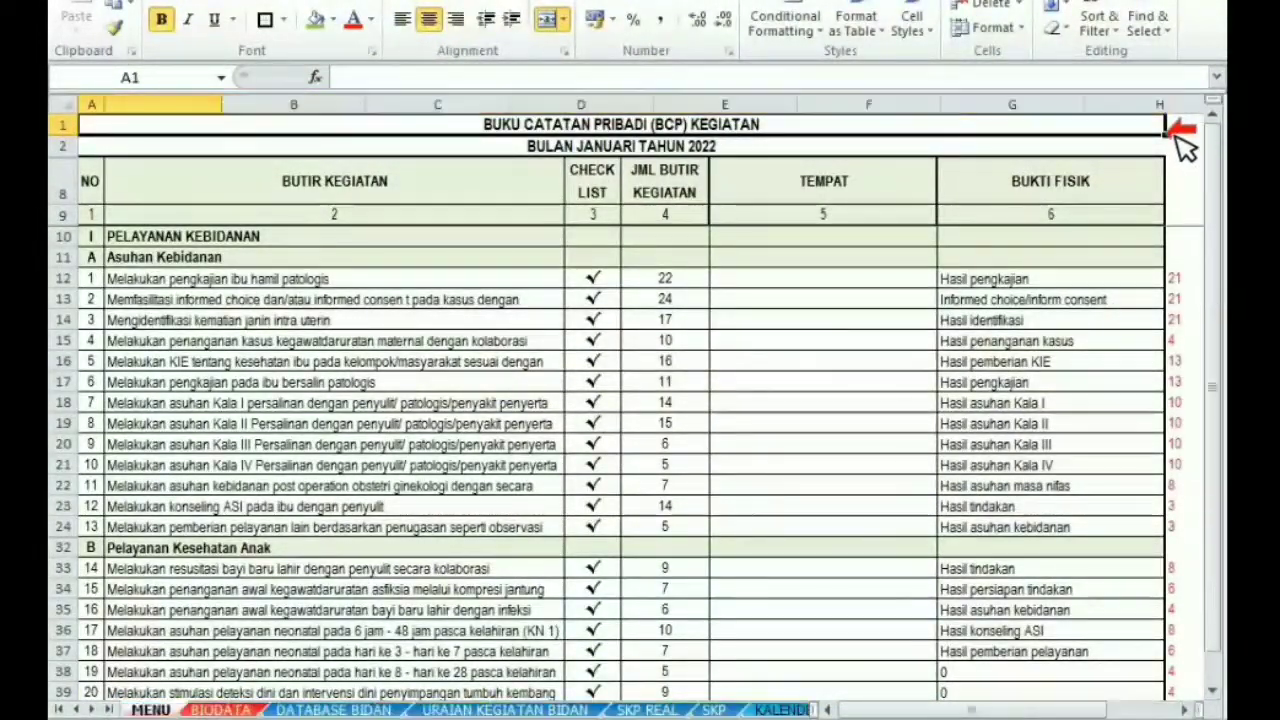
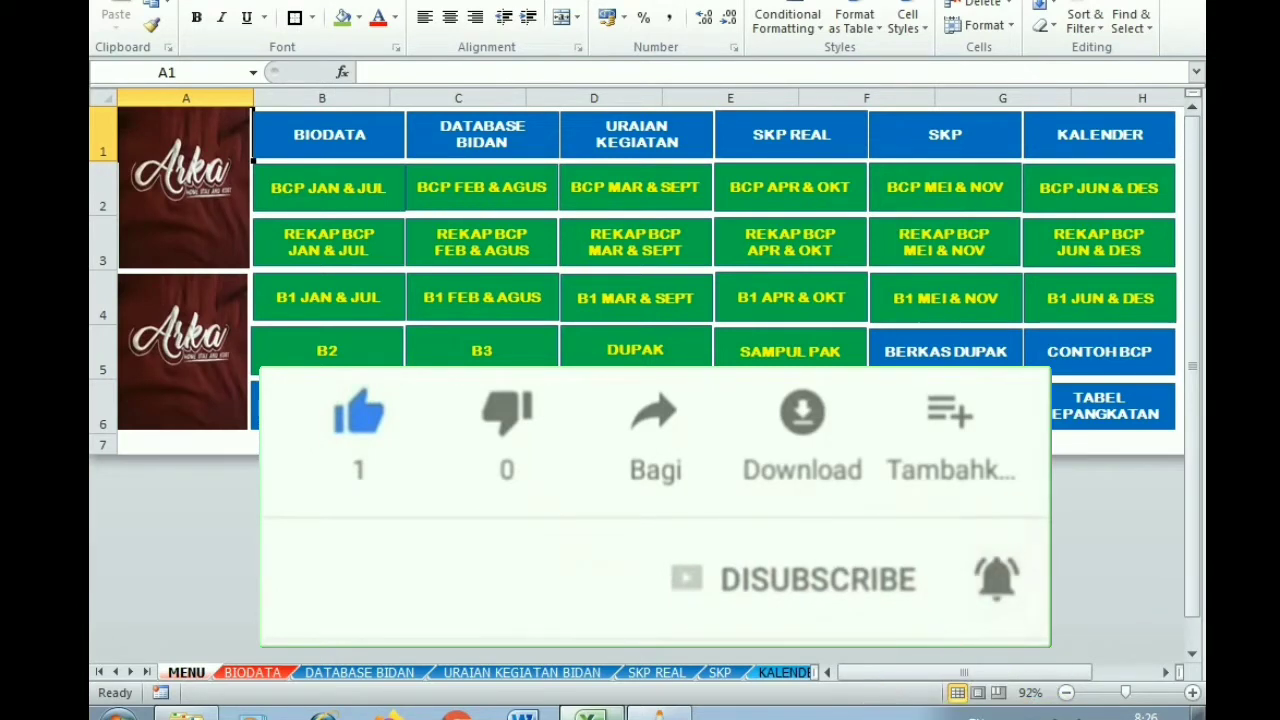
# Open the DUPAK sheet from the main menu and check its Nomor line, Masa Penilaian and personal details
pyautogui.click(730, 445)
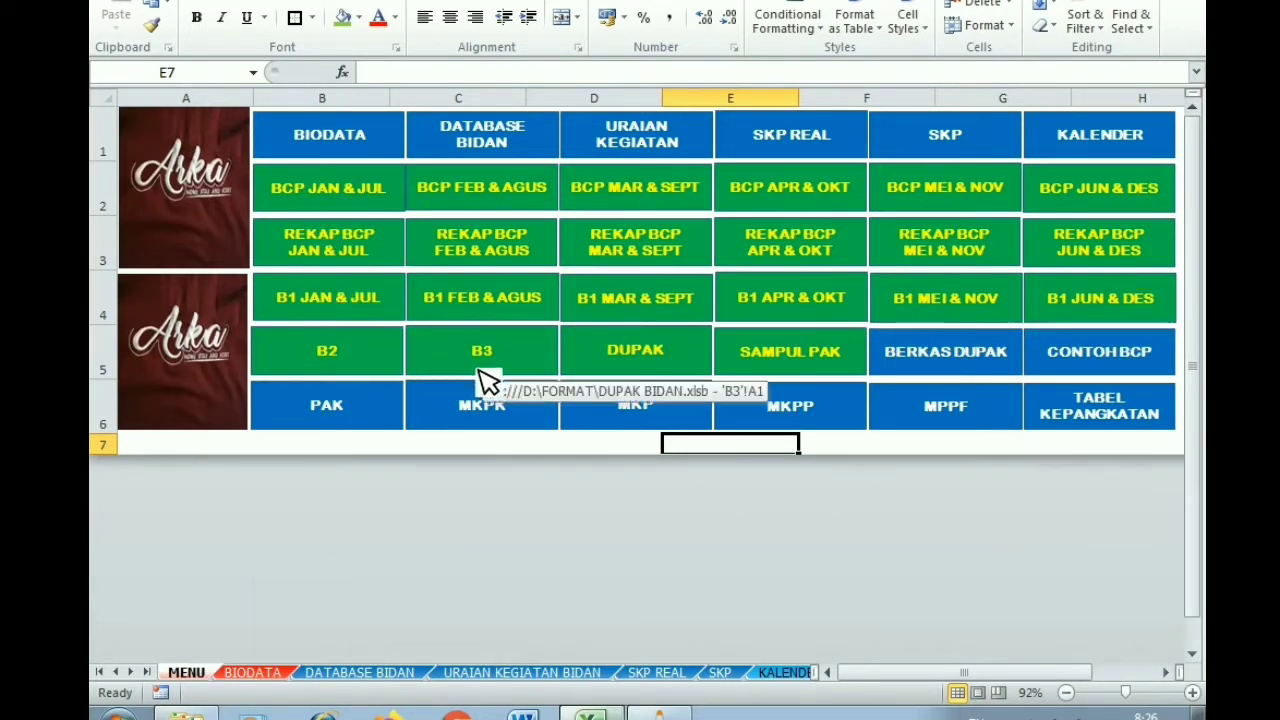
pyautogui.click(633, 353)
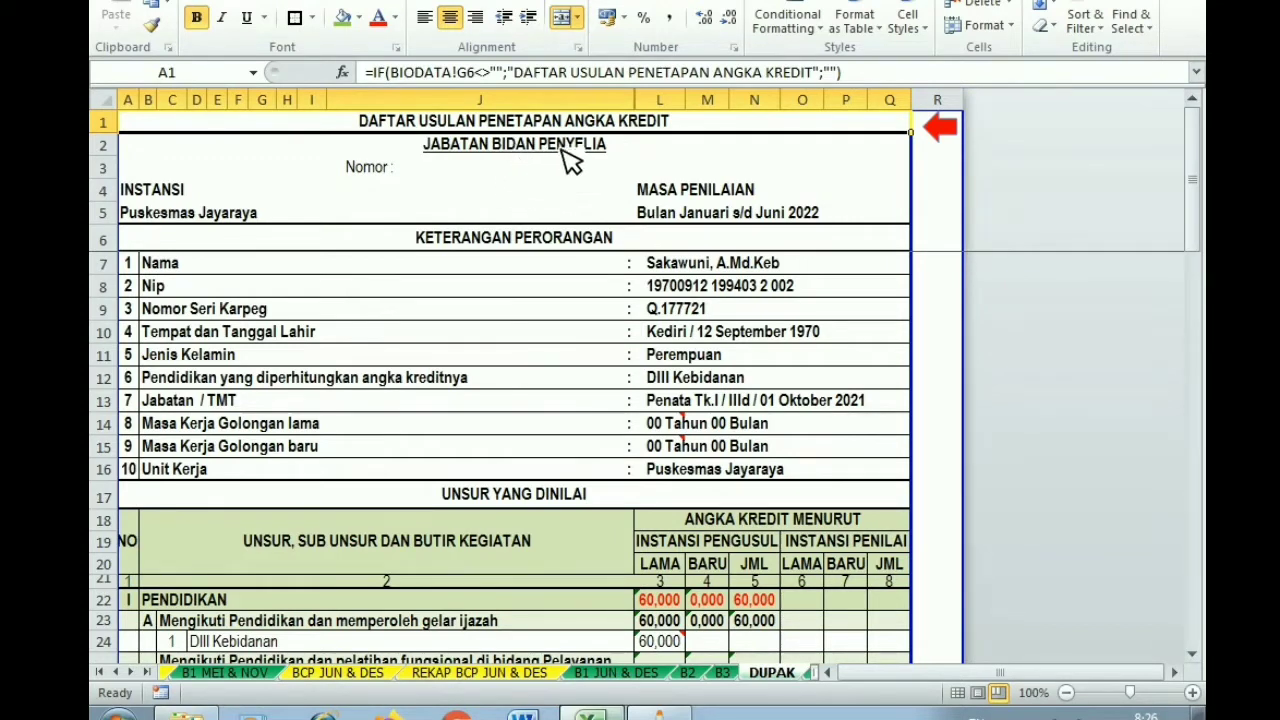
pyautogui.click(423, 170)
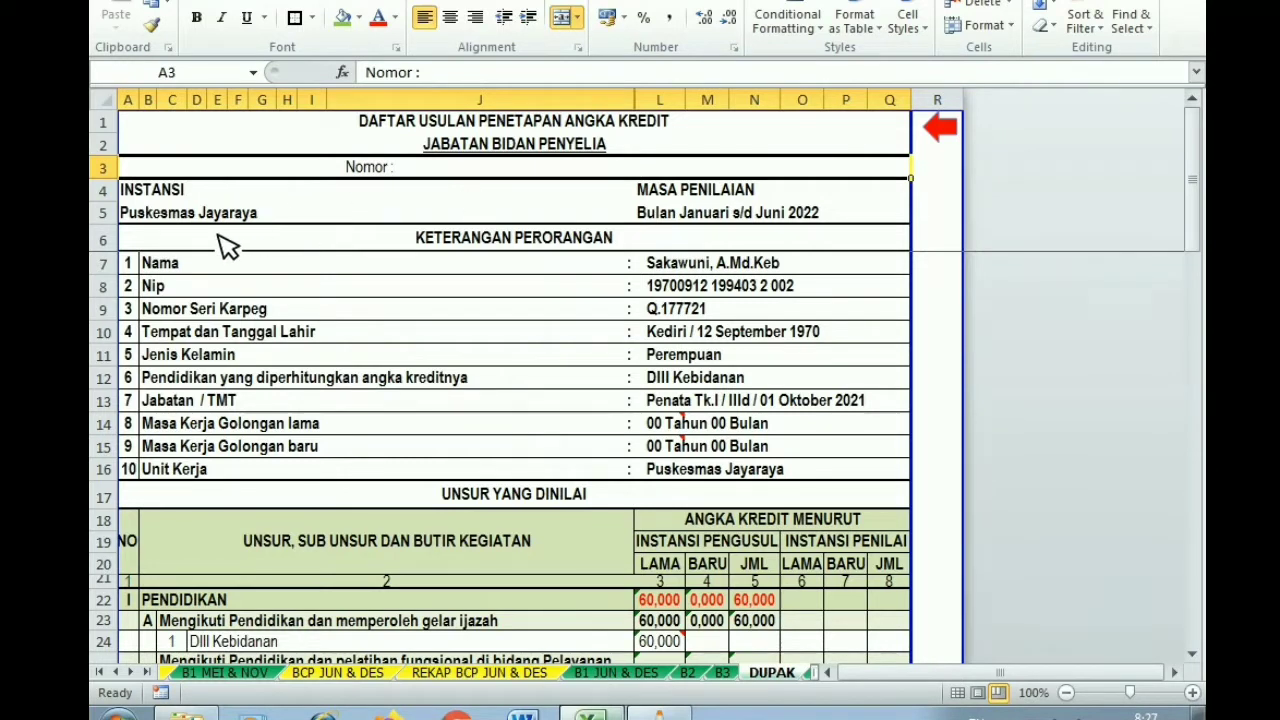
pyautogui.click(655, 213)
pyautogui.moveTo(668, 262); pyautogui.dragTo(682, 405)
pyautogui.moveTo(1195, 222); pyautogui.dragTo(1196, 231)
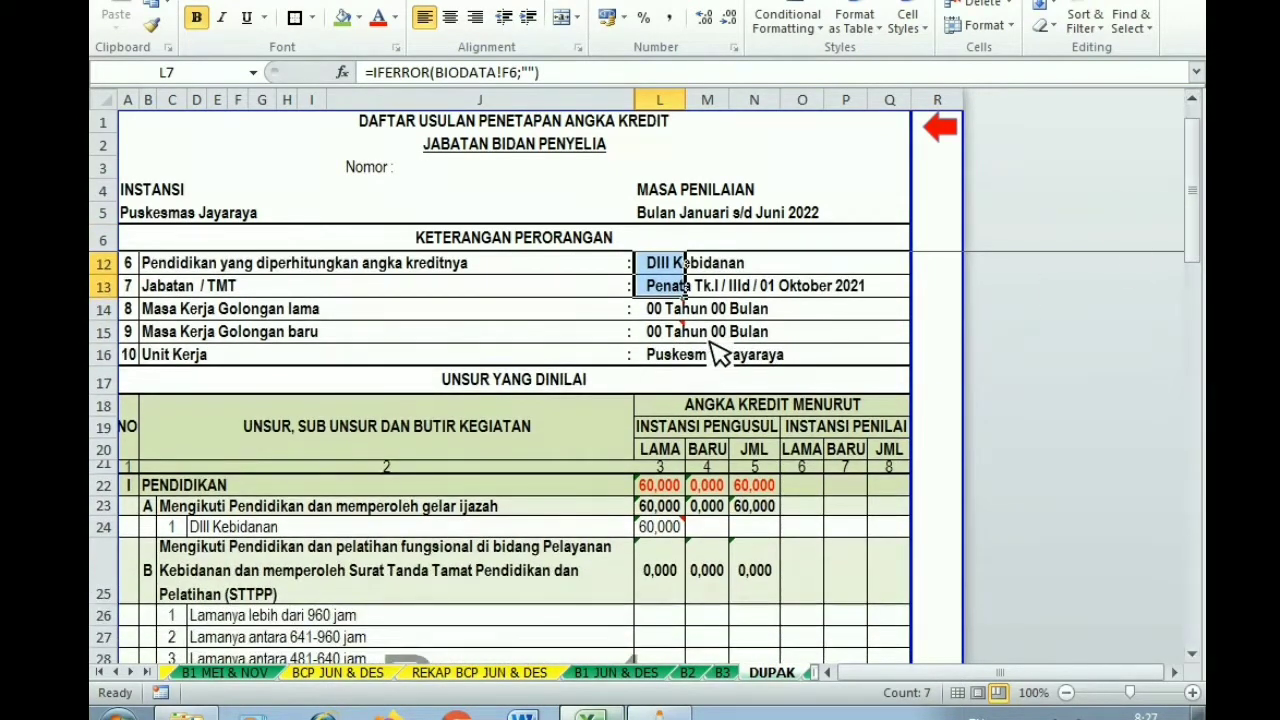
# Check the Masa Kerja Golongan lama and Masa Kerja Golongan baru entries against the Jabatan / TMT row
pyautogui.click(655, 309)
pyautogui.click(167, 309)
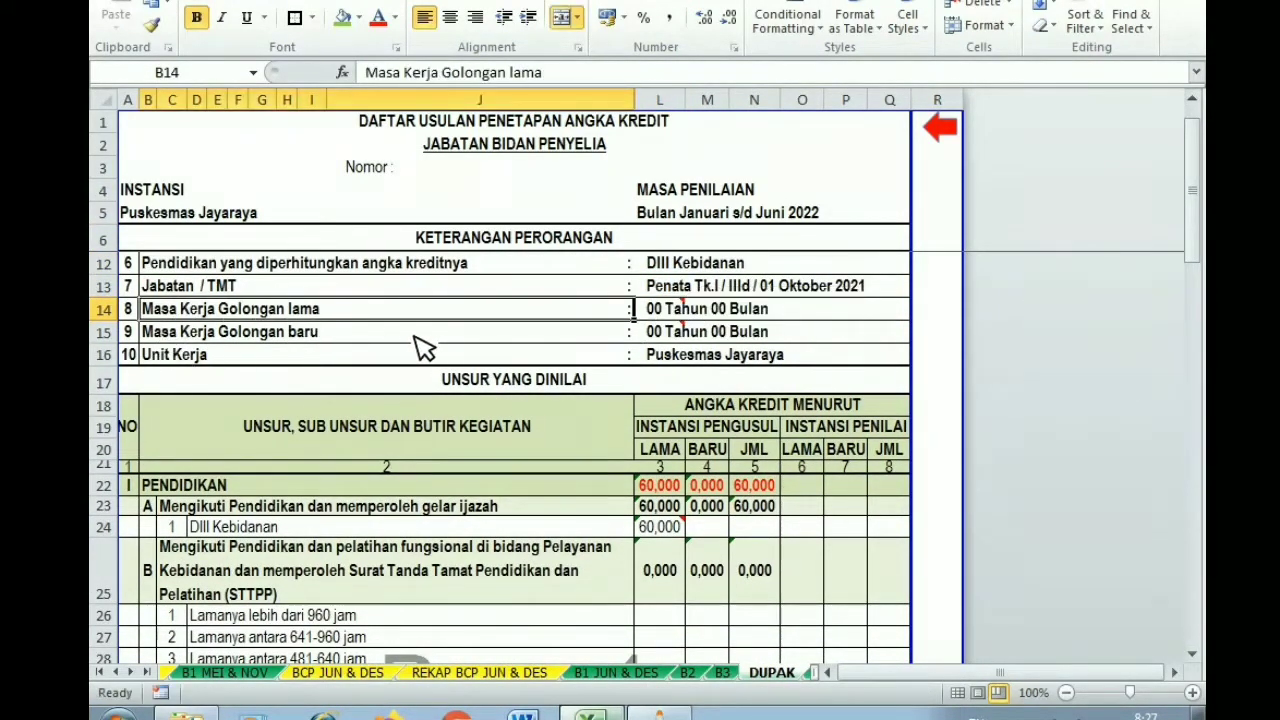
pyautogui.click(662, 332)
pyautogui.click(166, 337)
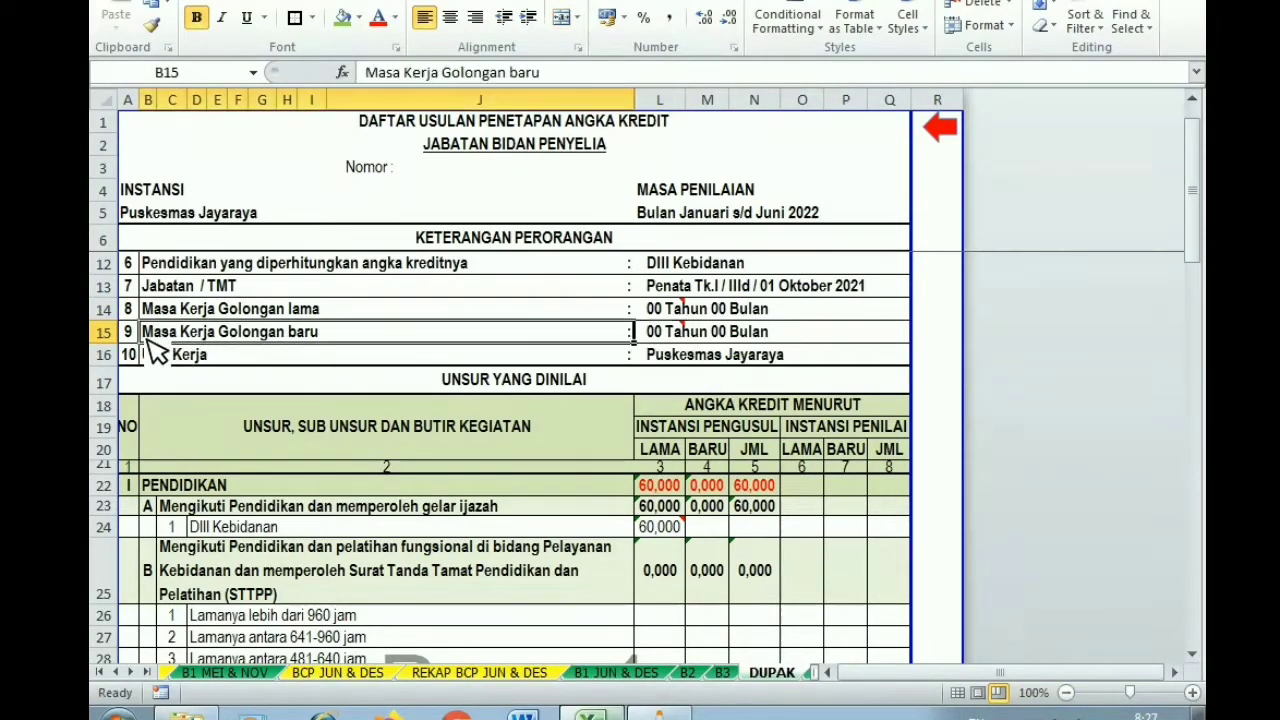
pyautogui.click(668, 334)
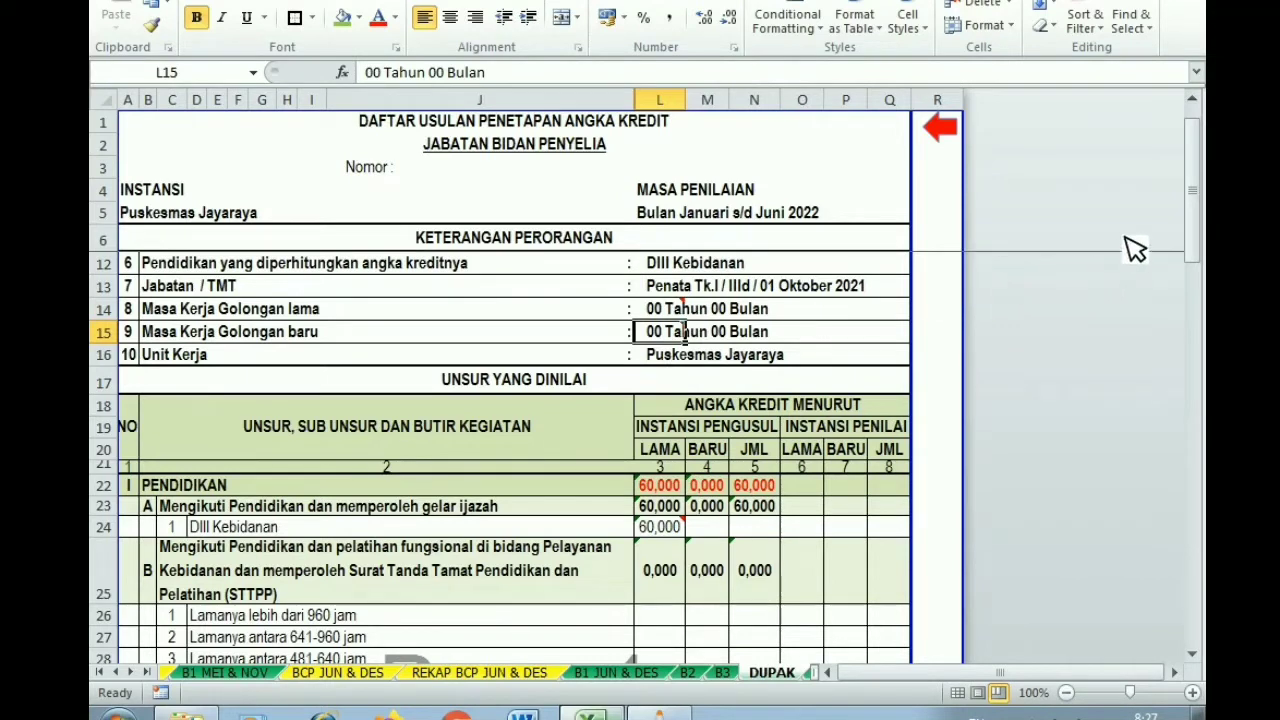
pyautogui.click(742, 289)
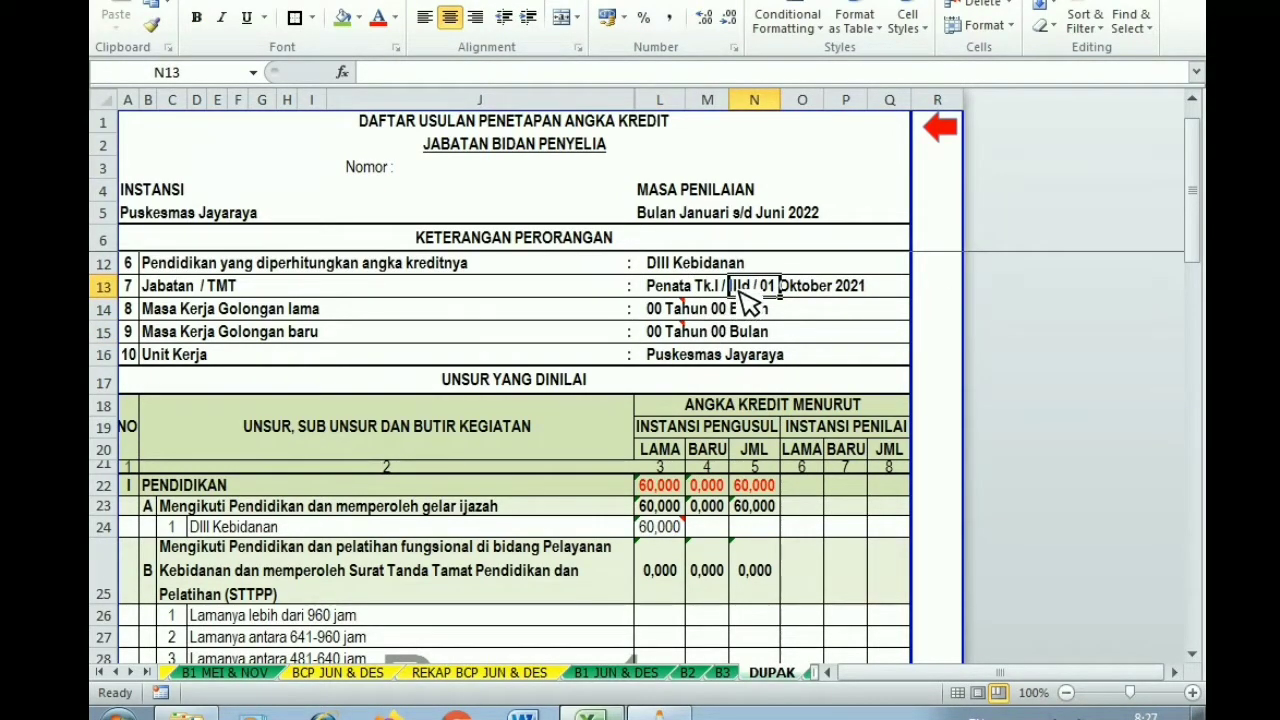
pyautogui.click(672, 337)
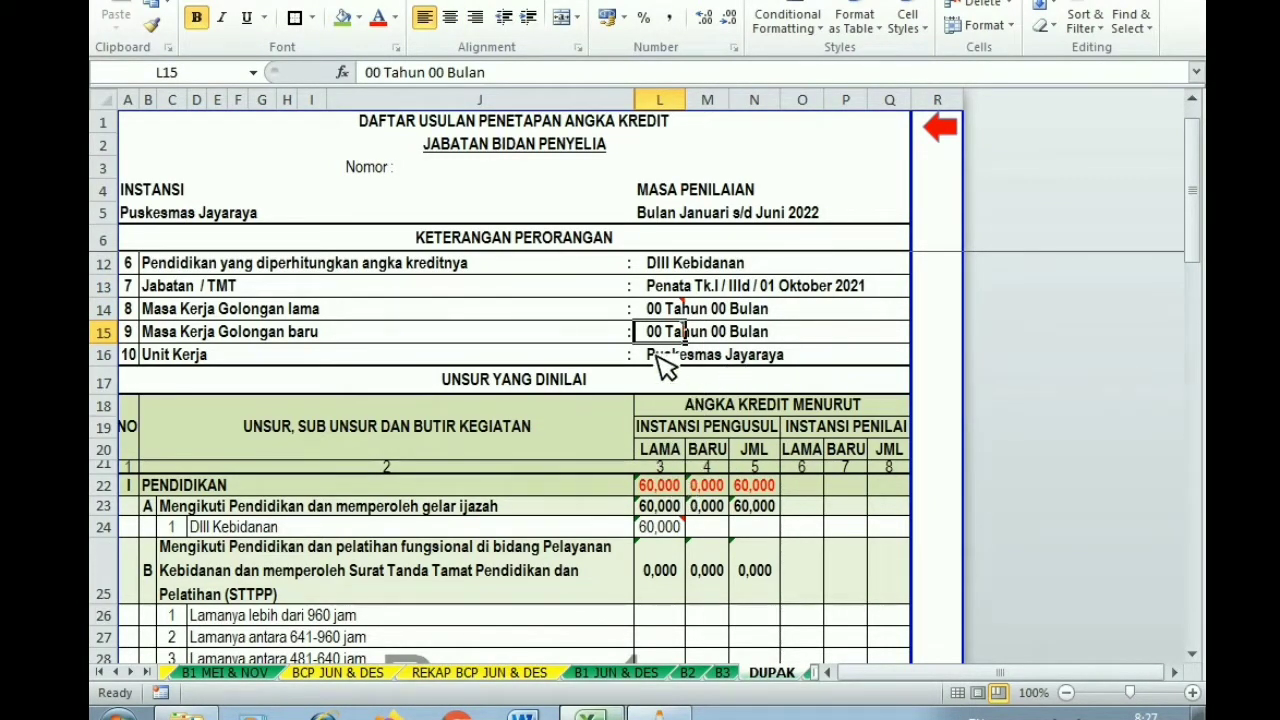
pyautogui.click(180, 312)
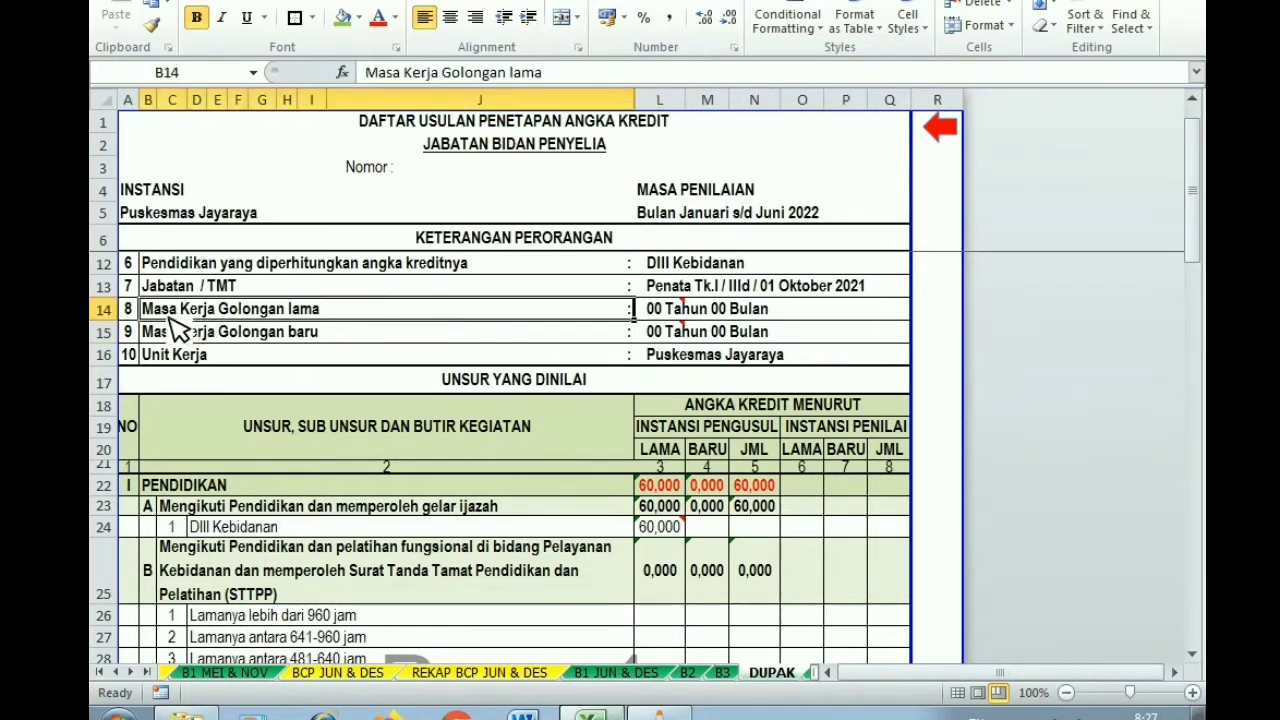
# Examine the year-and-month values for Masa Kerja Golongan lama and baru in the DUPAK personal details
pyautogui.click(660, 333)
pyautogui.click(678, 305)
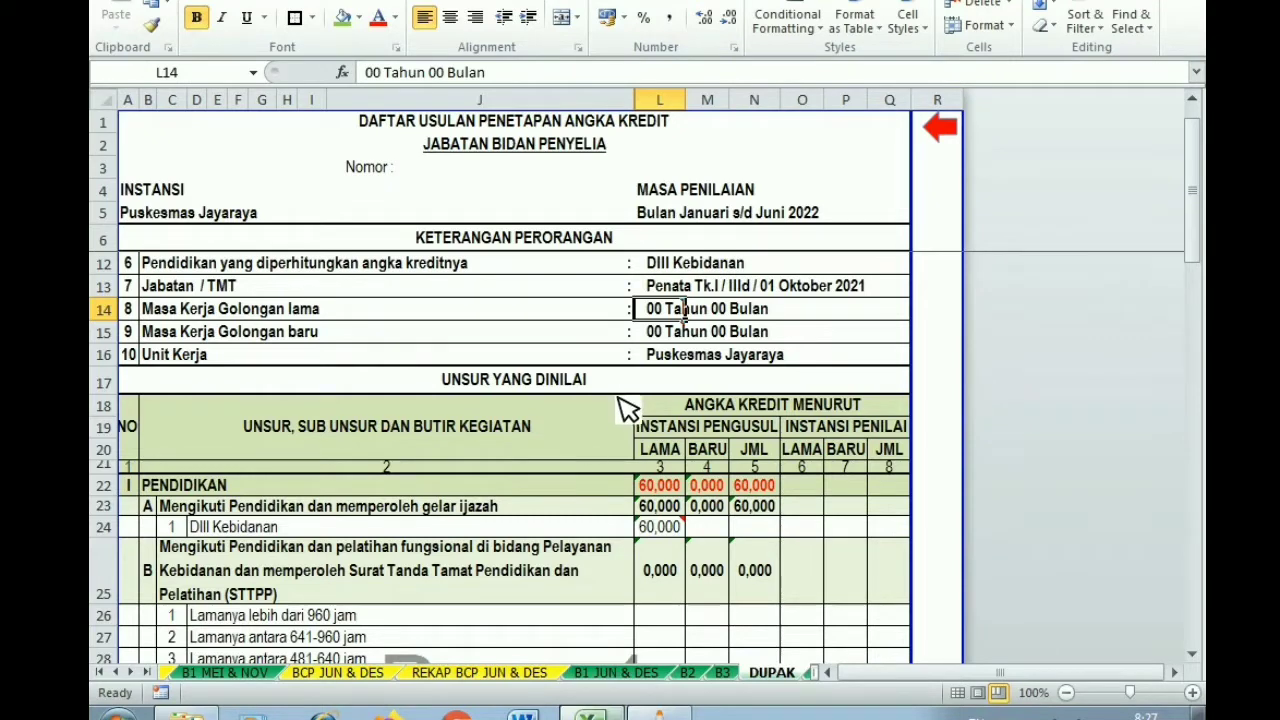
pyautogui.moveTo(662, 309)
# Examine the Instansi Pengusul and Instansi Penilai column groups of the DUPAK angka kredit table
pyautogui.moveTo(1193, 238); pyautogui.dragTo(1200, 218)
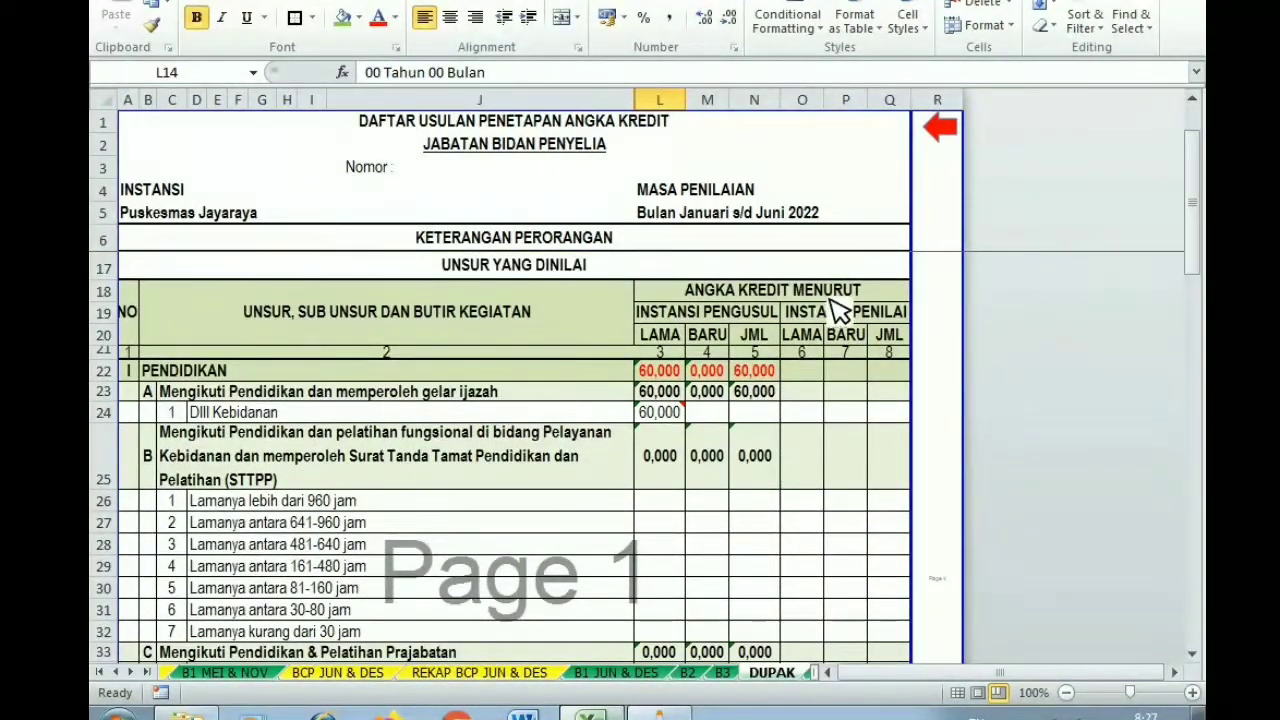
pyautogui.click(698, 316)
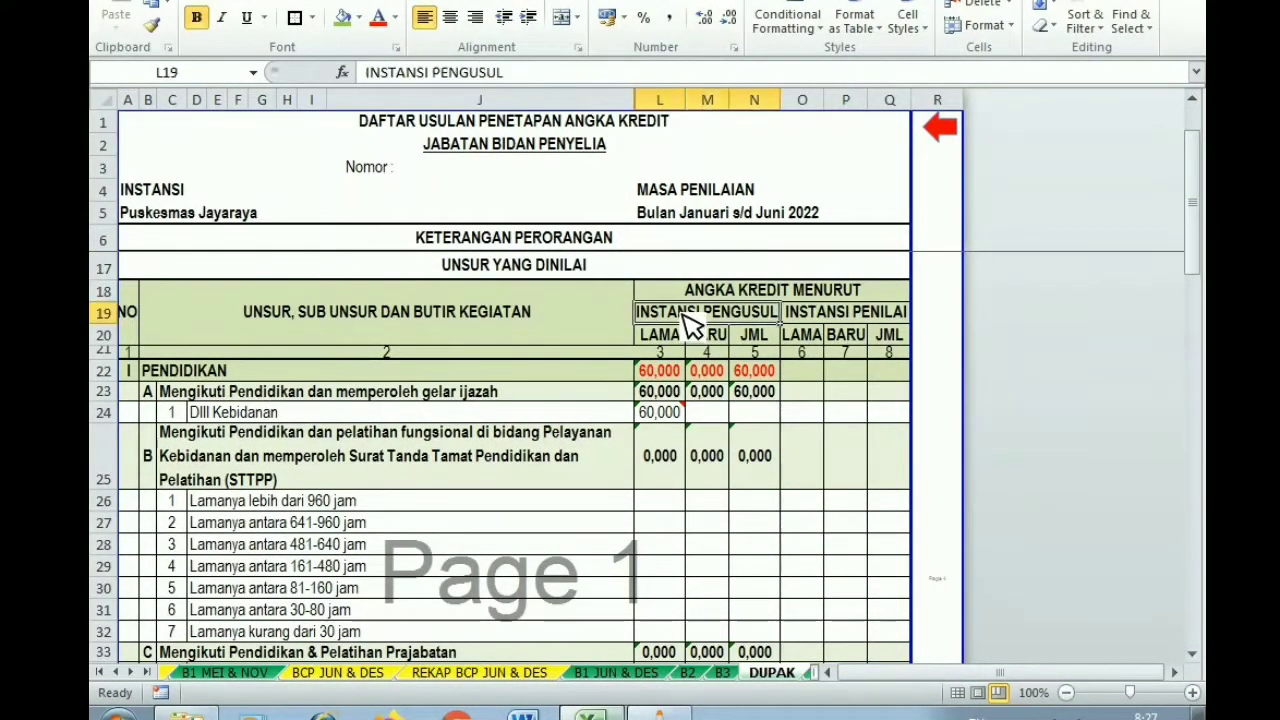
pyautogui.click(745, 338)
pyautogui.click(660, 371)
pyautogui.moveTo(660, 371); pyautogui.dragTo(729, 457)
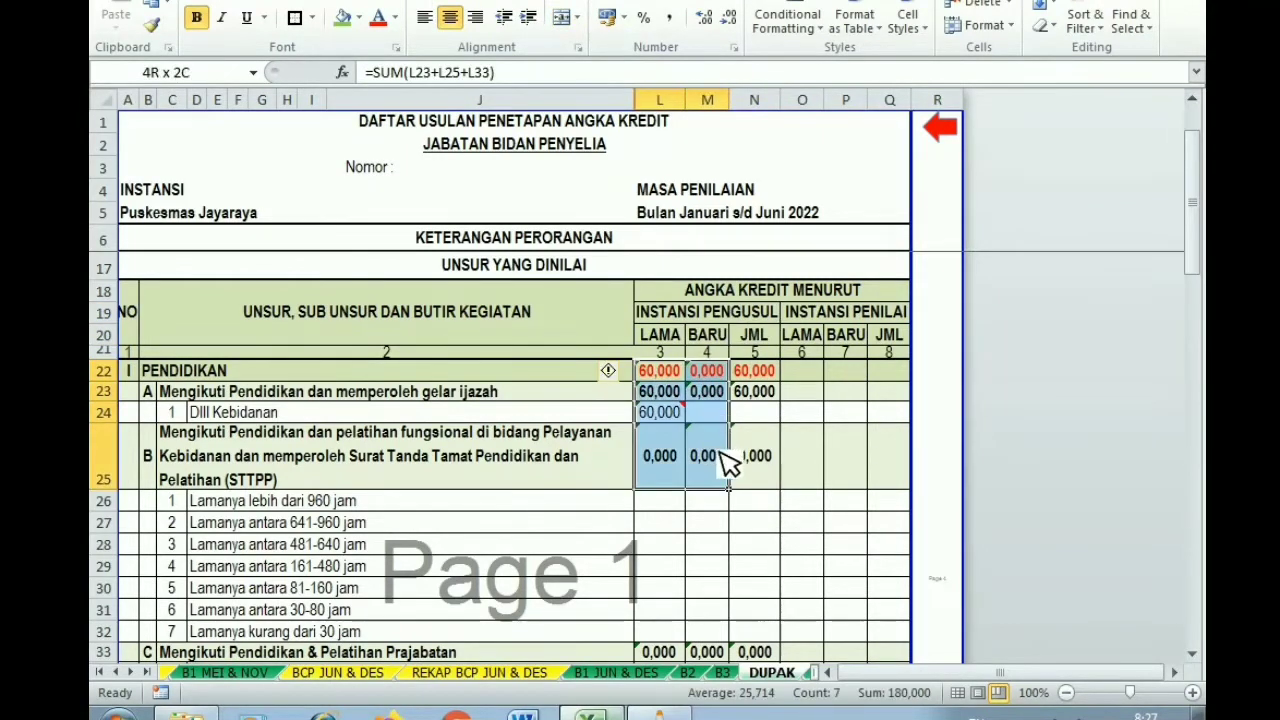
pyautogui.moveTo(805, 315); pyautogui.dragTo(900, 486)
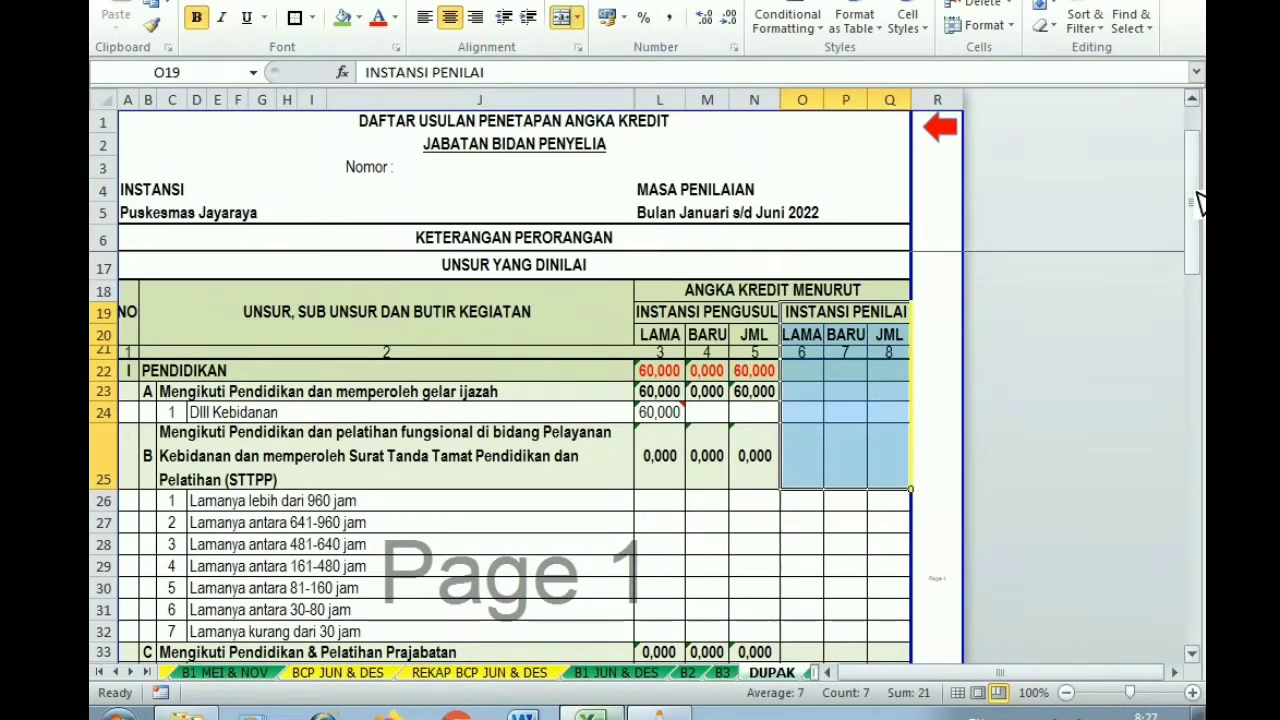
pyautogui.moveTo(1200, 203); pyautogui.dragTo(1197, 206)
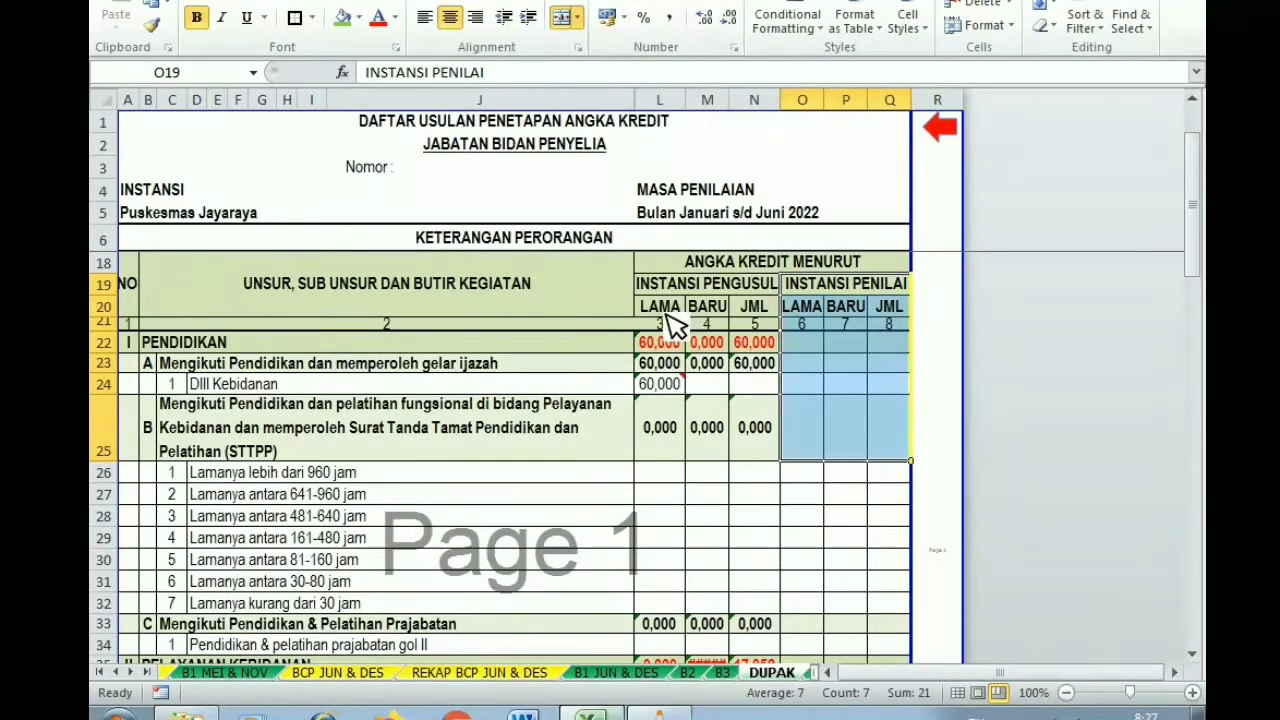
# Review the Lama, Baru and JML columns under Instansi Pengusul, following Lama down to the Pelayanan Kesehatan Anak row
pyautogui.click(716, 452)
pyautogui.click(660, 307)
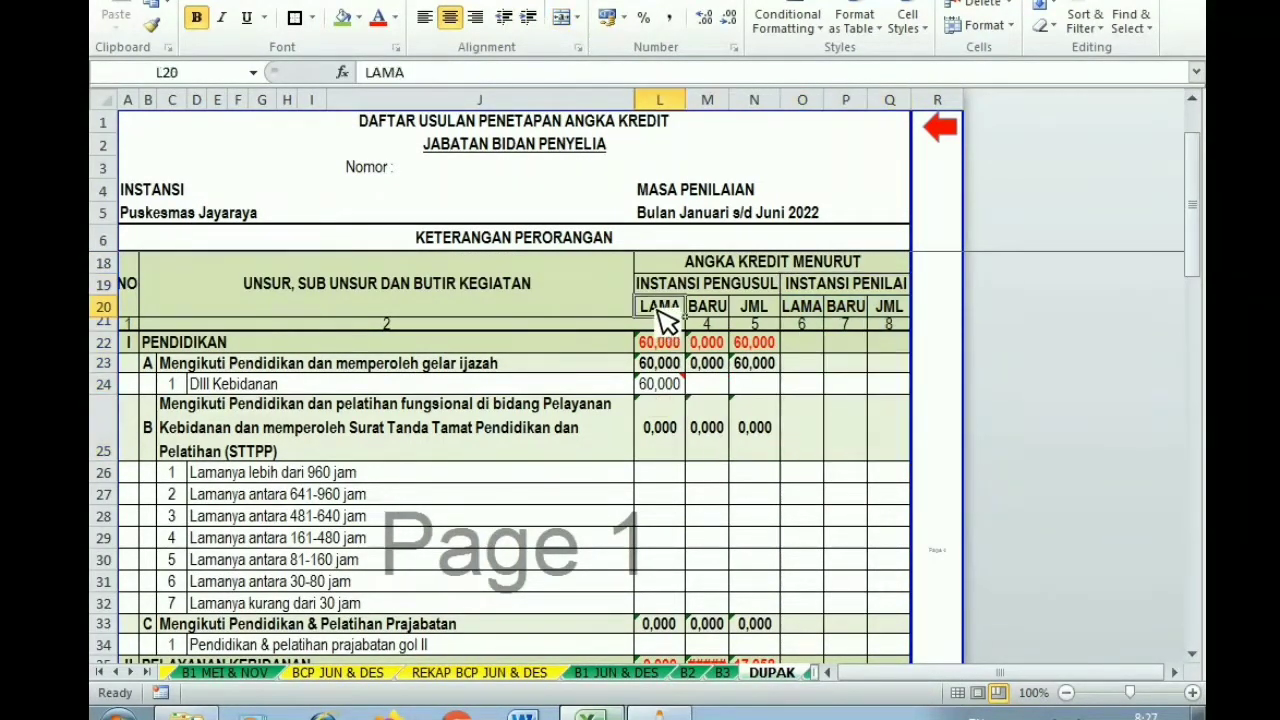
pyautogui.click(716, 308)
pyautogui.click(752, 309)
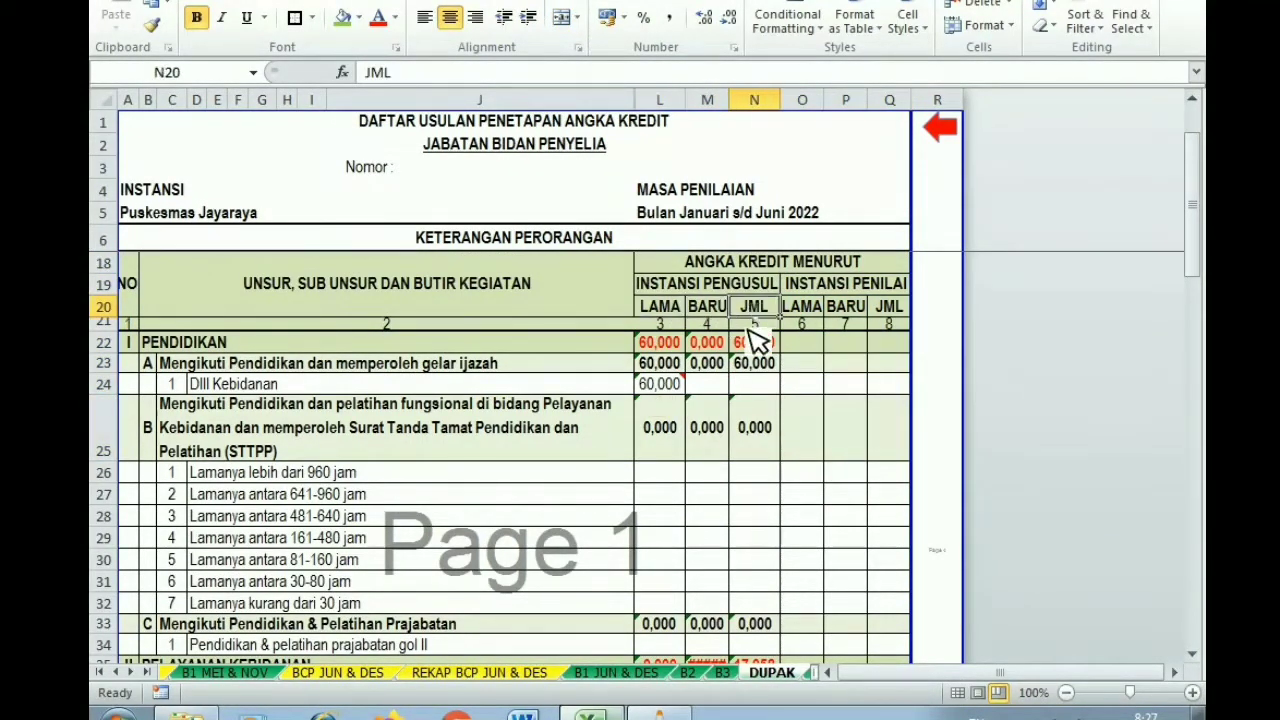
pyautogui.click(770, 474)
pyautogui.click(660, 307)
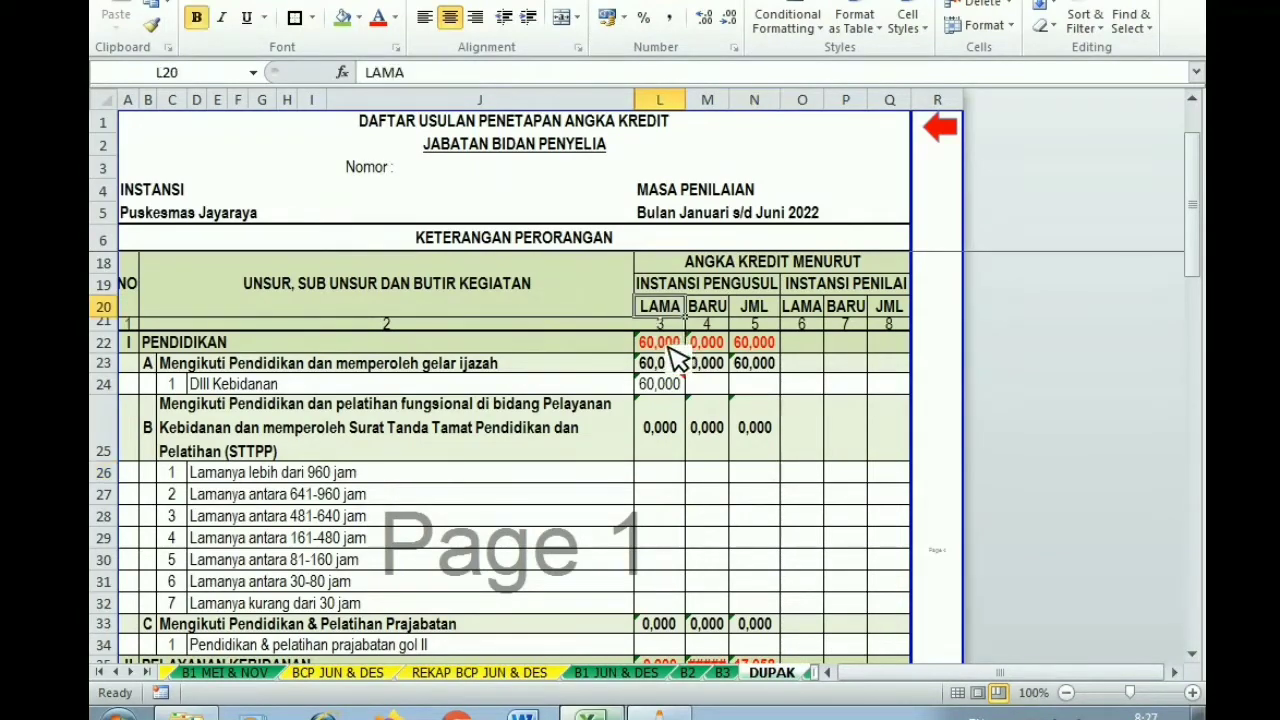
pyautogui.moveTo(660, 342); pyautogui.dragTo(663, 580)
pyautogui.click(665, 576)
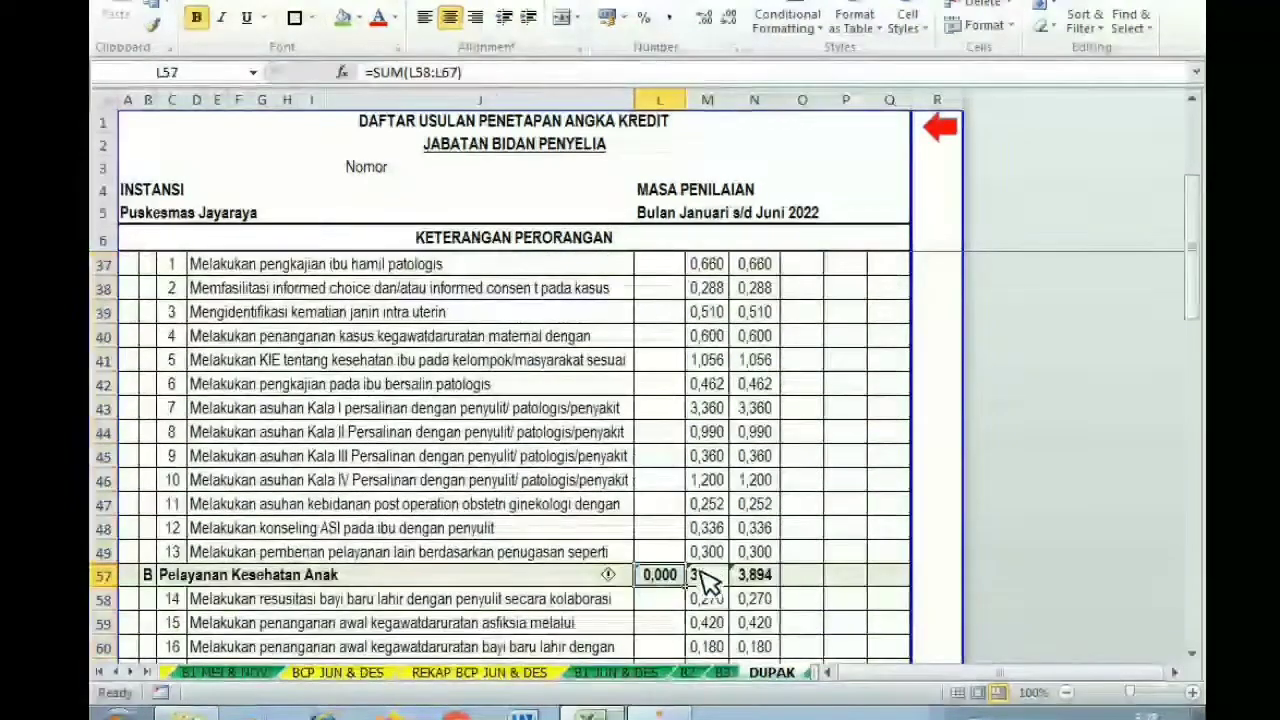
# Inspect the Lama credit formulas for the ijazah subtotal and the DIII Kebidanan row under Pendidikan
pyautogui.moveTo(1198, 262); pyautogui.dragTo(1198, 252)
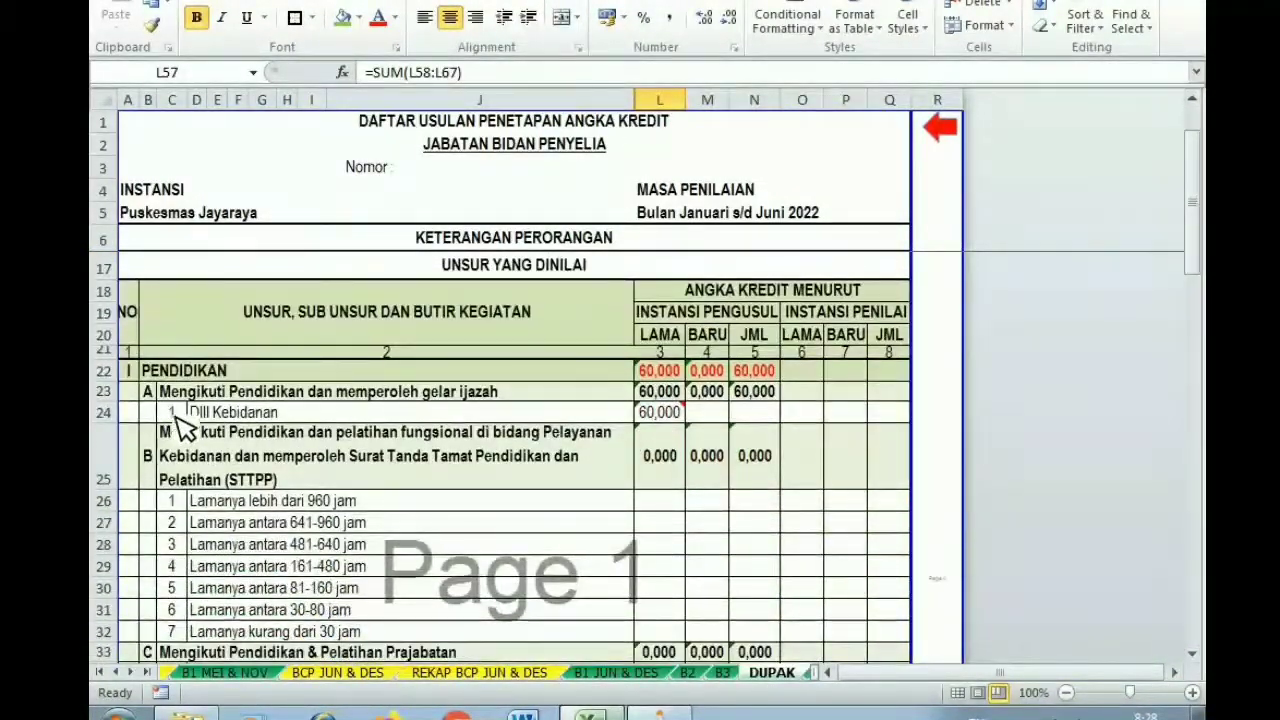
pyautogui.click(175, 378)
pyautogui.click(664, 393)
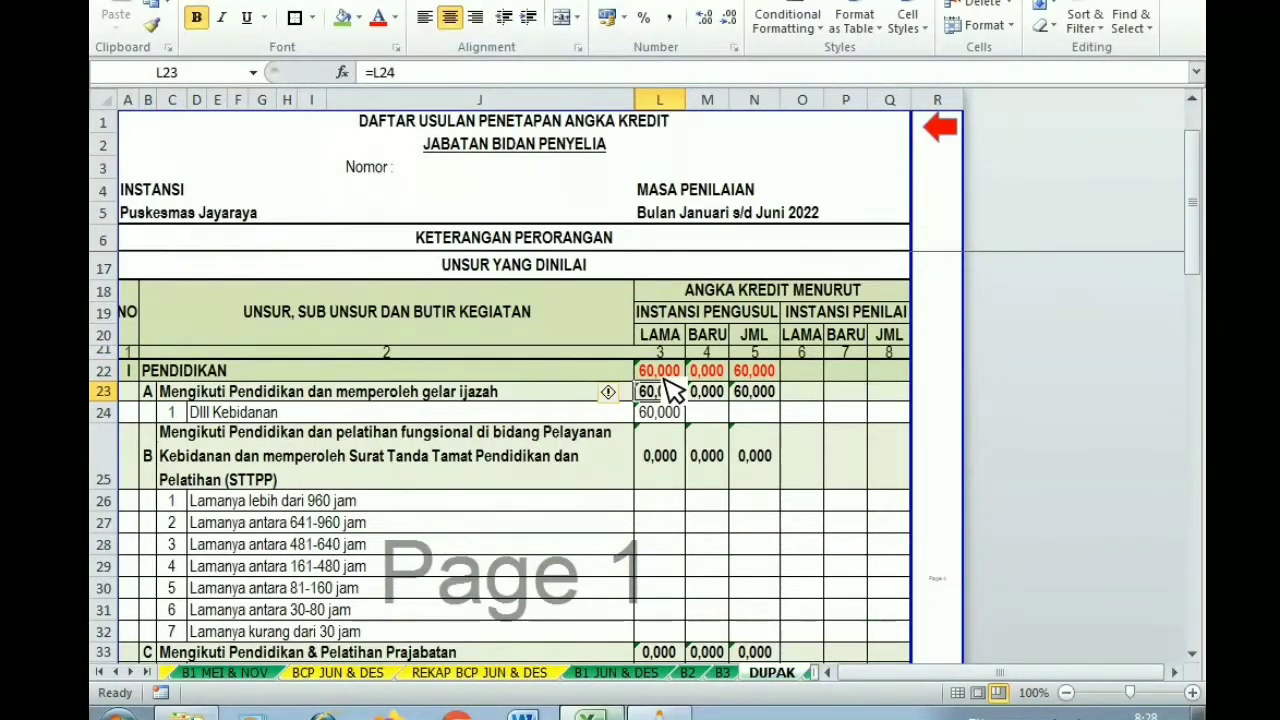
pyautogui.click(668, 418)
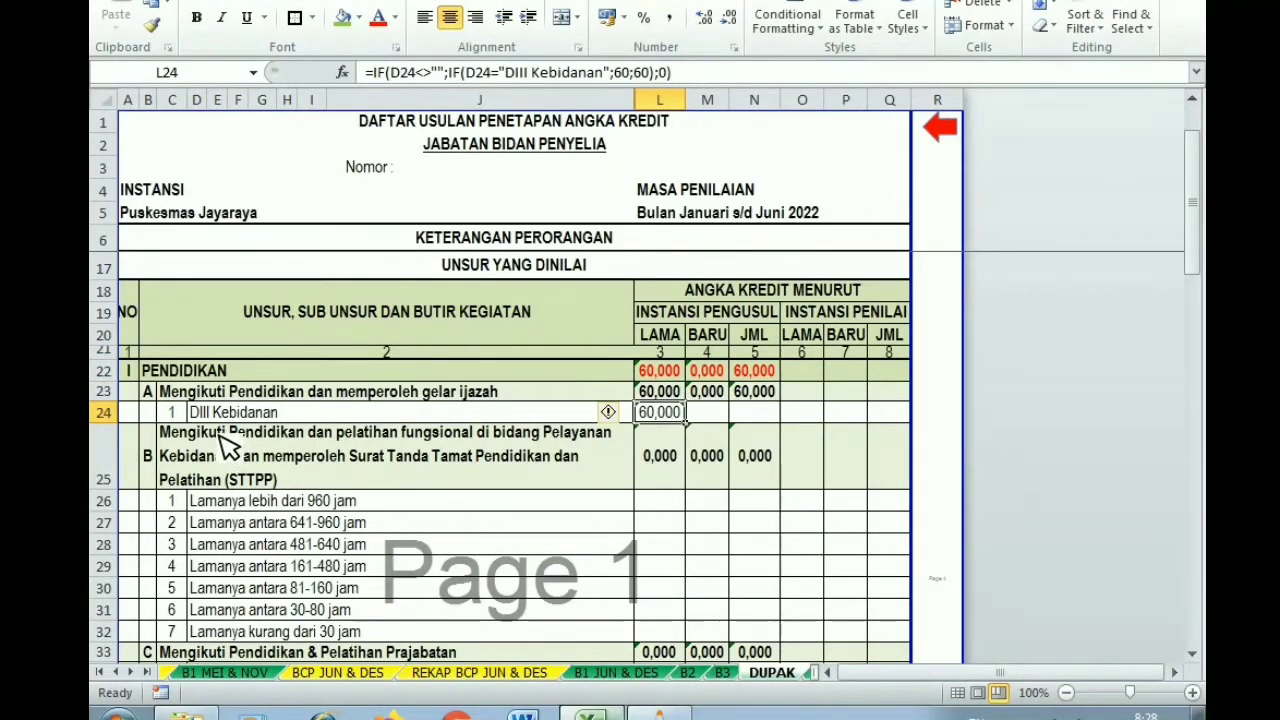
pyautogui.moveTo(202, 412); pyautogui.dragTo(232, 412)
pyautogui.click(680, 422)
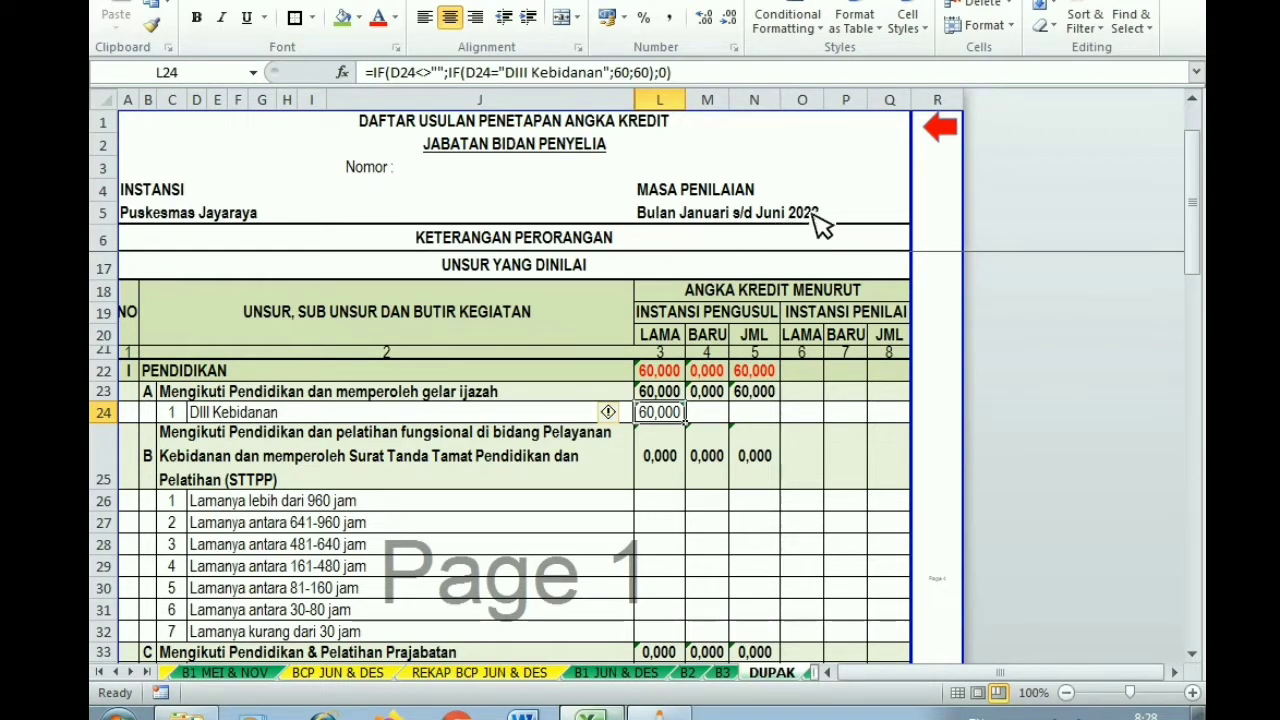
# Open the PAK sheet from the main menu and review its assessment period and the JUMLAH credit column
pyautogui.click(942, 136)
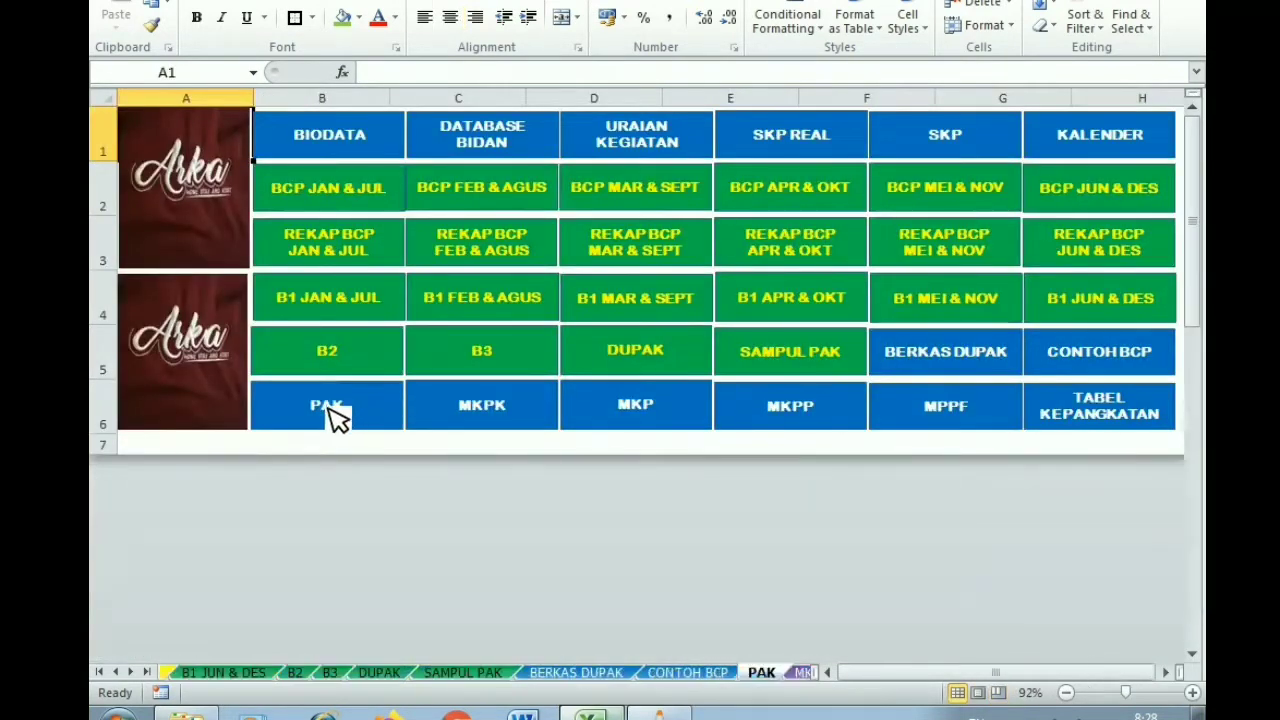
pyautogui.click(330, 408)
pyautogui.click(495, 284)
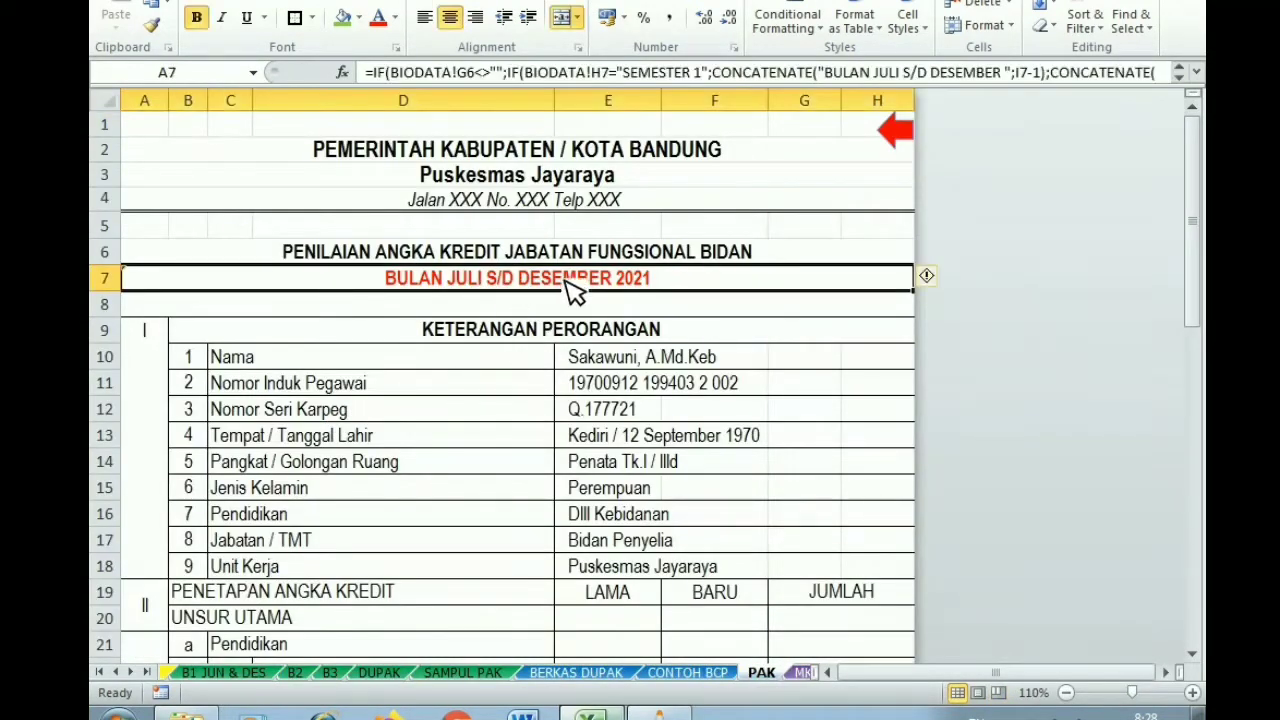
pyautogui.moveTo(1200, 215); pyautogui.dragTo(1203, 381)
pyautogui.moveTo(868, 320); pyautogui.dragTo(848, 484)
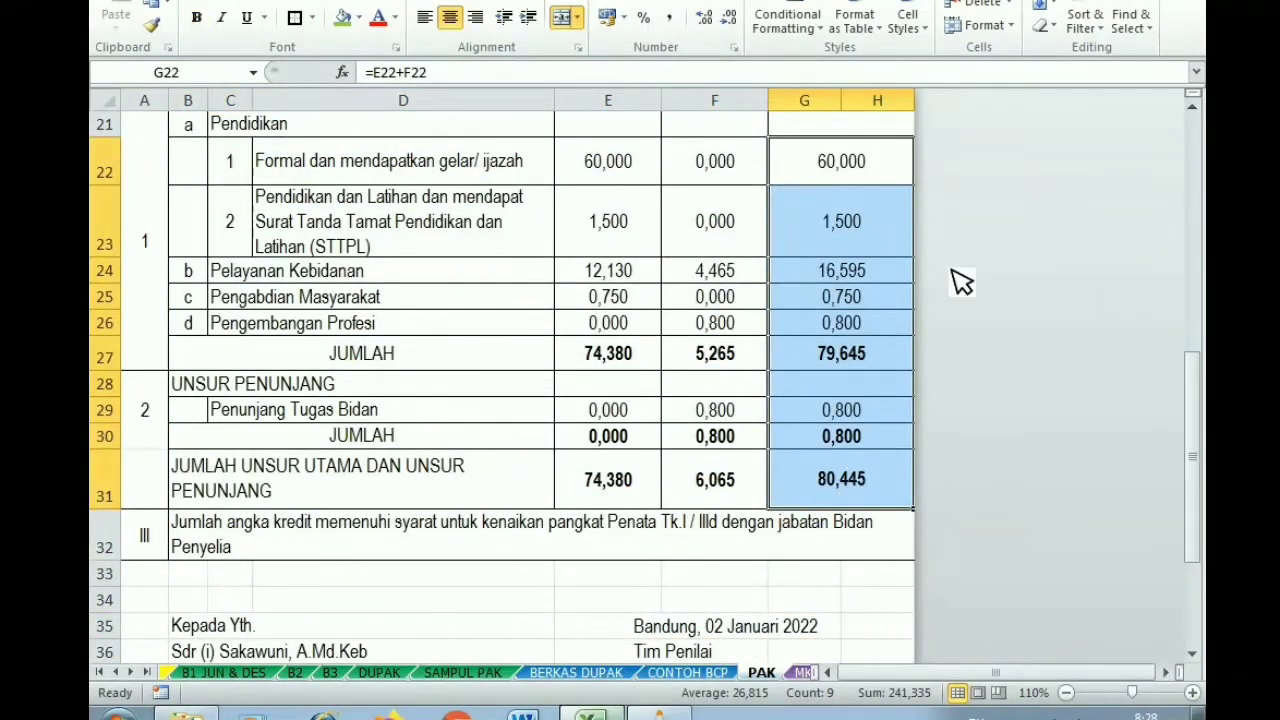
# Reopen the DUPAK sheet from the main menu and check the Lama cell for Asuhan Kebidanan under Pelayanan Kebidanan
pyautogui.moveTo(1201, 411); pyautogui.dragTo(1194, 150)
pyautogui.click(894, 128)
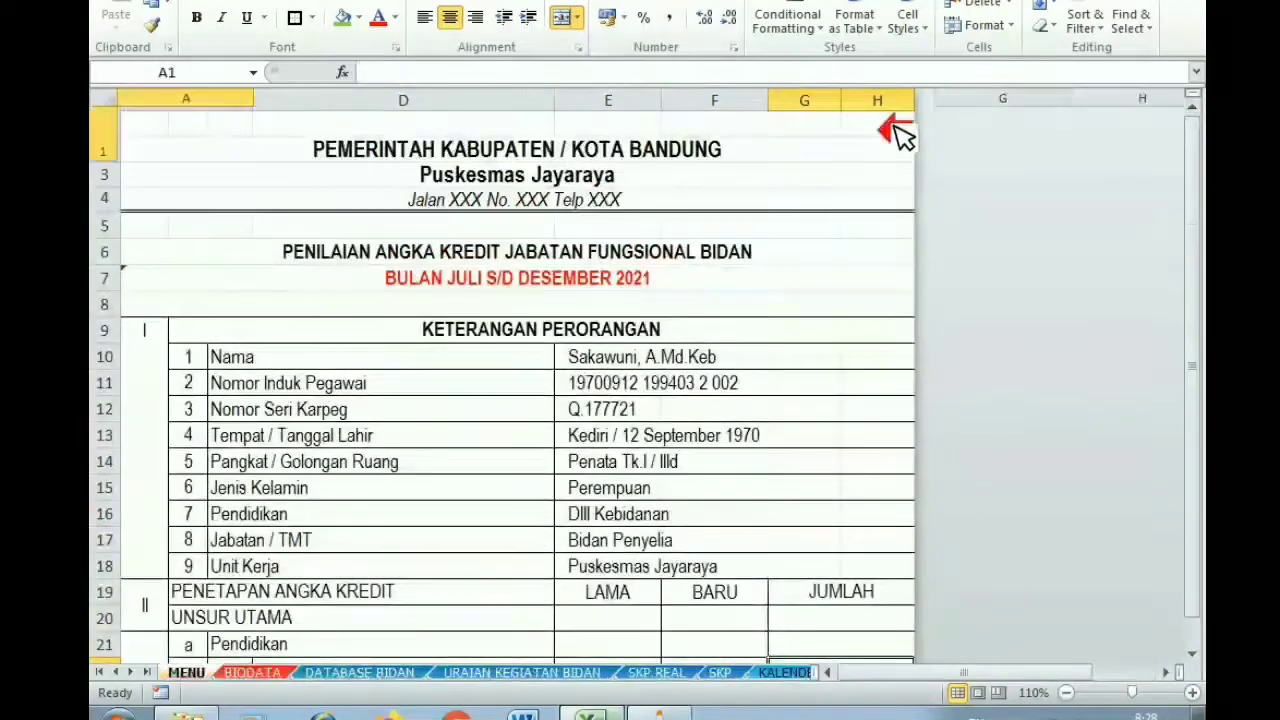
pyautogui.click(658, 352)
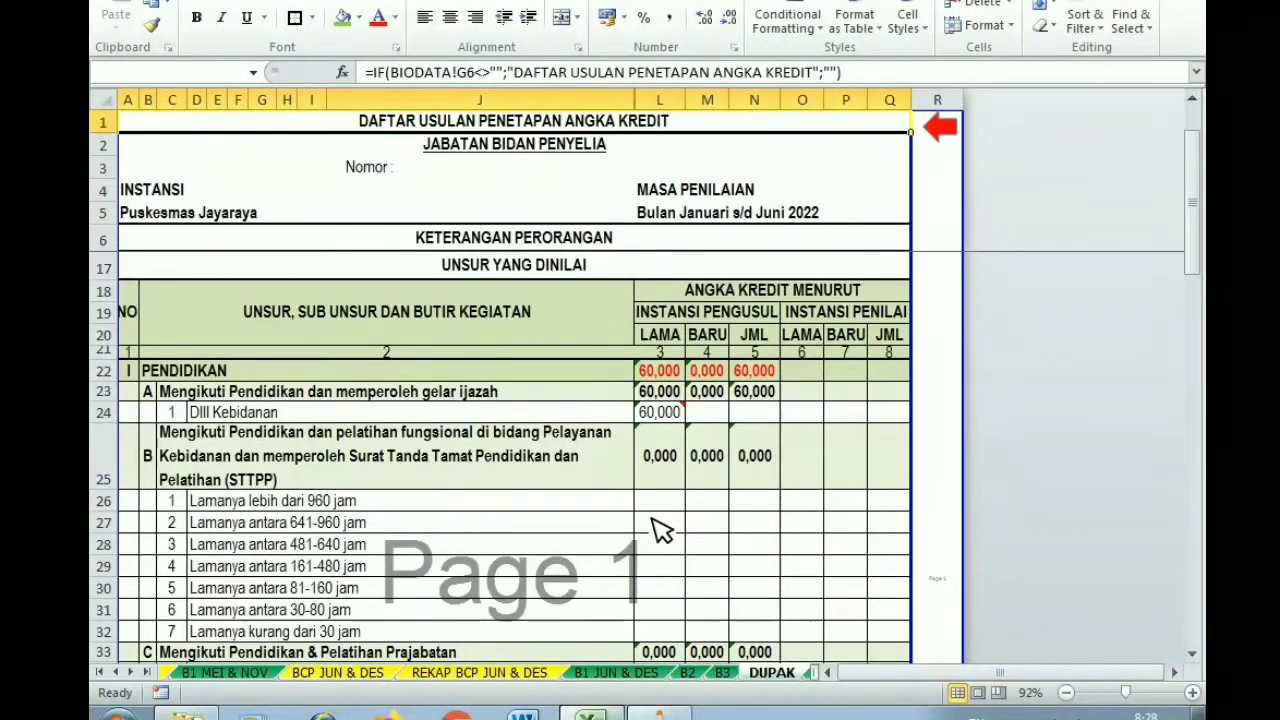
pyautogui.moveTo(1204, 222); pyautogui.dragTo(1203, 232)
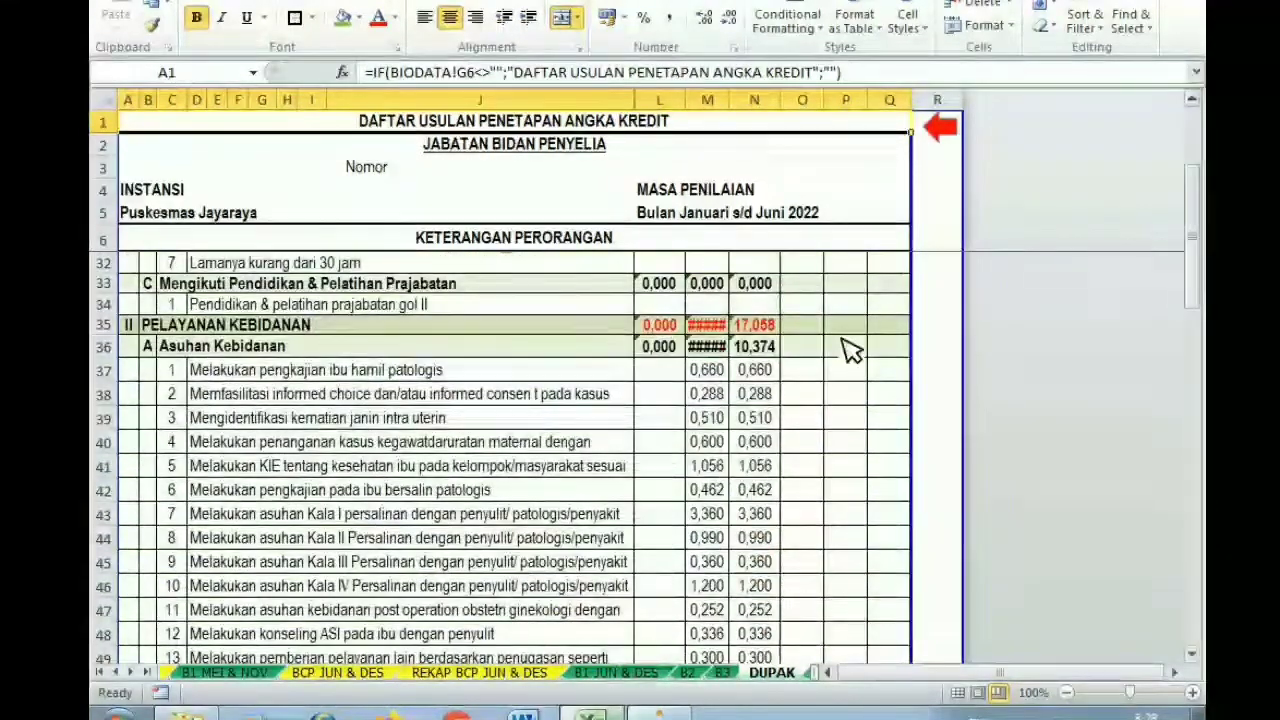
pyautogui.click(217, 325)
pyautogui.click(665, 349)
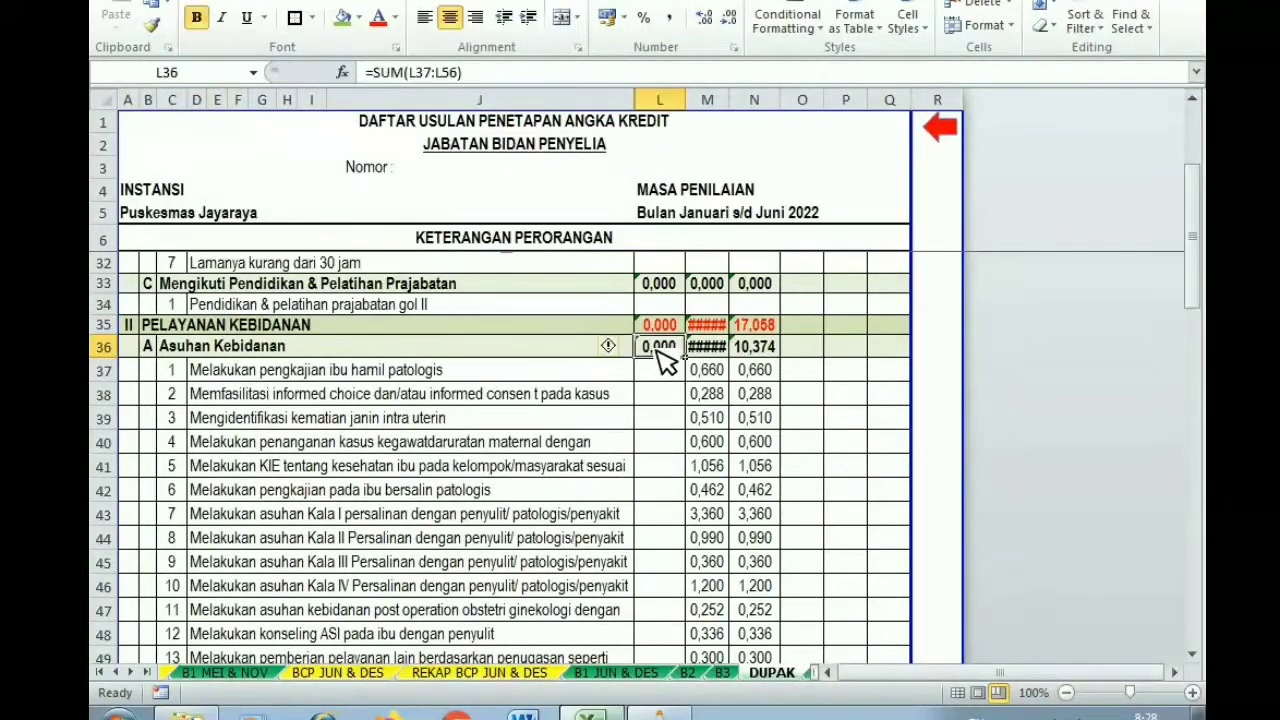
# Check the Lama entries for Pengembangan Profesi, Penunjang Kegiatan and the Jumlah Unsur Utama dan Unsur Penunjang row
pyautogui.moveTo(1195, 262); pyautogui.dragTo(1197, 362)
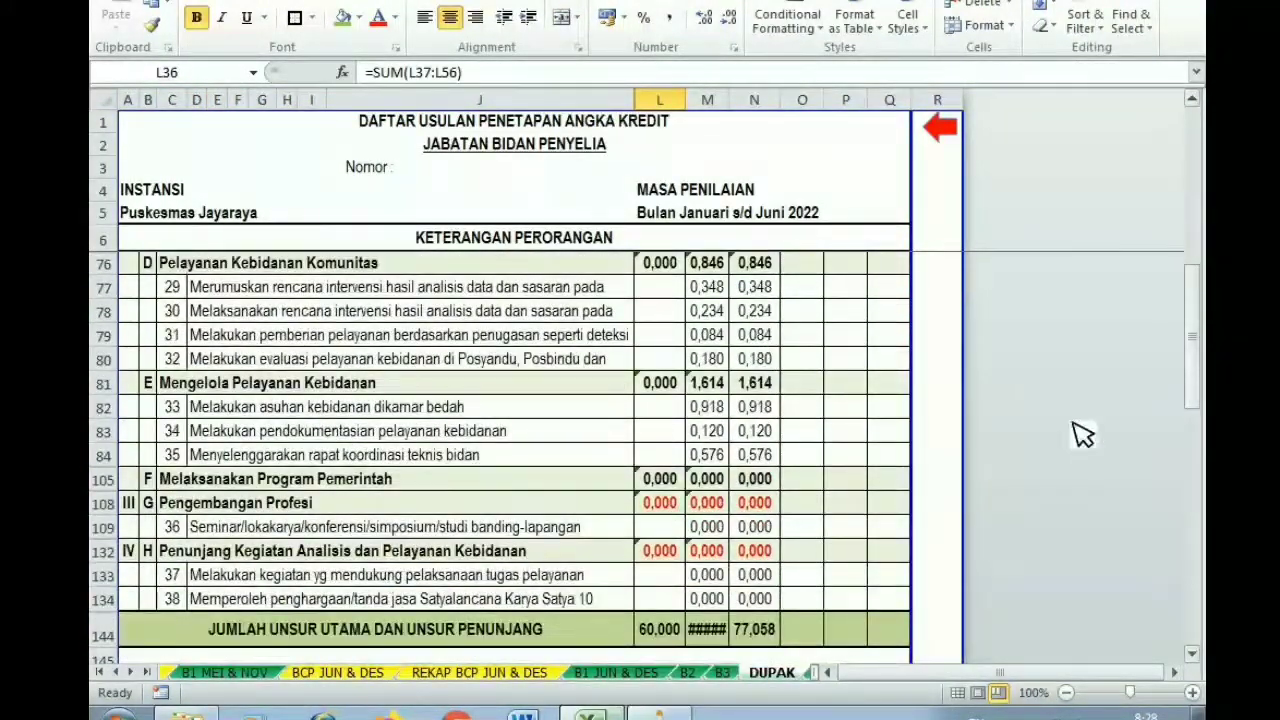
pyautogui.click(660, 510)
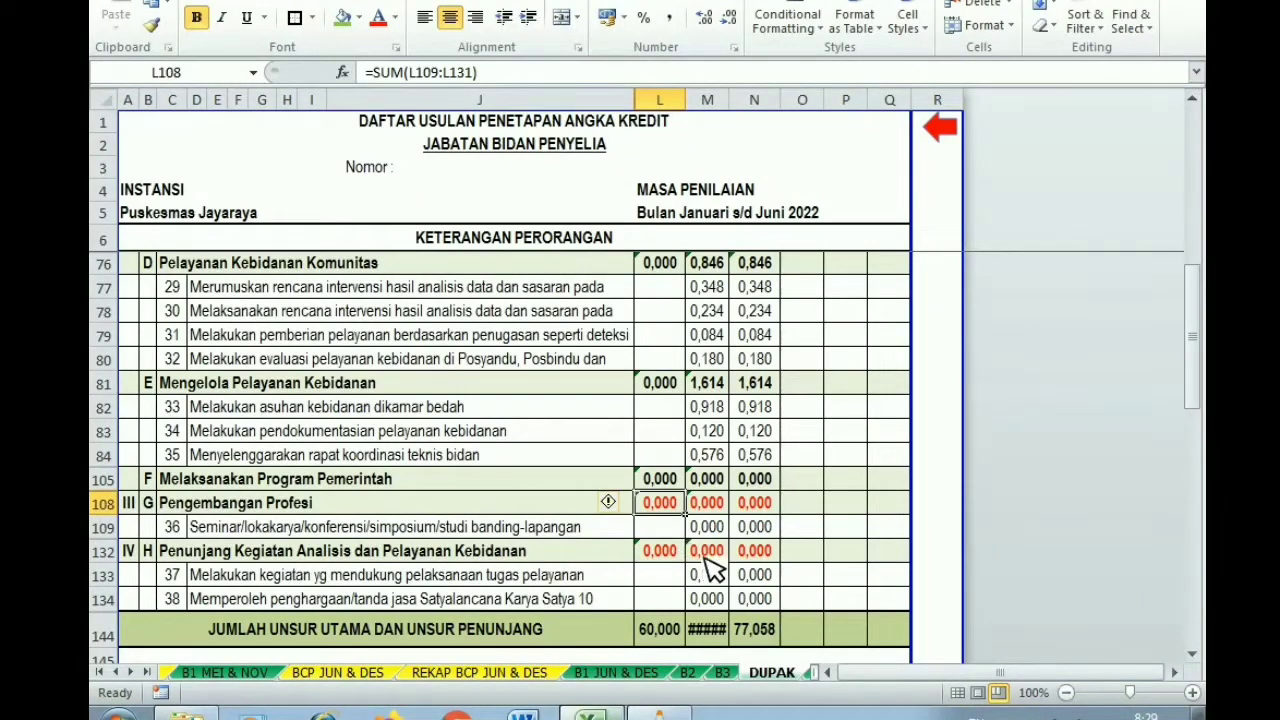
pyautogui.click(683, 553)
pyautogui.click(664, 638)
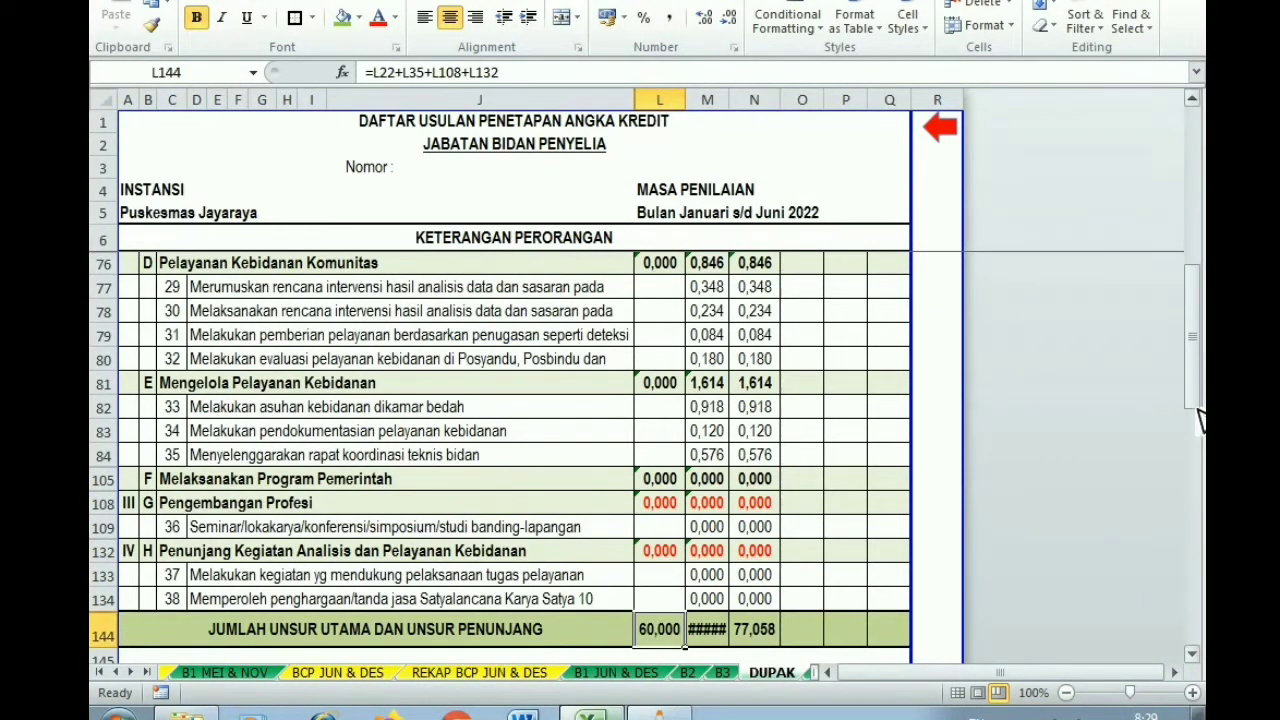
# Go back to the PAK sheet through the main menu and check the JUMLAH values of both Pendidikan rows
pyautogui.moveTo(1200, 420); pyautogui.dragTo(1200, 270)
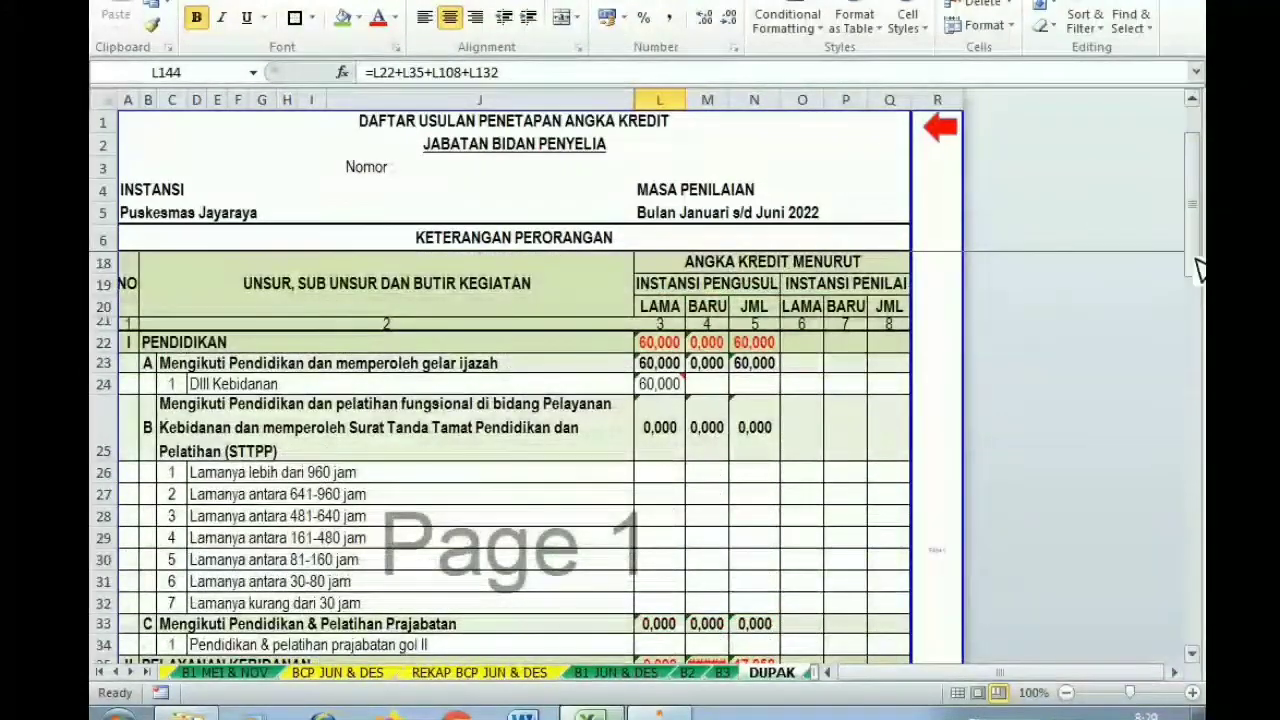
pyautogui.click(944, 126)
pyautogui.click(337, 409)
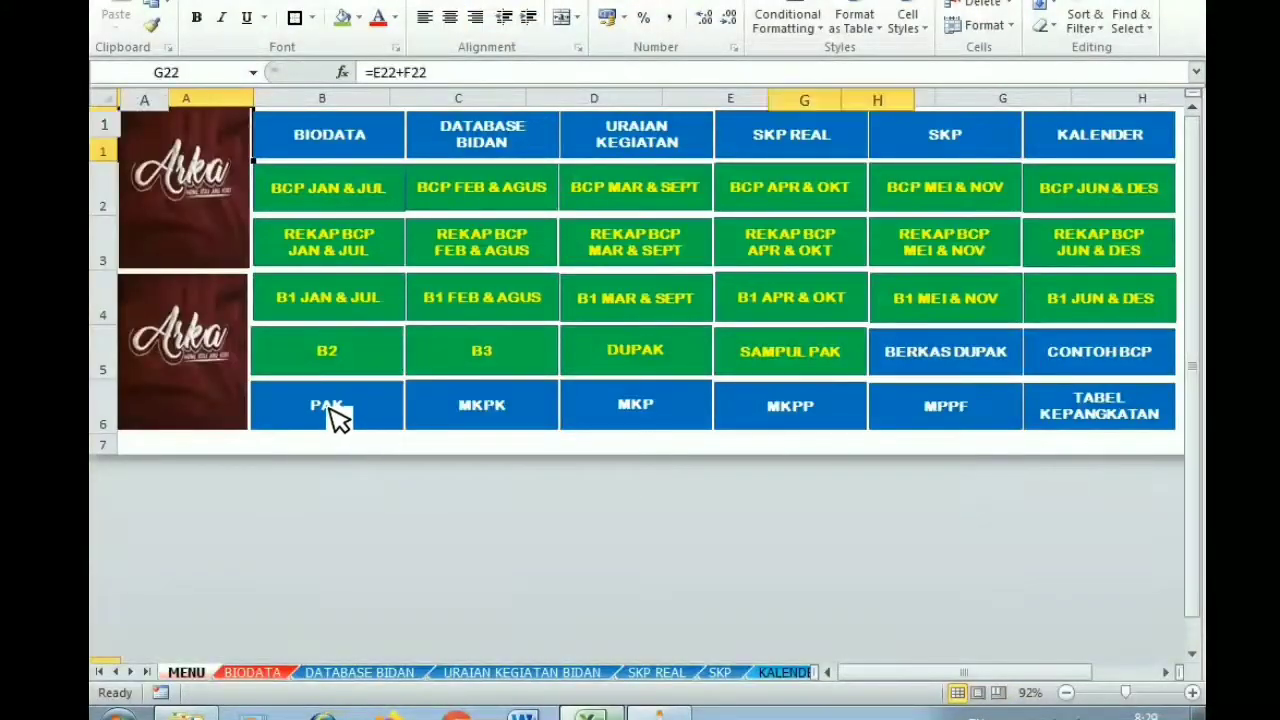
pyautogui.moveTo(1193, 215); pyautogui.dragTo(1193, 370)
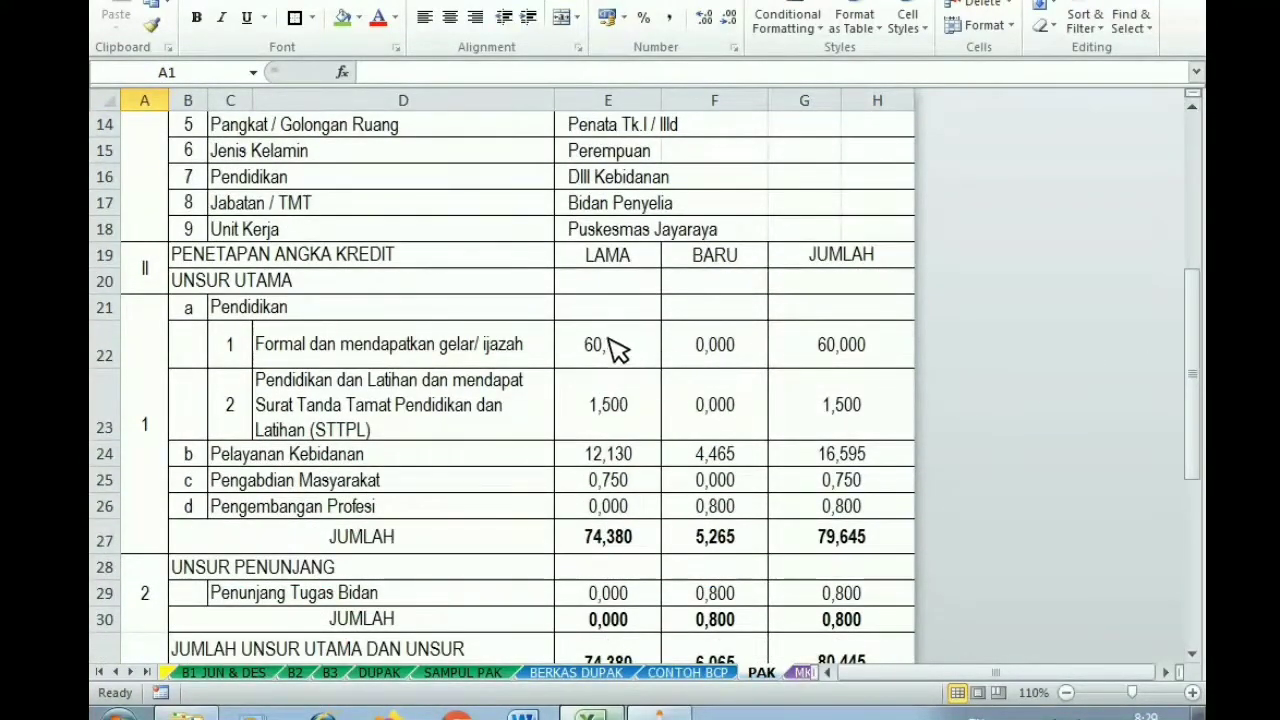
pyautogui.click(840, 350)
pyautogui.click(868, 412)
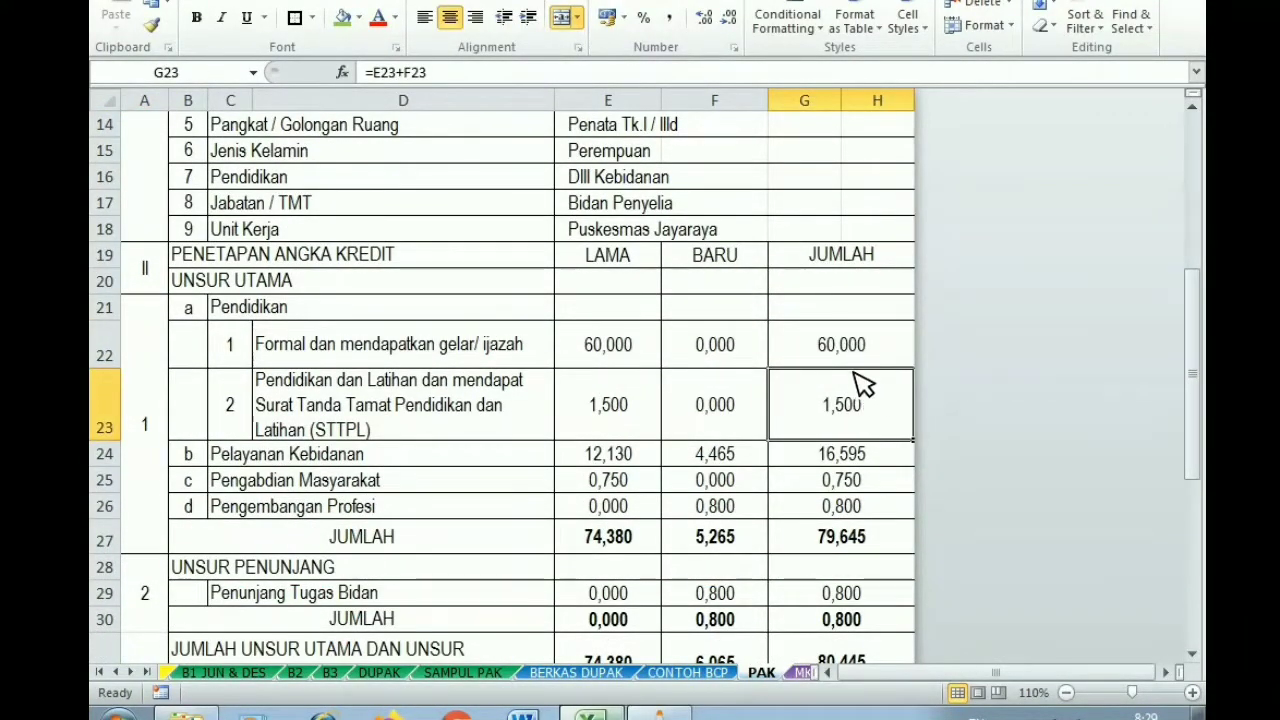
pyautogui.click(790, 366)
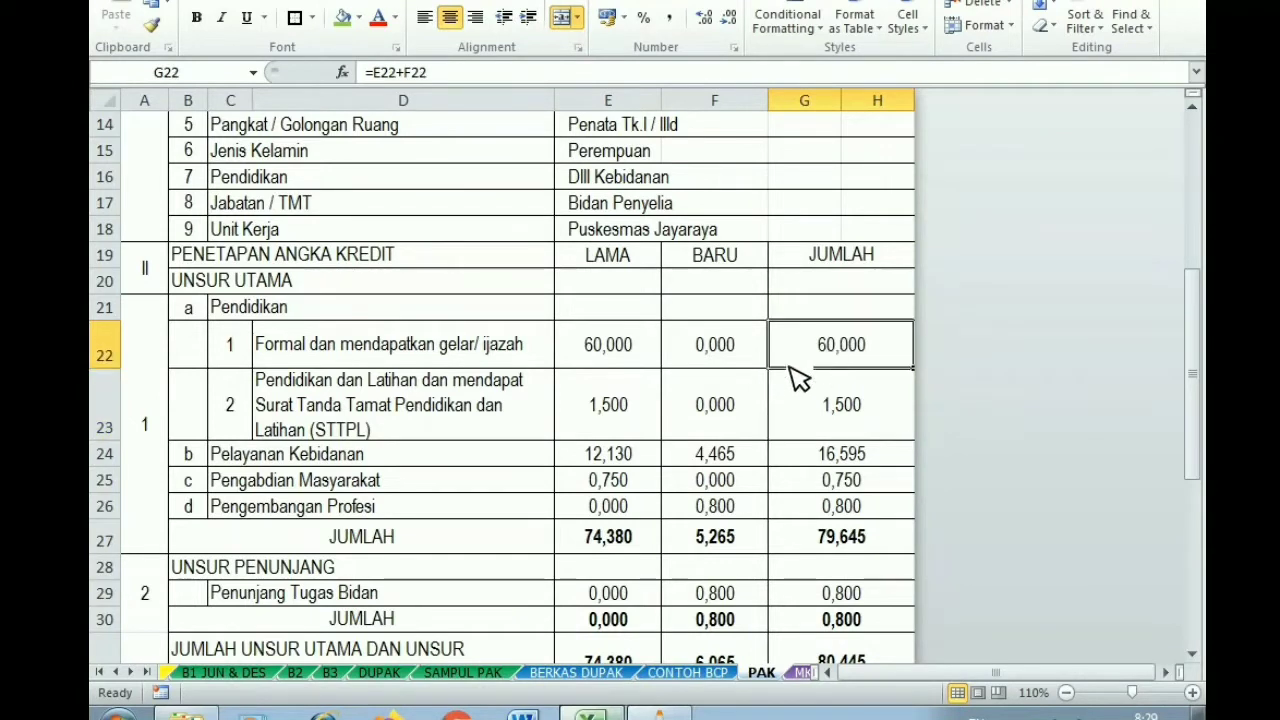
# Match the formal education, STTPL training and Pelayanan Kebidanan rows in PAK with their JUMLAH credits
pyautogui.click(340, 358)
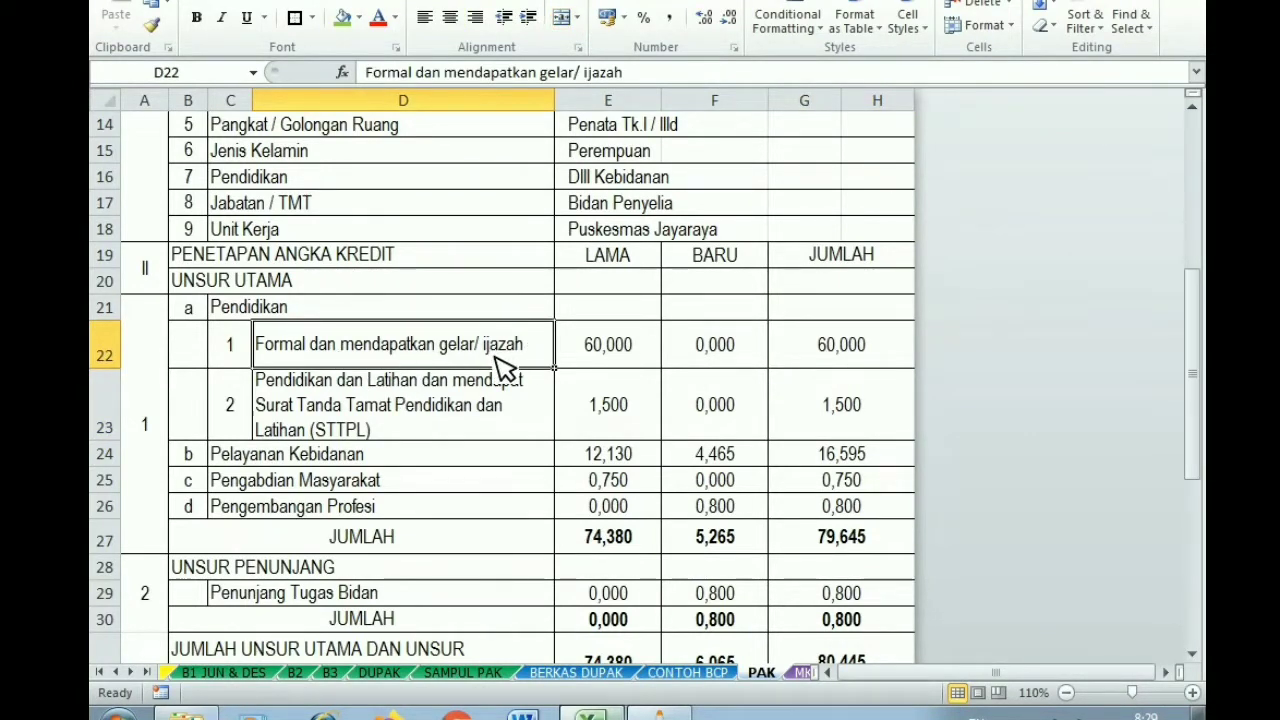
pyautogui.click(352, 432)
pyautogui.click(837, 420)
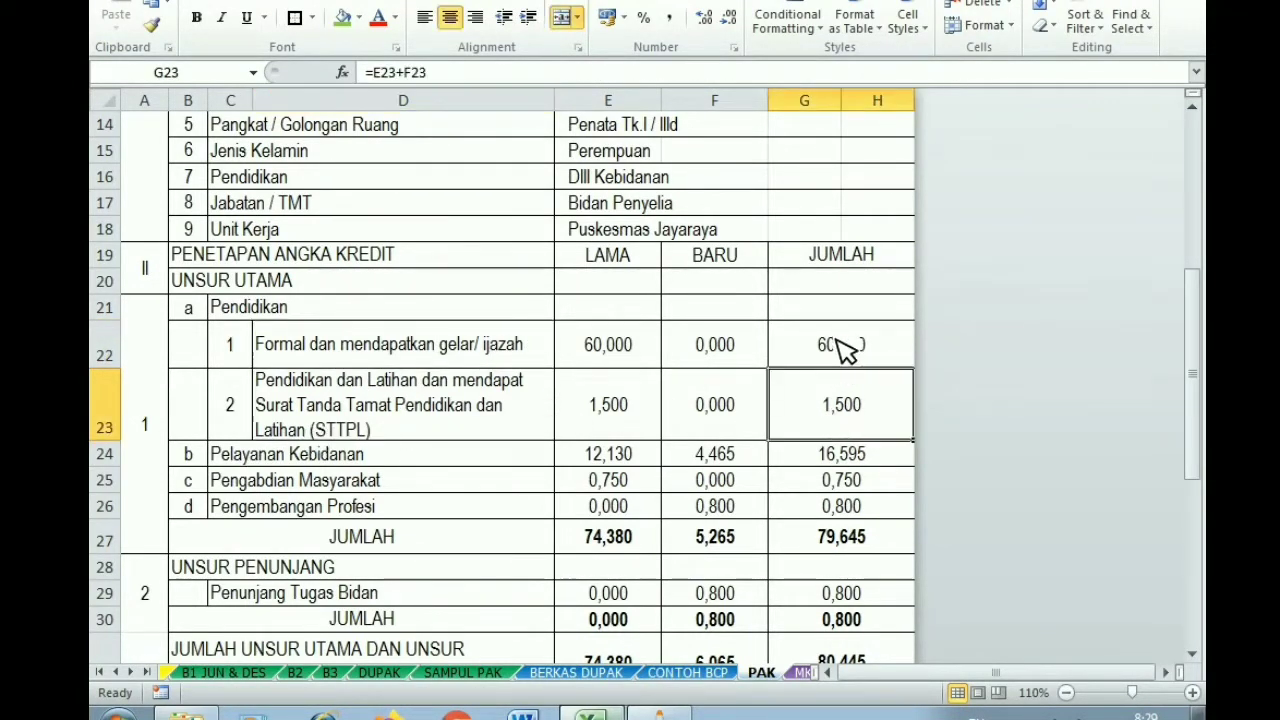
pyautogui.moveTo(846, 349); pyautogui.dragTo(858, 408)
pyautogui.click(366, 466)
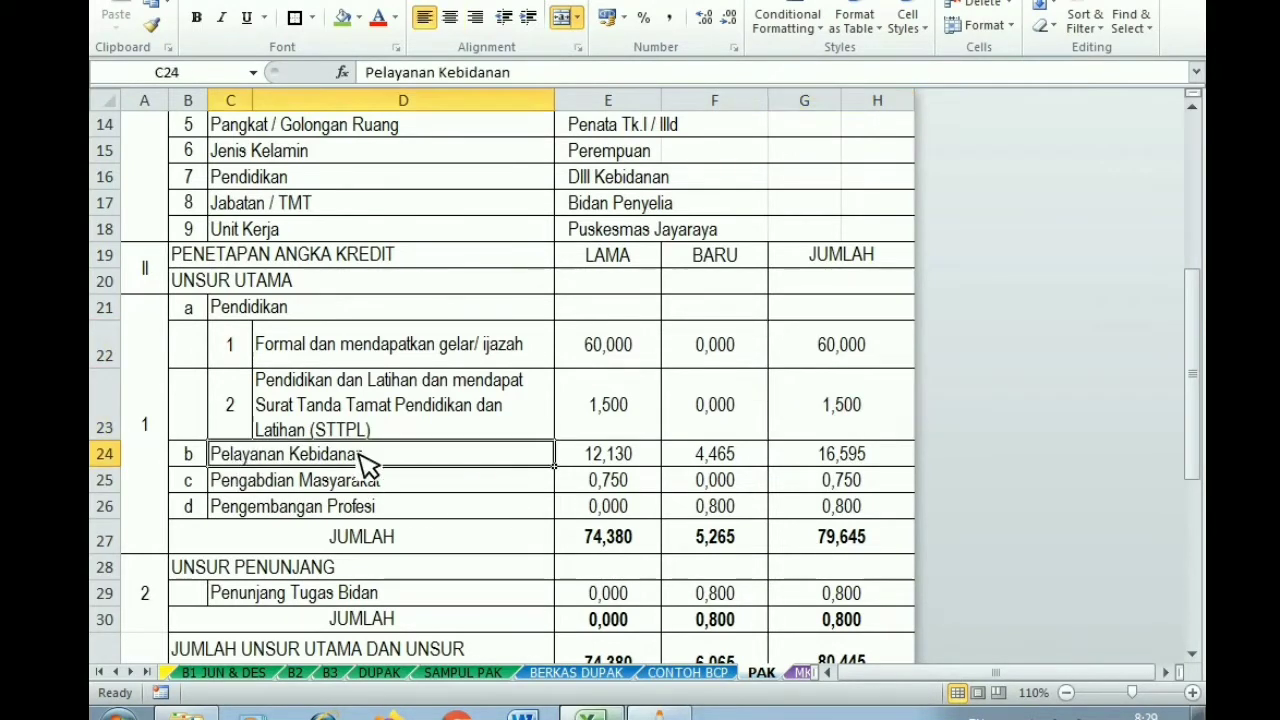
pyautogui.click(855, 457)
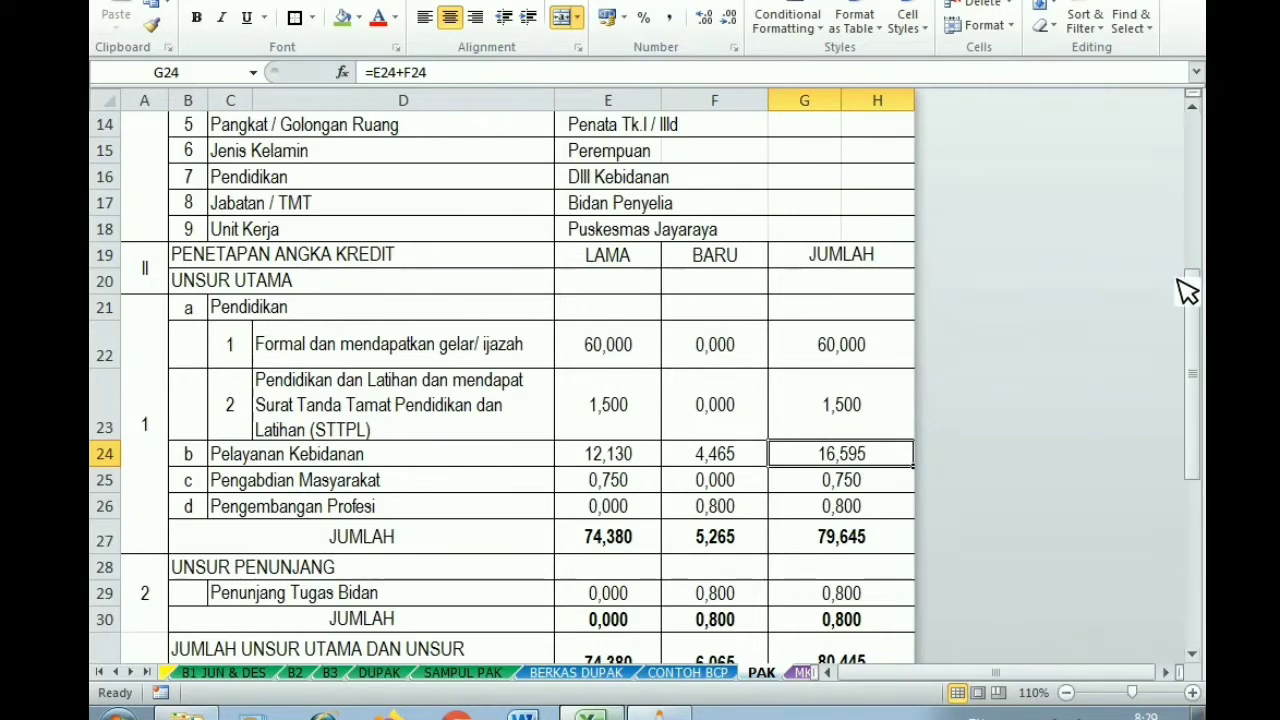
# Return from PAK to the main menu and reopen the DUPAK sheet at its angka kredit table
pyautogui.moveTo(1197, 295); pyautogui.dragTo(1192, 280)
pyautogui.click(912, 134)
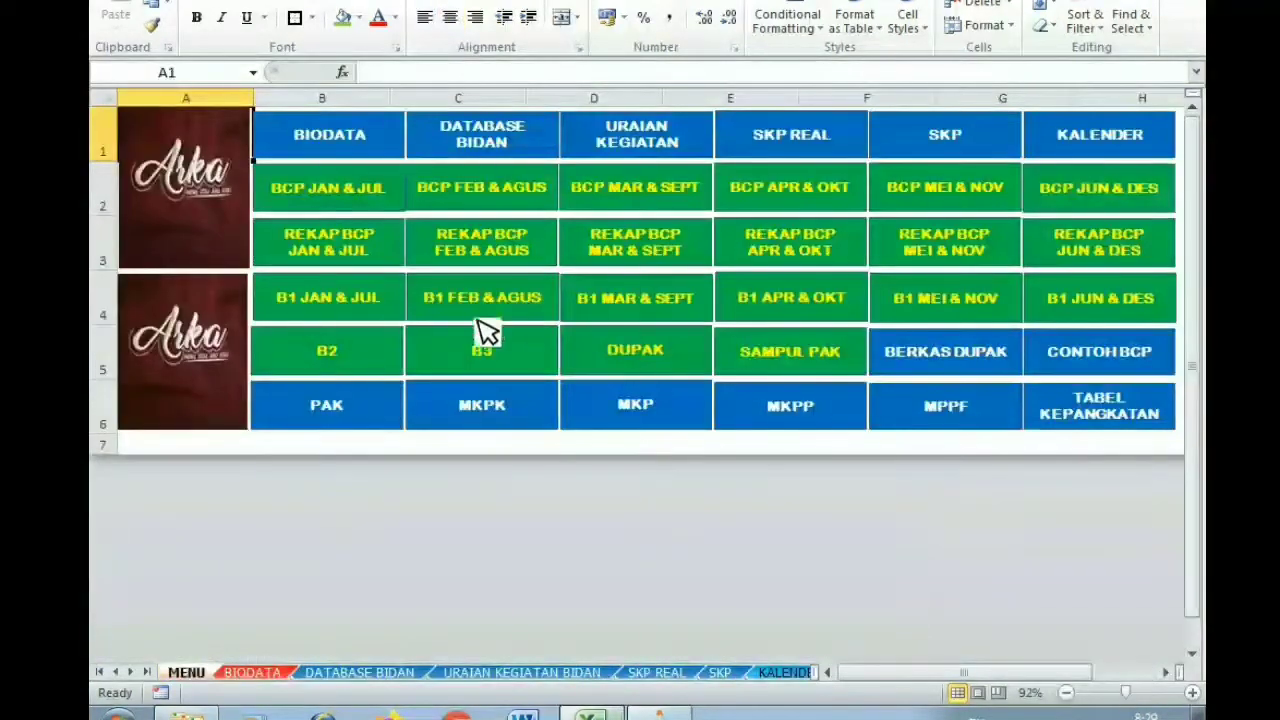
pyautogui.click(689, 358)
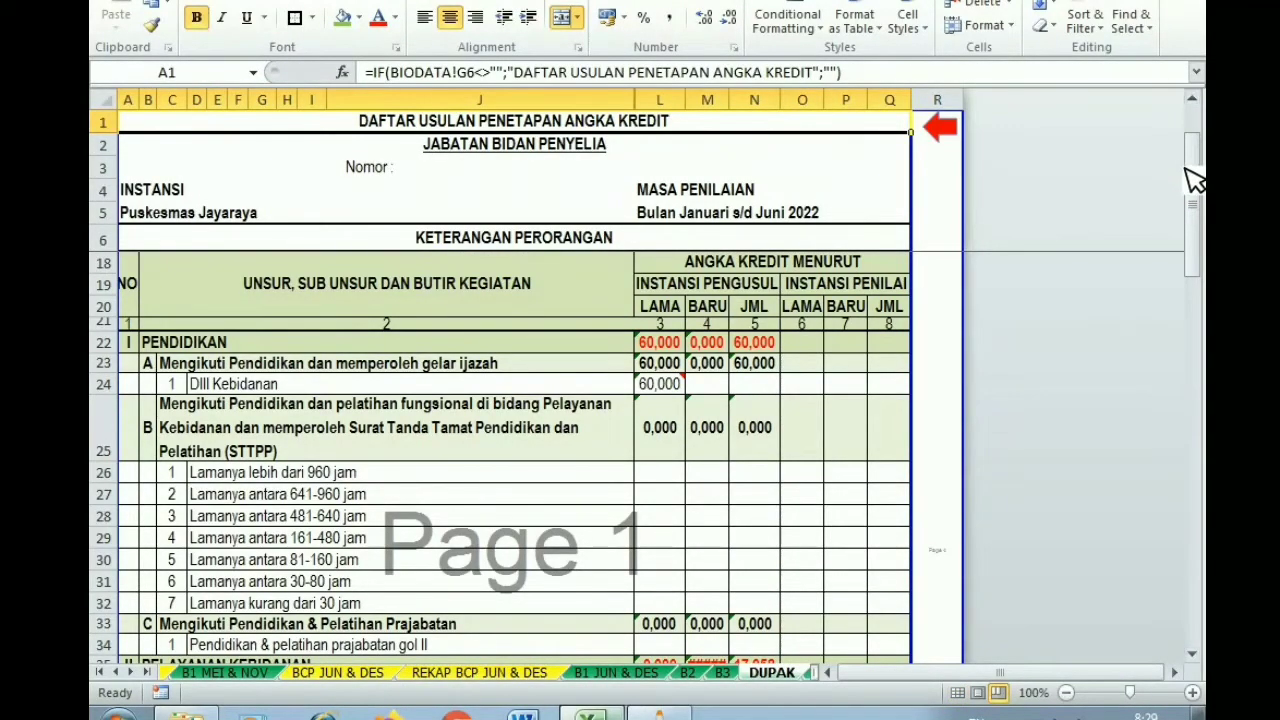
# Examine the Lama column for the PELAYANAN KEBIDANAN row and its Asuhan Kebidanan activities
pyautogui.moveTo(1195, 180); pyautogui.dragTo(1195, 195)
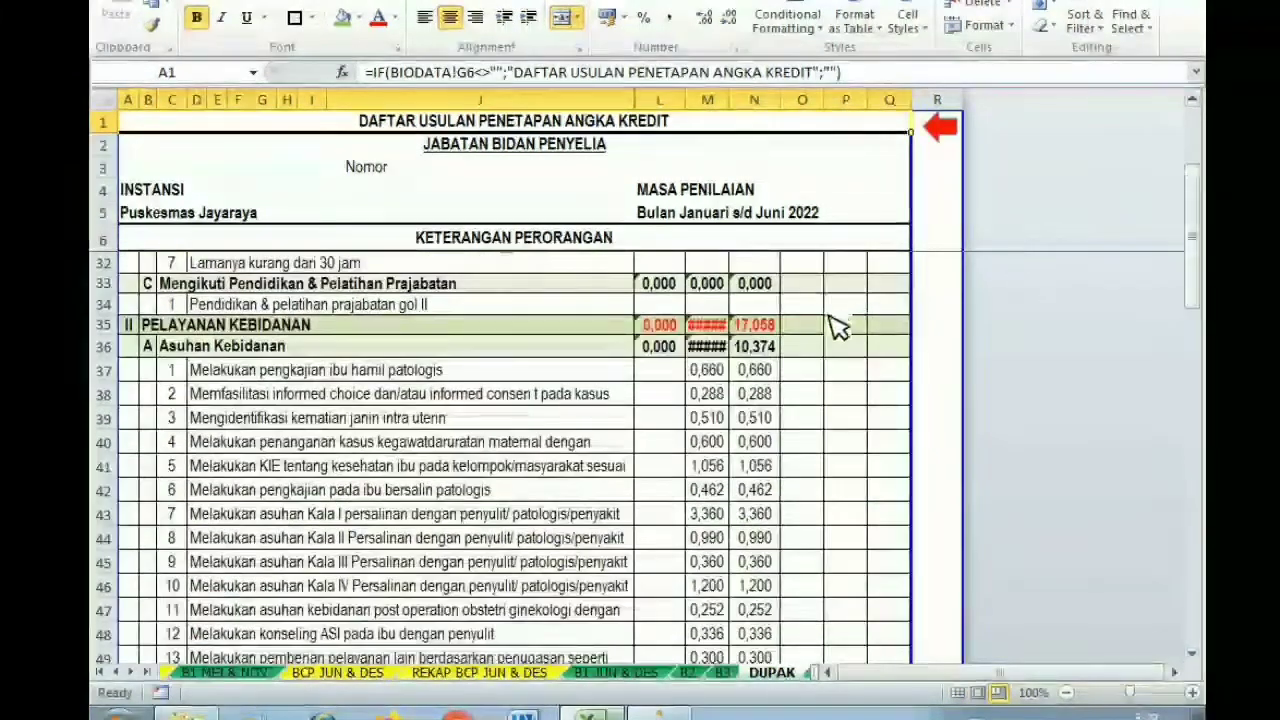
pyautogui.click(661, 325)
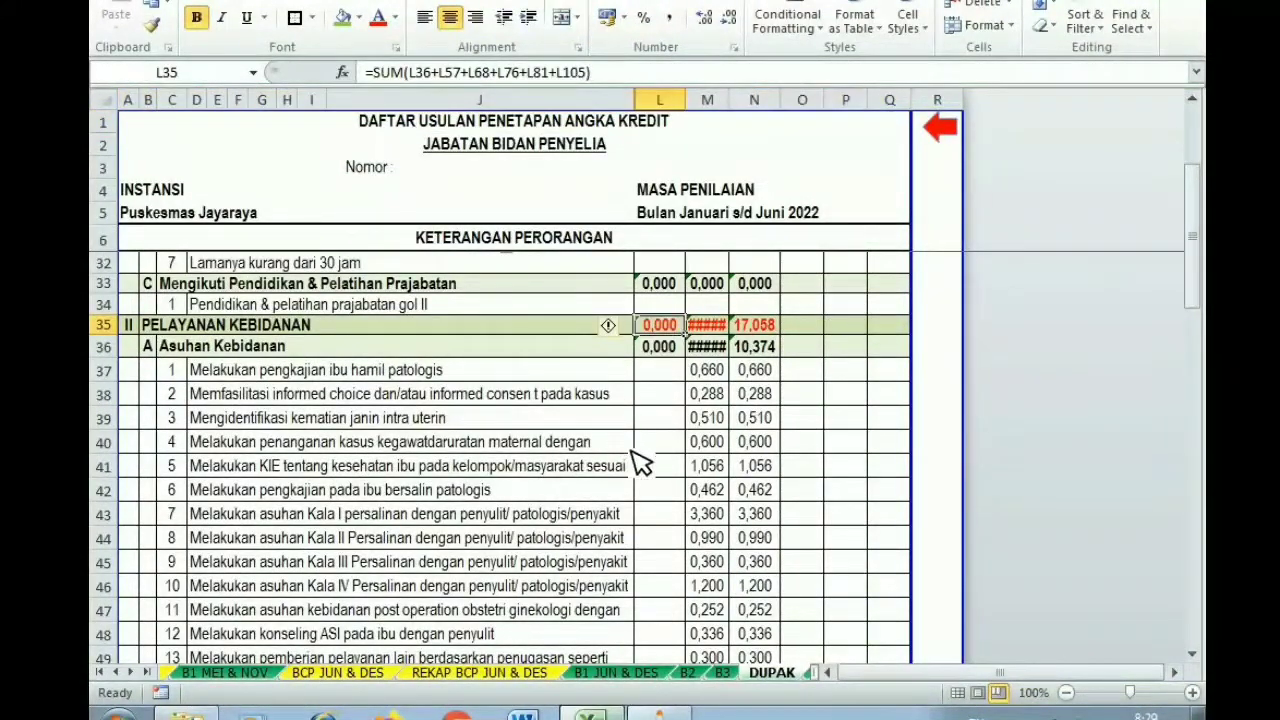
pyautogui.moveTo(660, 393); pyautogui.dragTo(655, 665)
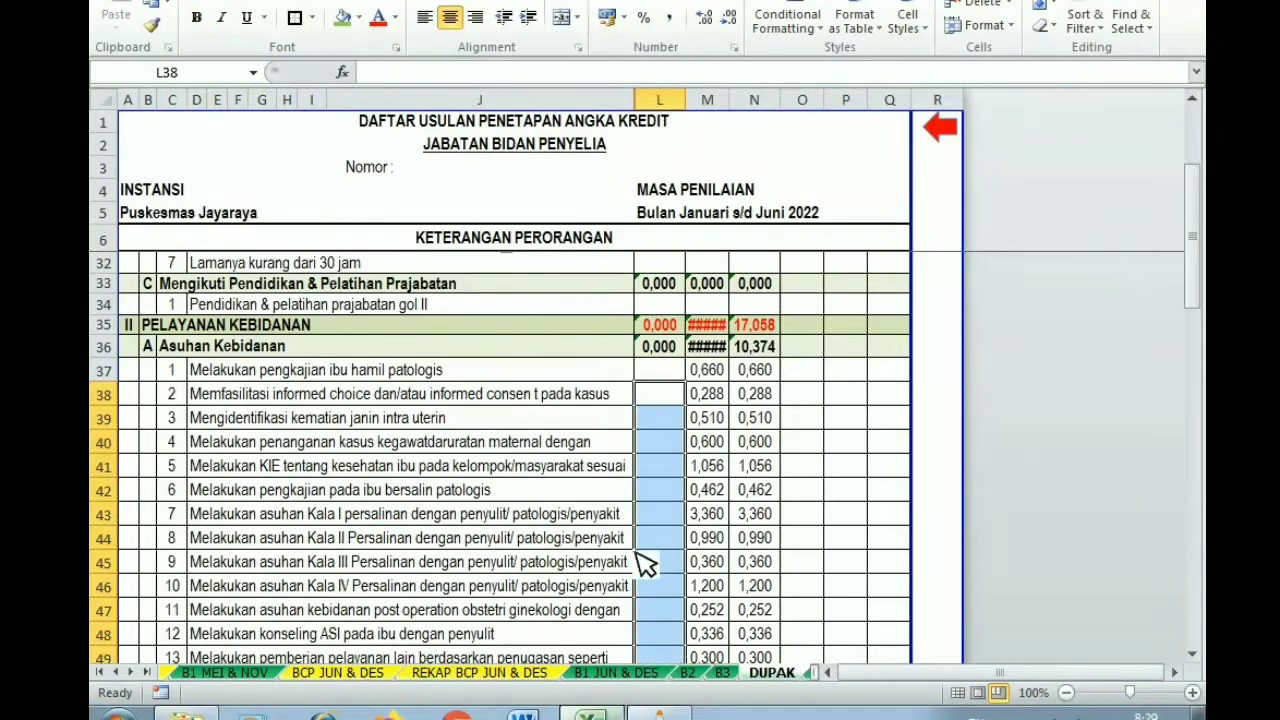
pyautogui.moveTo(660, 393); pyautogui.dragTo(677, 537)
pyautogui.click(660, 325)
# Check the Lama cells of the Pengembangan Profesi and Penunjang Kegiatan rows in DUPAK
pyautogui.moveTo(1200, 290); pyautogui.dragTo(1200, 402)
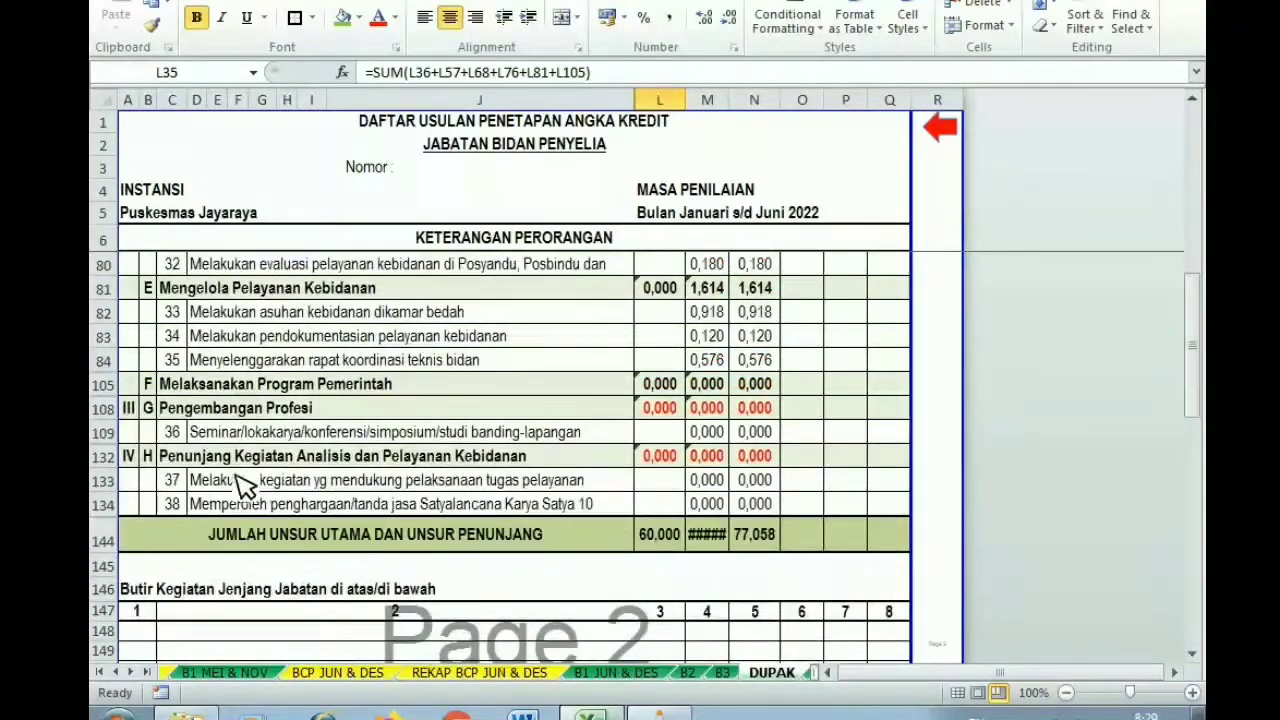
pyautogui.click(675, 406)
pyautogui.click(658, 456)
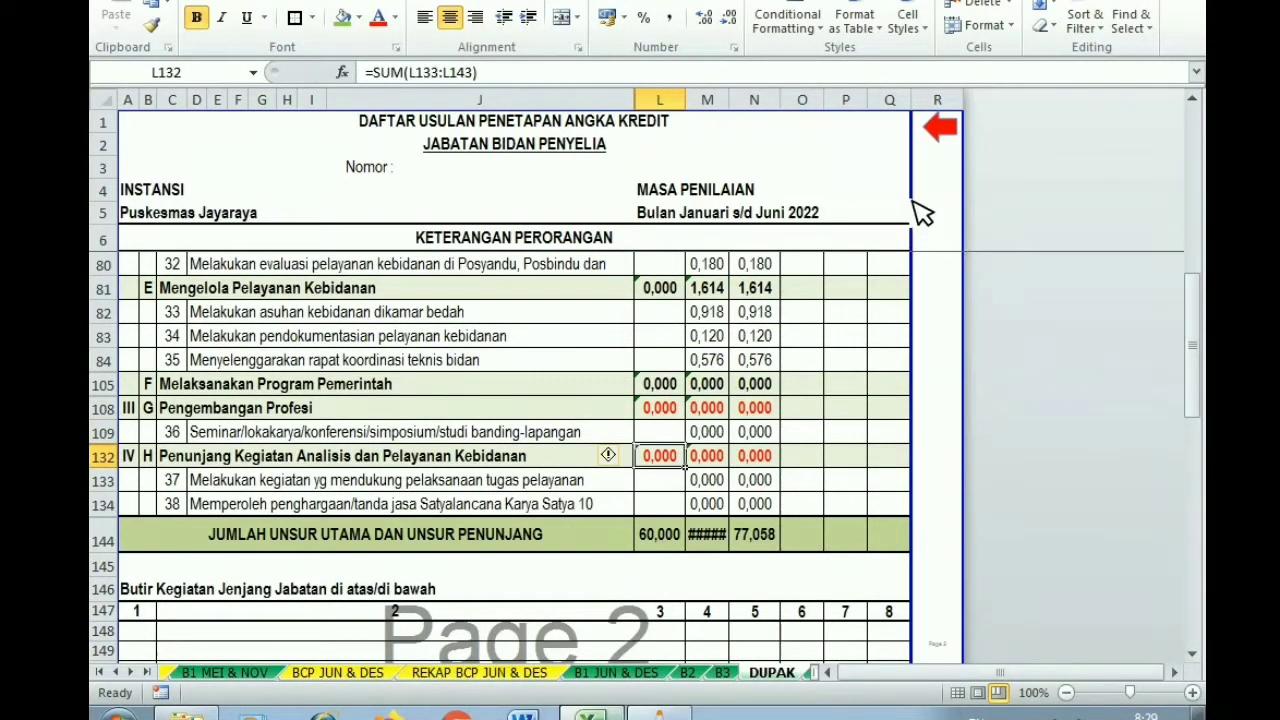
# Go to the PAK sheet through the main menu and check the JUMLAH credits of Pengembangan Profesi and Penunjang Tugas Bidan
pyautogui.click(950, 128)
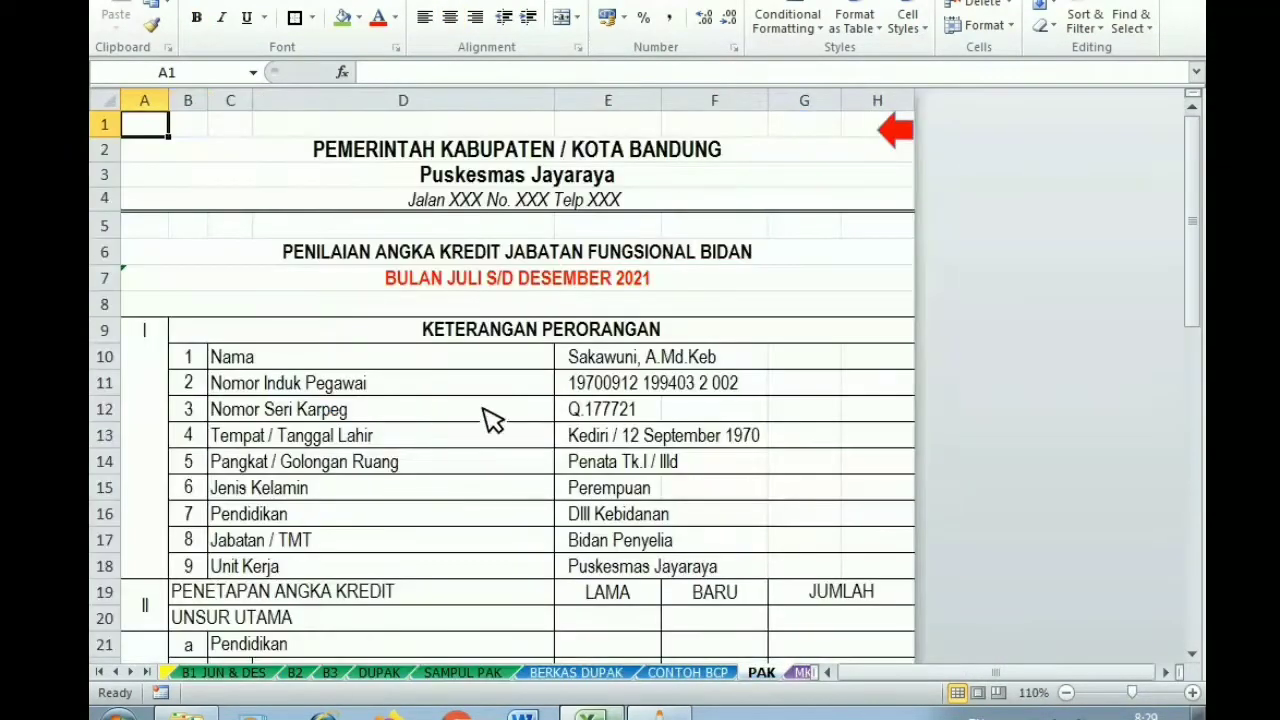
pyautogui.click(323, 420)
pyautogui.moveTo(1197, 275); pyautogui.dragTo(1197, 460)
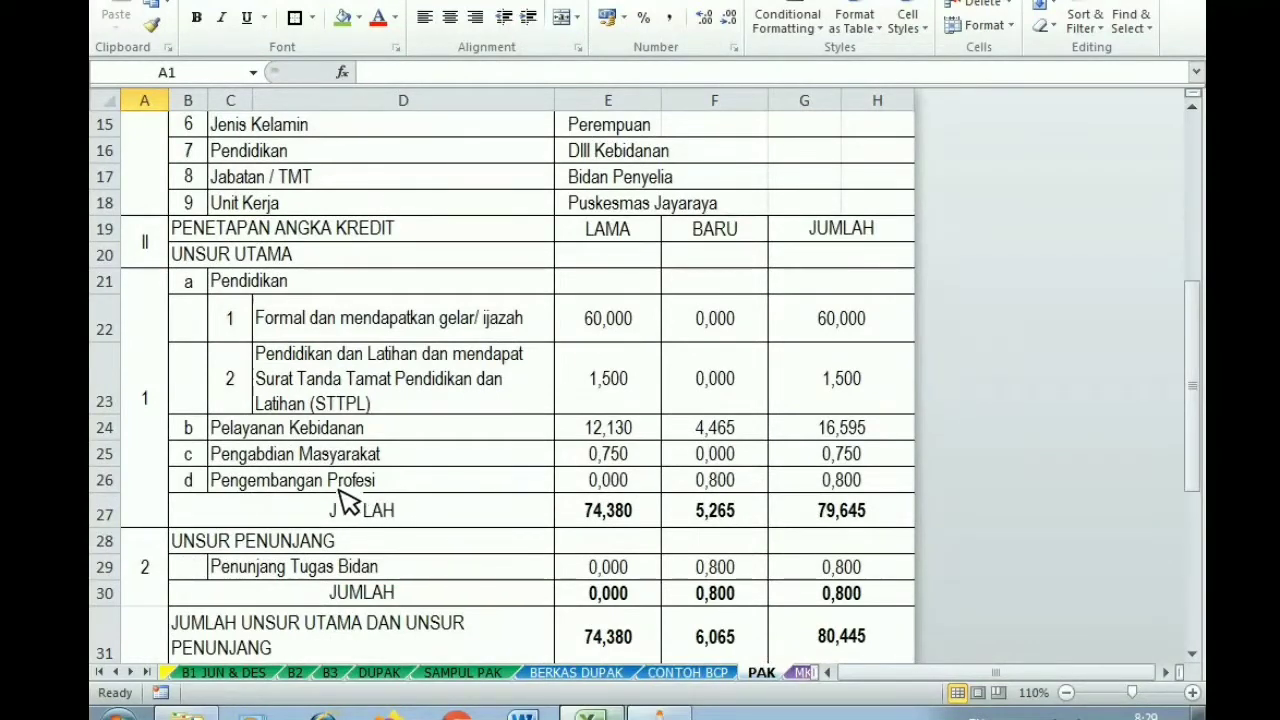
pyautogui.click(340, 488)
pyautogui.click(857, 484)
pyautogui.click(283, 568)
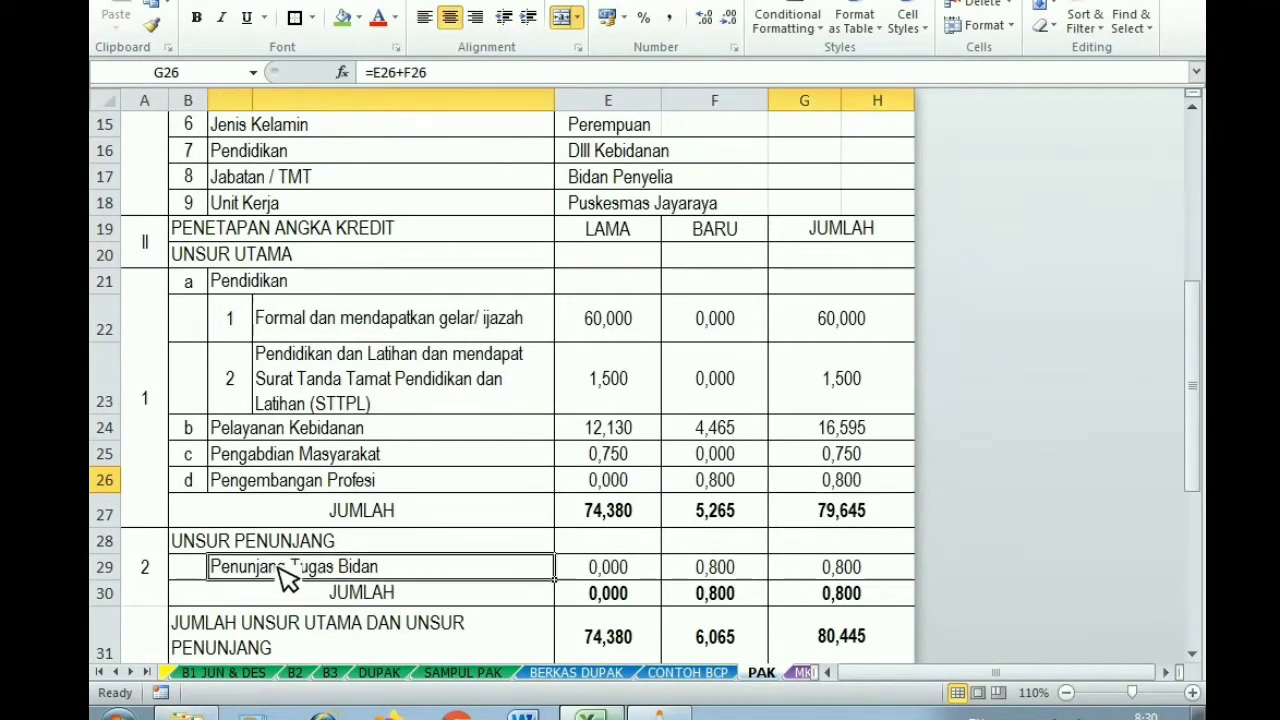
pyautogui.click(855, 575)
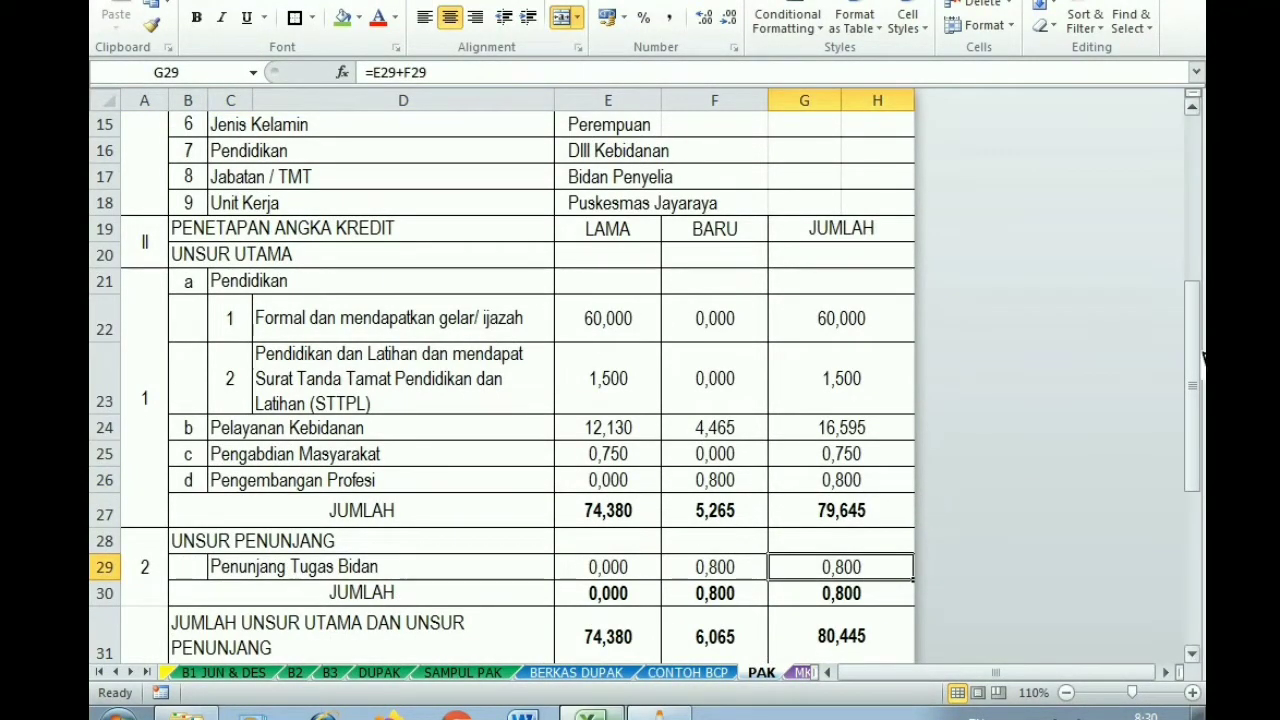
# Return from PAK to the DUPAK sheet and review the LAMA and BARU columns at the start of its credit table
pyautogui.moveTo(1192, 360); pyautogui.dragTo(1114, 143)
pyautogui.click(894, 134)
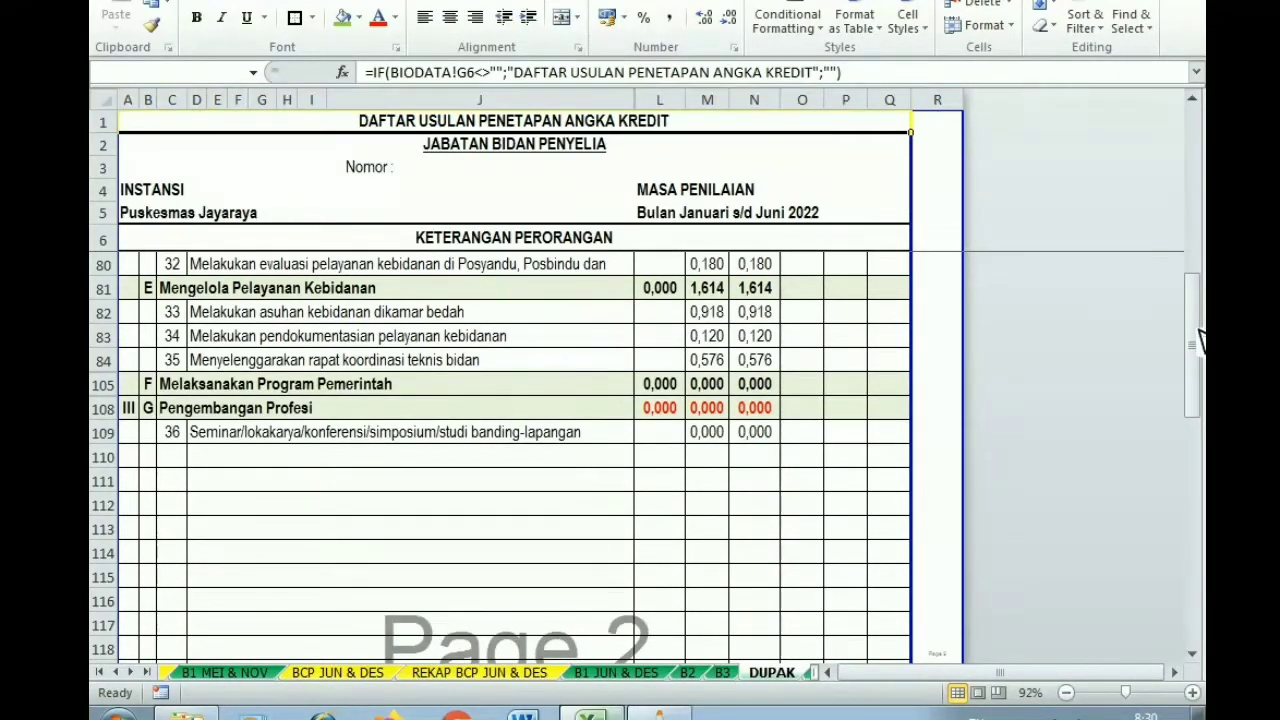
pyautogui.moveTo(1203, 340); pyautogui.dragTo(1200, 122)
pyautogui.click(668, 564)
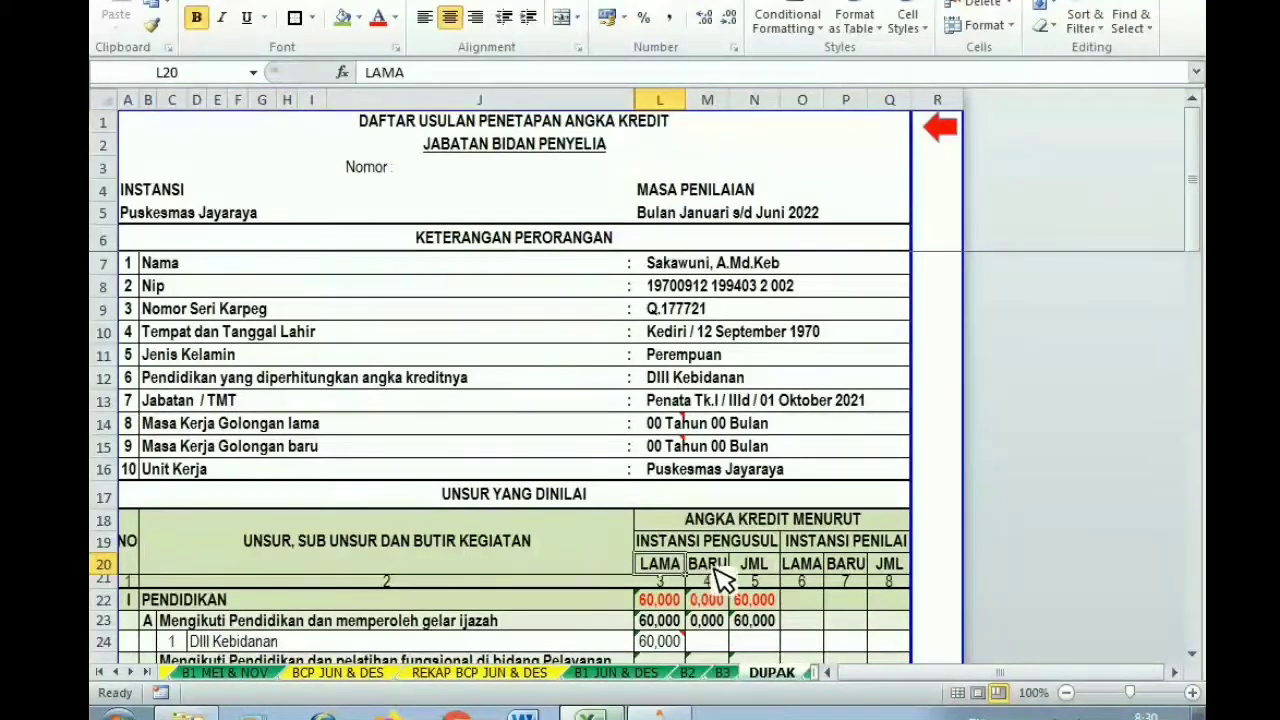
pyautogui.moveTo(718, 570); pyautogui.dragTo(726, 668)
# Widen DUPAK's BARU column to fit its totals and review the new credits of the Asuhan Kebidanan activities
pyautogui.moveTo(1200, 215); pyautogui.dragTo(1200, 258)
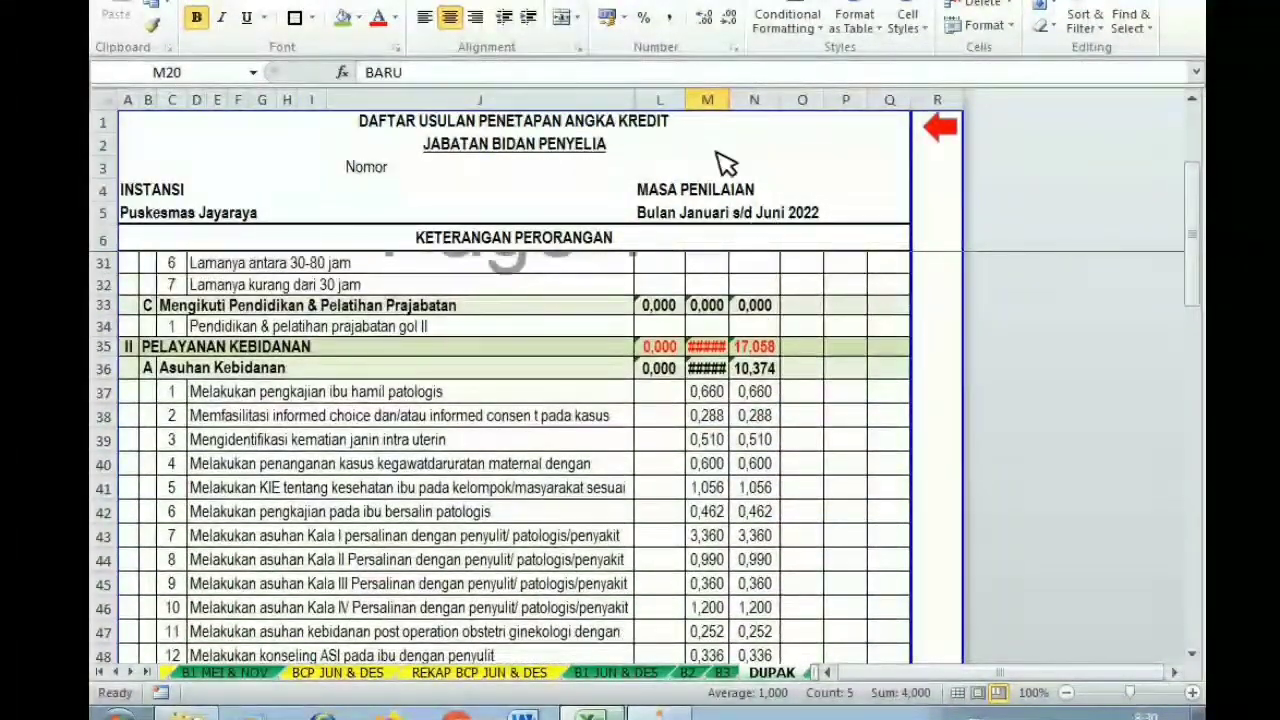
pyautogui.moveTo(730, 100); pyautogui.dragTo(738, 102)
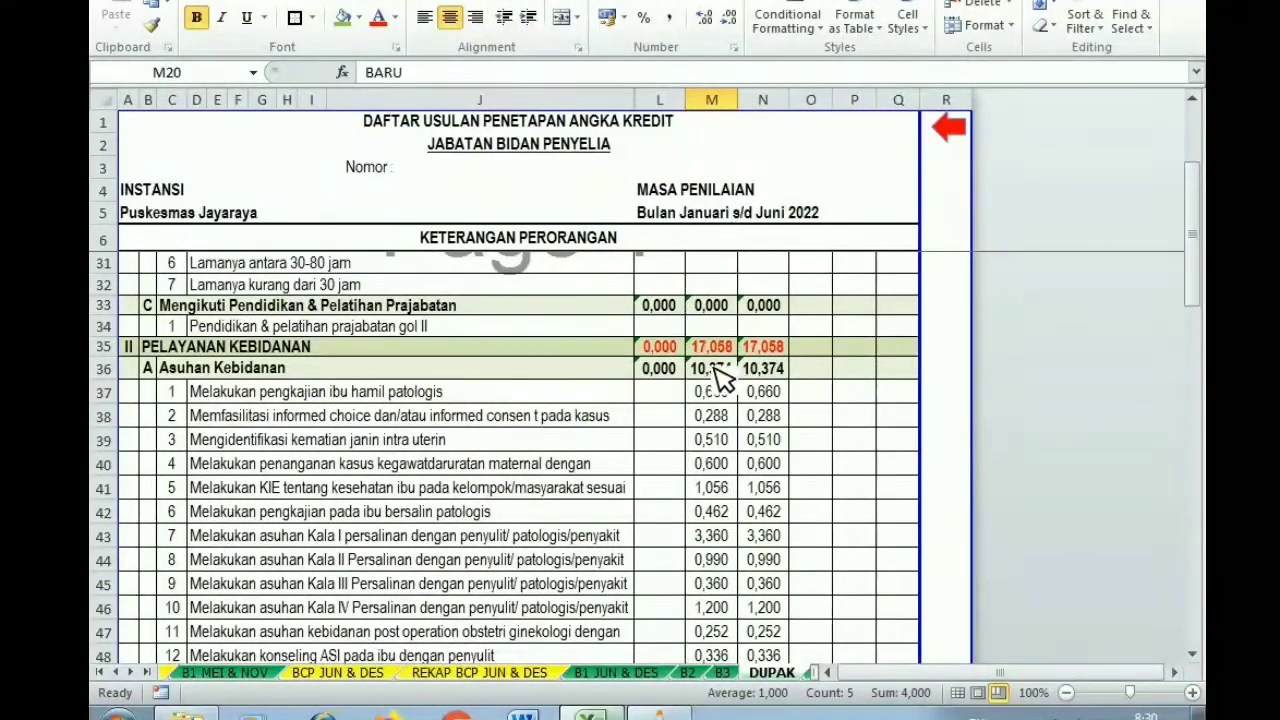
pyautogui.moveTo(712, 438); pyautogui.dragTo(703, 640)
pyautogui.moveTo(711, 511); pyautogui.dragTo(718, 588)
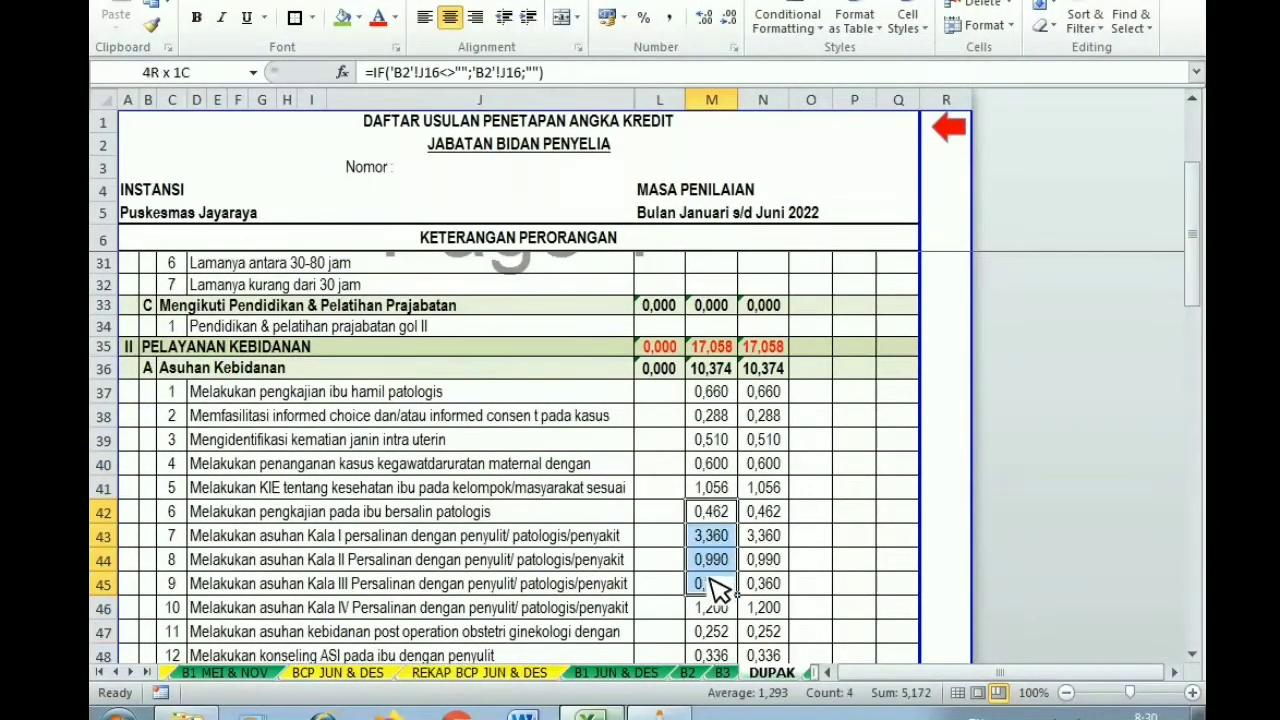
# Open the B3 annual report from the main menu and examine the KREDIT and ANGKA KREDIT columns of Asuhan Kebidanan
pyautogui.click(958, 130)
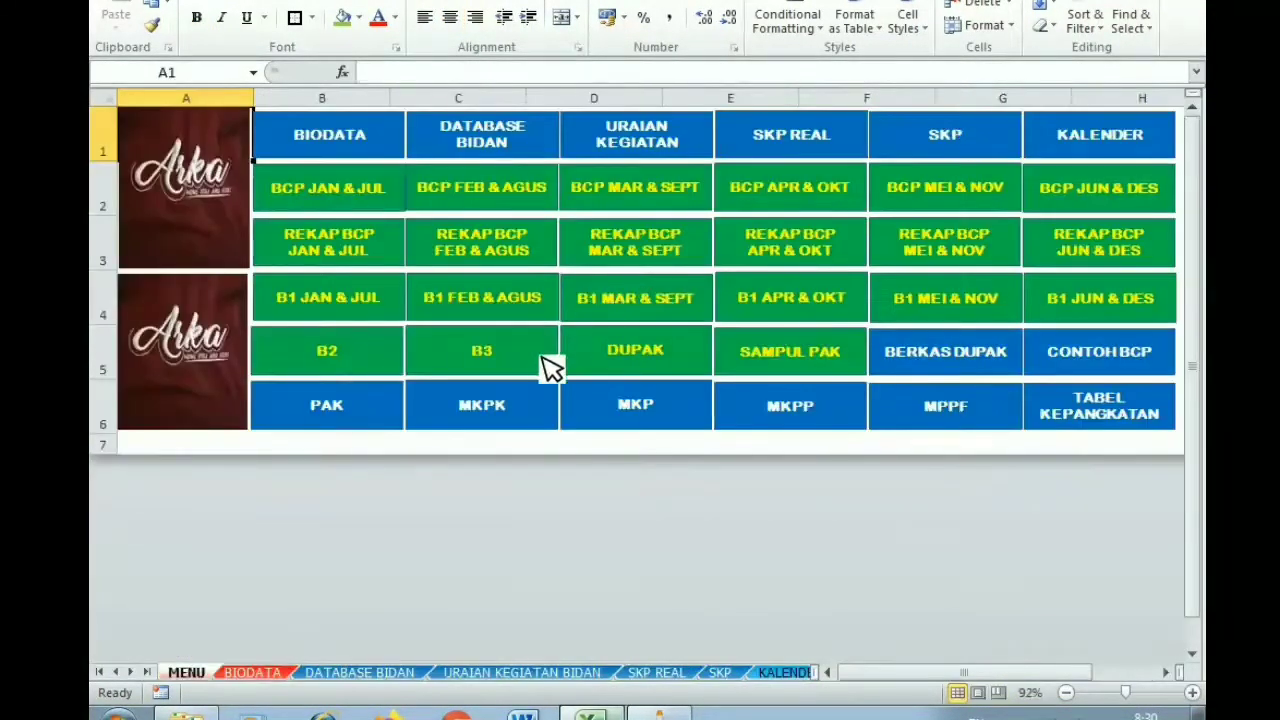
pyautogui.click(484, 352)
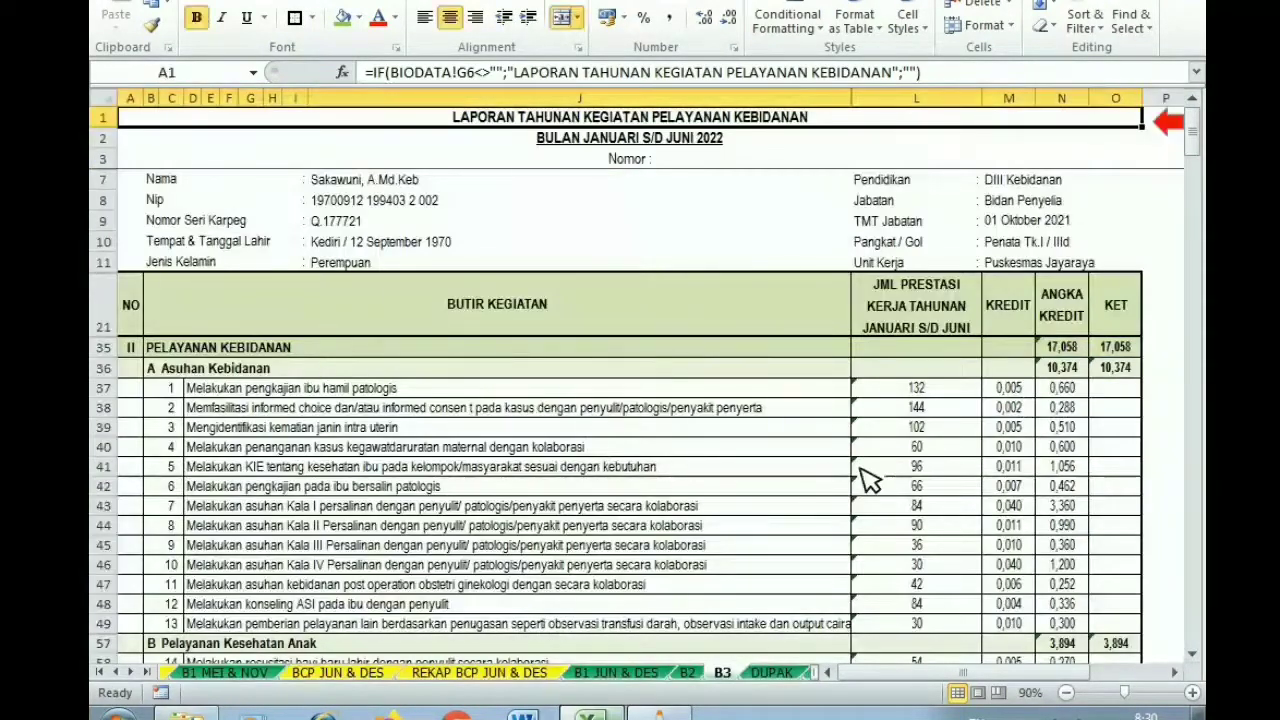
pyautogui.moveTo(1030, 425); pyautogui.dragTo(1040, 620)
pyautogui.moveTo(1065, 390); pyautogui.dragTo(1068, 565)
# Return to the DUPAK sheet and go over the LAMA, BARU and JML headings under Instansi Pengusul
pyautogui.click(772, 672)
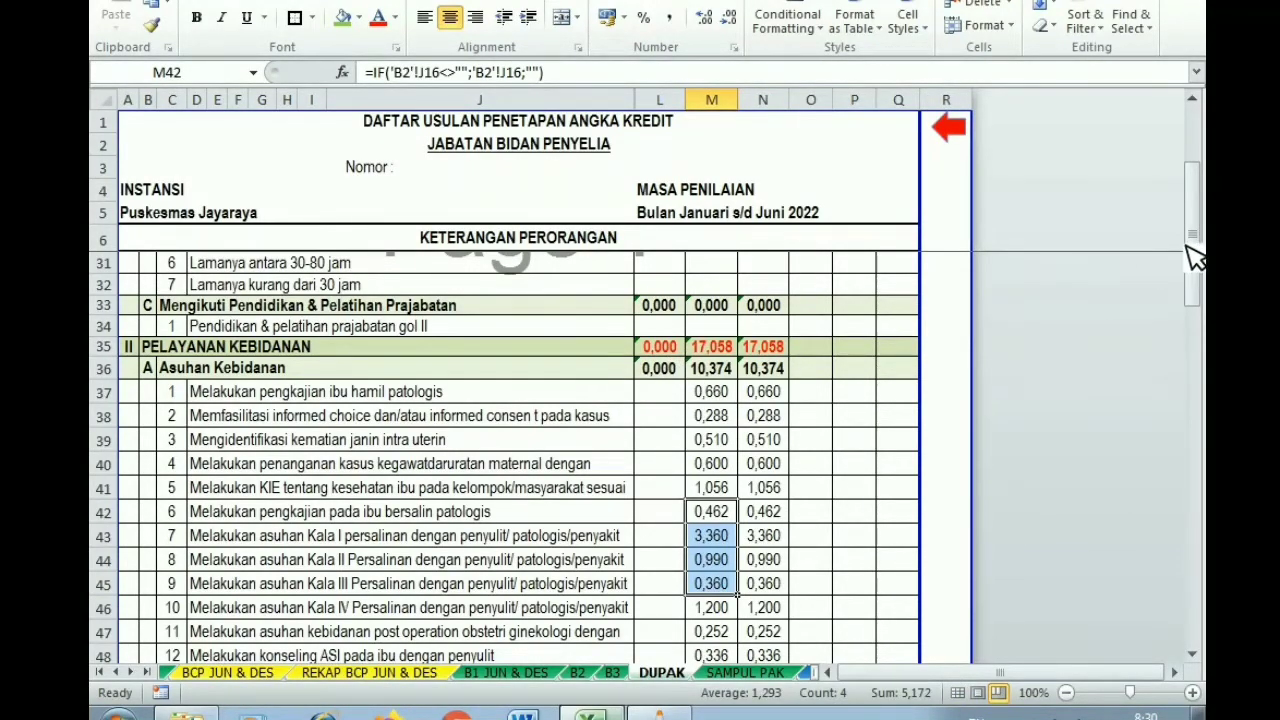
pyautogui.moveTo(1195, 256); pyautogui.dragTo(1195, 205)
pyautogui.click(662, 360)
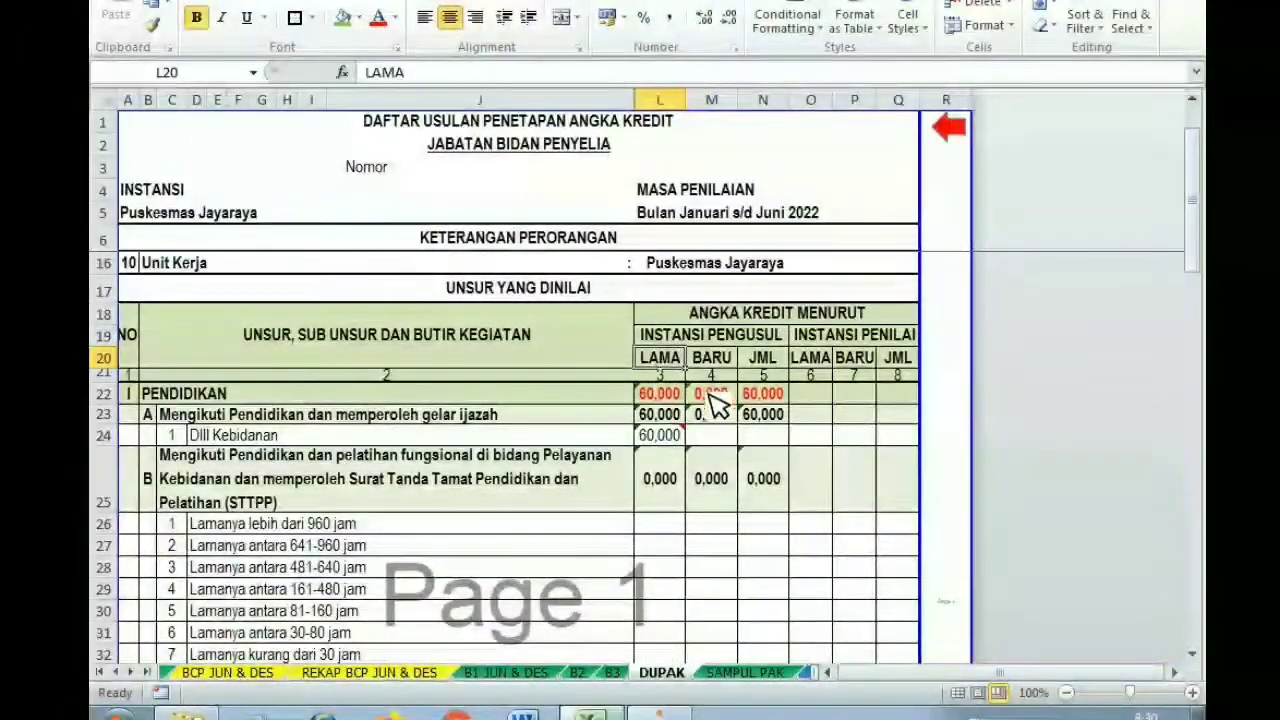
pyautogui.click(724, 362)
pyautogui.click(779, 364)
# Check the LAMA, BARU and JML totals in the JUMLAH UNSUR UTAMA DAN UNSUR PENUNJANG row
pyautogui.moveTo(1198, 205); pyautogui.dragTo(1196, 455)
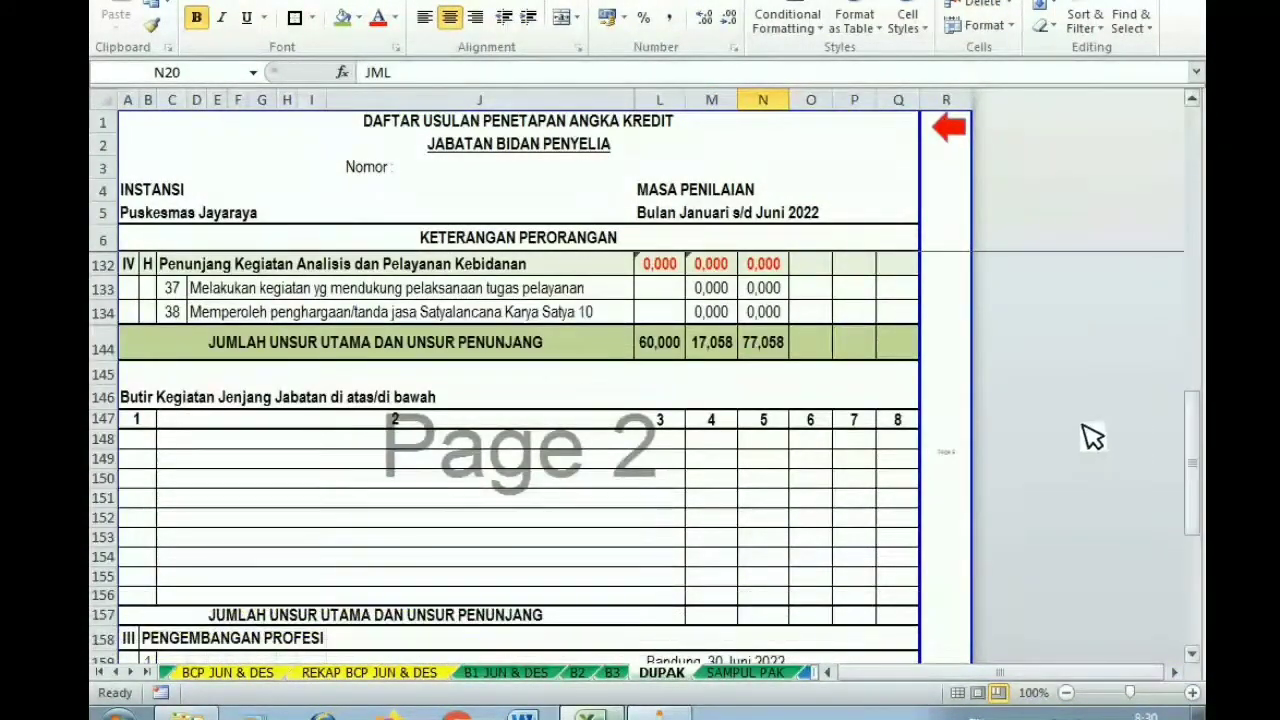
pyautogui.click(757, 356)
pyautogui.click(708, 346)
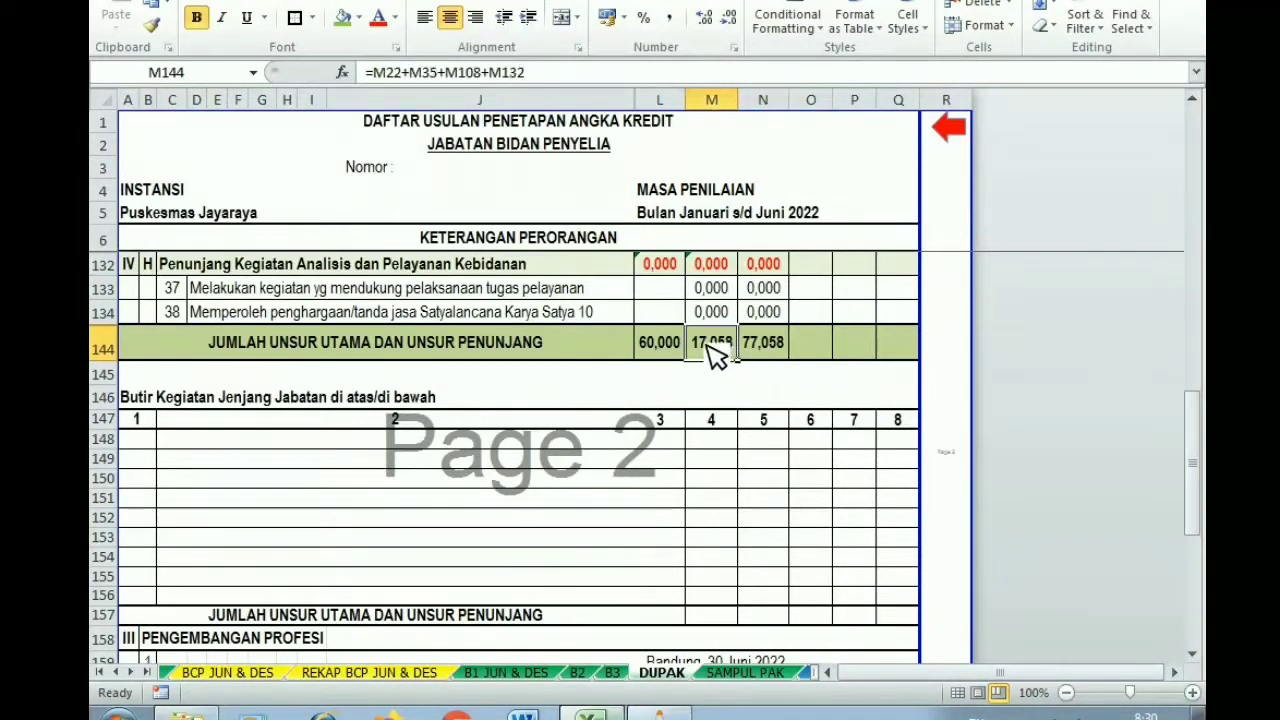
pyautogui.click(770, 341)
pyautogui.click(674, 348)
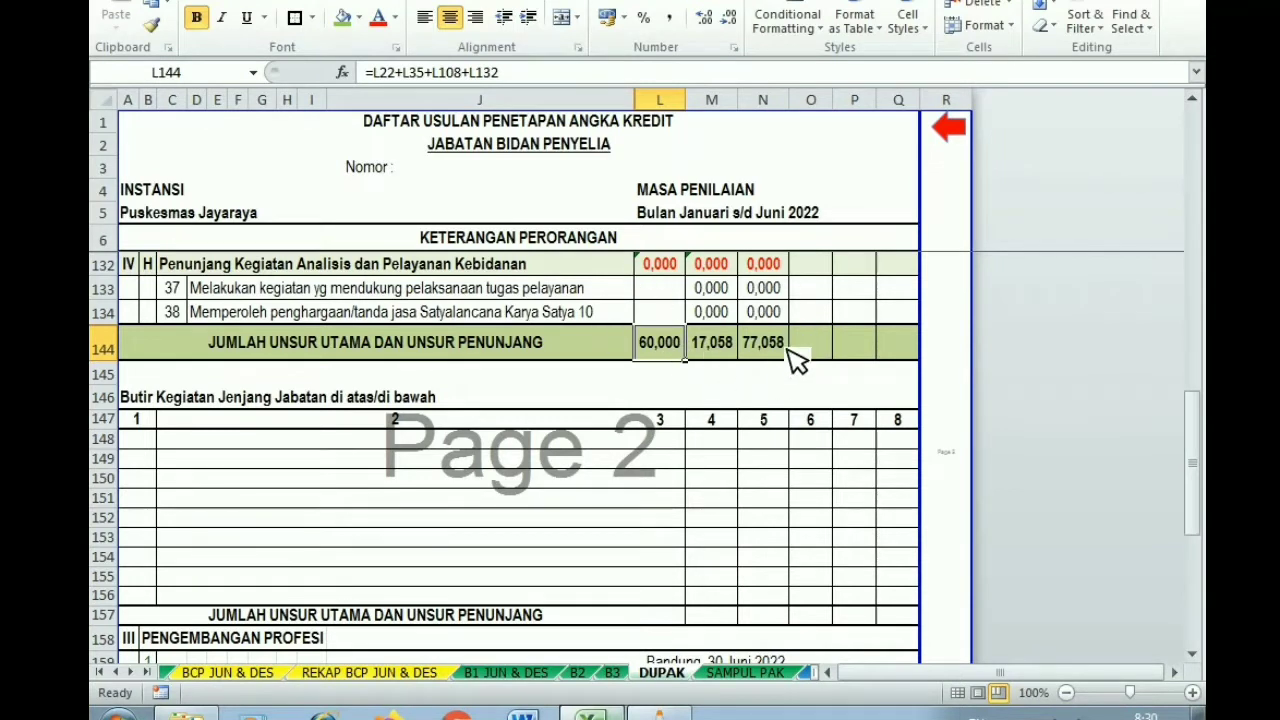
pyautogui.moveTo(1199, 462); pyautogui.dragTo(1199, 458)
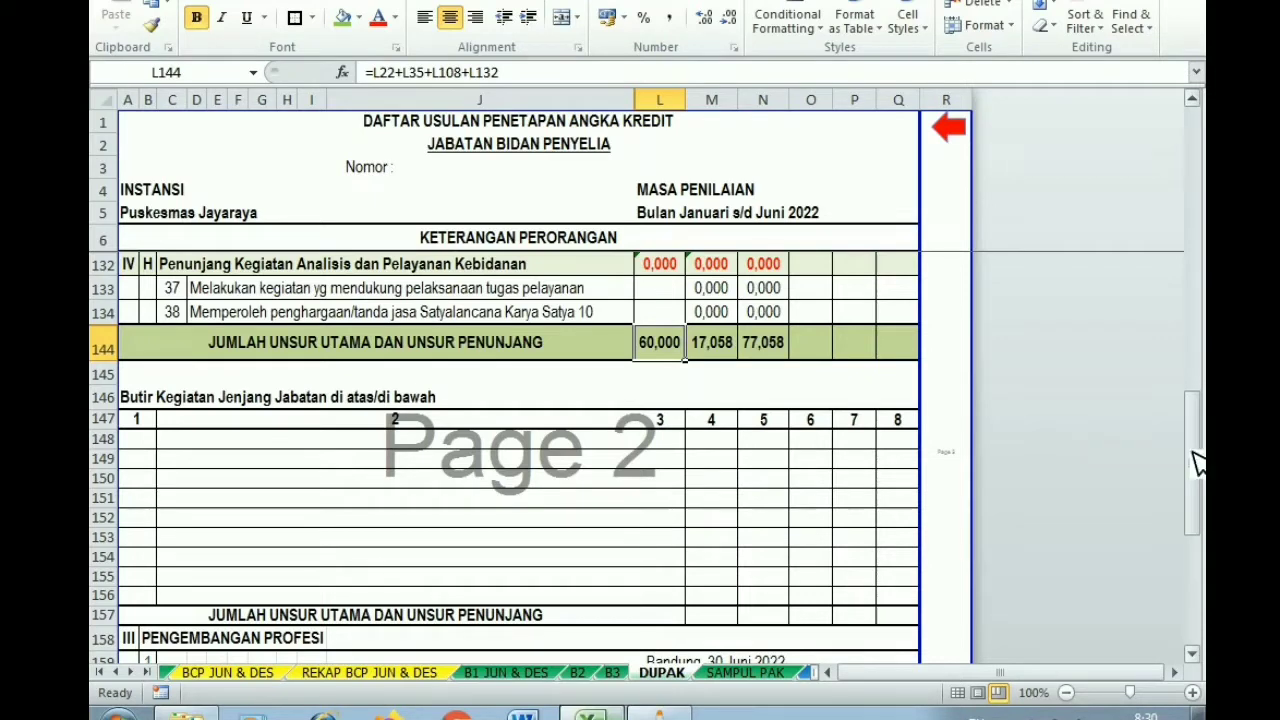
# Open the SAMPUL PAK cover sheet and view its print preview, finishing back at the main menu
pyautogui.click(953, 130)
pyautogui.click(811, 366)
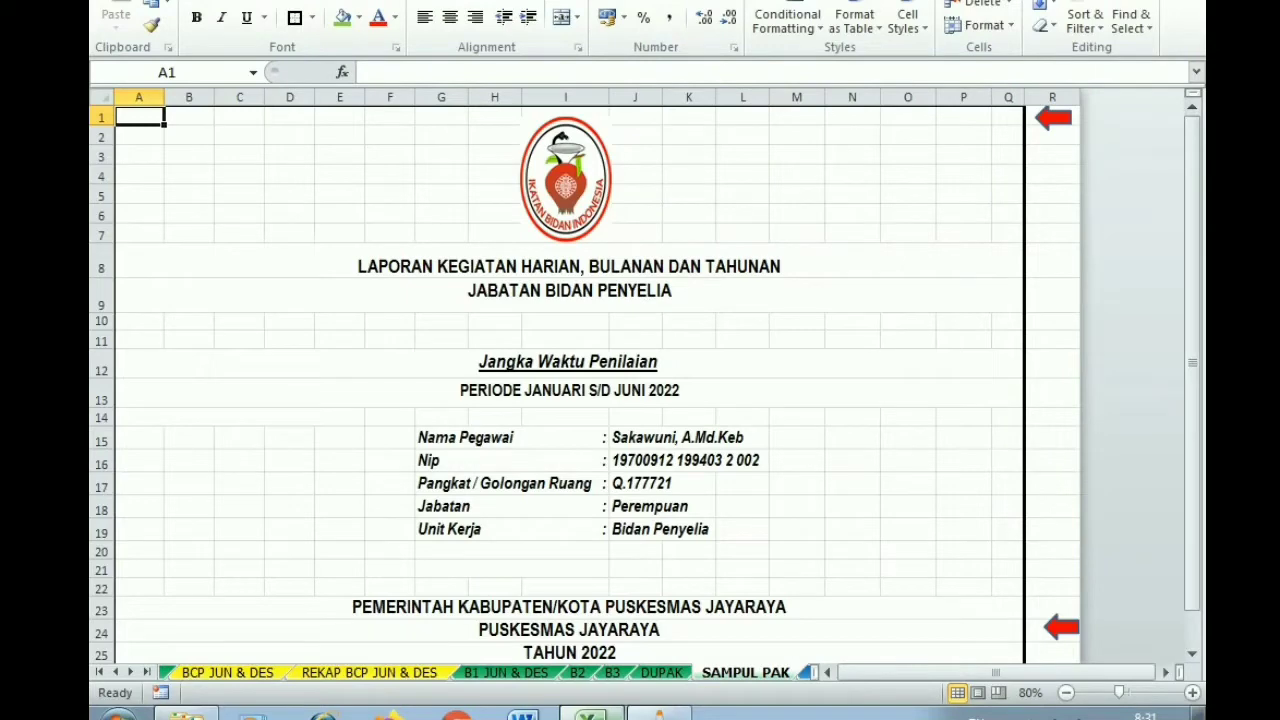
pyautogui.hotkey('ctrl', 'p')
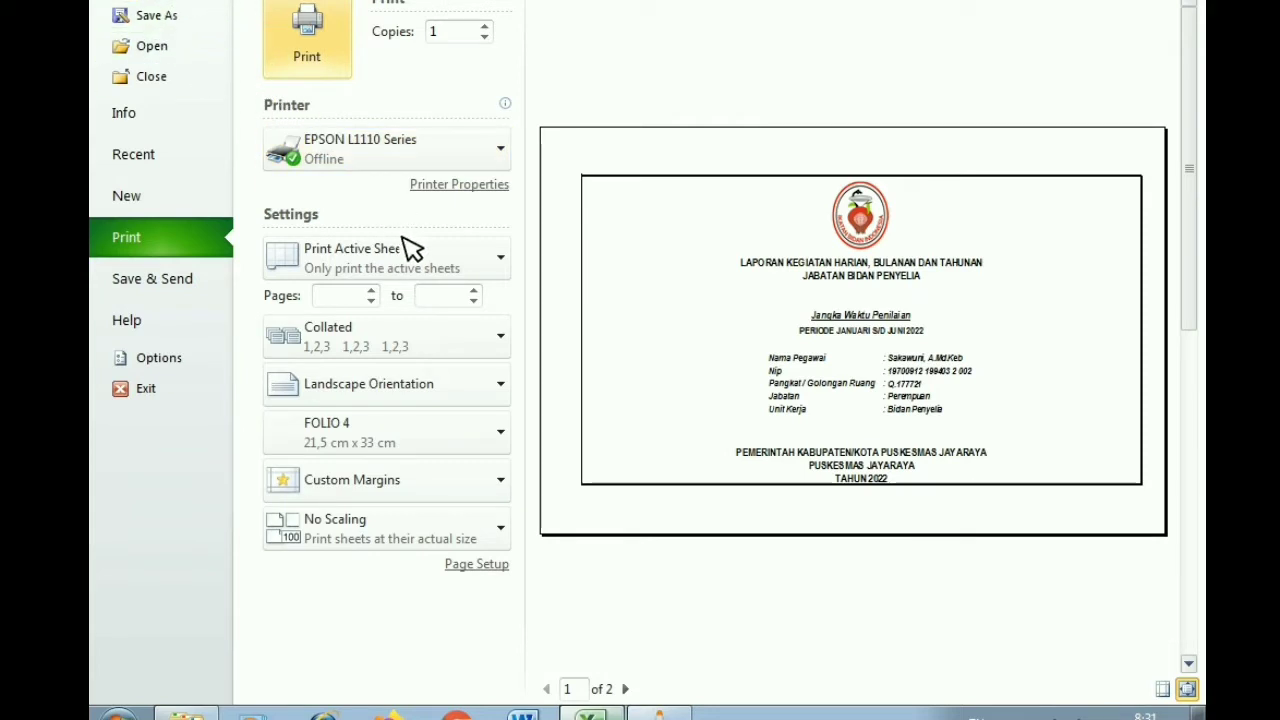
pyautogui.press('Escape')
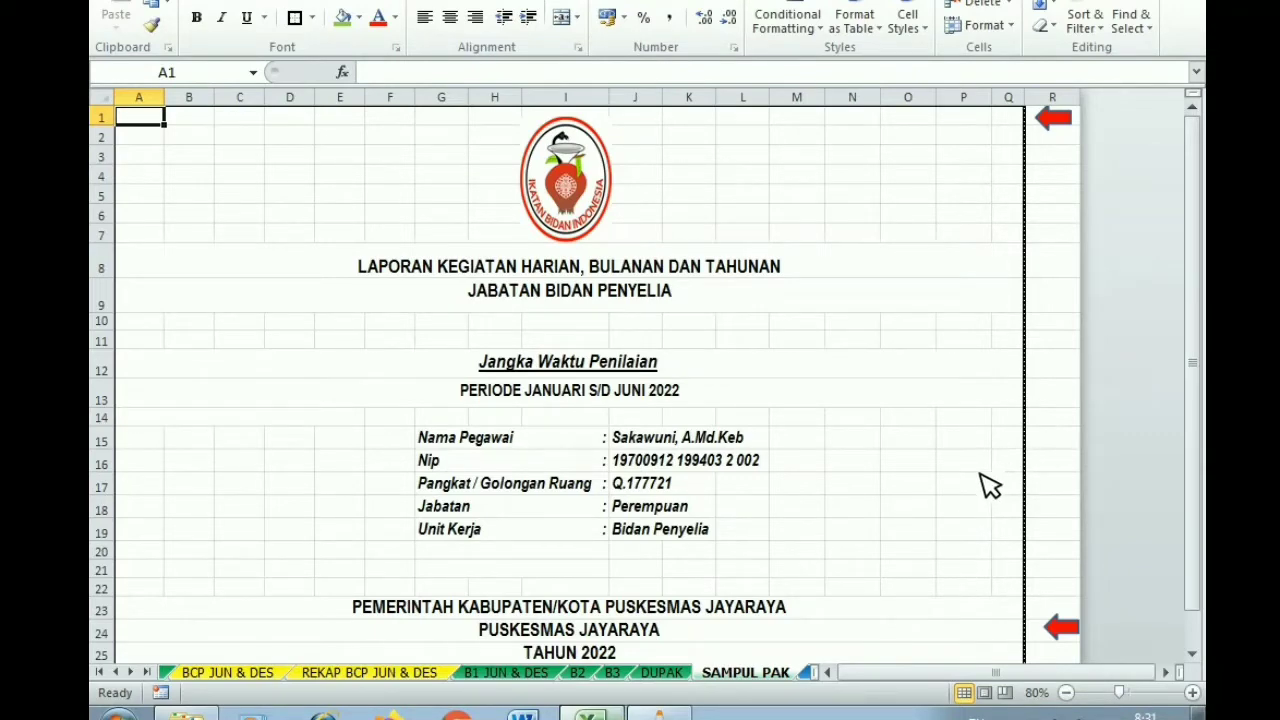
pyautogui.click(1064, 122)
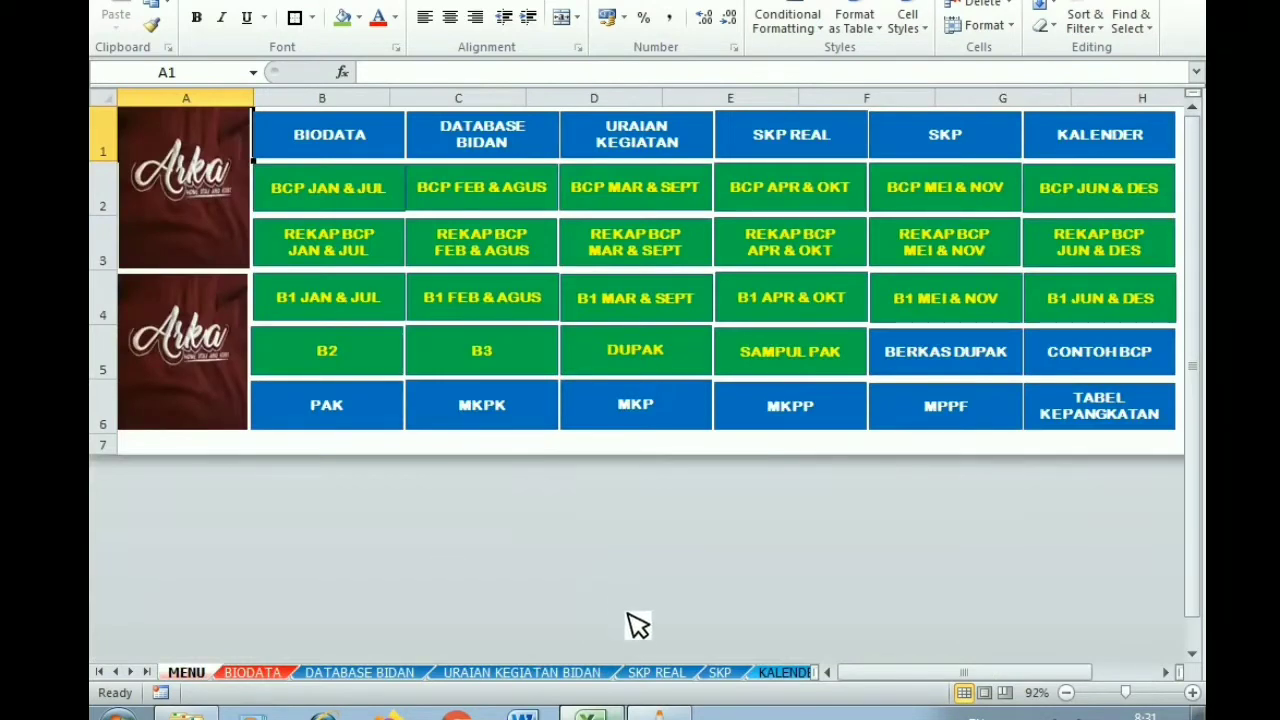
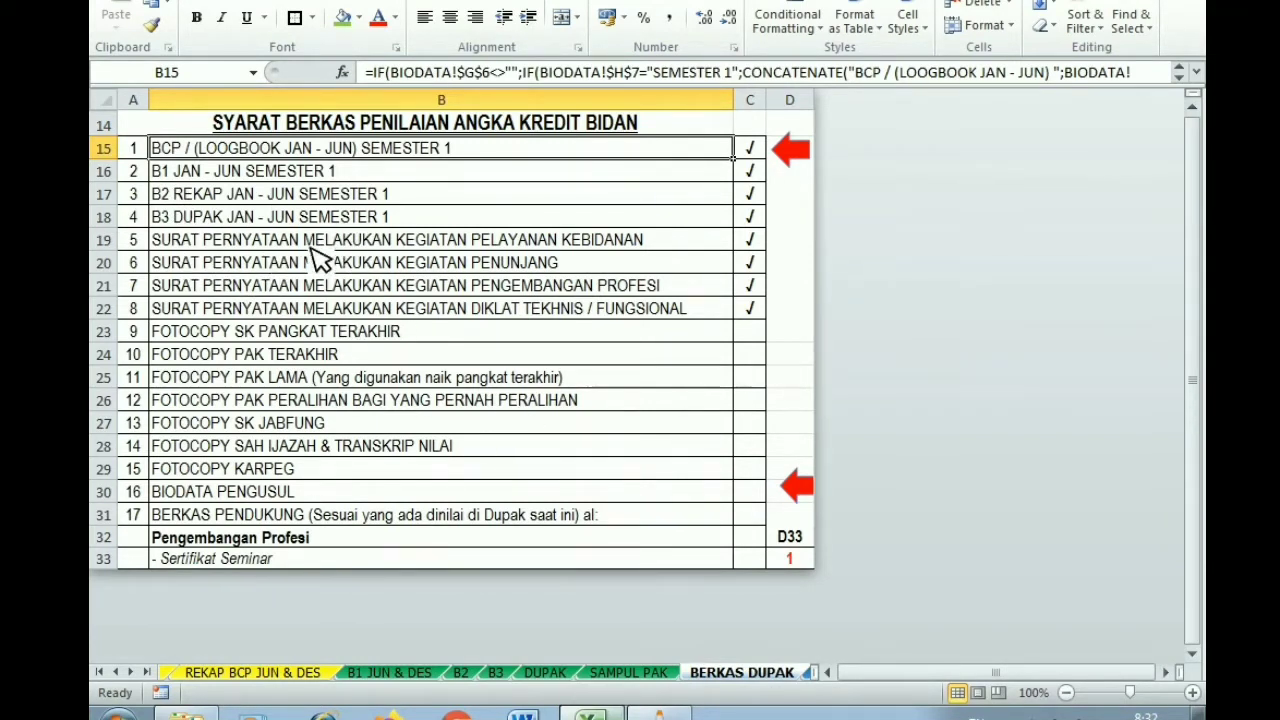
# Review the four SURAT PERNYATAAN requirements, items 5 to 8, in the BERKAS DUPAK checklist
pyautogui.click(450, 243)
pyautogui.click(429, 266)
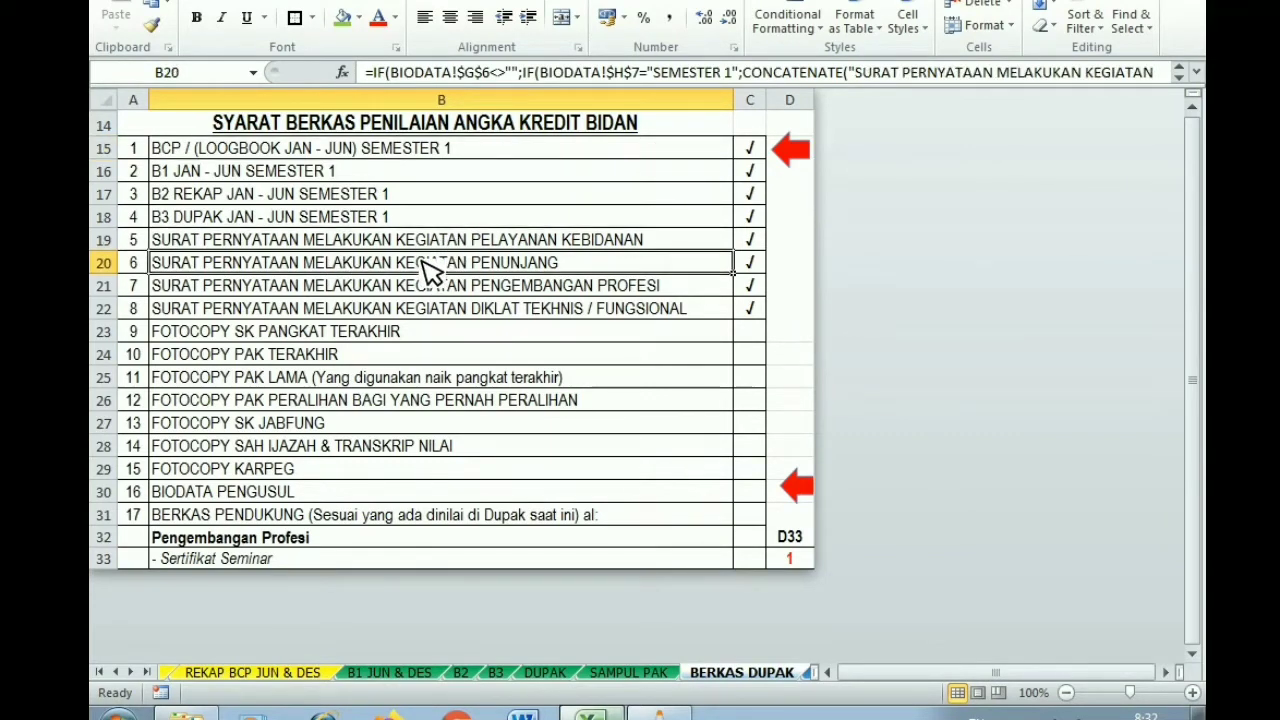
pyautogui.click(425, 287)
pyautogui.click(429, 312)
pyautogui.moveTo(412, 245); pyautogui.dragTo(430, 318)
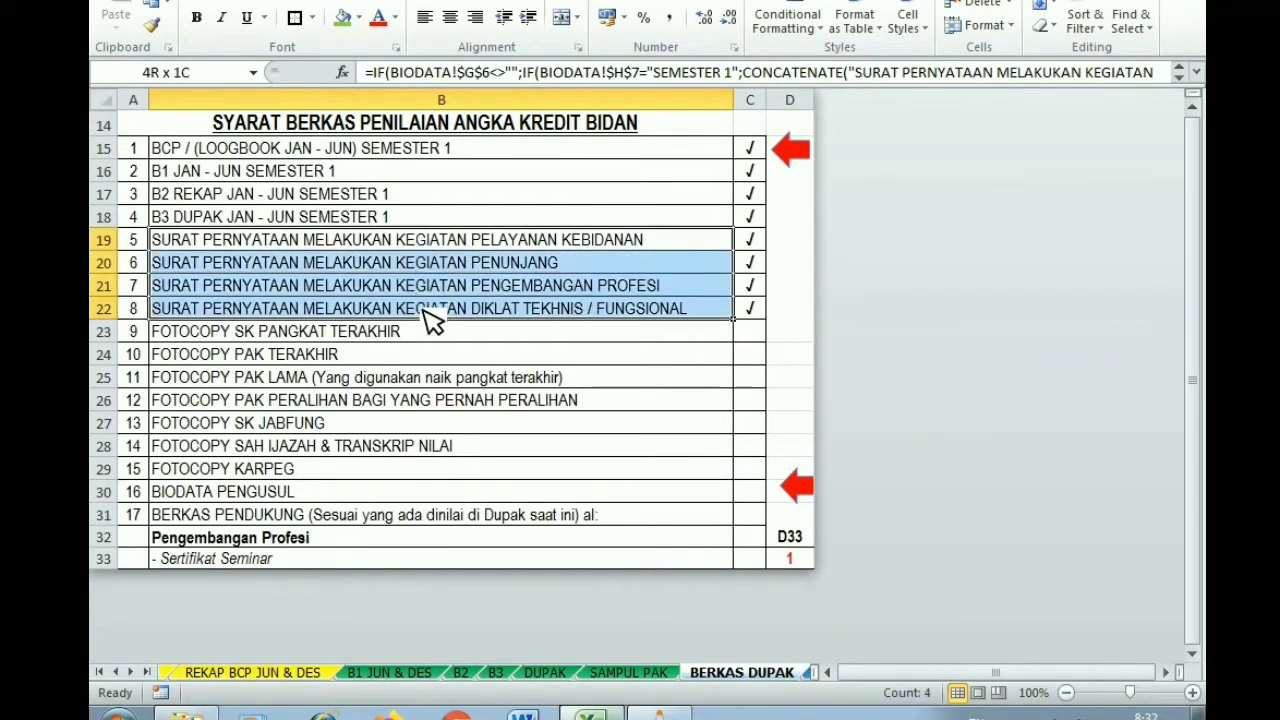
# Open the MKPK statement letter for Pelayanan Kebidanan from the main menu and look through it
pyautogui.click(800, 160)
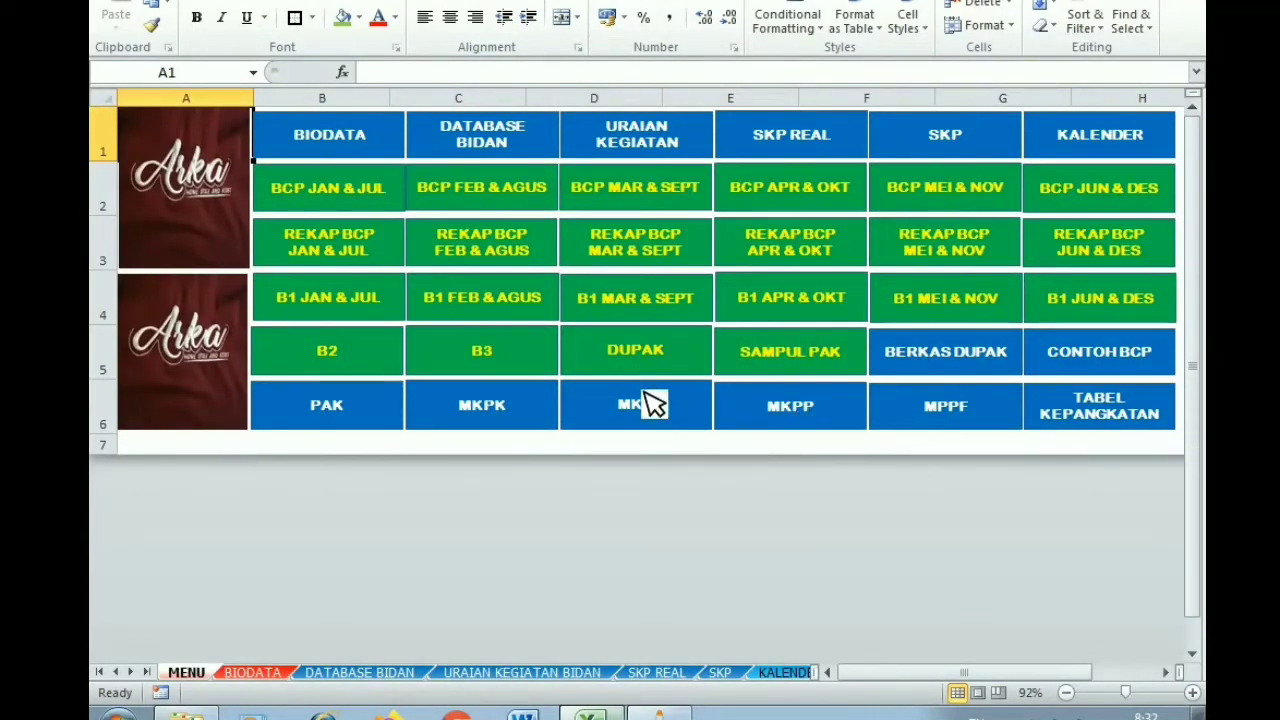
pyautogui.click(443, 418)
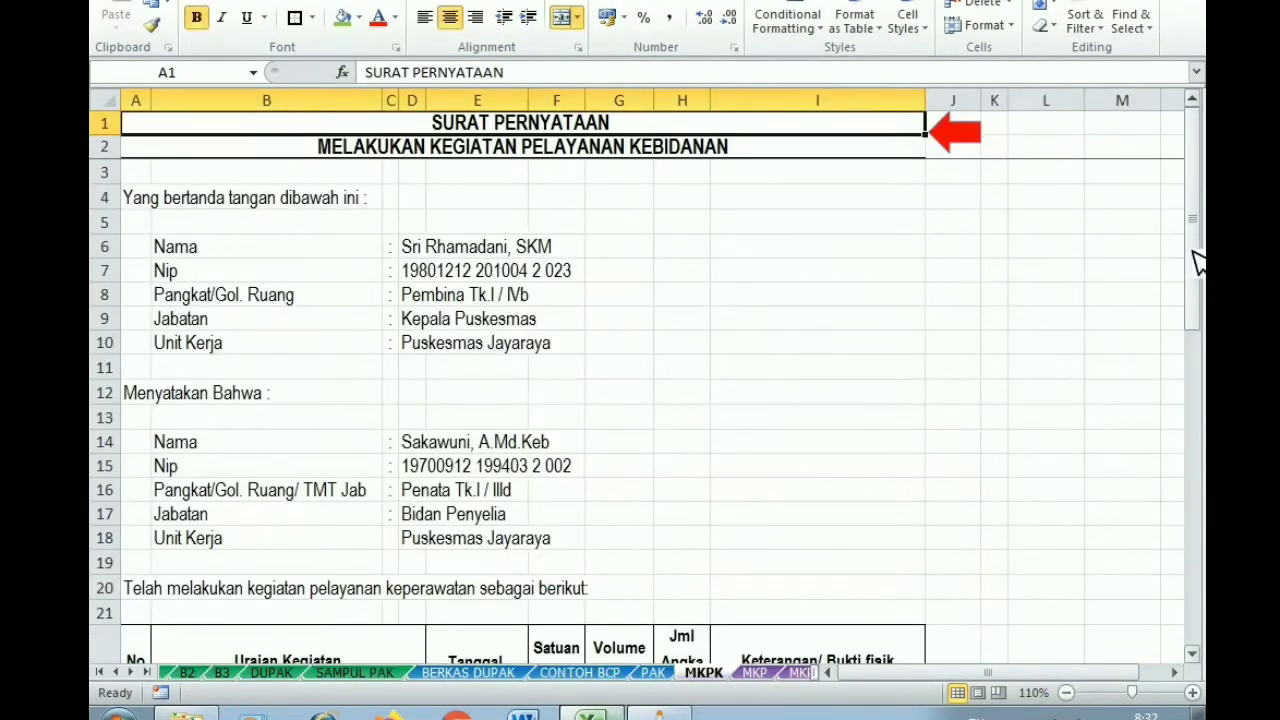
pyautogui.moveTo(1198, 262); pyautogui.dragTo(965, 143)
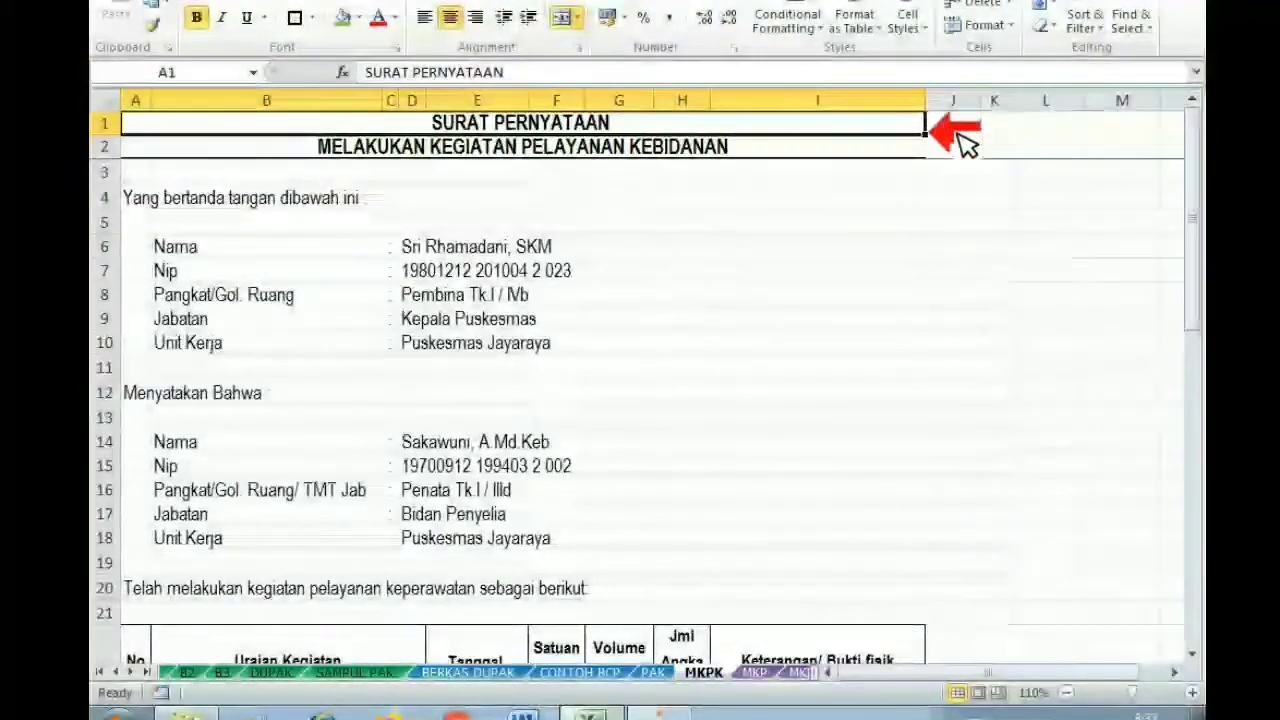
# Switch through the main menu to the MKP statement letter for Penunjang Kebidanan and look through it
pyautogui.click(965, 143)
pyautogui.click(687, 415)
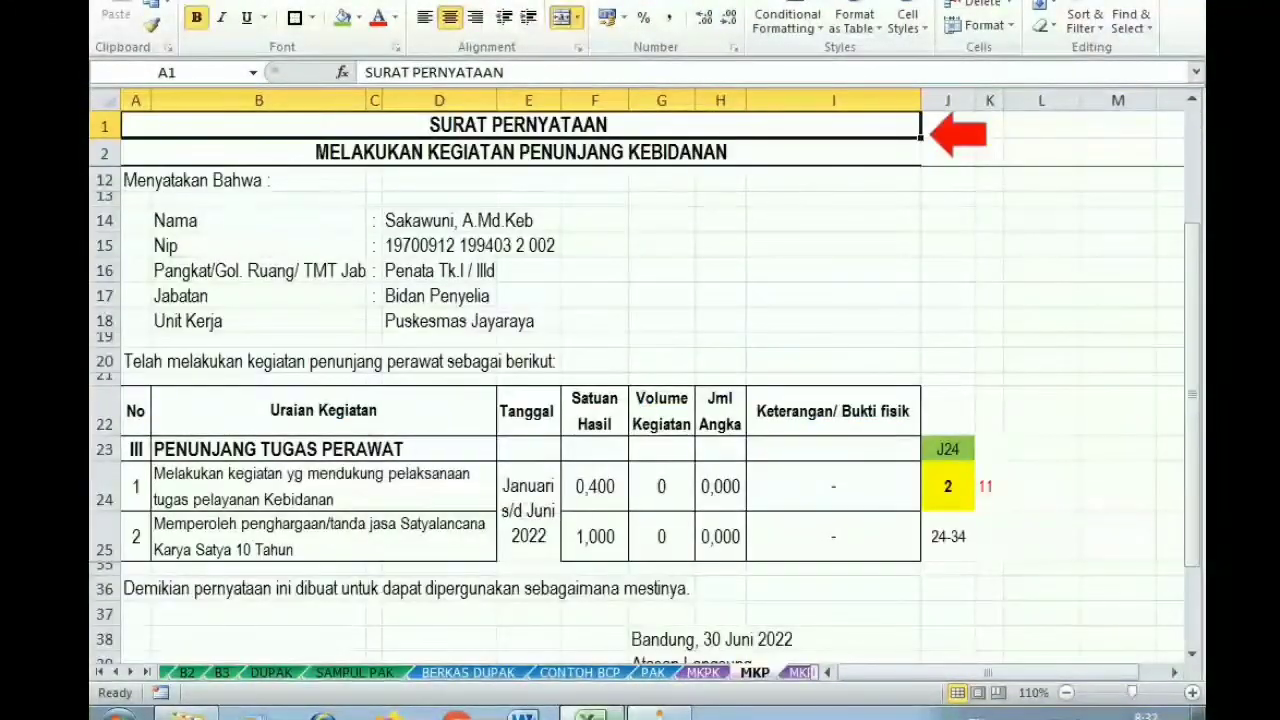
pyautogui.moveTo(1192, 300); pyautogui.dragTo(1186, 220)
# Go back to the main menu and open the MKPP statement letter for Pengembangan Profesi
pyautogui.click(975, 135)
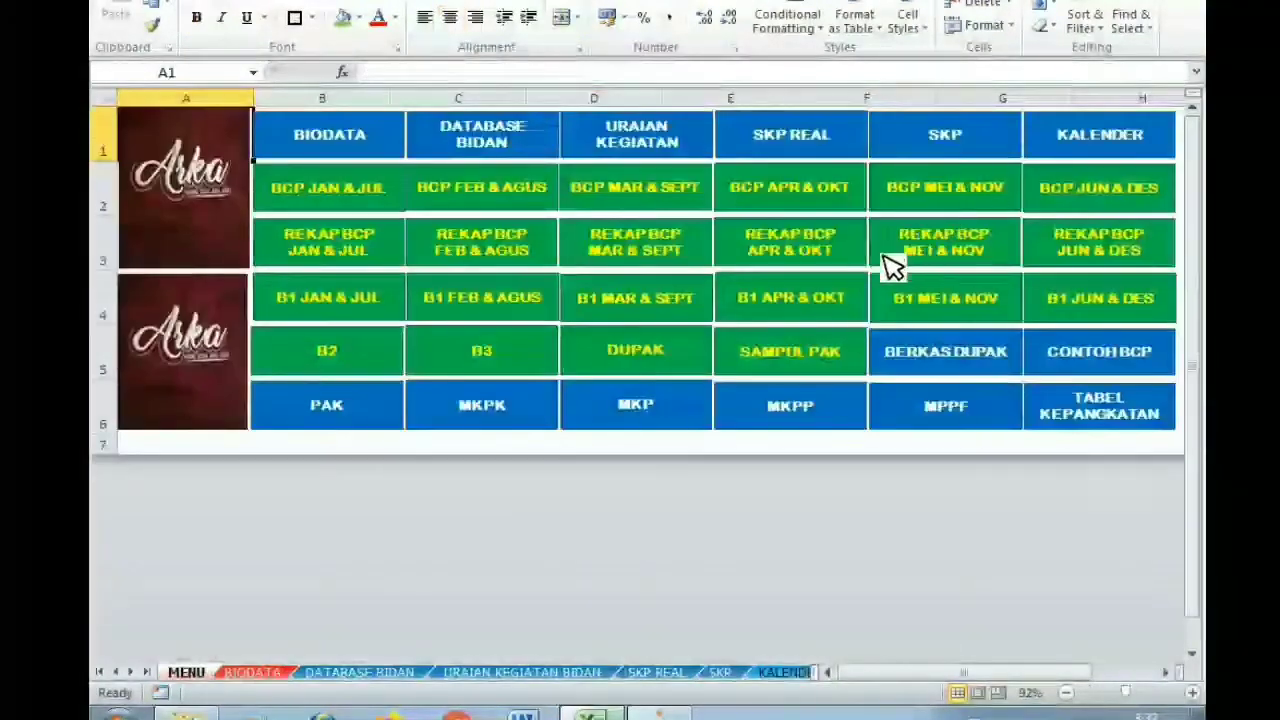
pyautogui.click(803, 415)
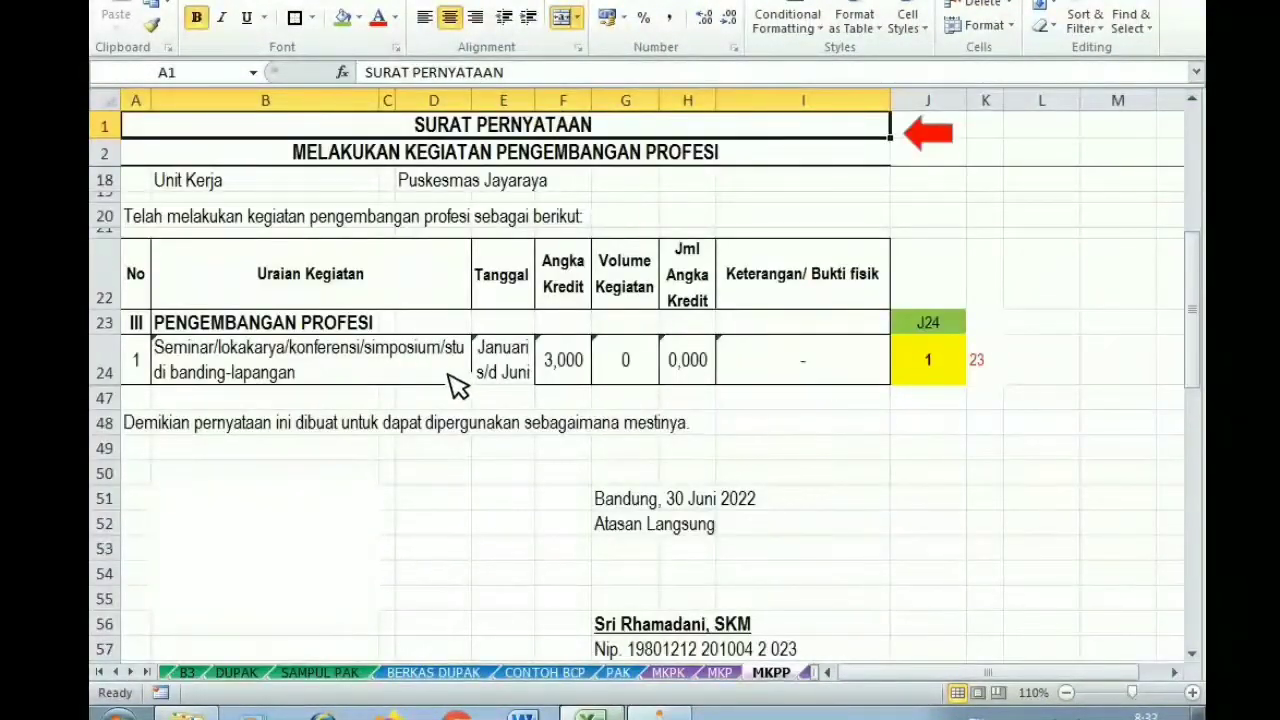
# Make row 24 of the MKPP table taller so the full Tanggal text fits, and change the date cell's border
pyautogui.moveTo(110, 385); pyautogui.dragTo(112, 424)
pyautogui.click(538, 408)
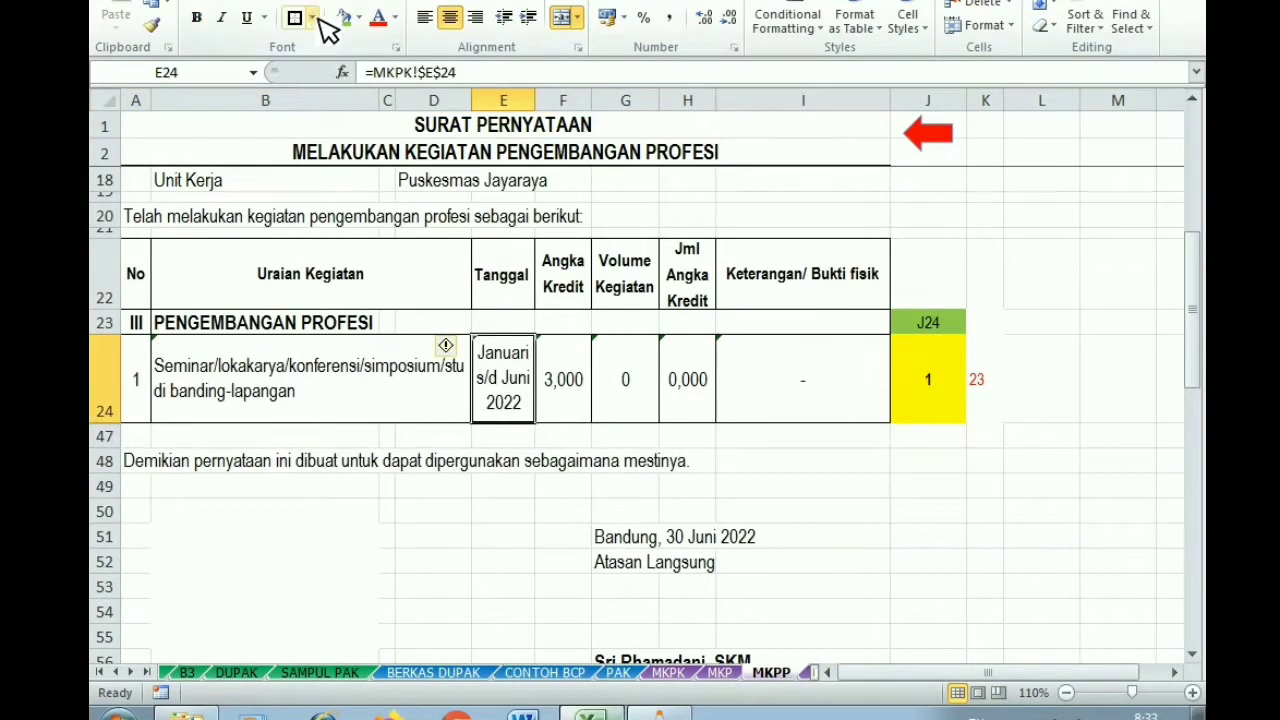
pyautogui.click(312, 18)
pyautogui.click(352, 216)
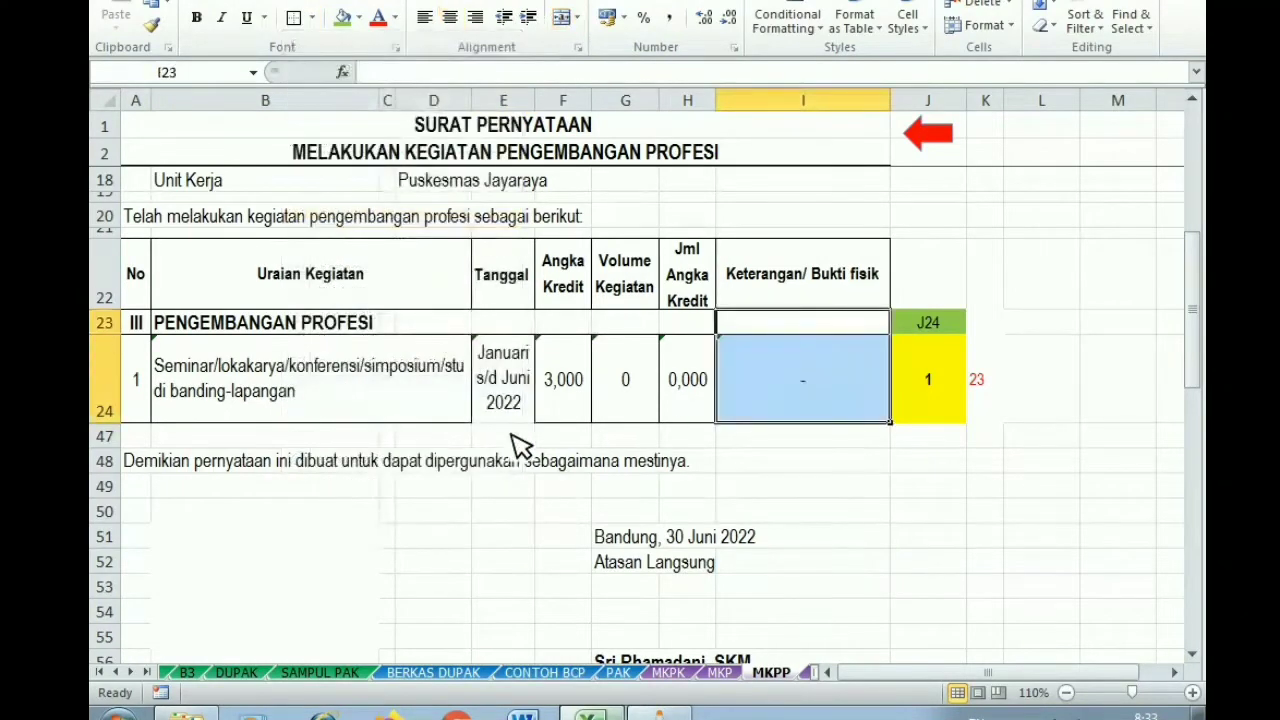
# Open the MPPF statement letter for functional training from the main menu, look through it and return to the menu
pyautogui.click(940, 155)
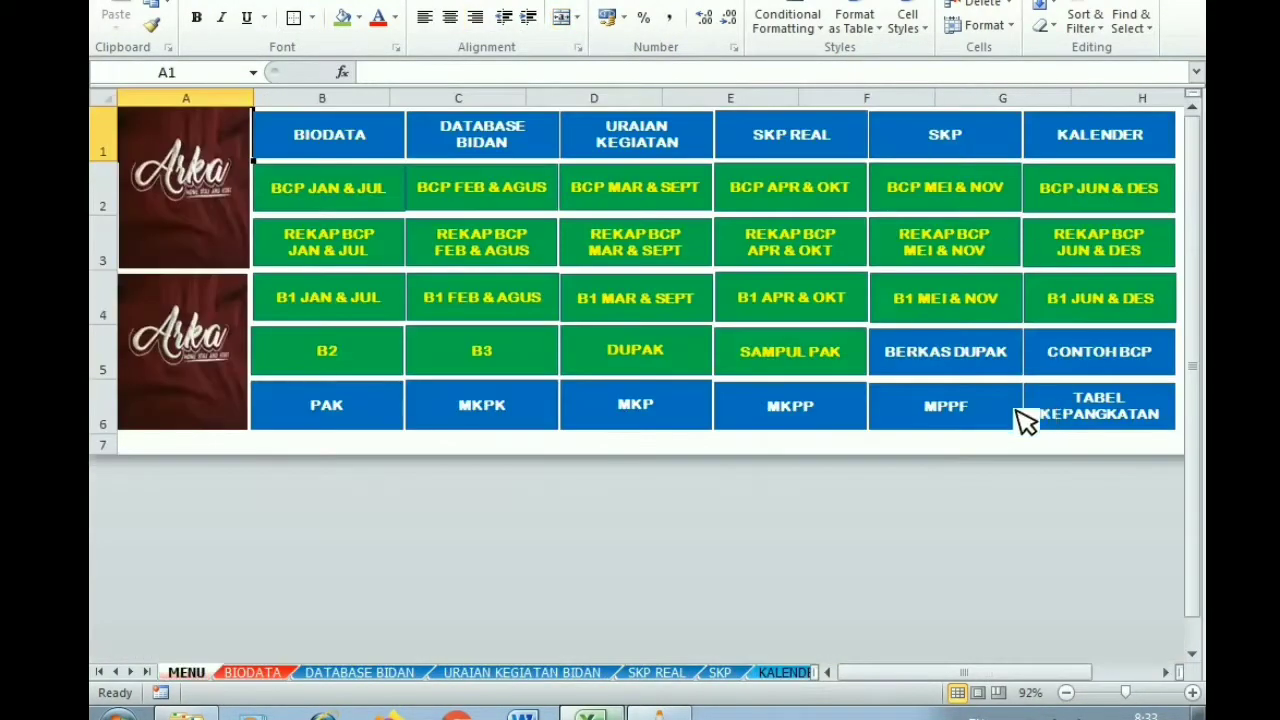
pyautogui.click(955, 422)
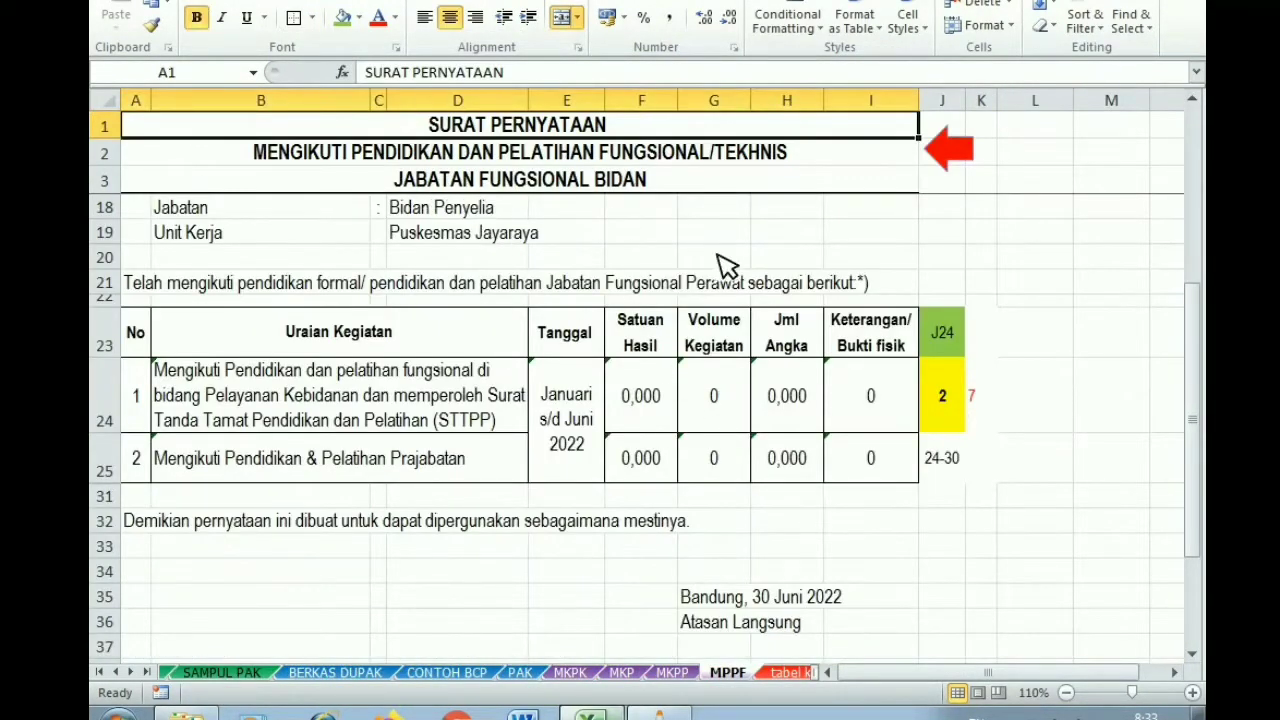
pyautogui.click(960, 145)
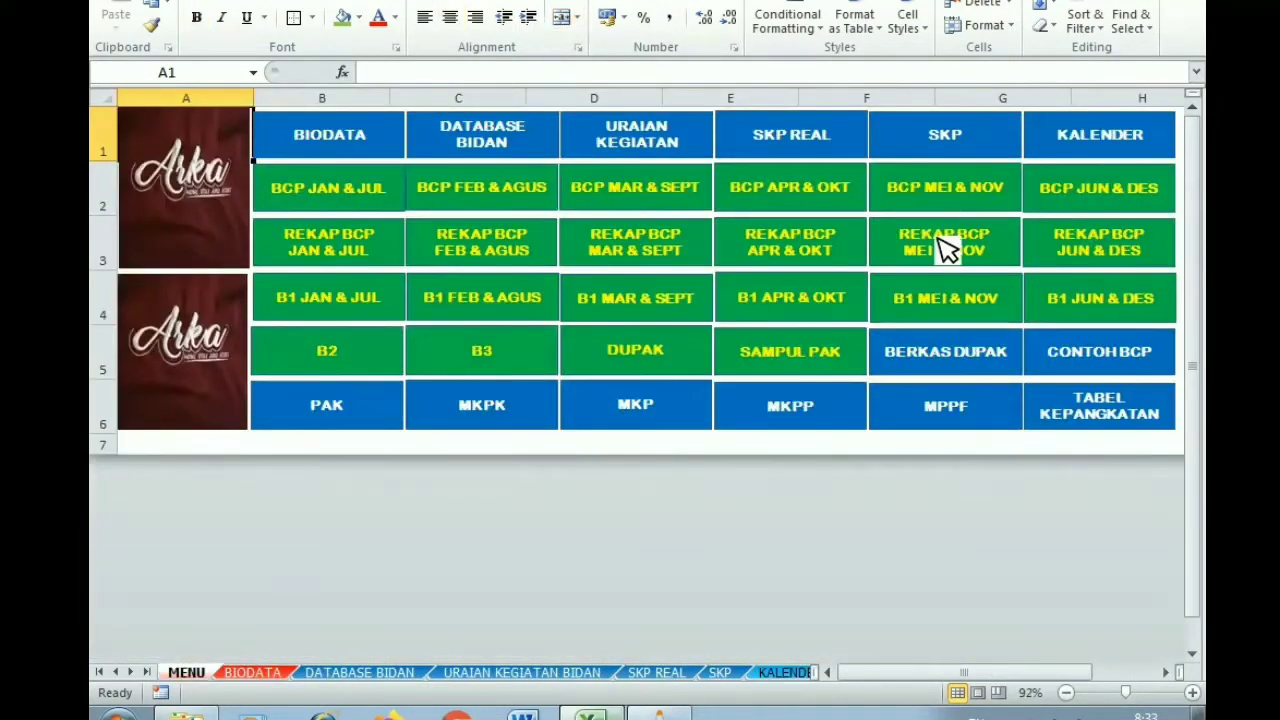
# Open the BERKAS DUPAK checklist and review items 9 and 10, the photocopies of the latest SK Pangkat and PAK
pyautogui.click(952, 358)
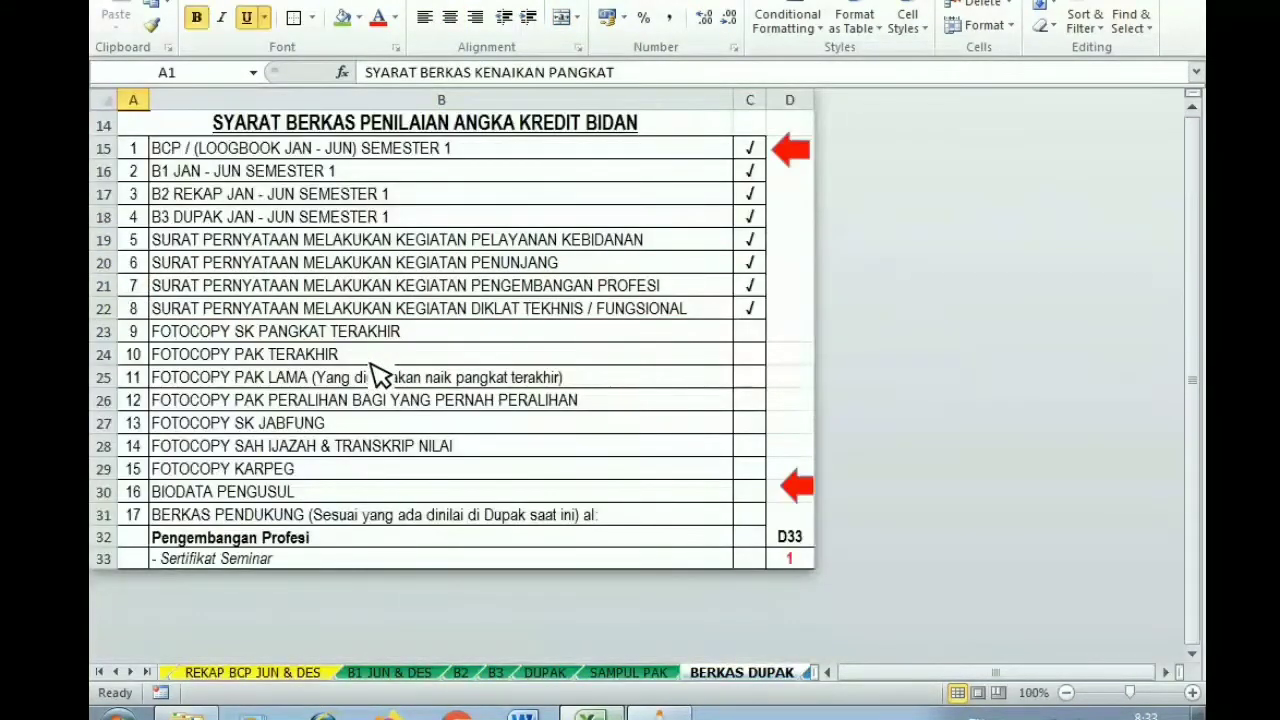
pyautogui.click(188, 338)
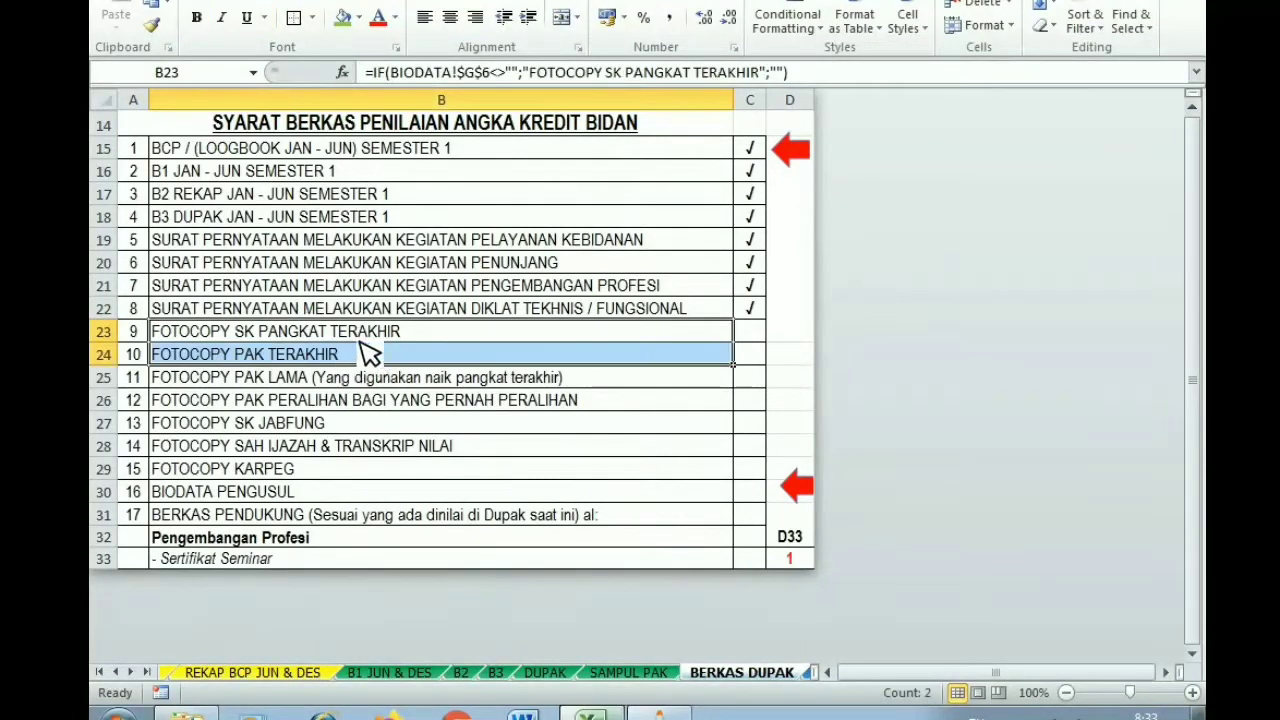
pyautogui.click(200, 357)
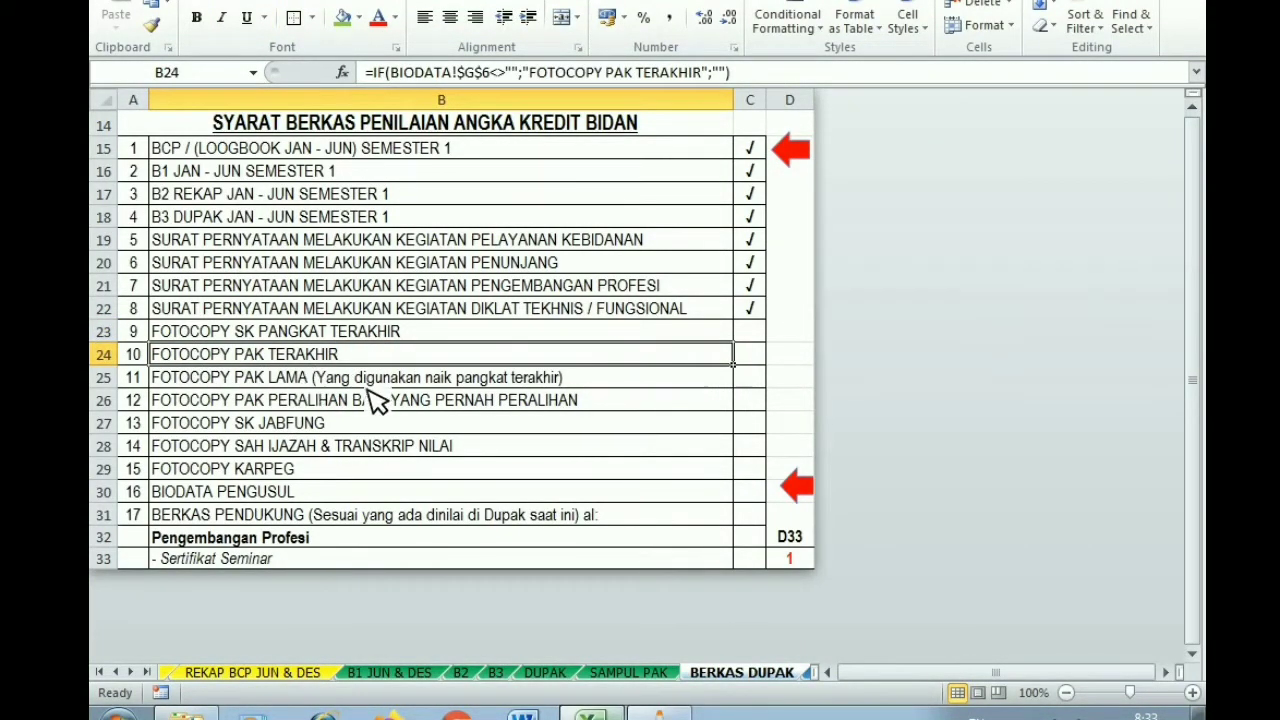
# Open the PAK sheet from the main menu, check the assessment period in its heading and return to the menu
pyautogui.click(785, 152)
pyautogui.click(337, 420)
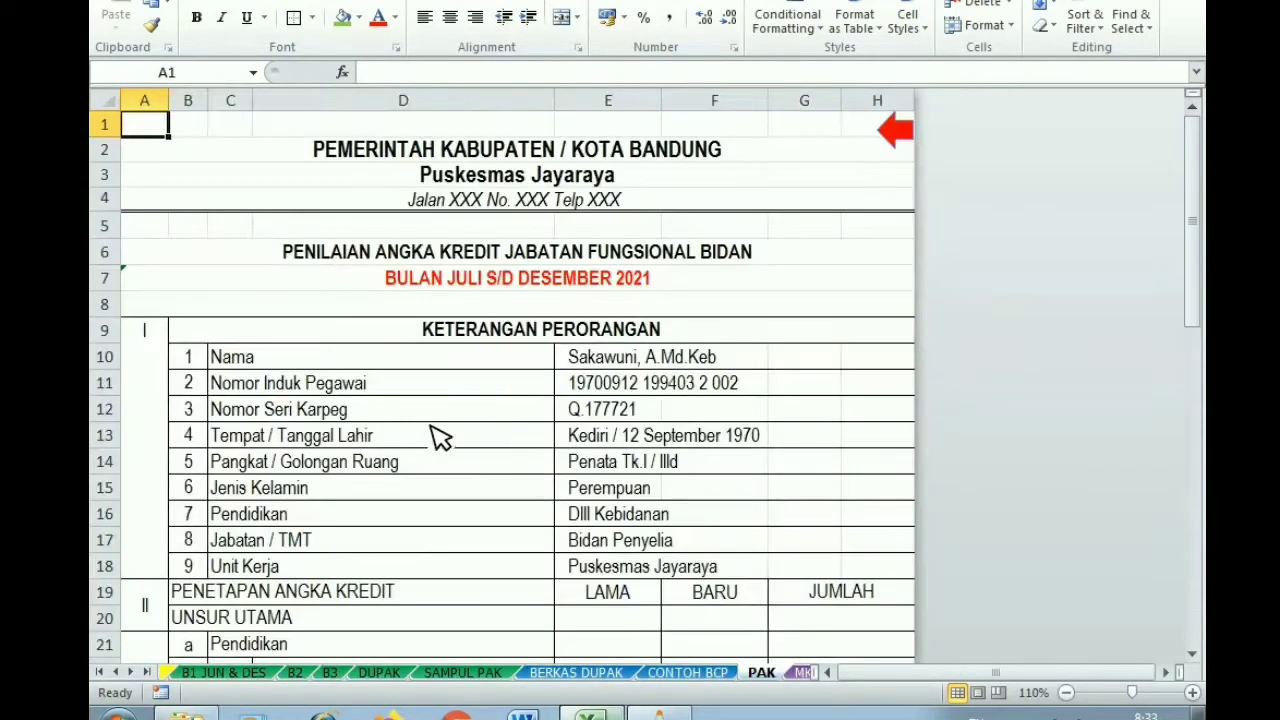
pyautogui.scroll(-1, 894, 277)
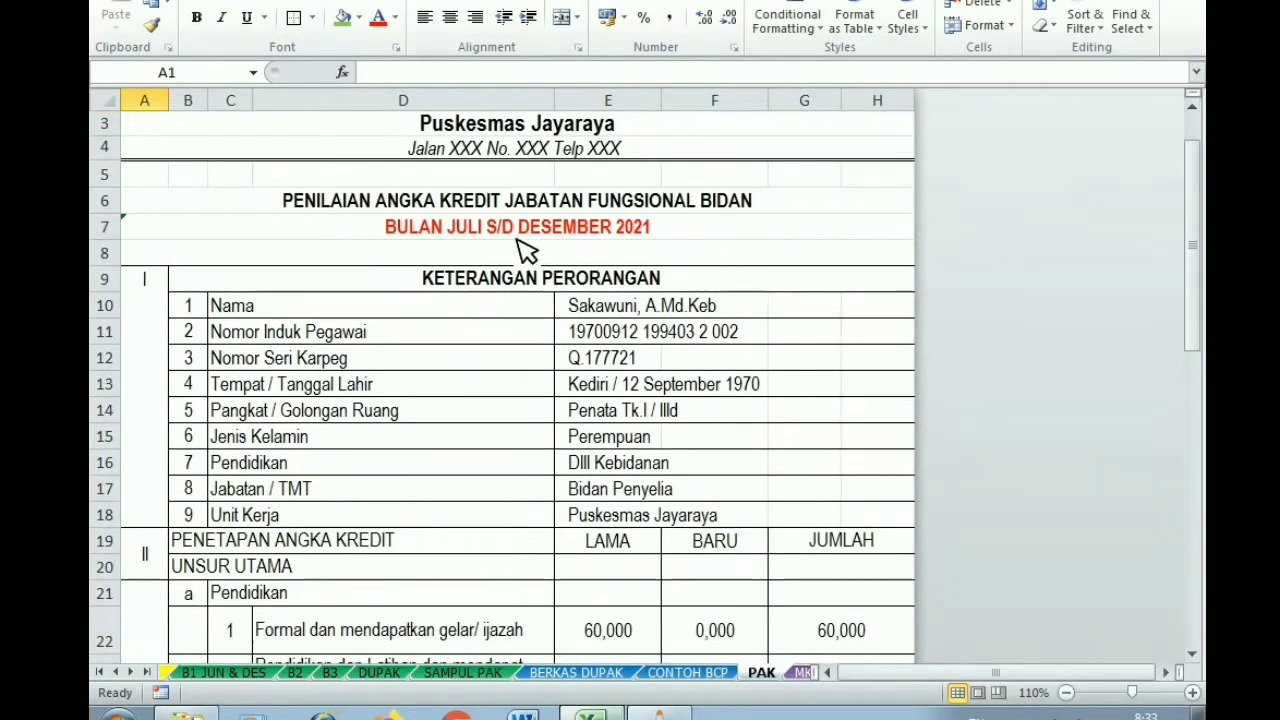
pyautogui.click(645, 232)
pyautogui.scroll(1, 1194, 237)
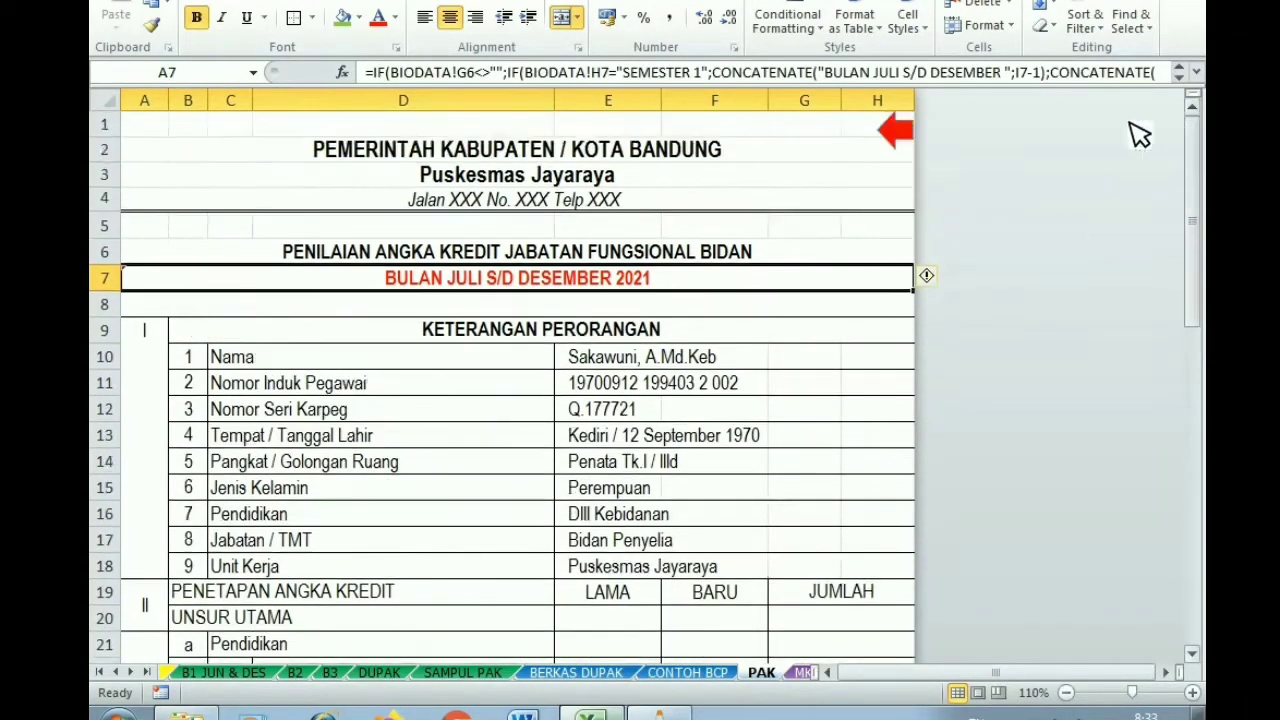
pyautogui.click(914, 124)
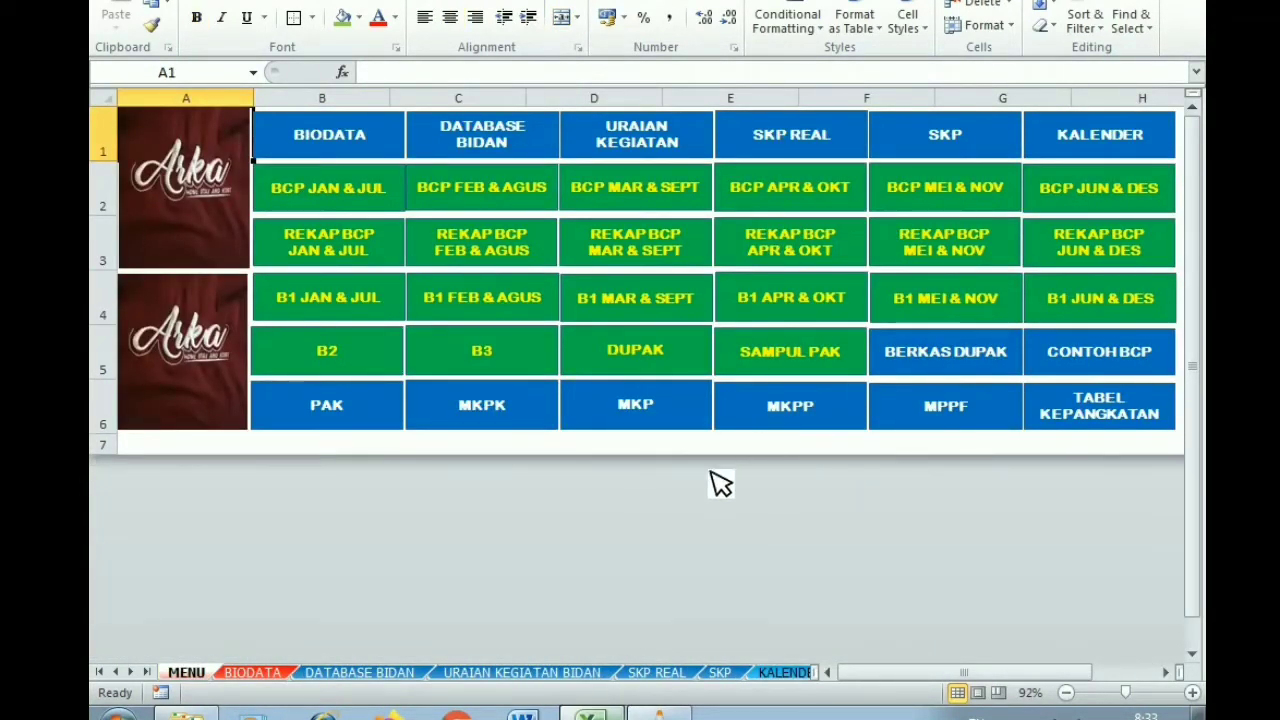
# Reopen the BERKAS DUPAK checklist and review items 12 to 14: PAK Peralihan, SK Jabfung, and diploma with transcript
pyautogui.click(943, 360)
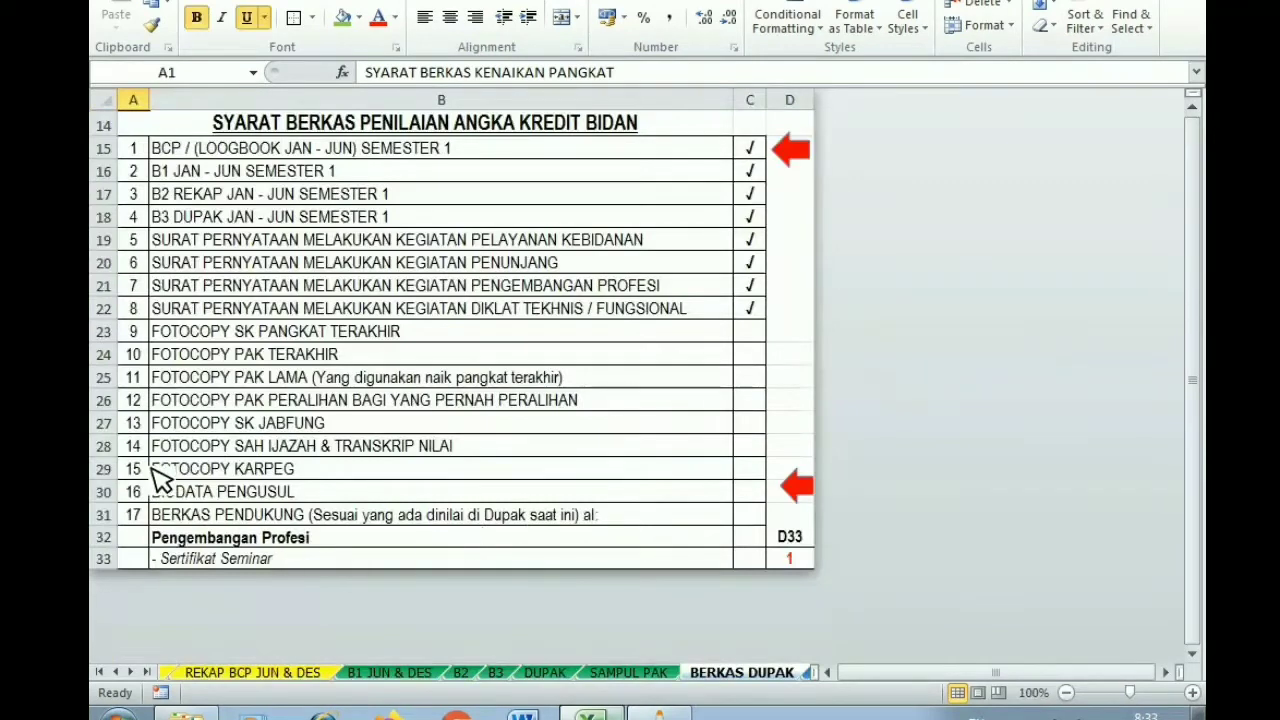
pyautogui.click(285, 405)
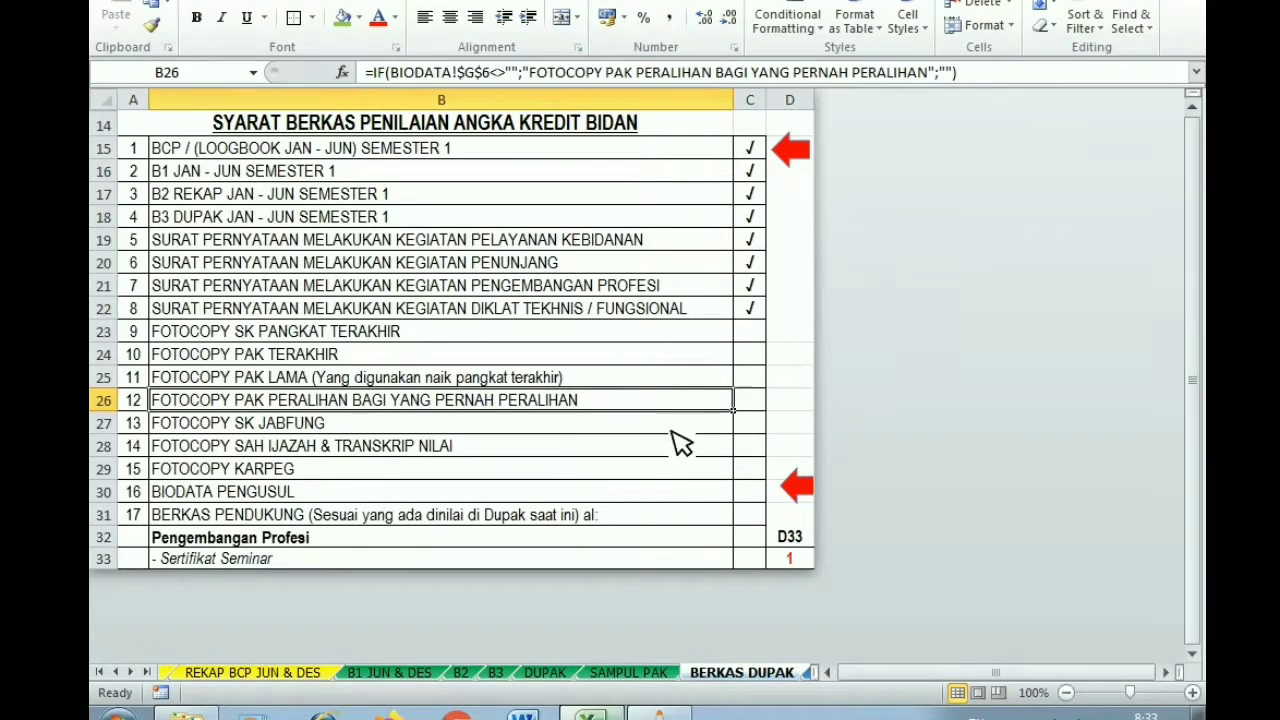
pyautogui.click(248, 429)
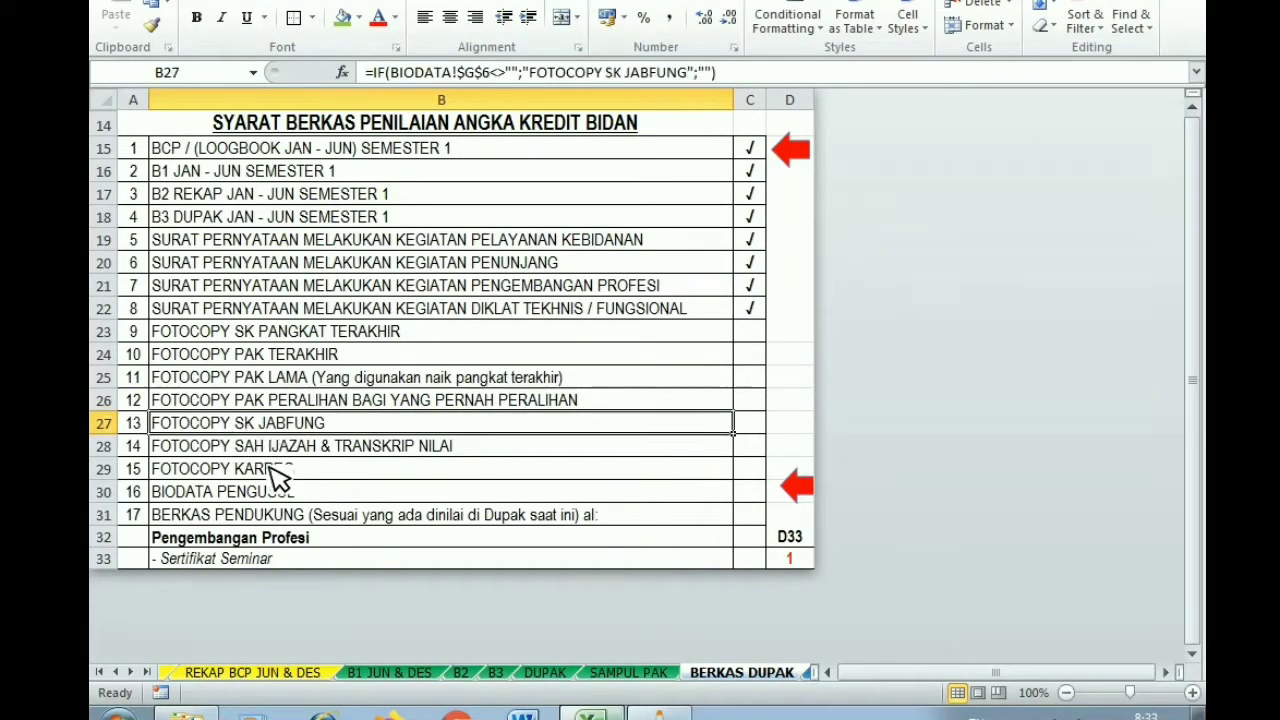
pyautogui.click(299, 453)
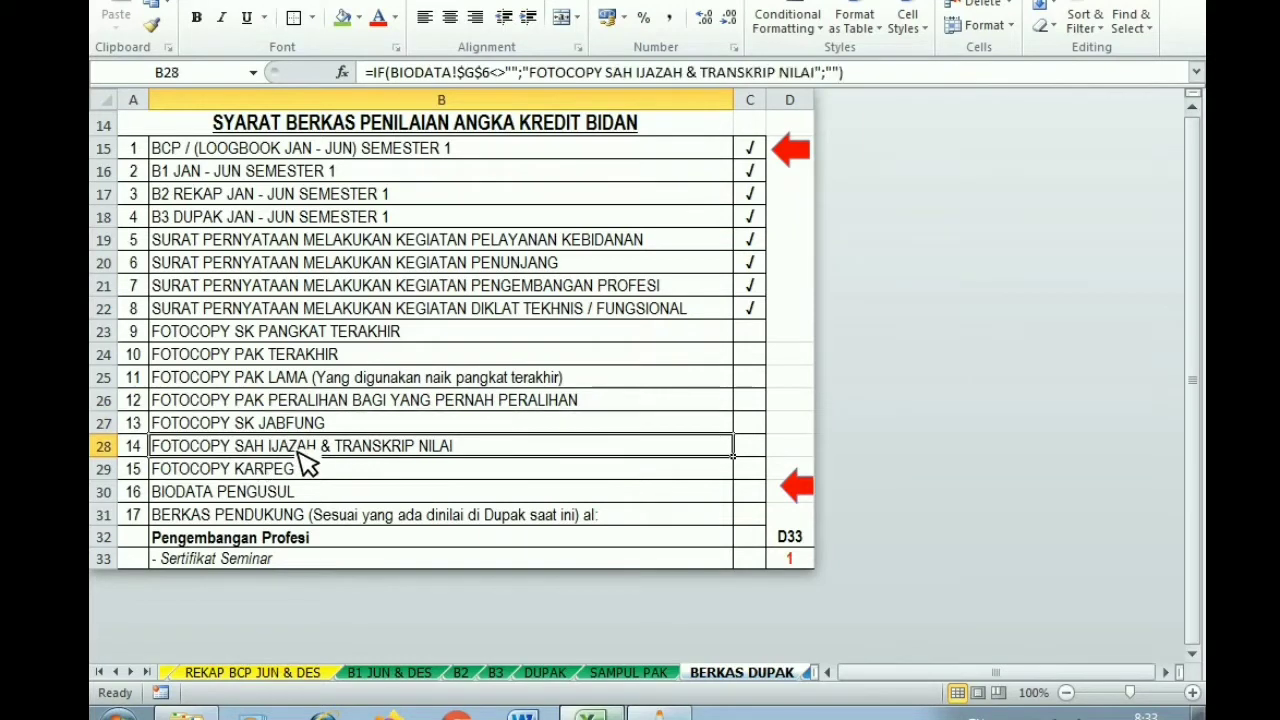
# Open the SKP REAL sheet and examine the seminar/workshop activity and its target quantity under Pengembangan Profesi
pyautogui.click(797, 500)
pyautogui.click(700, 672)
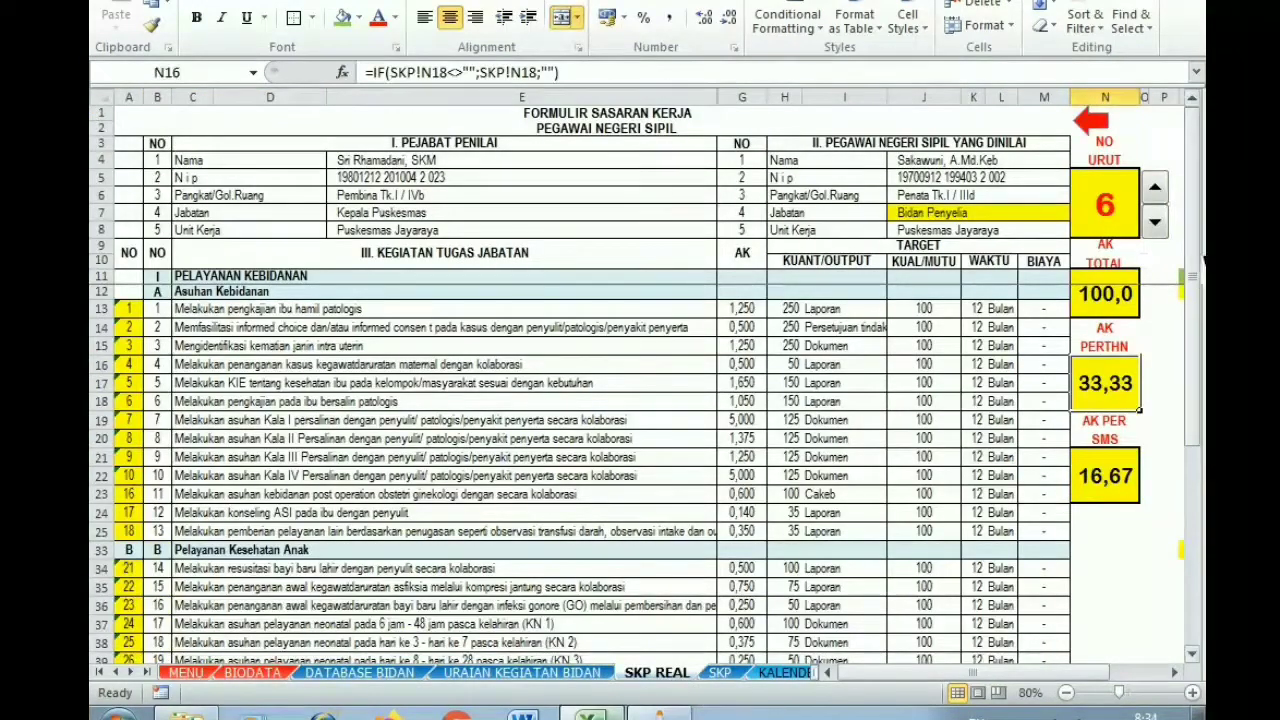
pyautogui.moveTo(1198, 260); pyautogui.dragTo(1203, 415)
pyautogui.click(190, 516)
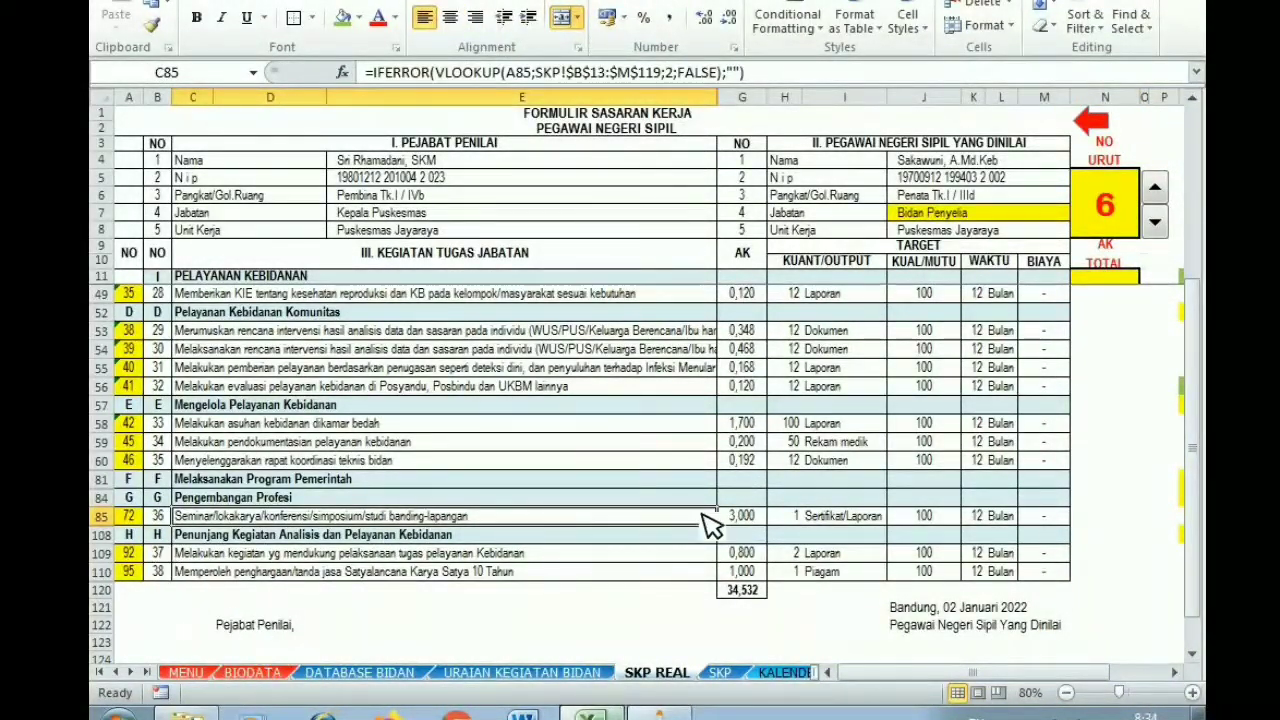
pyautogui.click(790, 516)
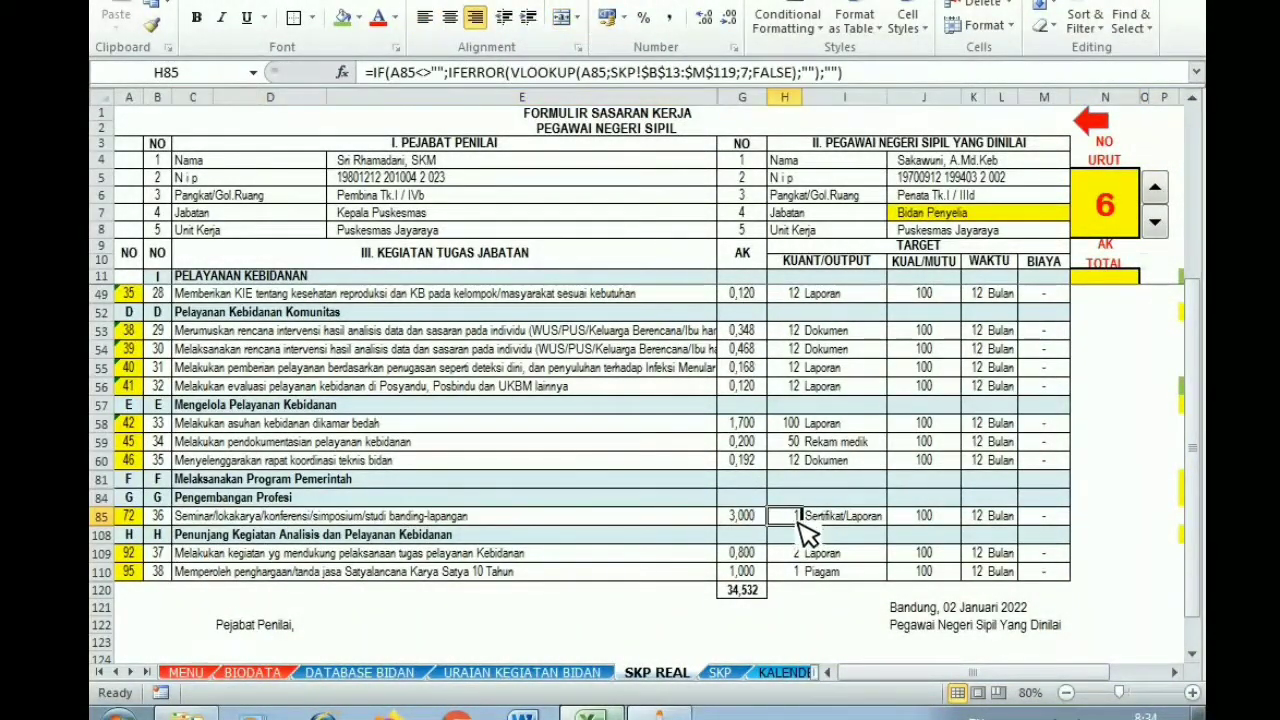
pyautogui.click(1112, 124)
# Go back to the BERKAS DUPAK checklist, check the Sertifikat Seminar supporting document and return to the main menu
pyautogui.click(937, 362)
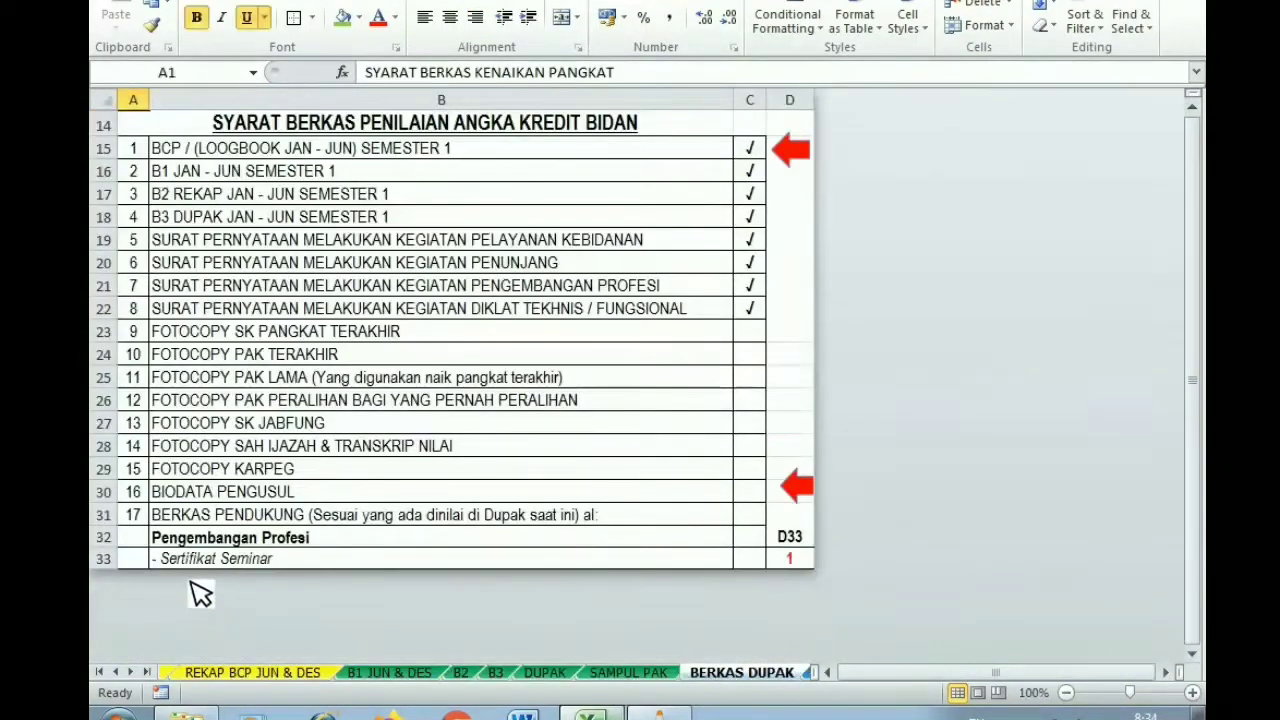
pyautogui.click(180, 562)
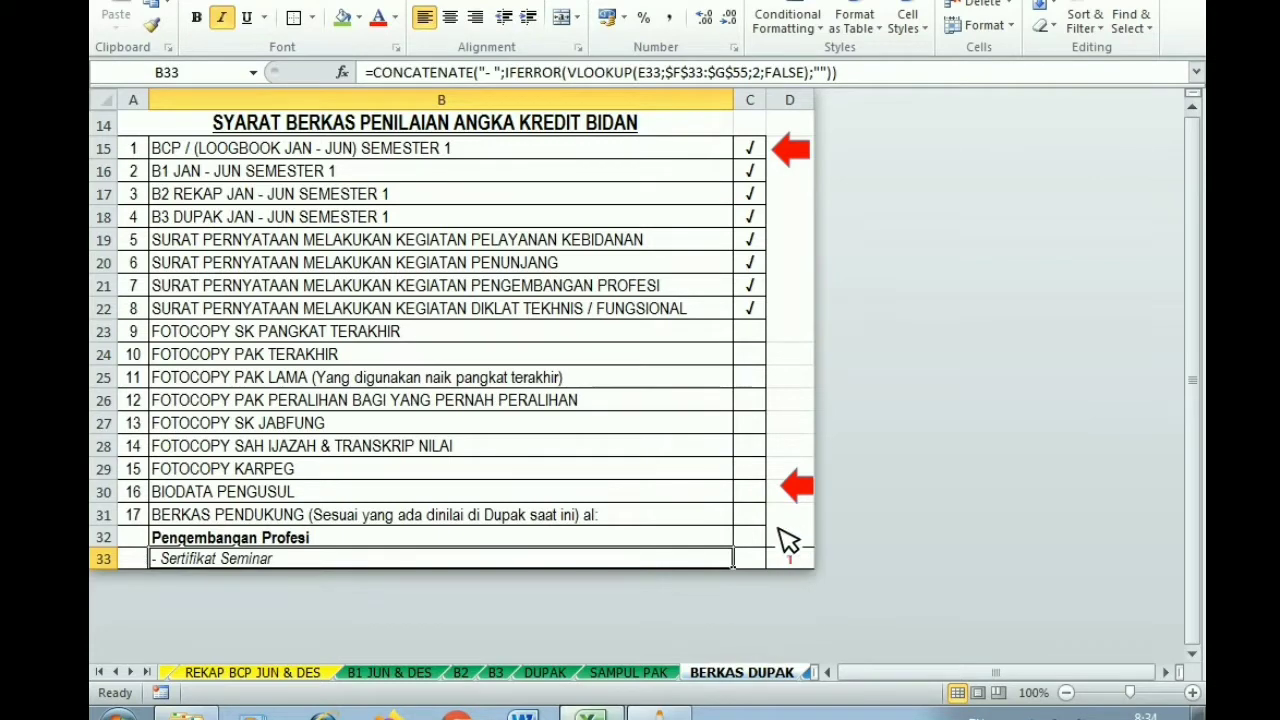
pyautogui.click(799, 162)
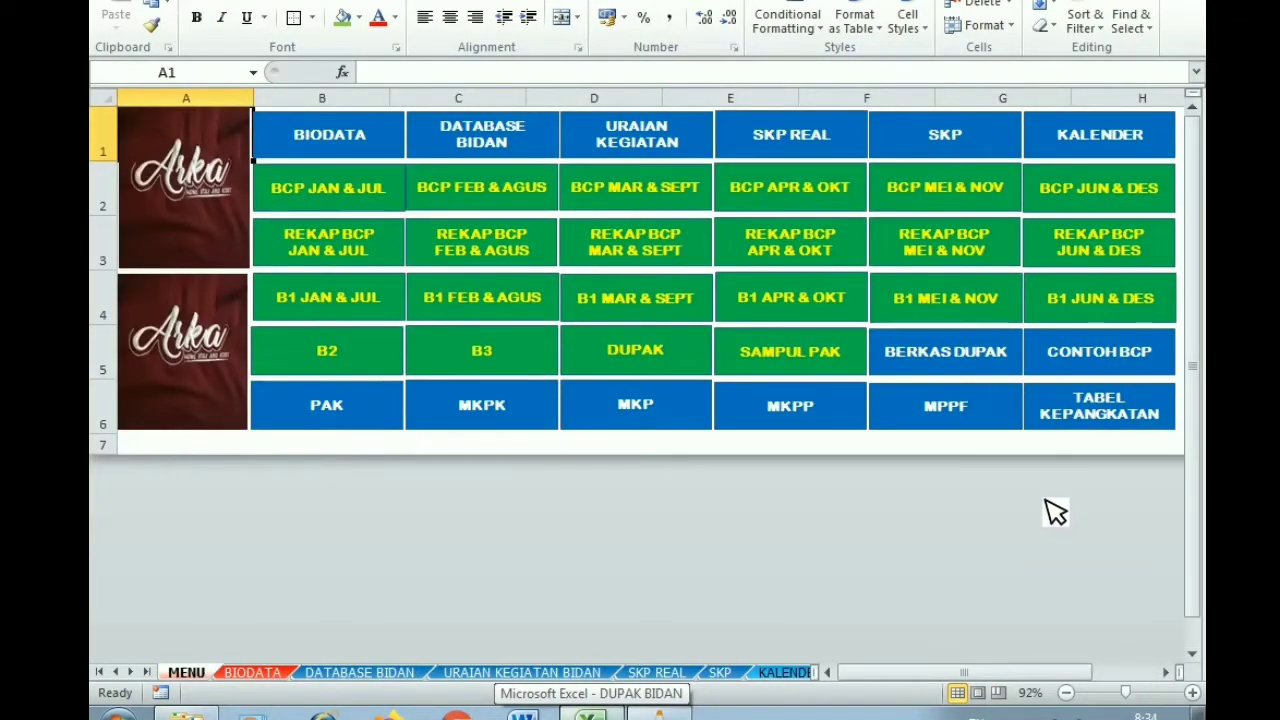
# Open the Tabel Kepangkatan sheet and review its Pangkat/Gol and Jabatan columns, including the row 7 position
pyautogui.click(1100, 423)
pyautogui.click(255, 176)
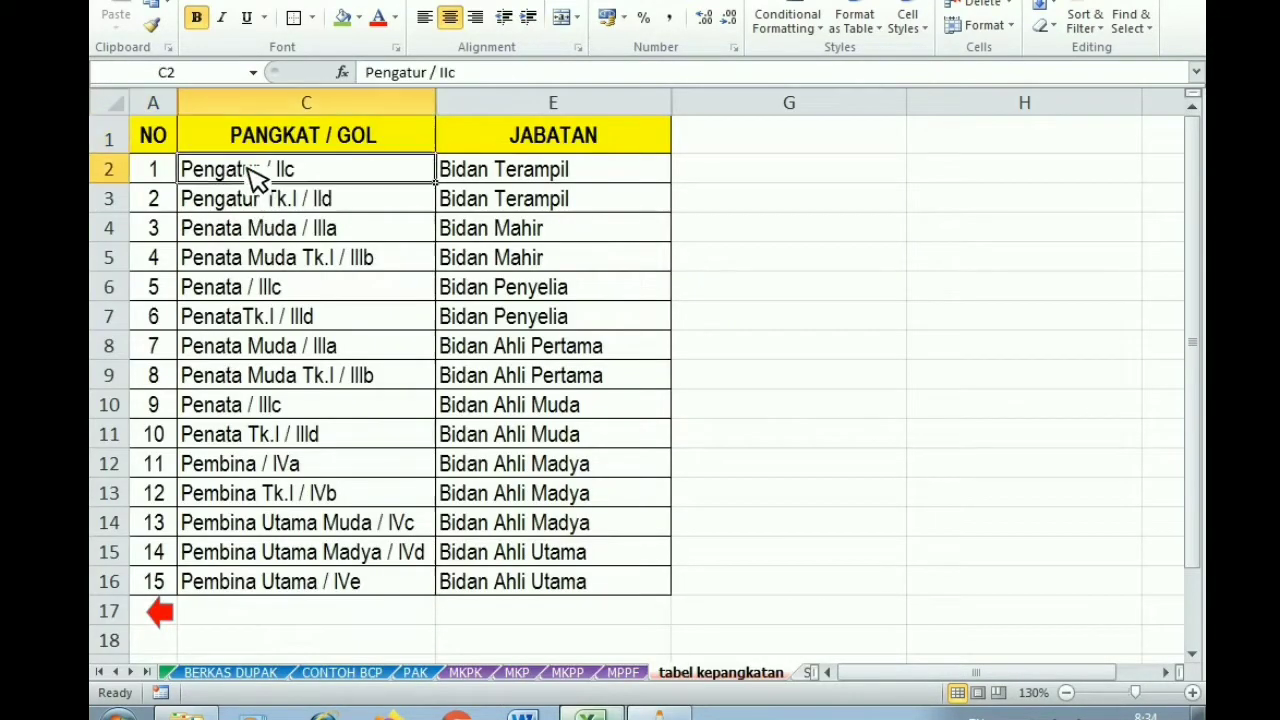
pyautogui.moveTo(255, 176); pyautogui.dragTo(320, 575)
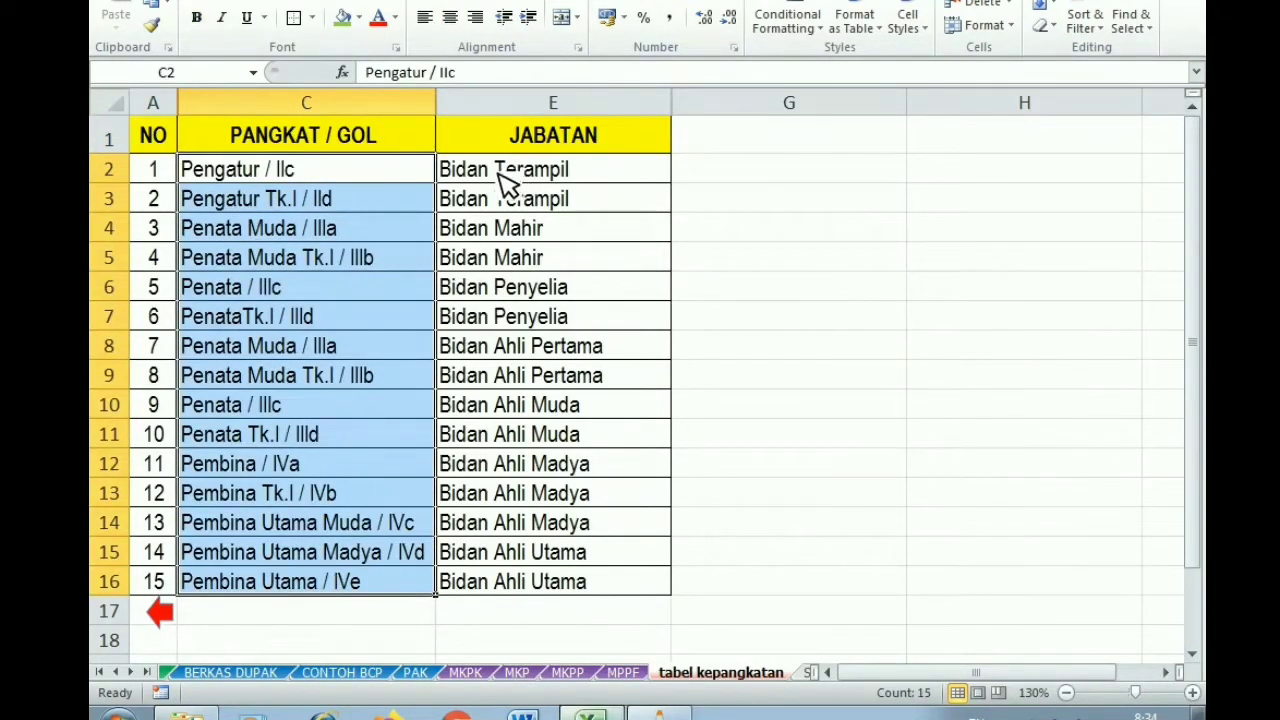
pyautogui.moveTo(508, 183); pyautogui.dragTo(645, 583)
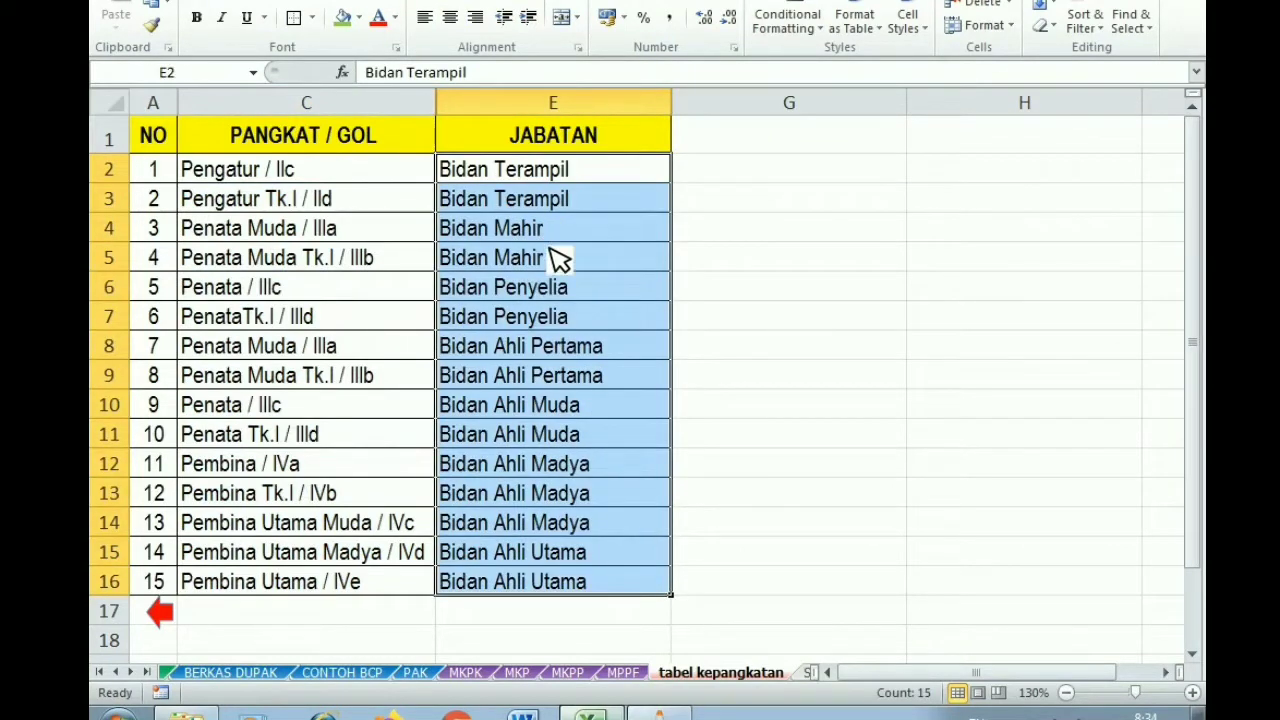
pyautogui.click(584, 322)
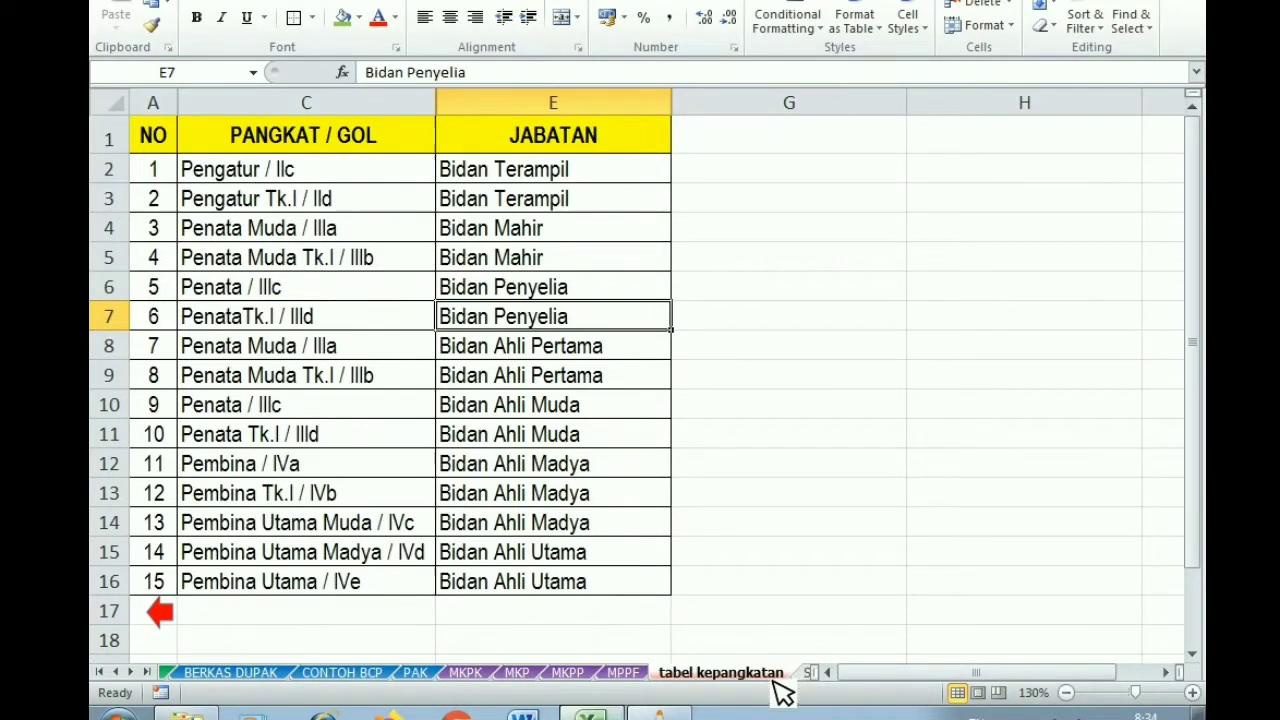
# Open Sheet3 and review the rules on 25% extra credit for remote-area midwives and Fasyankes leaders
pyautogui.click(811, 673)
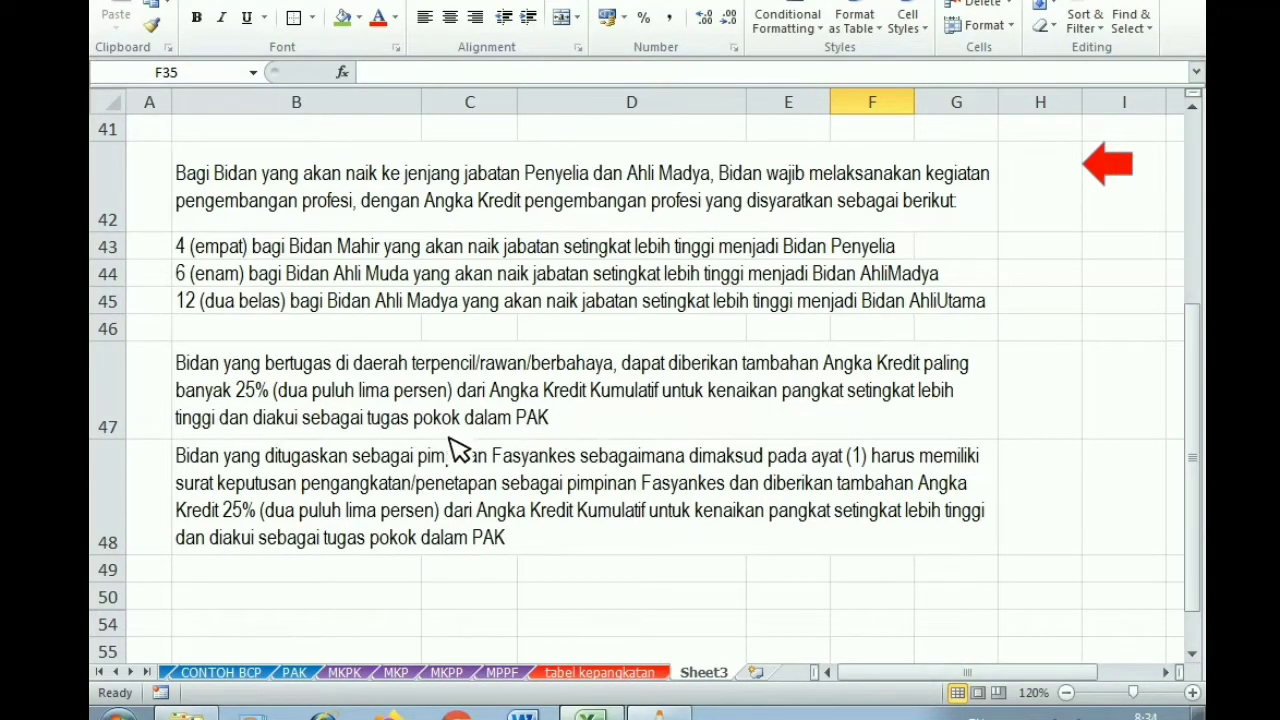
pyautogui.click(418, 413)
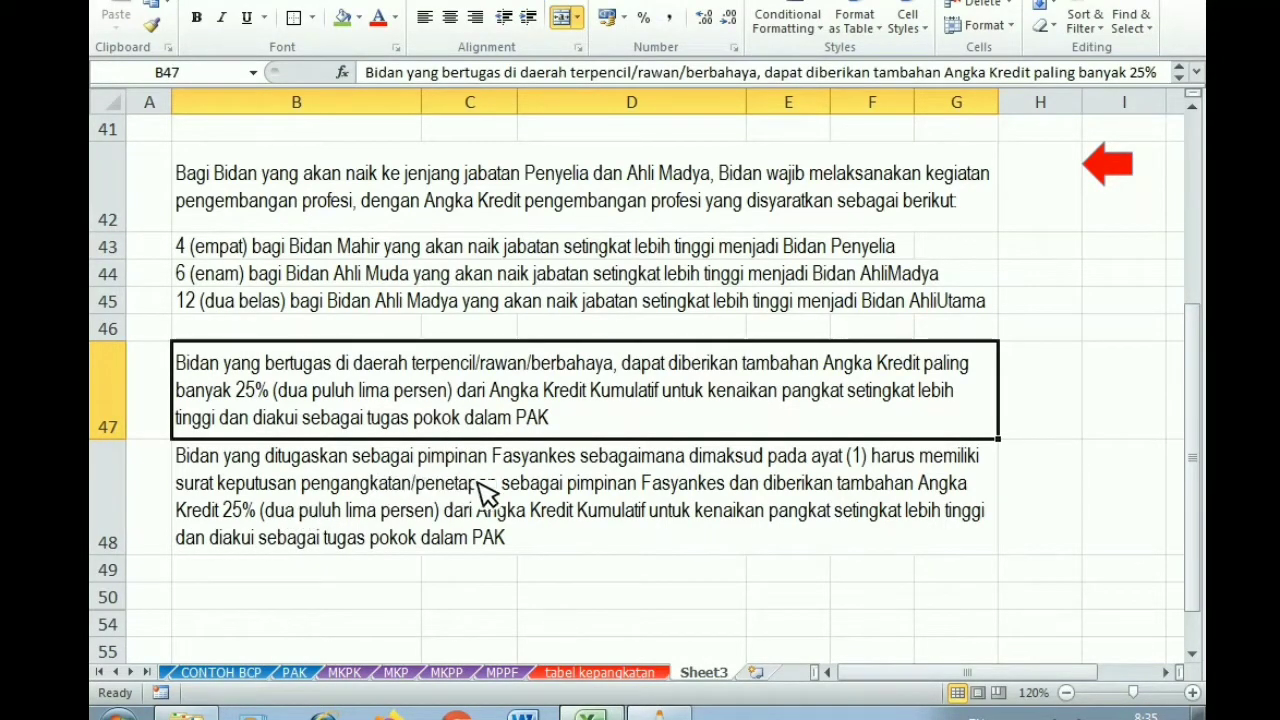
pyautogui.click(580, 518)
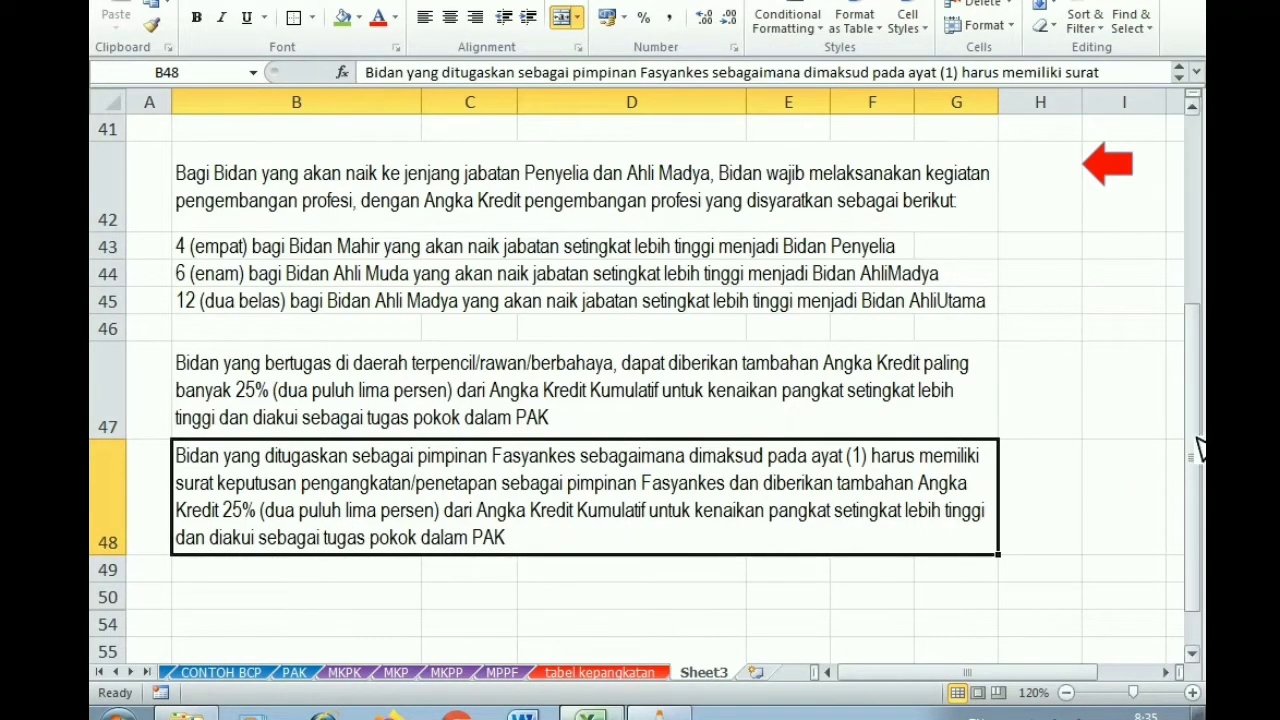
# Review the required Pengembangan Profesi credits in rows 42 to 45 for promotion to Penyelia, Ahli Madya and Ahli Utama
pyautogui.moveTo(1200, 455); pyautogui.dragTo(1198, 415)
pyautogui.click(257, 443)
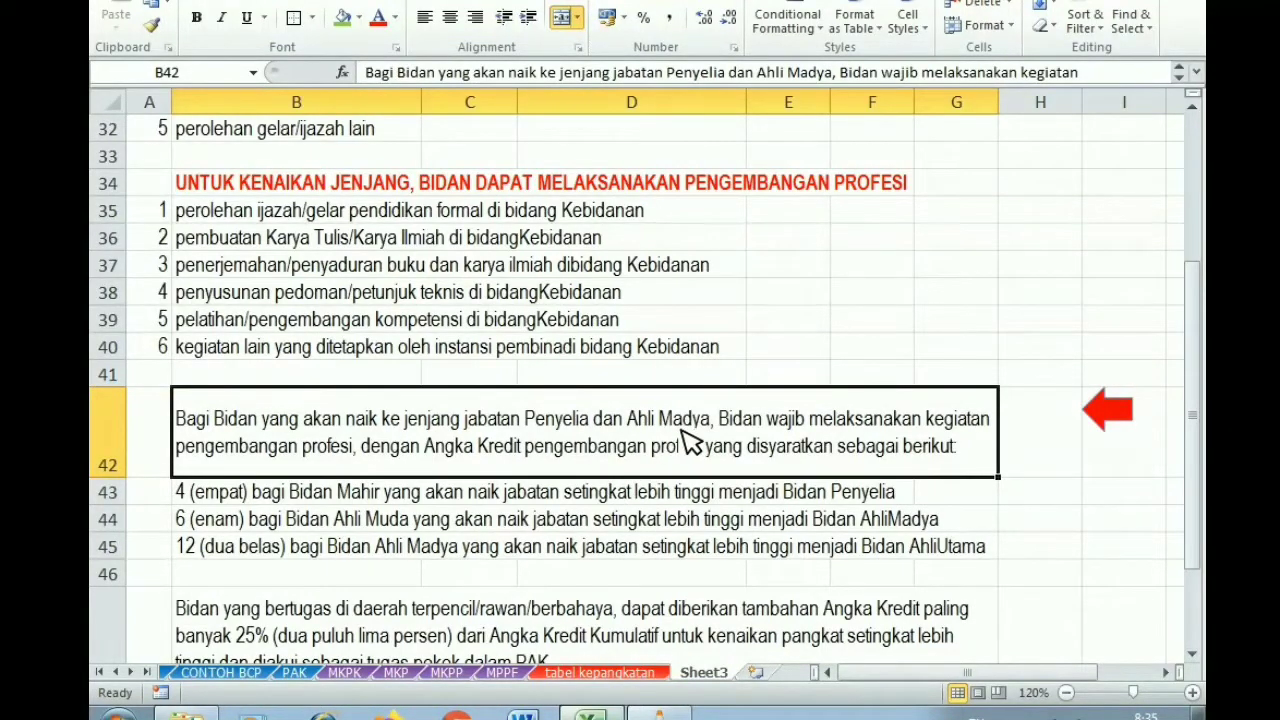
pyautogui.click(215, 503)
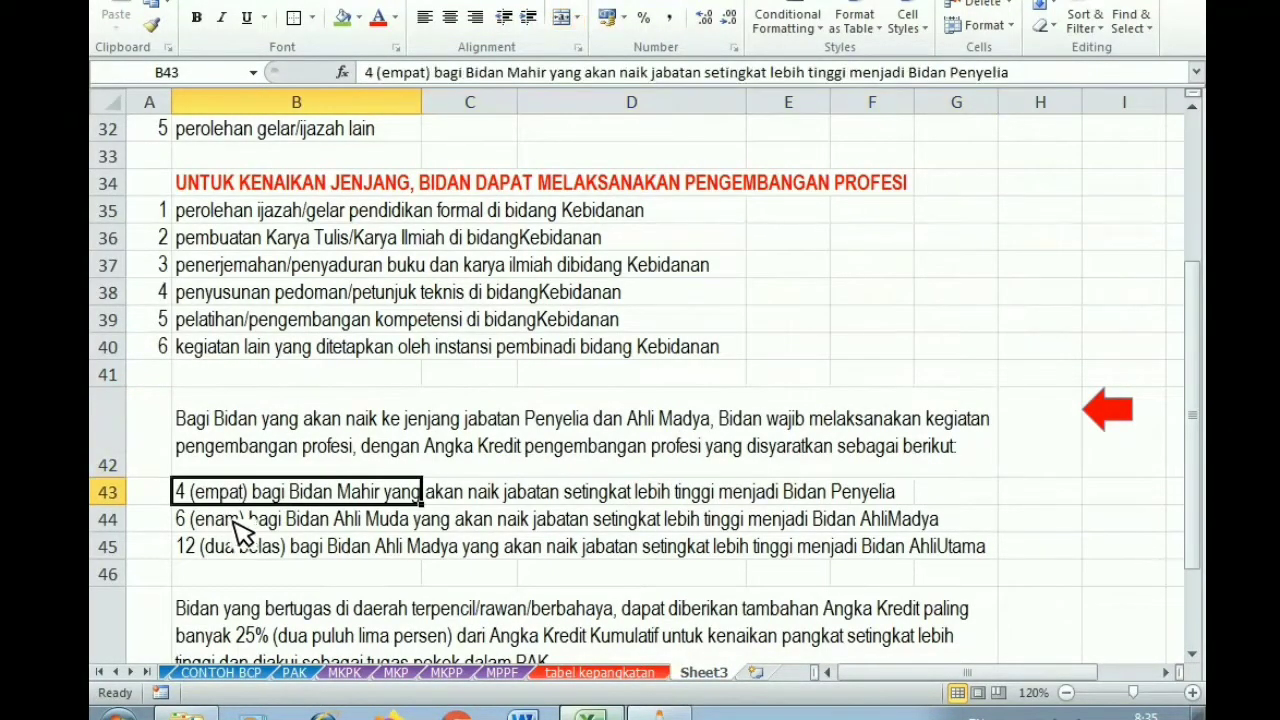
pyautogui.click(911, 499)
pyautogui.click(240, 528)
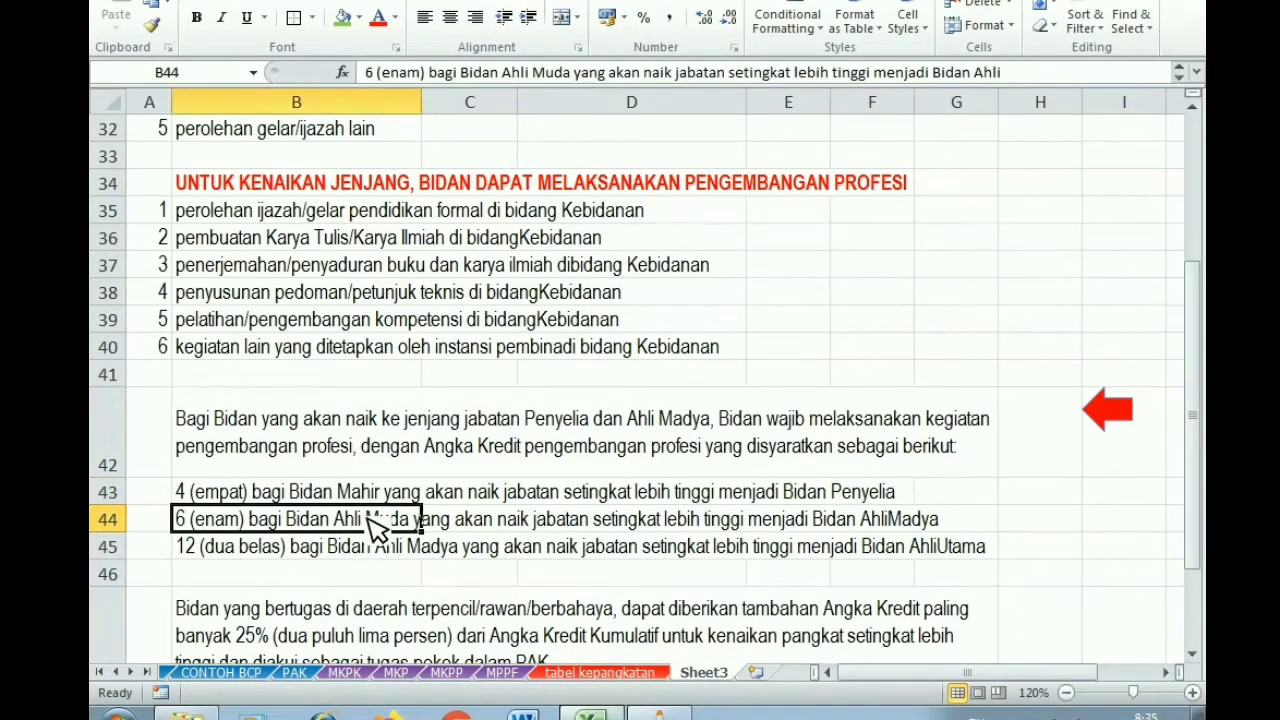
pyautogui.click(857, 525)
pyautogui.click(168, 528)
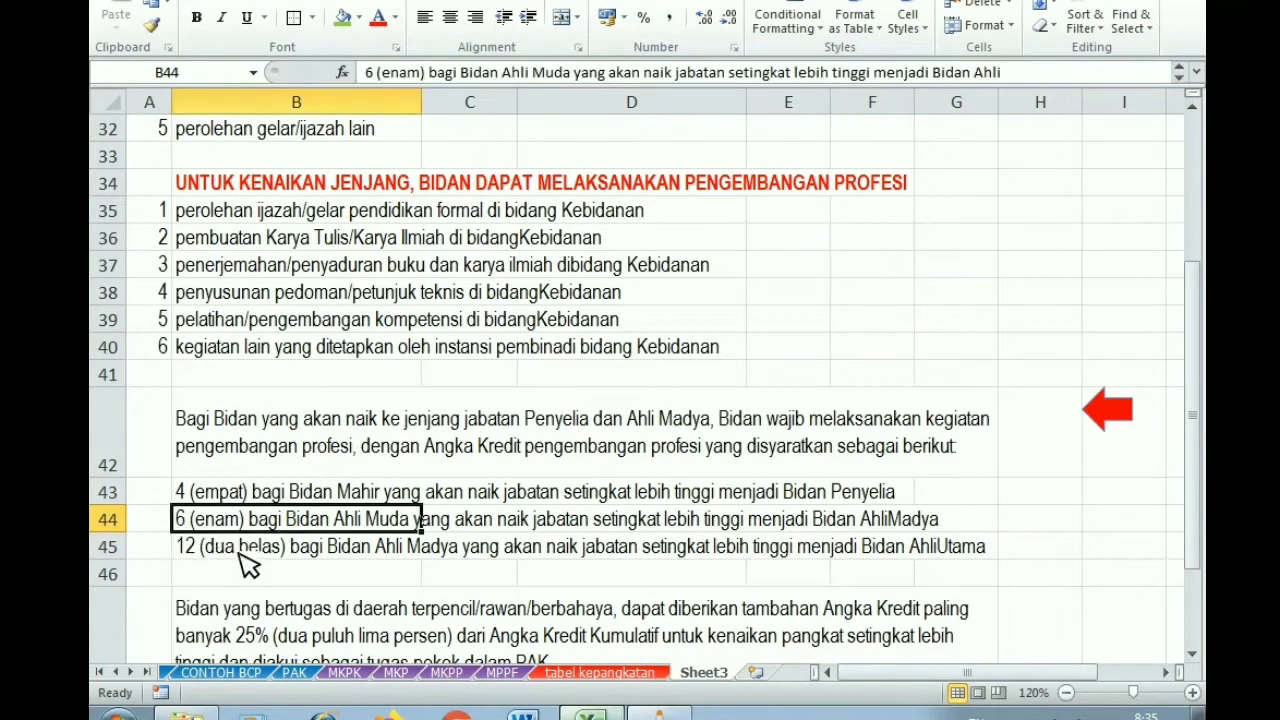
pyautogui.click(214, 555)
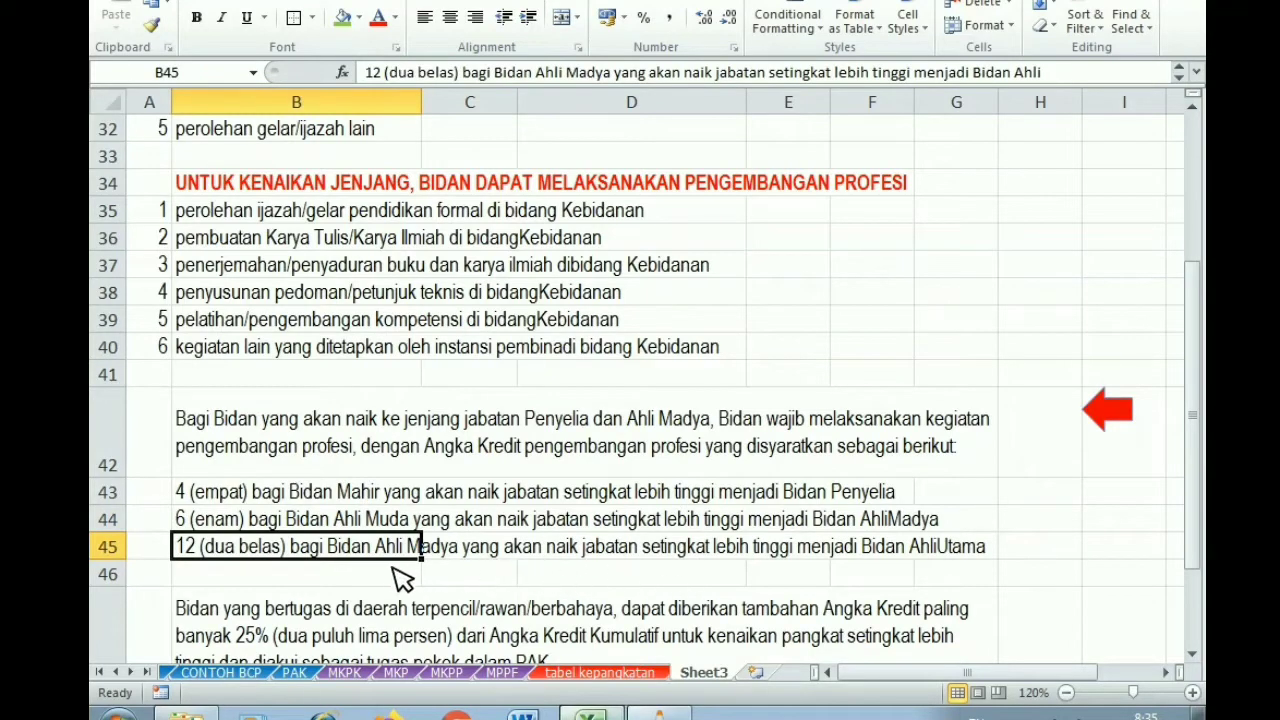
pyautogui.click(957, 556)
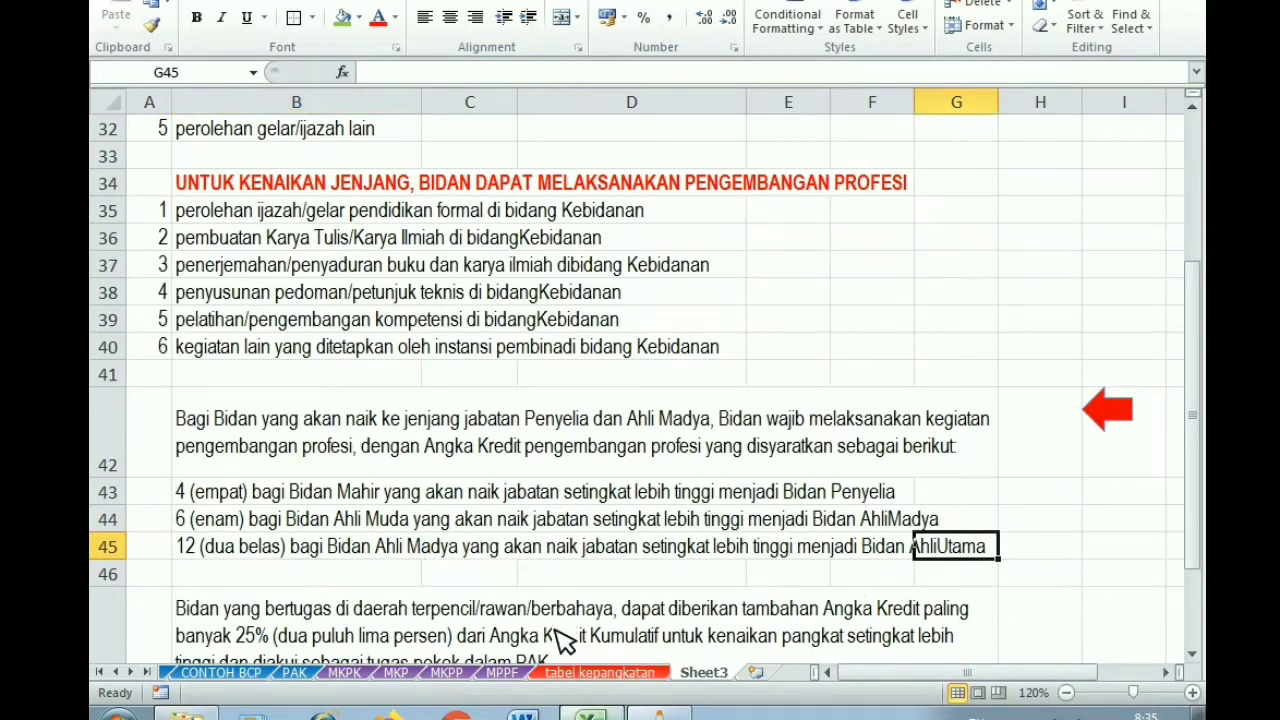
# Select the three promotion credit requirements in B43:B45 to point them out, and return to the main menu
pyautogui.moveTo(211, 501); pyautogui.dragTo(205, 518)
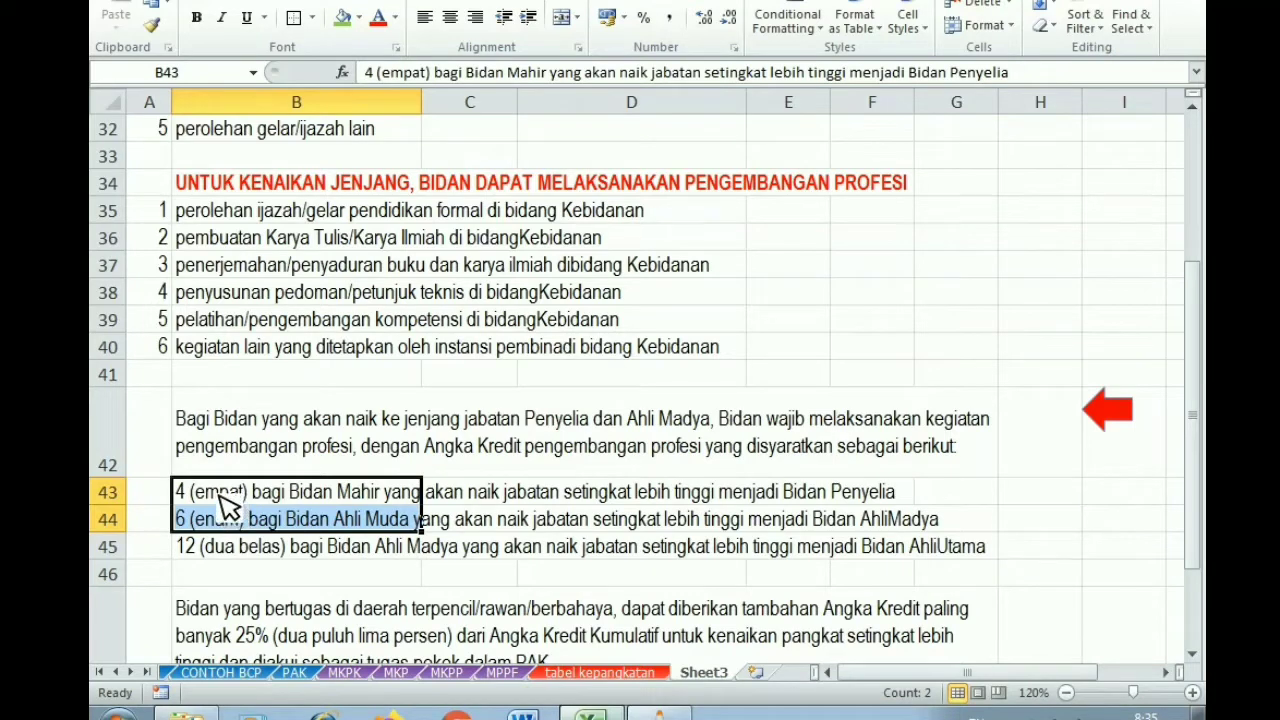
pyautogui.moveTo(219, 494); pyautogui.dragTo(236, 553)
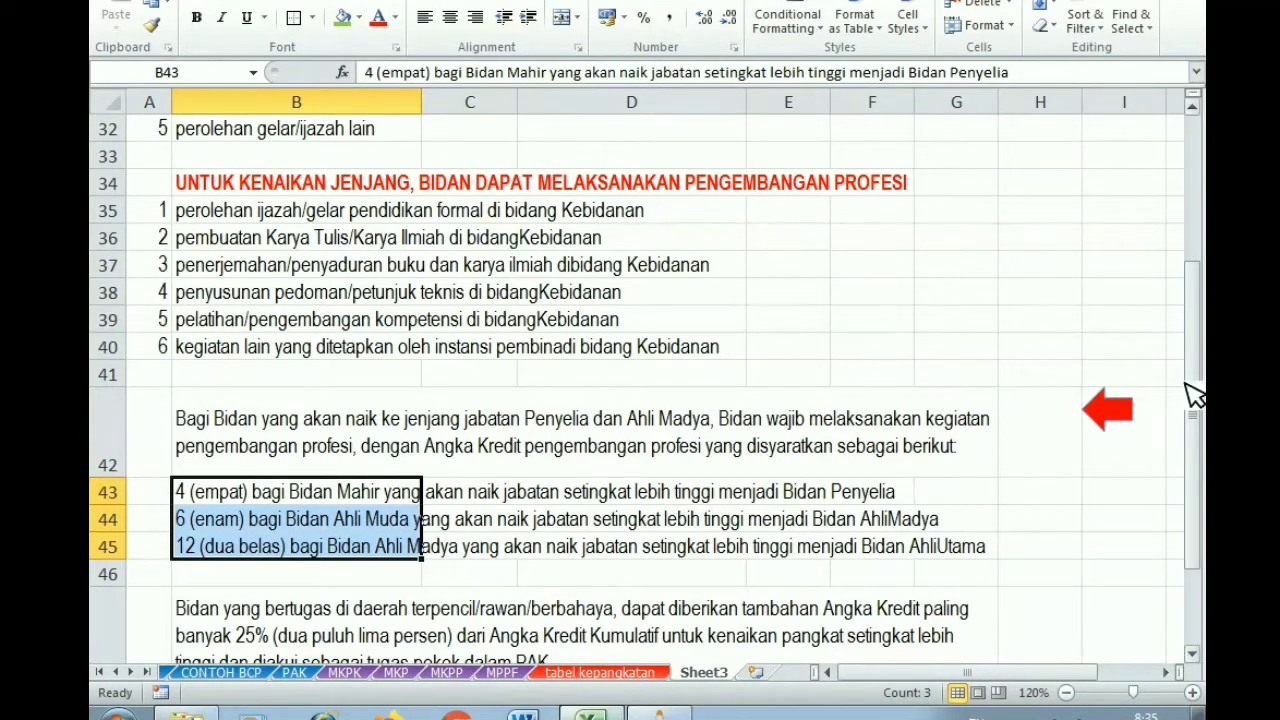
pyautogui.moveTo(1203, 385)
pyautogui.mouseDown()
pyautogui.moveTo(1204, 360)
pyautogui.moveTo(1204, 390)
pyautogui.mouseUp()
pyautogui.click(1110, 226)
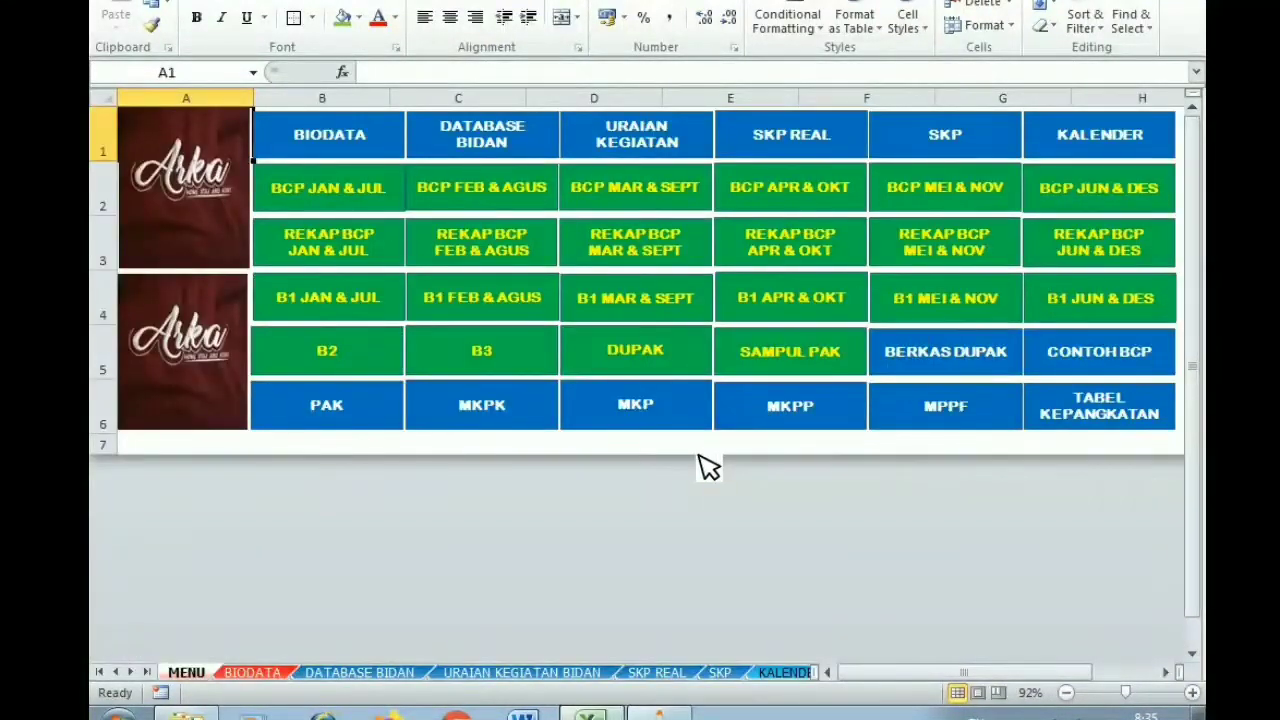